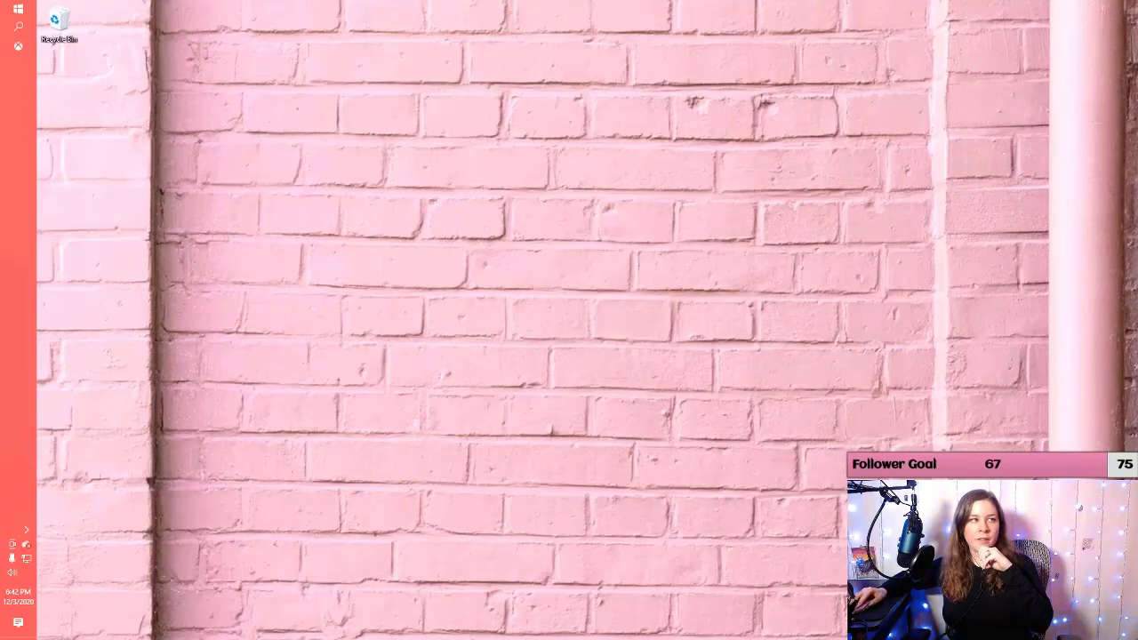
Open xmas thumbnail.MOV from the Downloads folder with VLC media player
key("super+e")
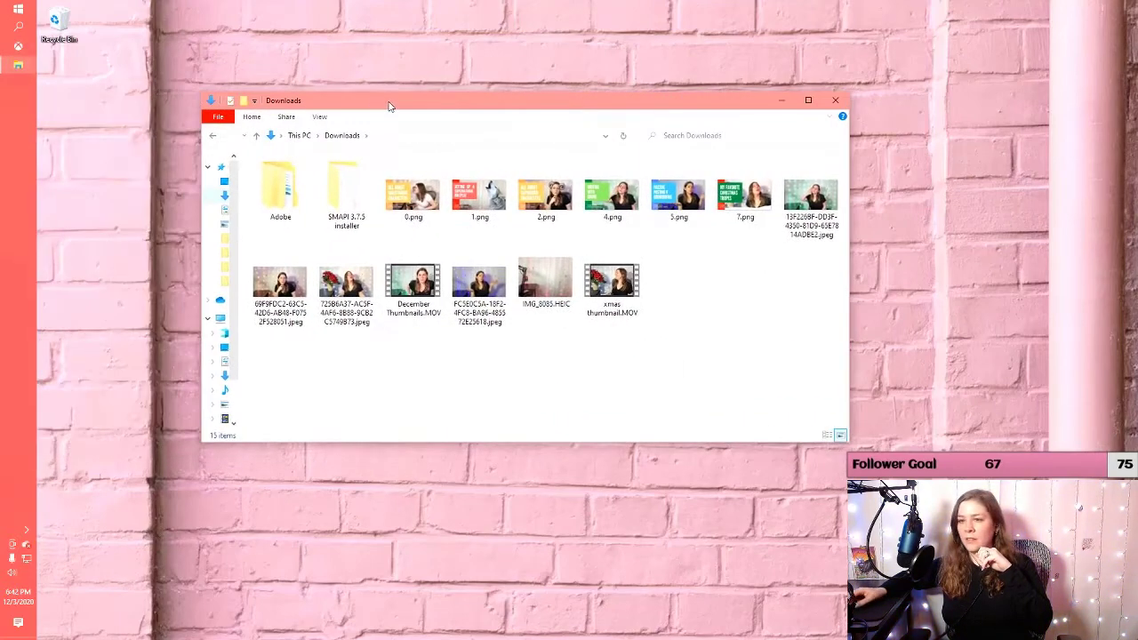
left_click(809, 100)
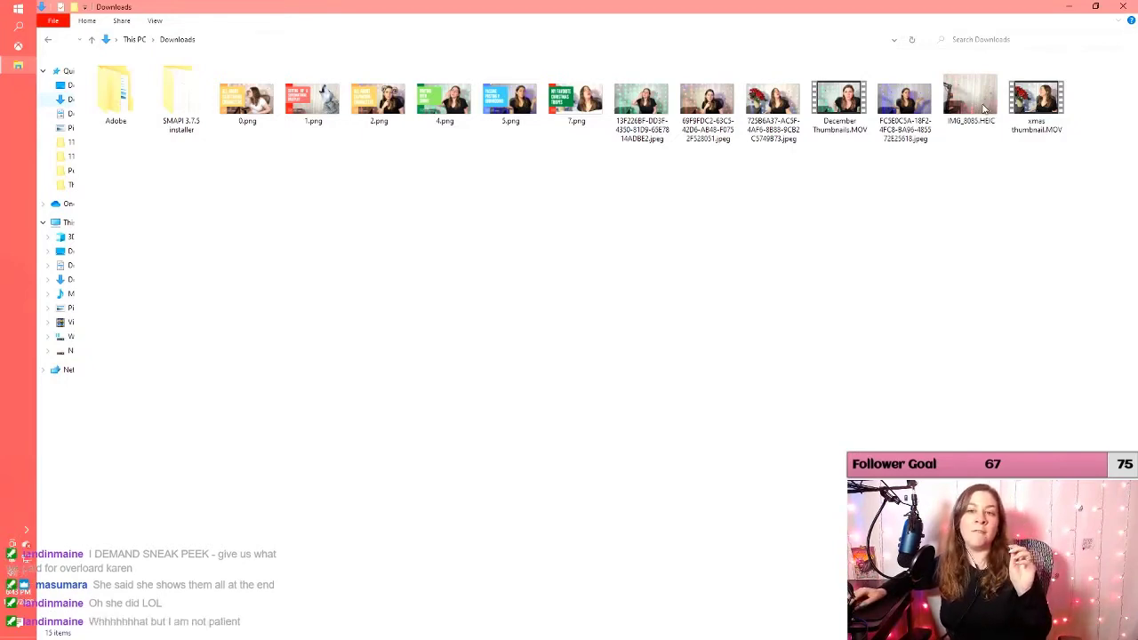
left_click(1056, 108)
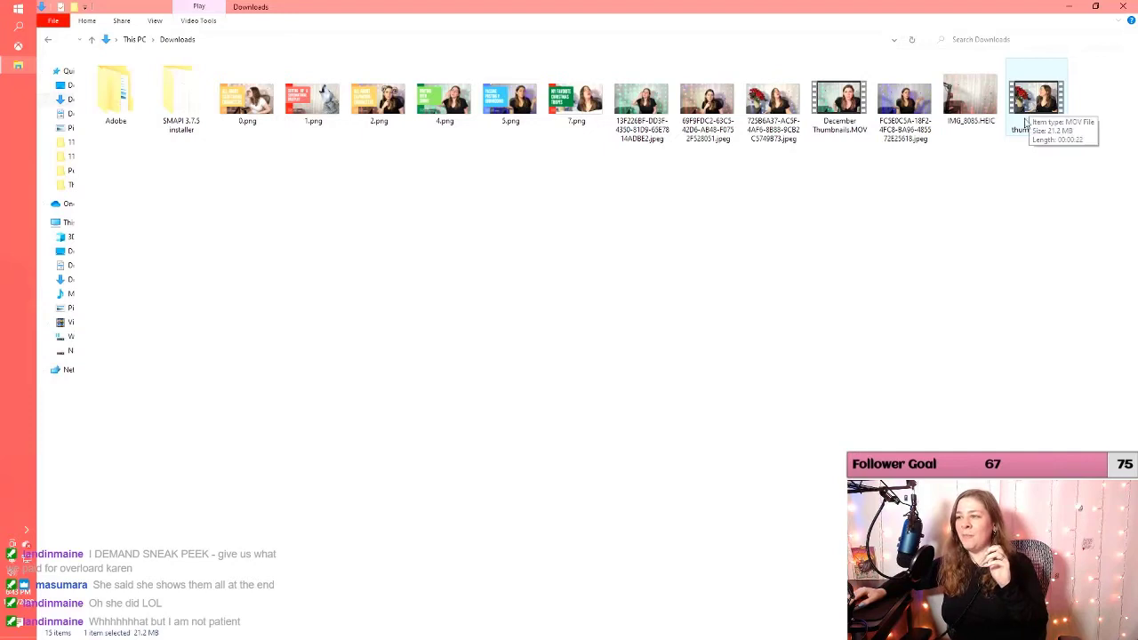
right_click(1048, 104)
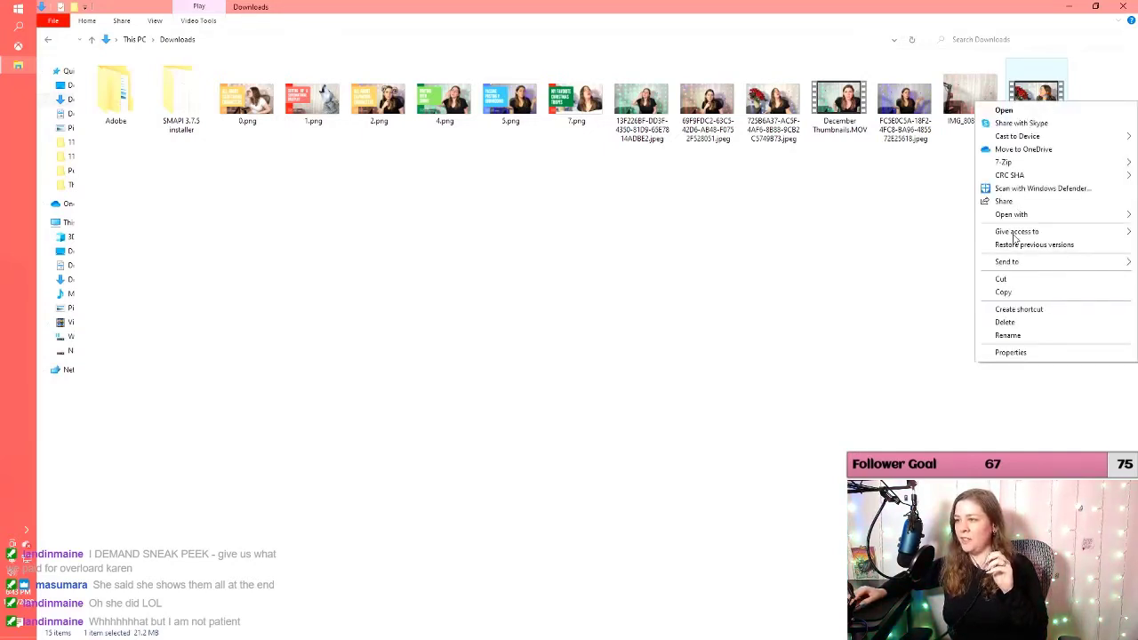
mouse_move(1018, 216)
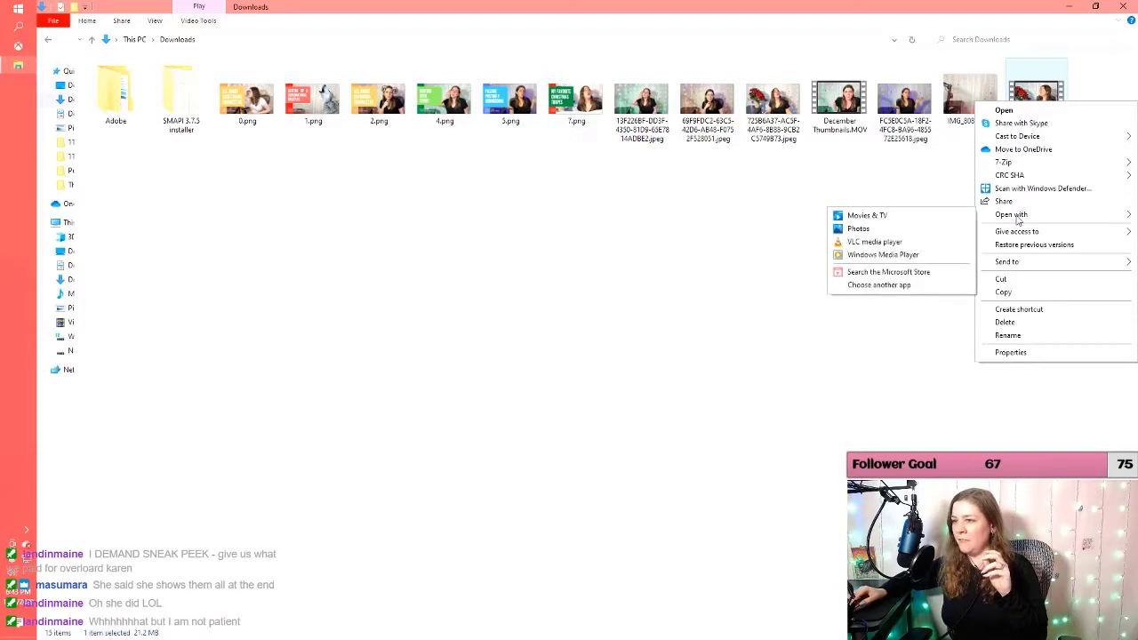
left_click(900, 243)
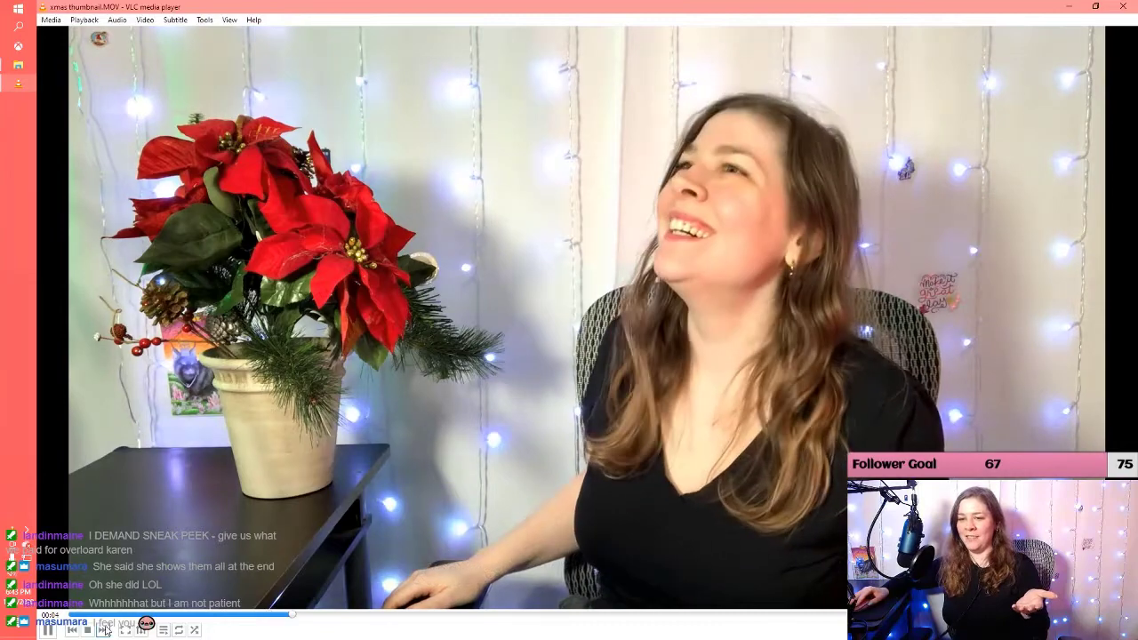
Pause the video at 00:08 and take a snapshot of that frame
left_click(49, 630)
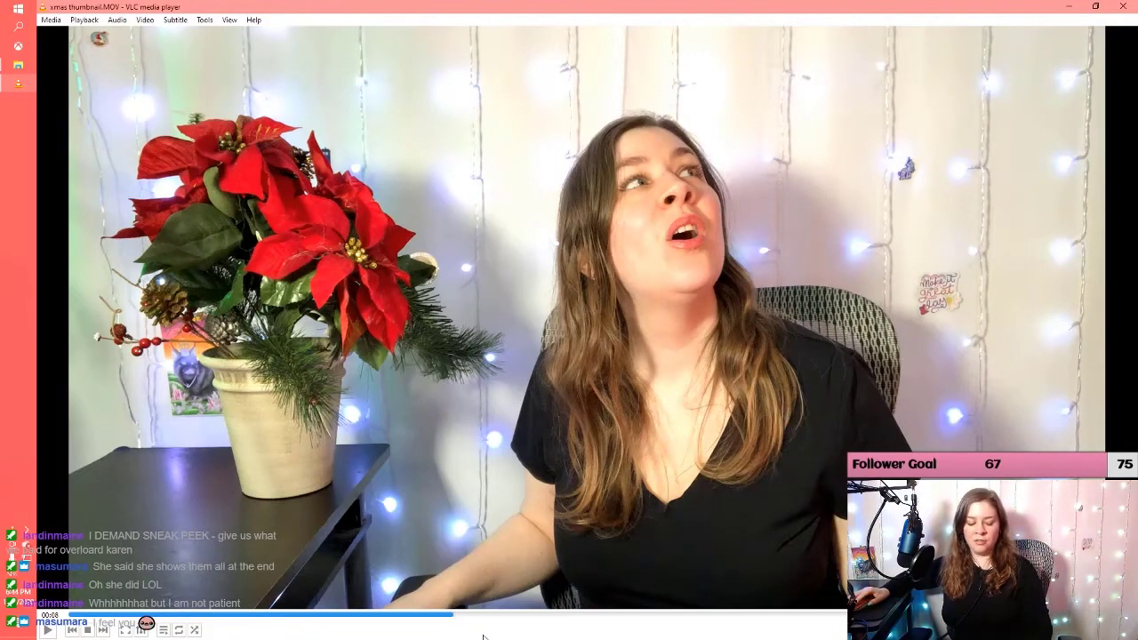
key("ctrl+o")
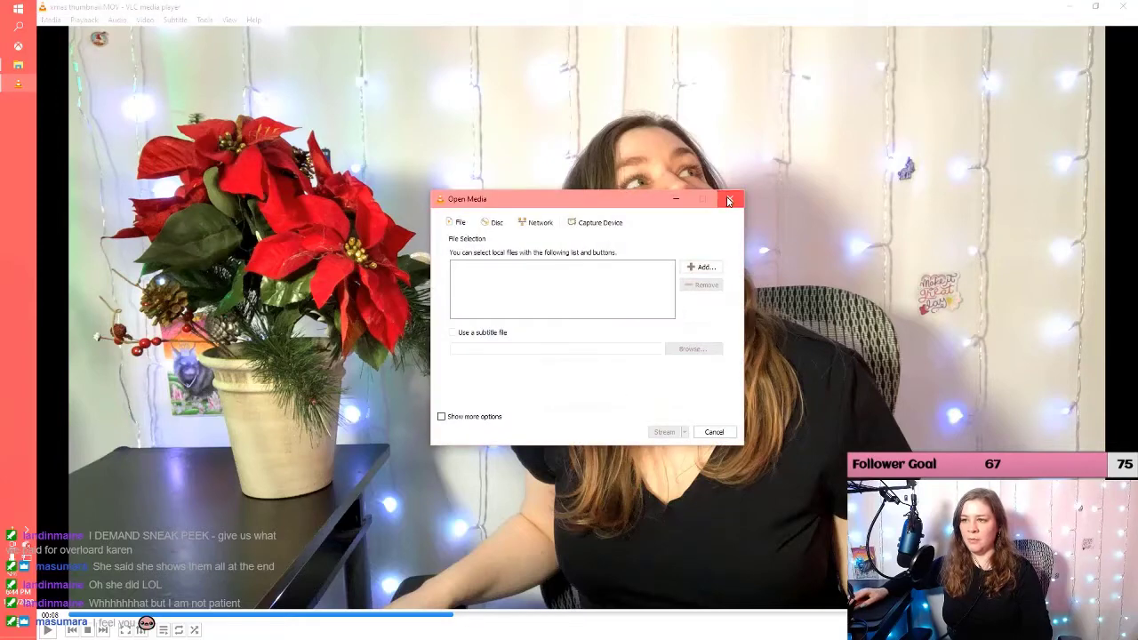
left_click(728, 201)
key("shift+s")
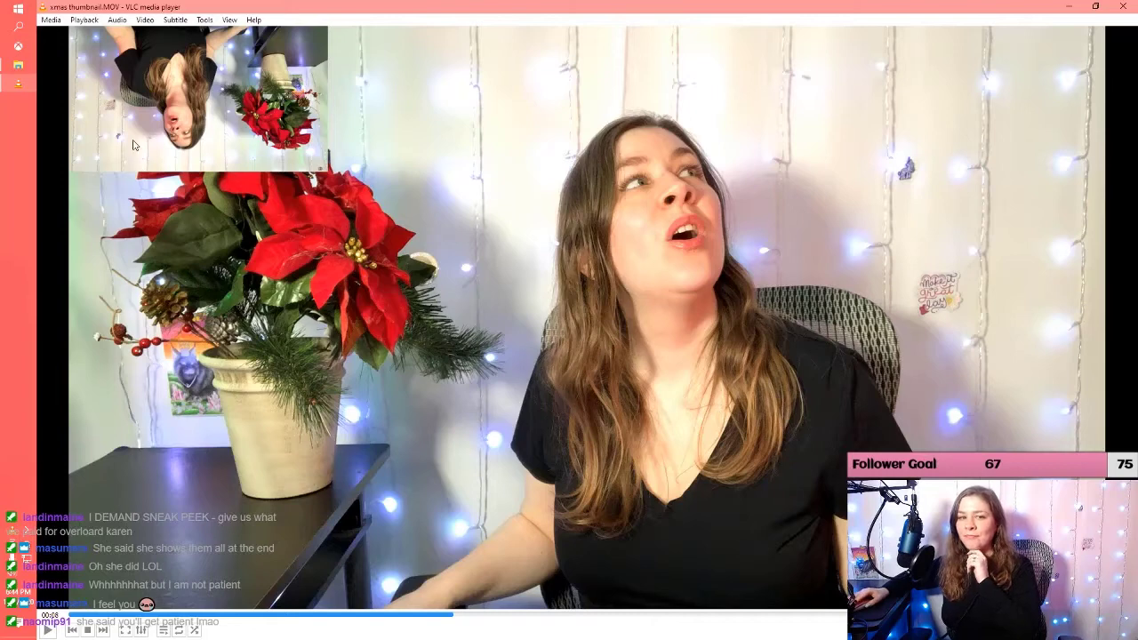
Open the new VLC snapshot from the Pictures folder in Photos, rotate it 180 degrees and close the viewer
key("alt+Tab")
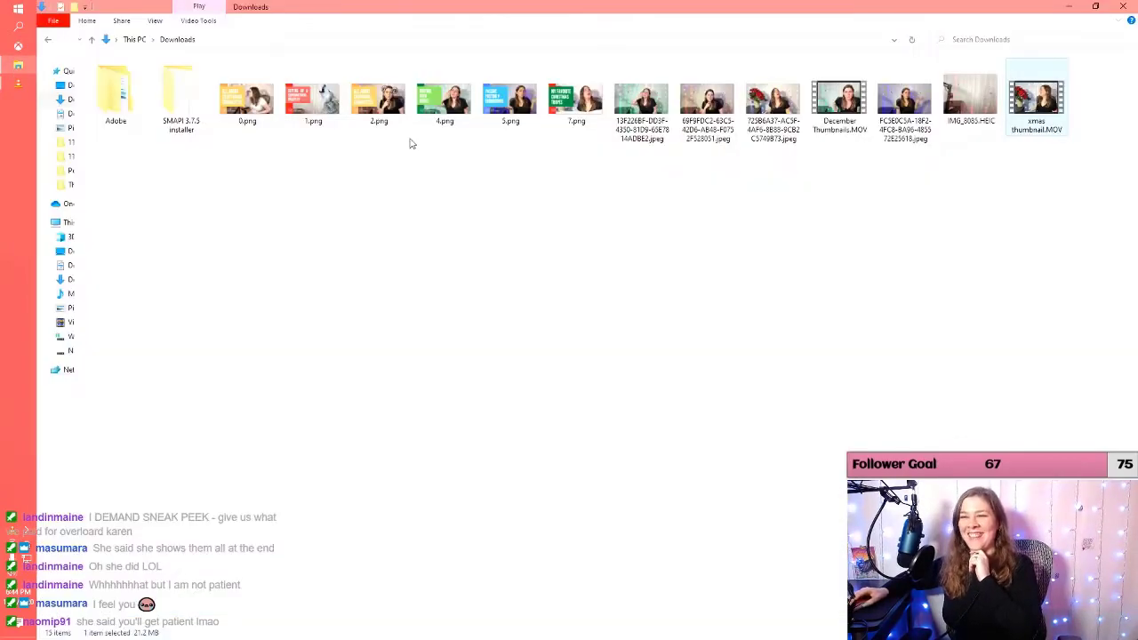
left_click(72, 130)
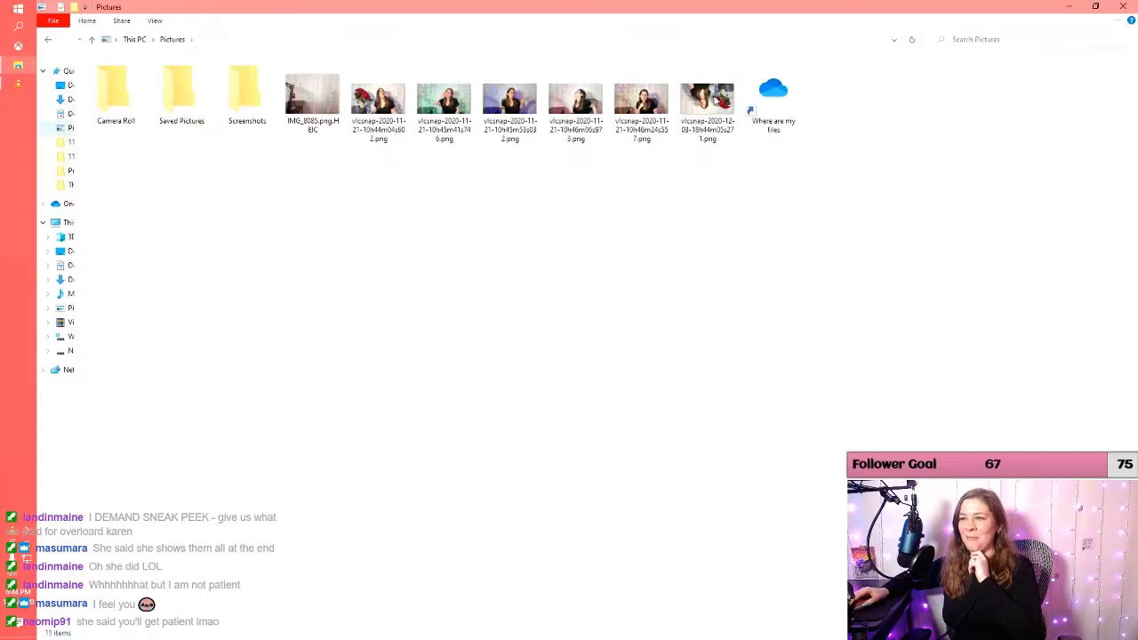
double_click(716, 101)
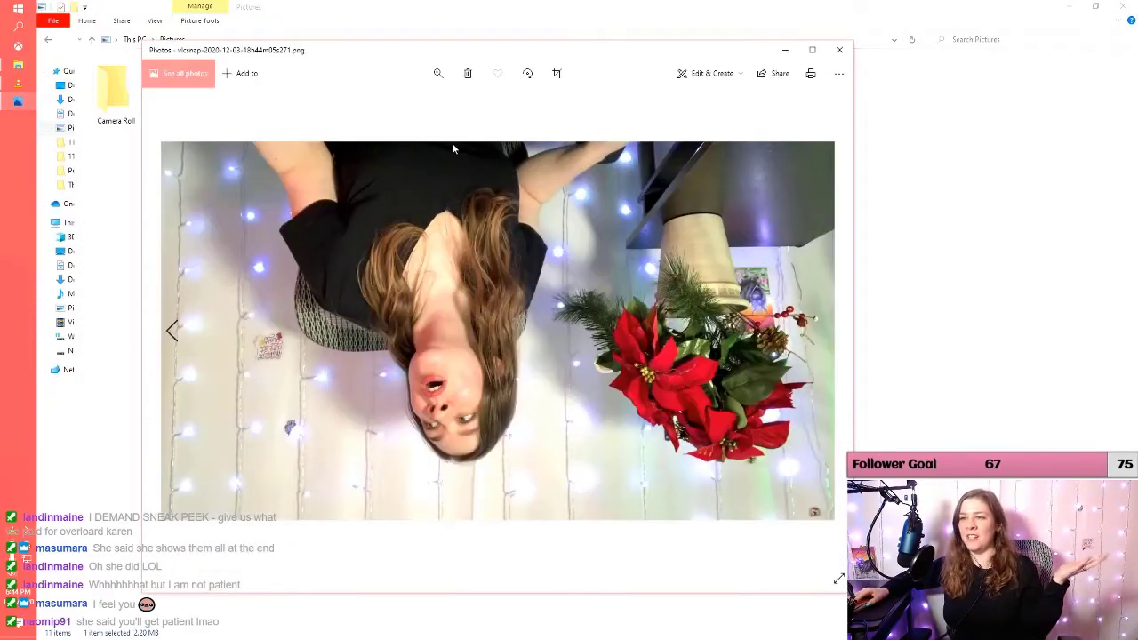
left_click(528, 73)
left_click(528, 74)
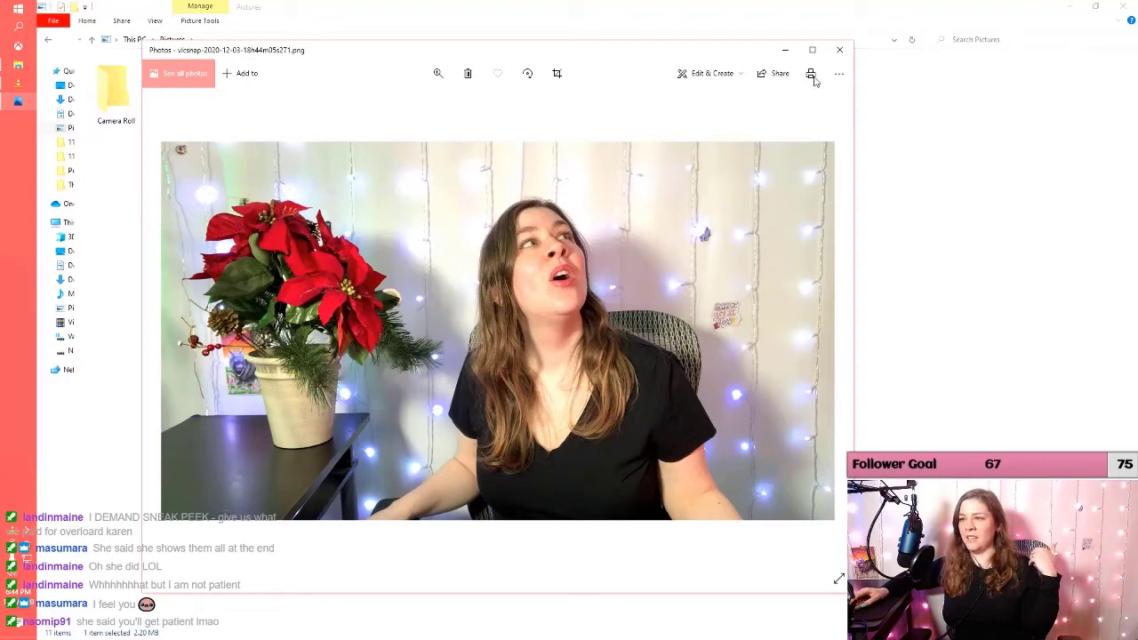
left_click(838, 50)
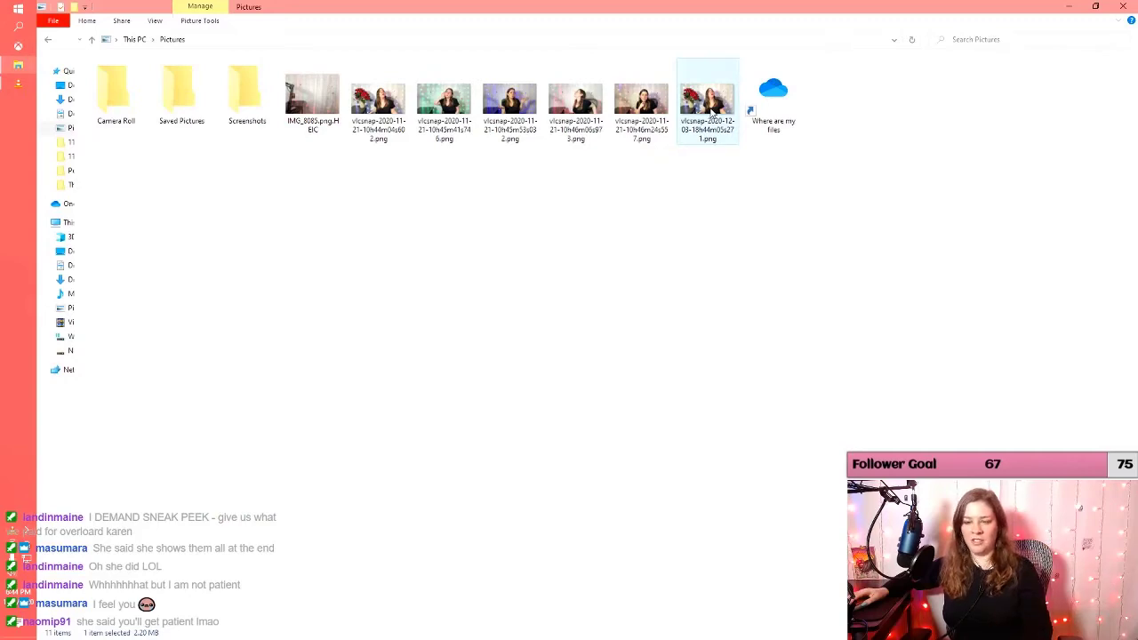
Put the open windows away and upload the snapshot from the desktop to the Spare Room folder in Google Drive
left_click(1070, 13)
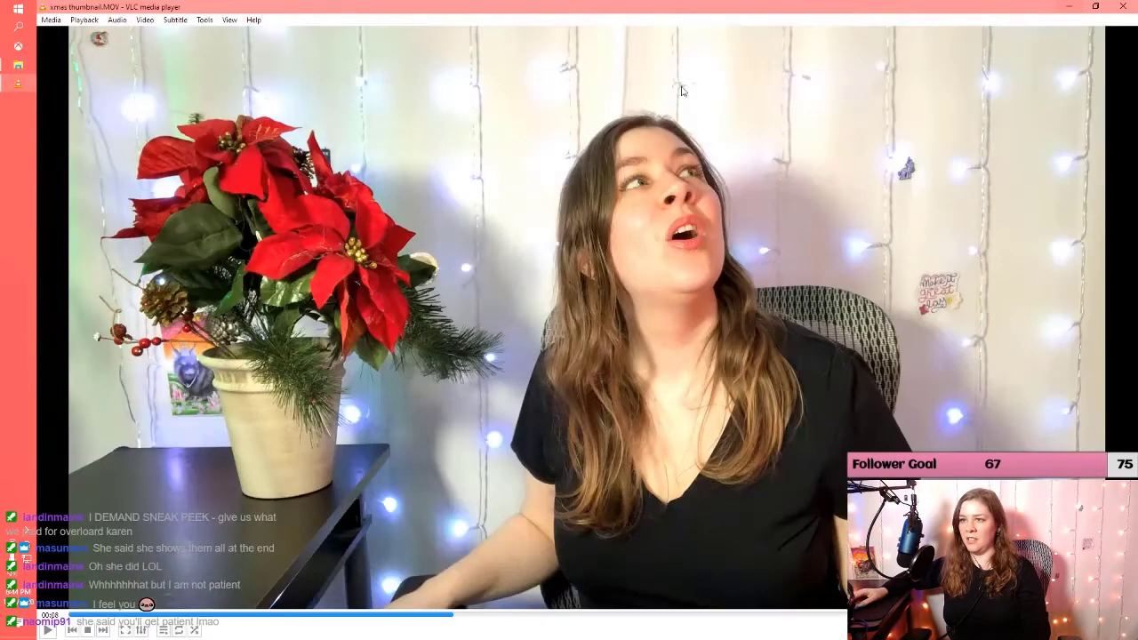
left_click(1069, 8)
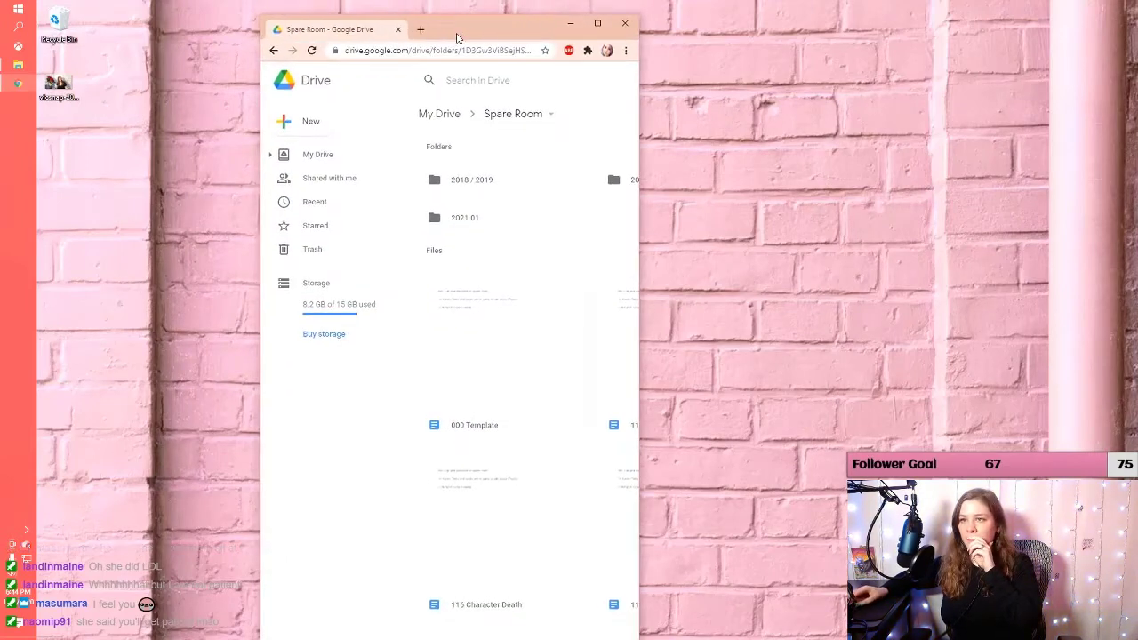
left_click(596, 24)
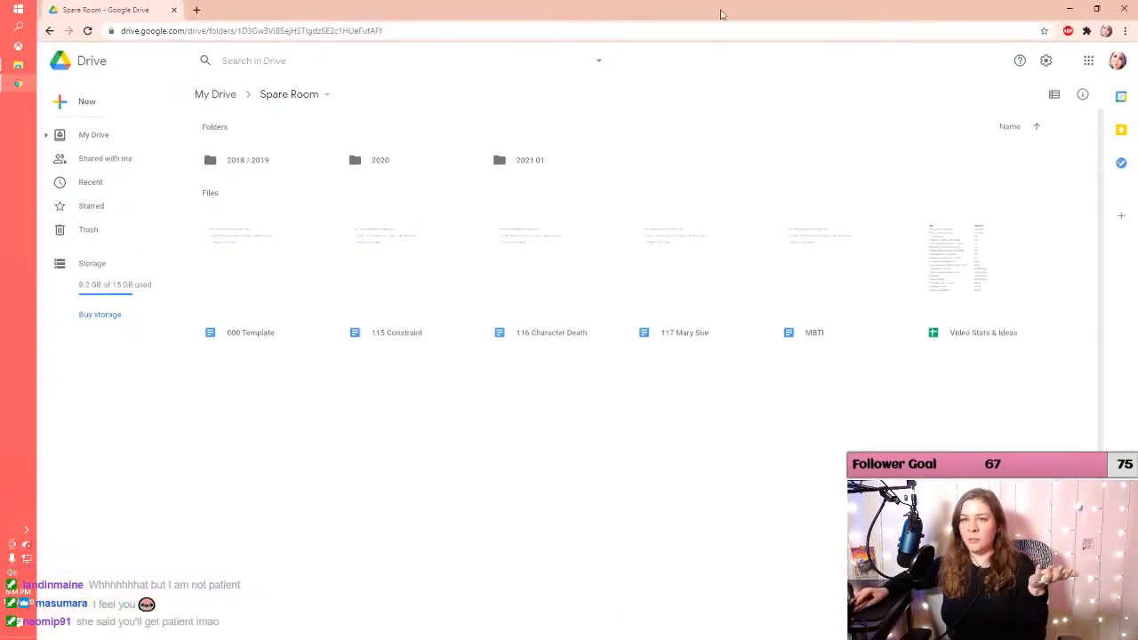
left_click(1097, 9)
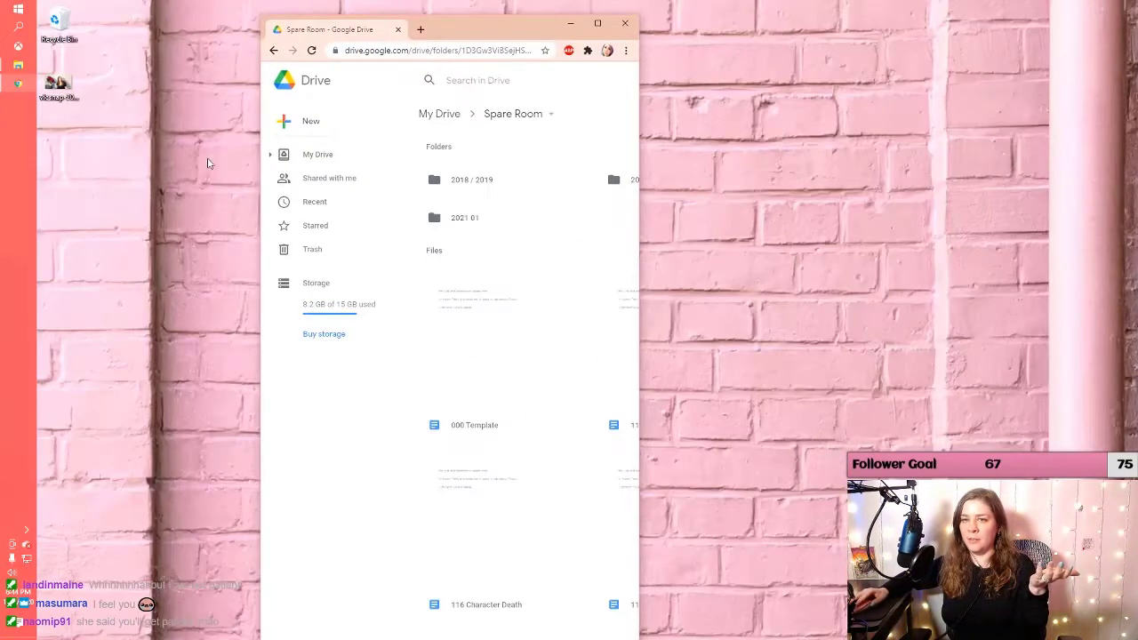
left_click_drag(53, 87, 583, 258)
left_click(598, 24)
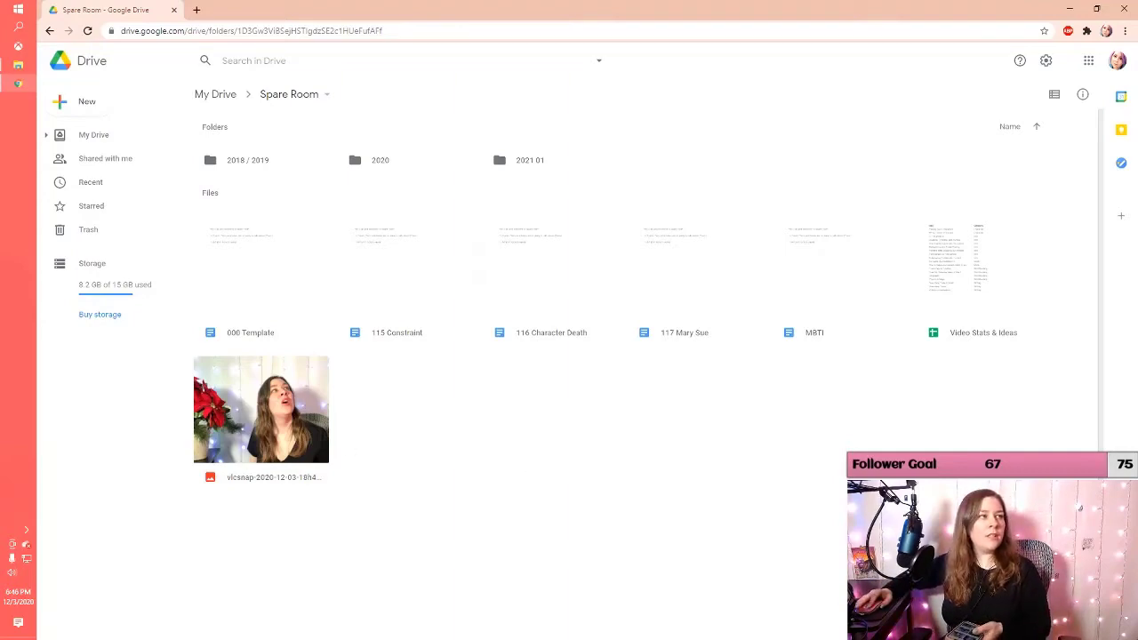
View the mirrored phone photo editor in a maximised browser window and close its tab when done
key("super+d")
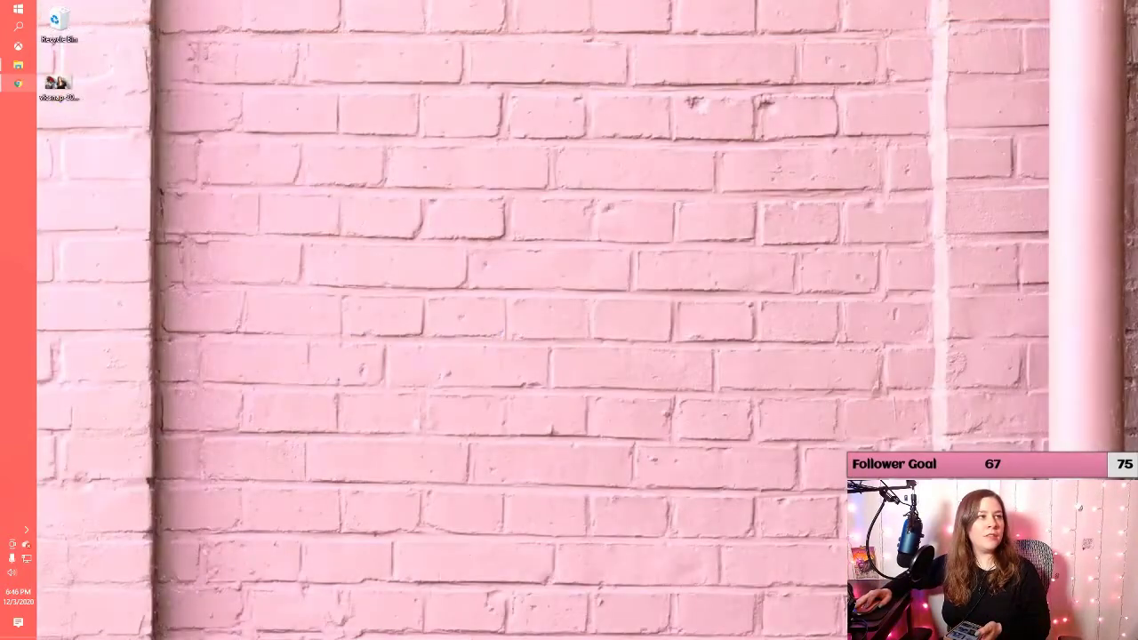
key("super+d")
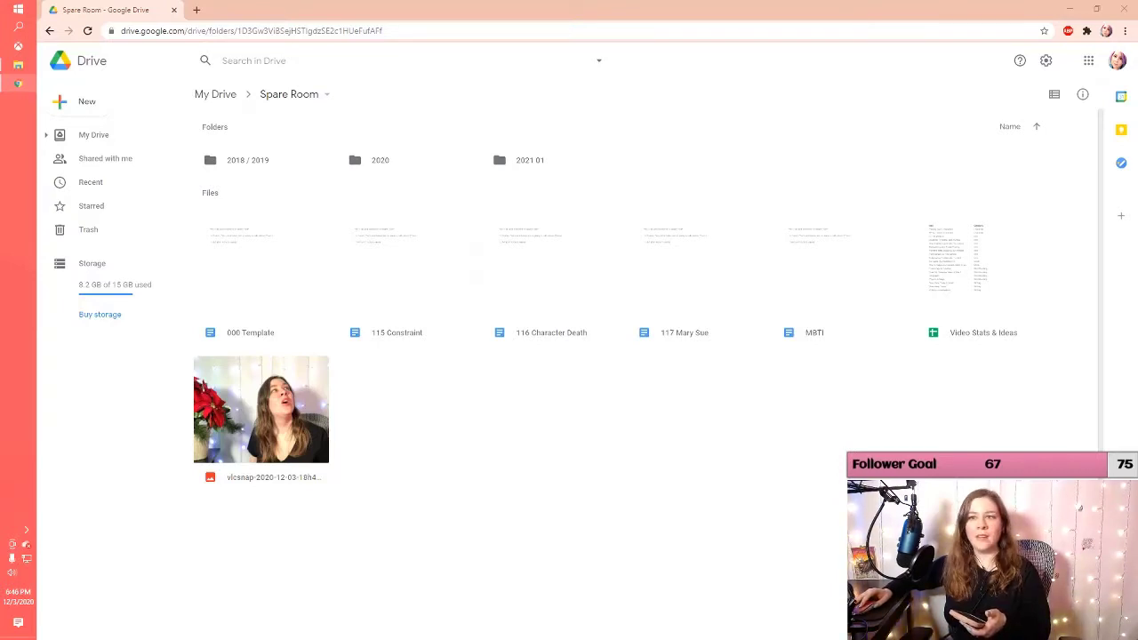
key("alt+Tab")
double_click(452, 38)
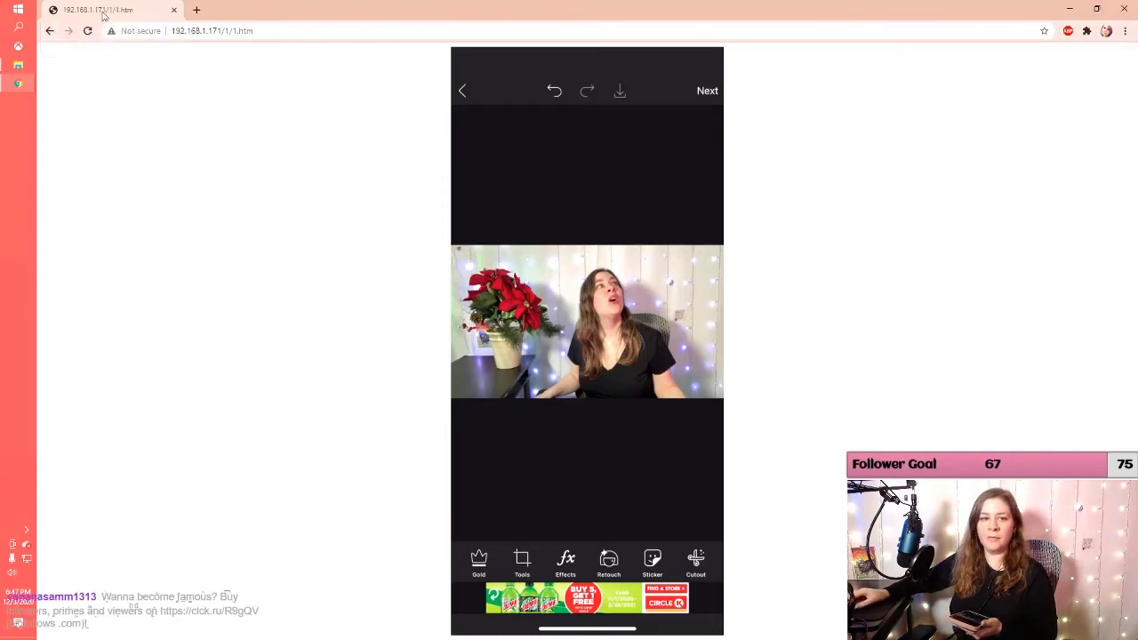
left_click(174, 10)
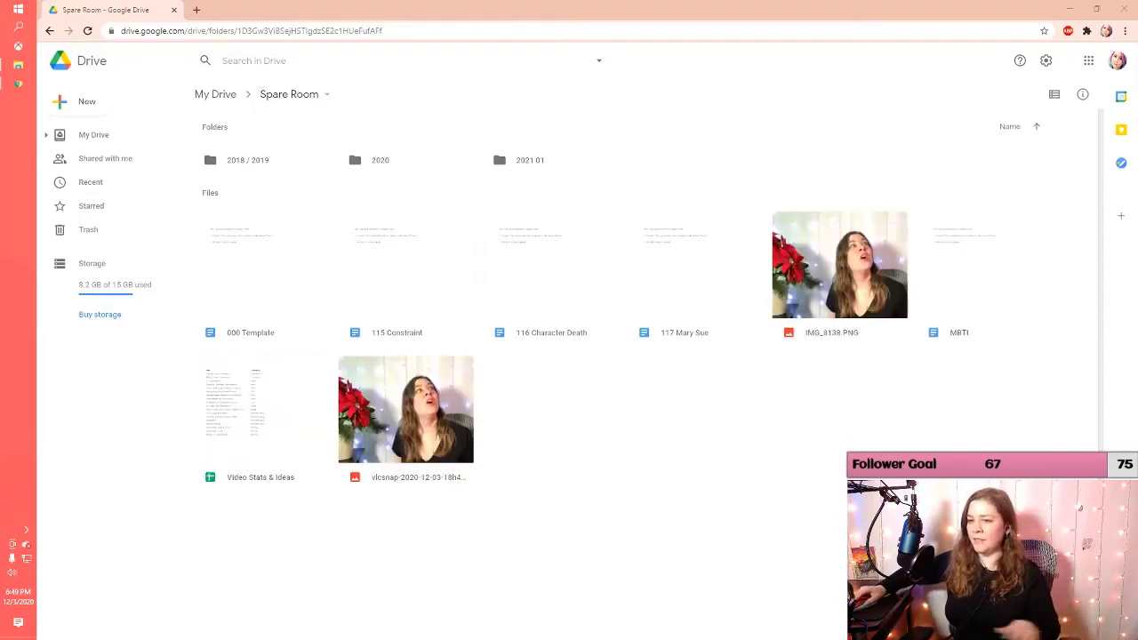
Download IMG_8138.PNG from the Spare Room folder in Google Drive
left_click(836, 293)
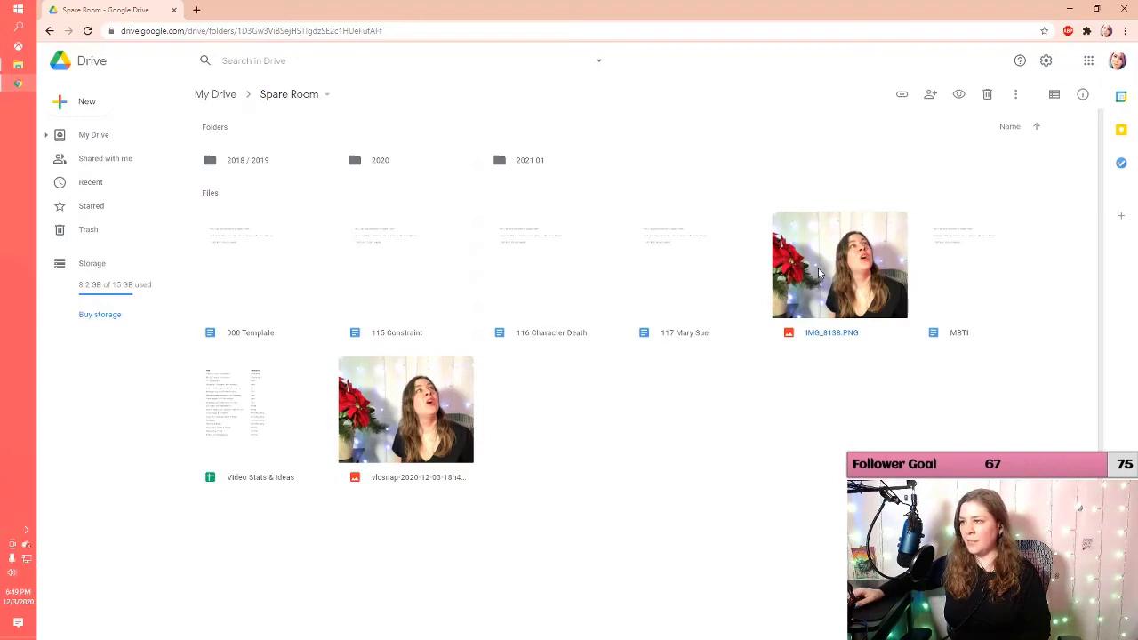
right_click(820, 274)
left_click(841, 558)
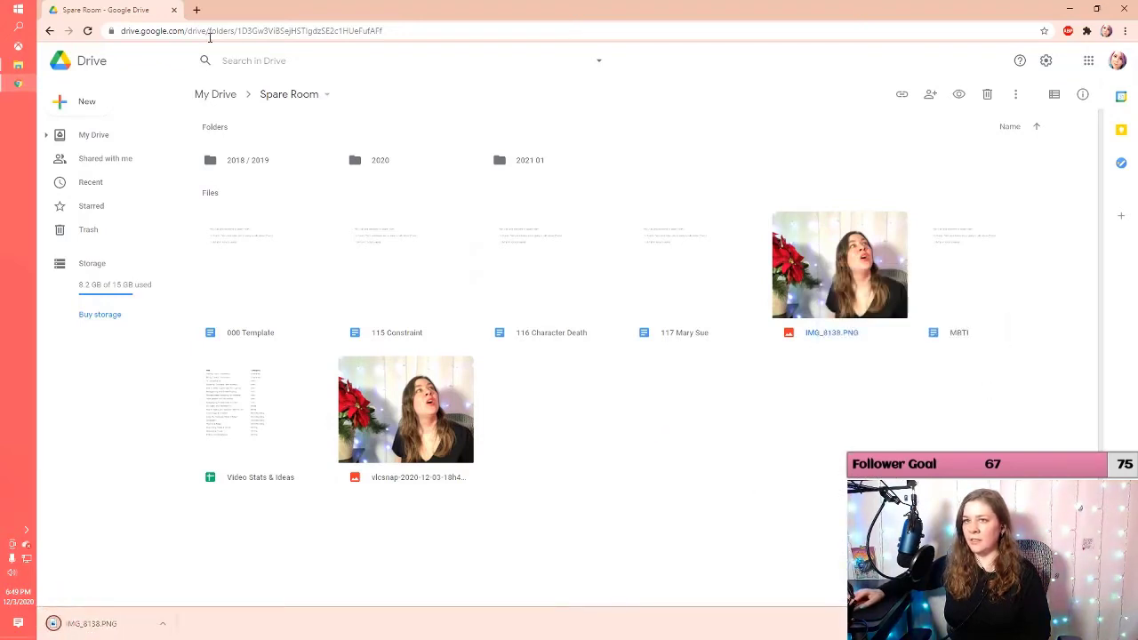
Remove the snapshot file from the desktop and return to the Google Drive browser window
left_click(1069, 9)
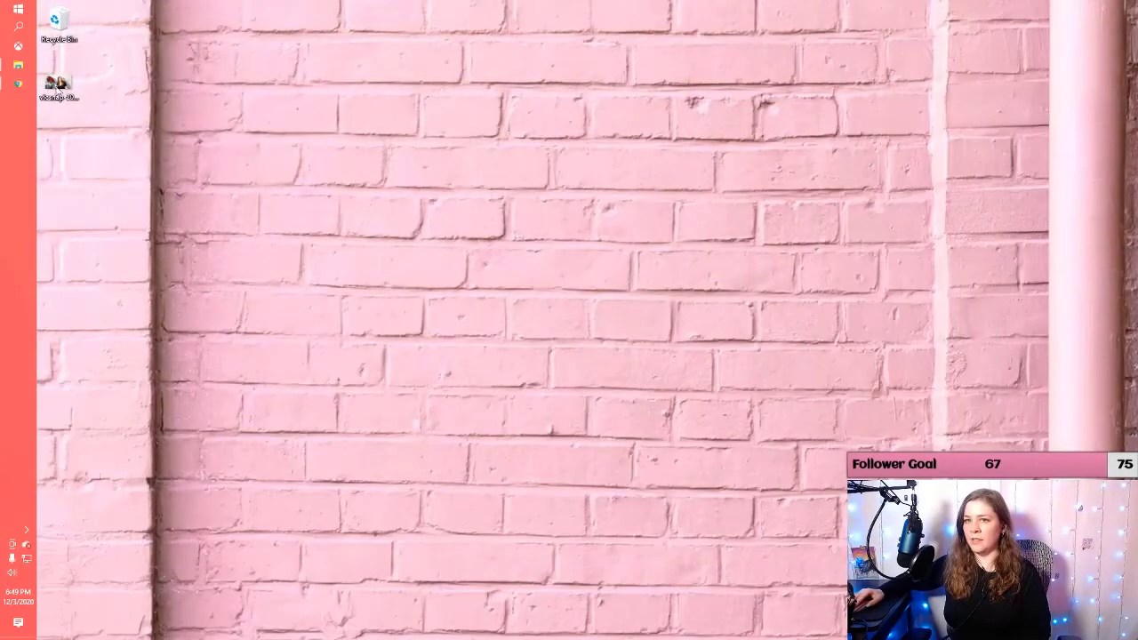
left_click(23, 68)
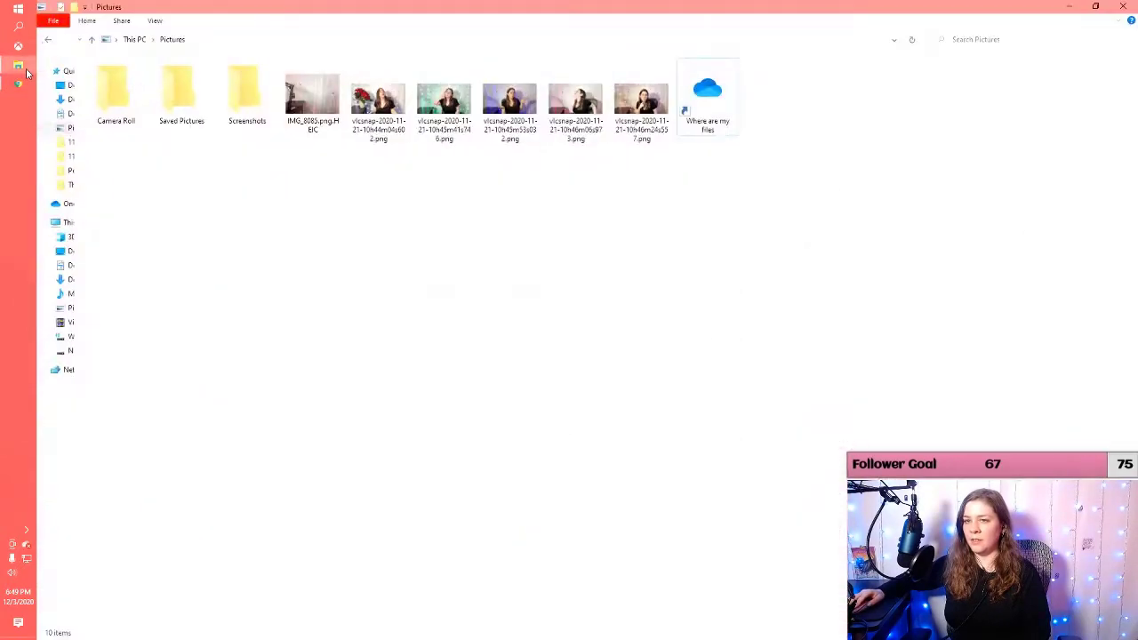
left_click(1069, 7)
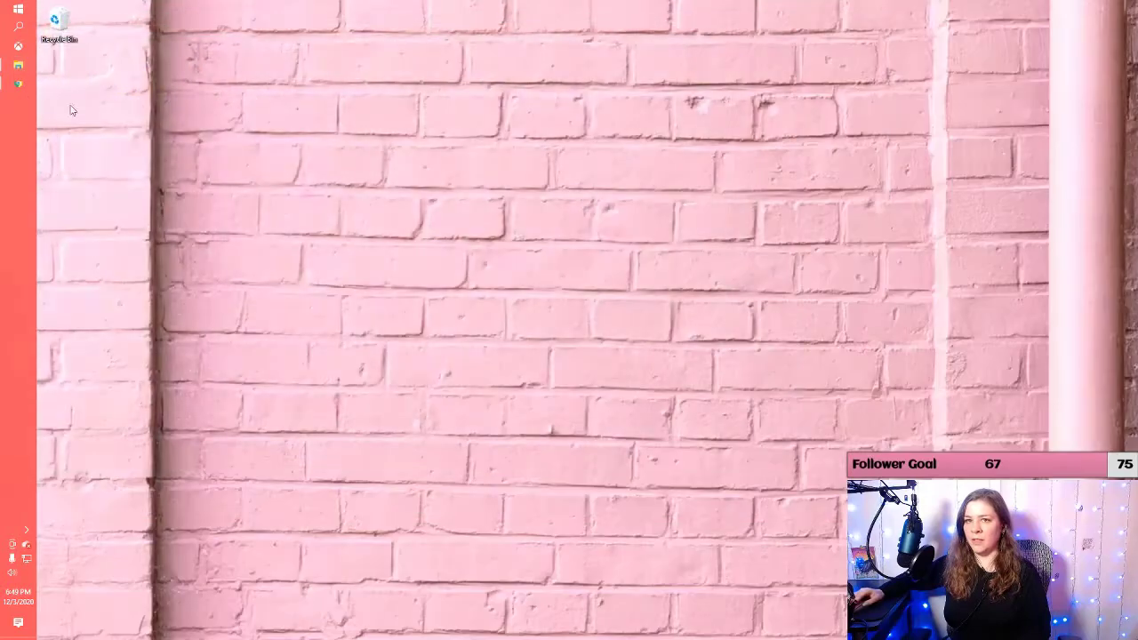
left_click(27, 84)
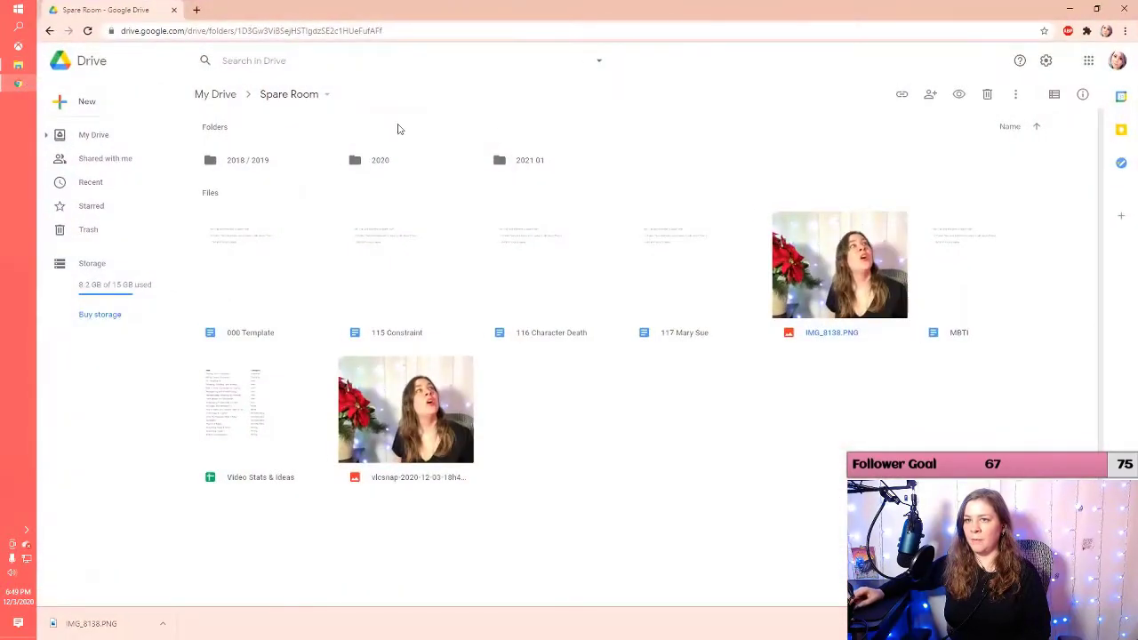
Open the Canva home page in a new browser tab
left_click(197, 9)
type("canva")
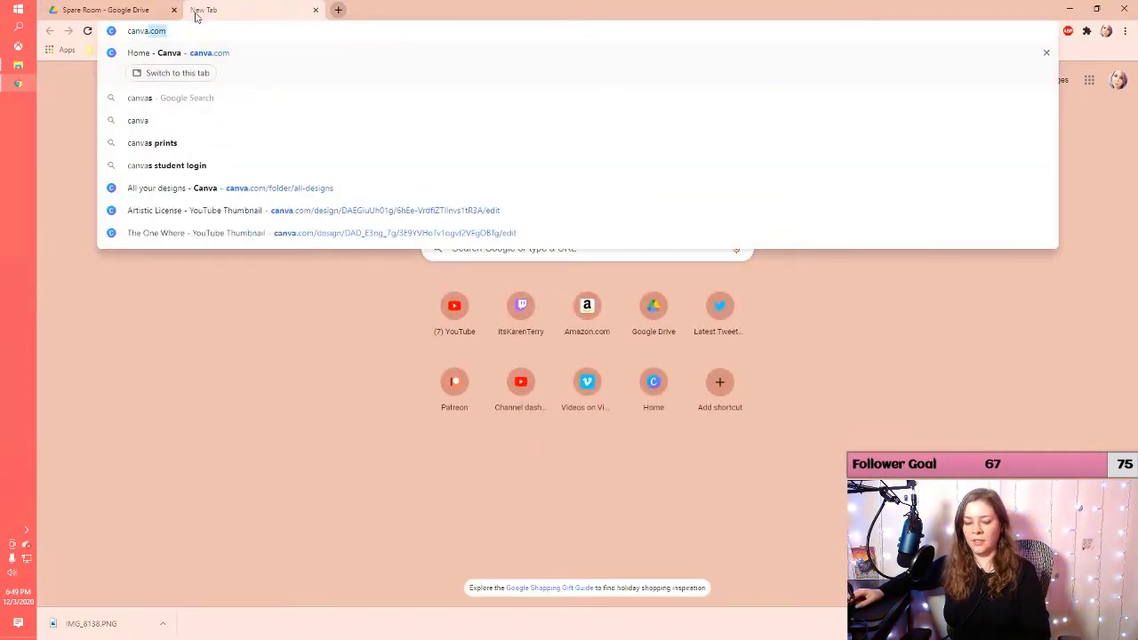
key("Return")
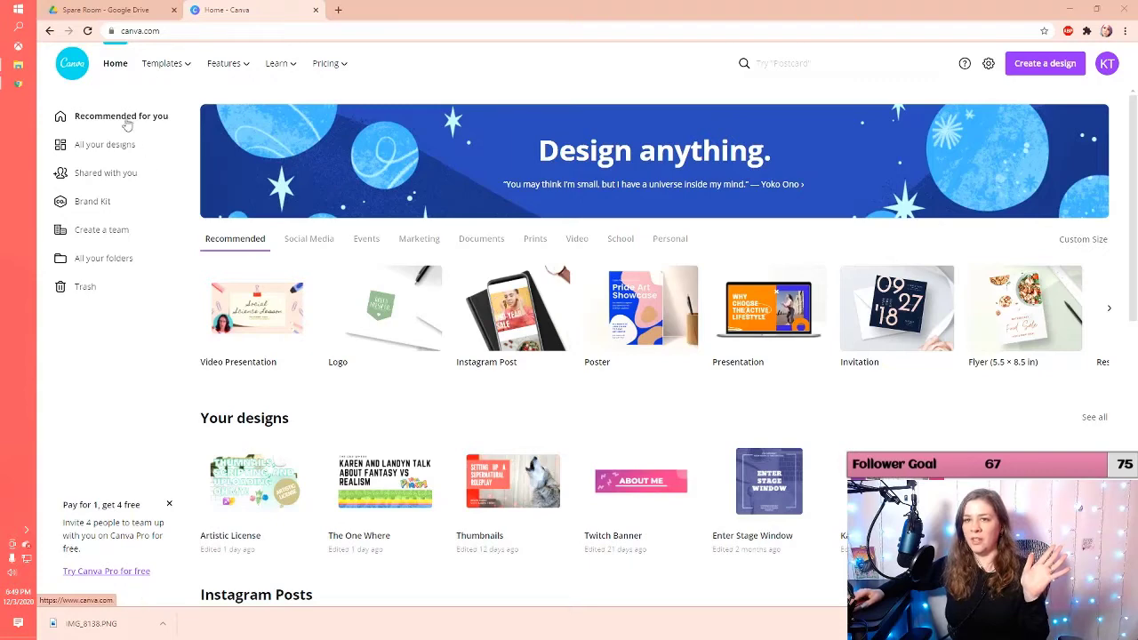
scroll(386, 350, "down", 1)
scroll(386, 351, "up", 1)
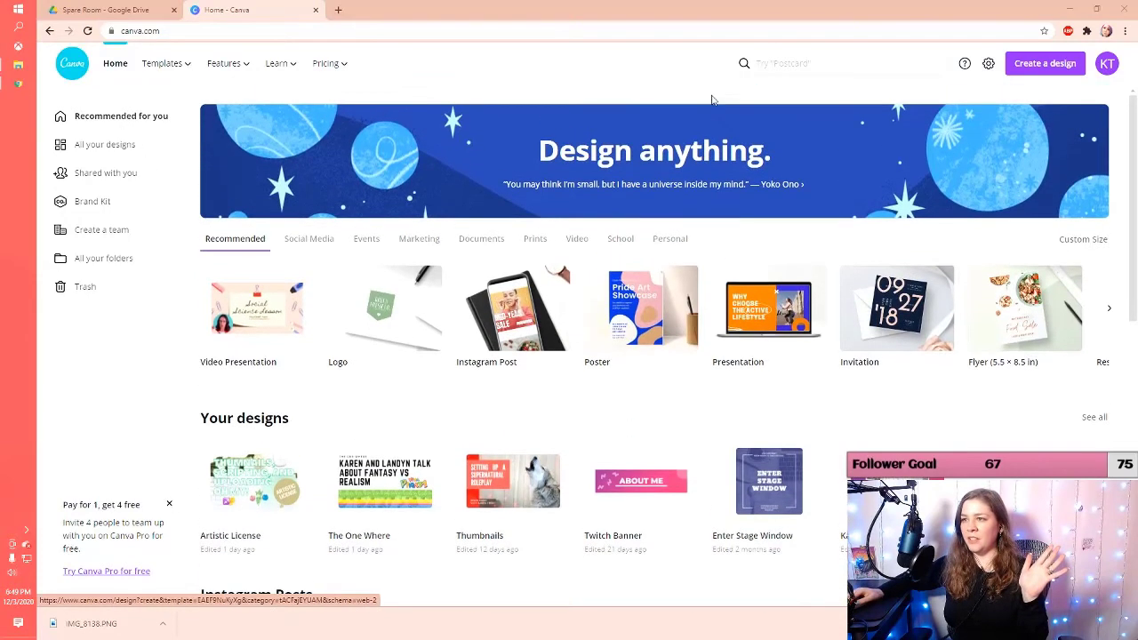
Search the Canva templates for "thumbnail" and browse the designs
left_click(777, 66)
type("thumbnail")
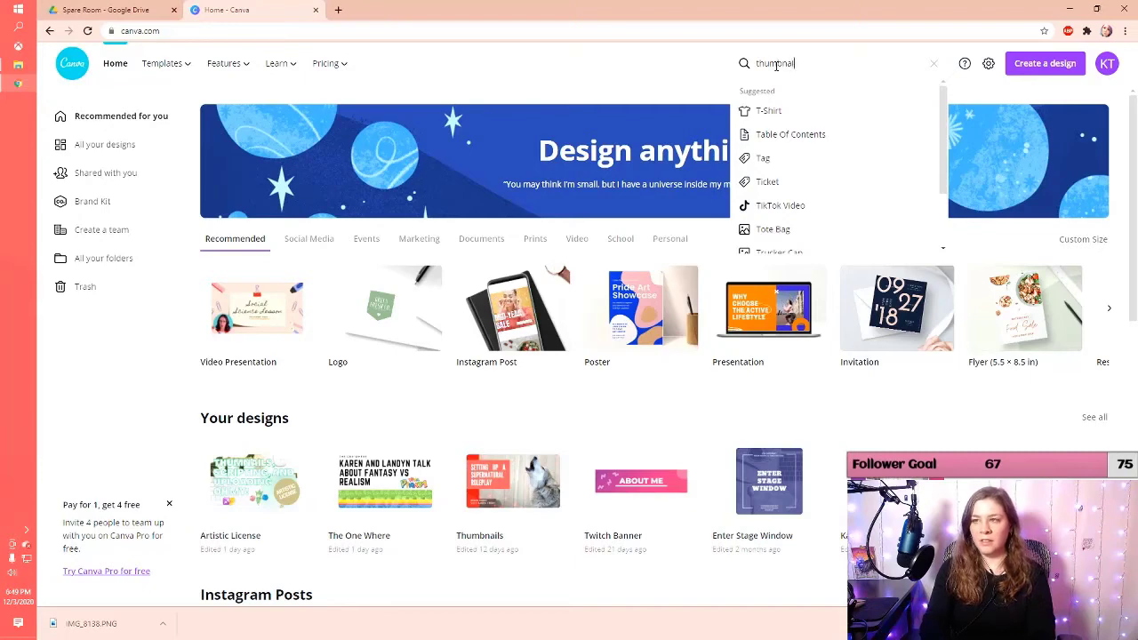
key("Return")
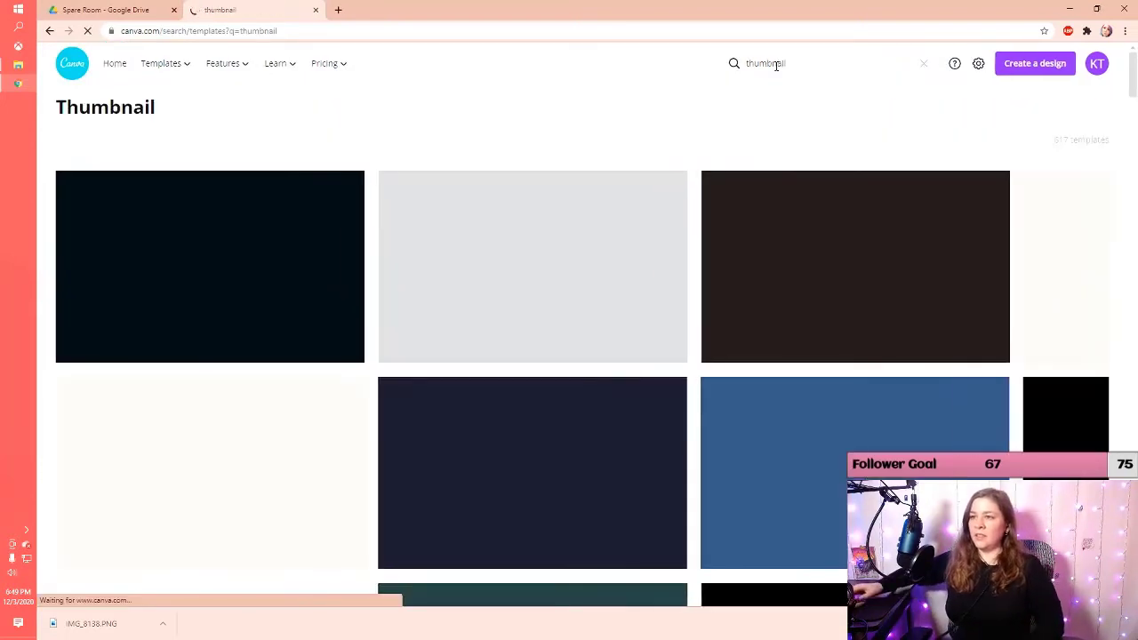
scroll(690, 131, "down", 1)
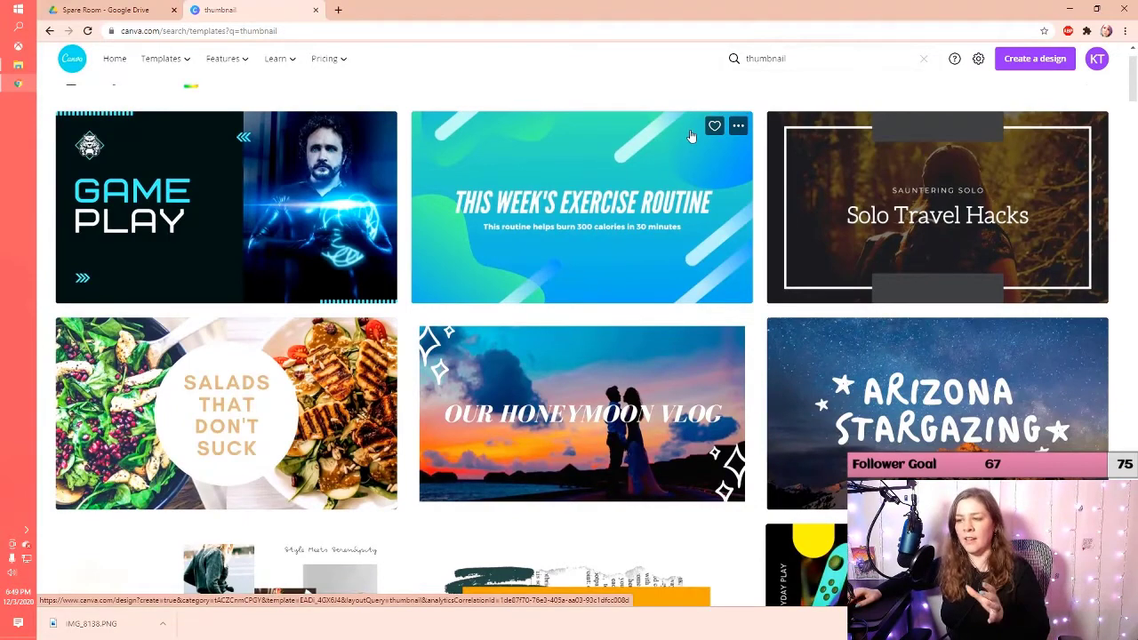
Look through the thumbnail template results for layout and style ideas
scroll(692, 135, "down", 2)
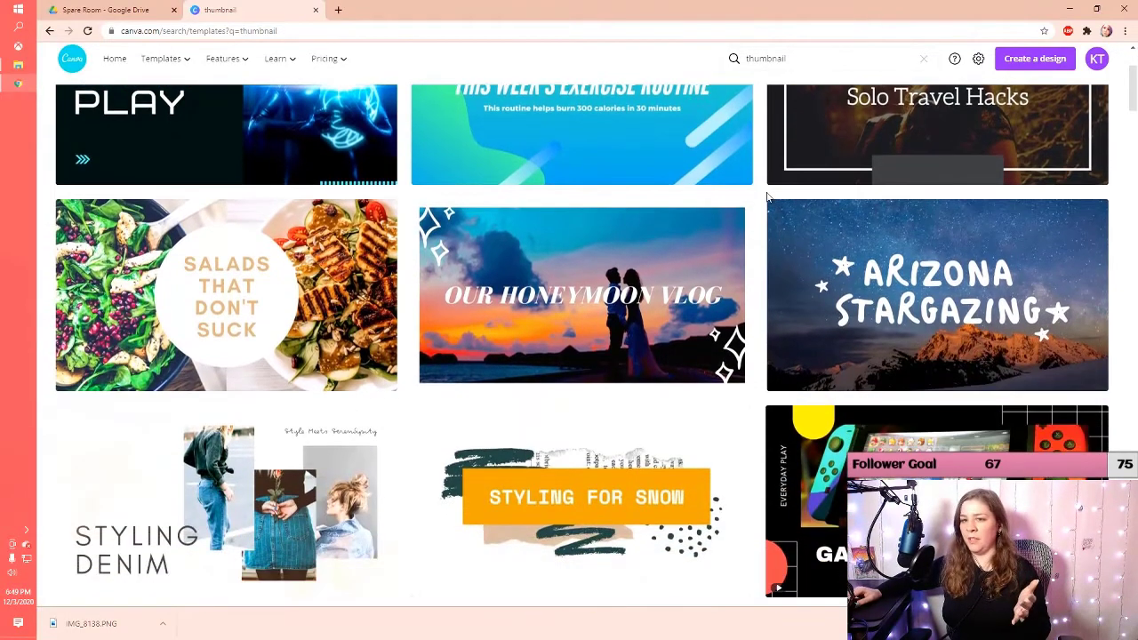
scroll(768, 196, "down", 2)
scroll(769, 196, "down", 2)
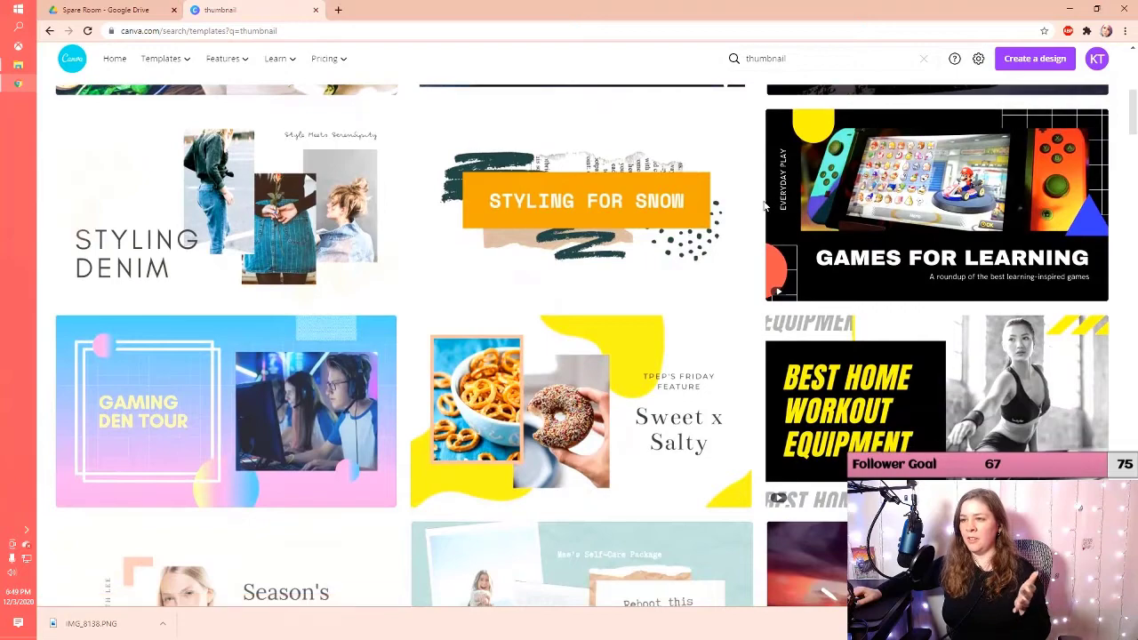
scroll(766, 203, "down", 2)
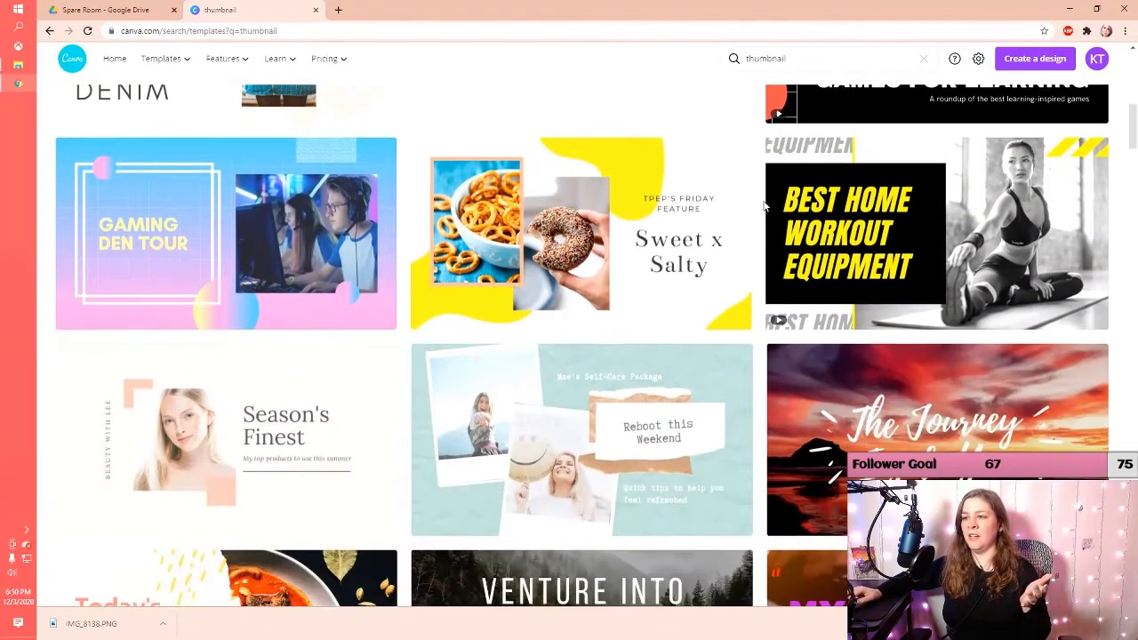
scroll(763, 207, "down", 4)
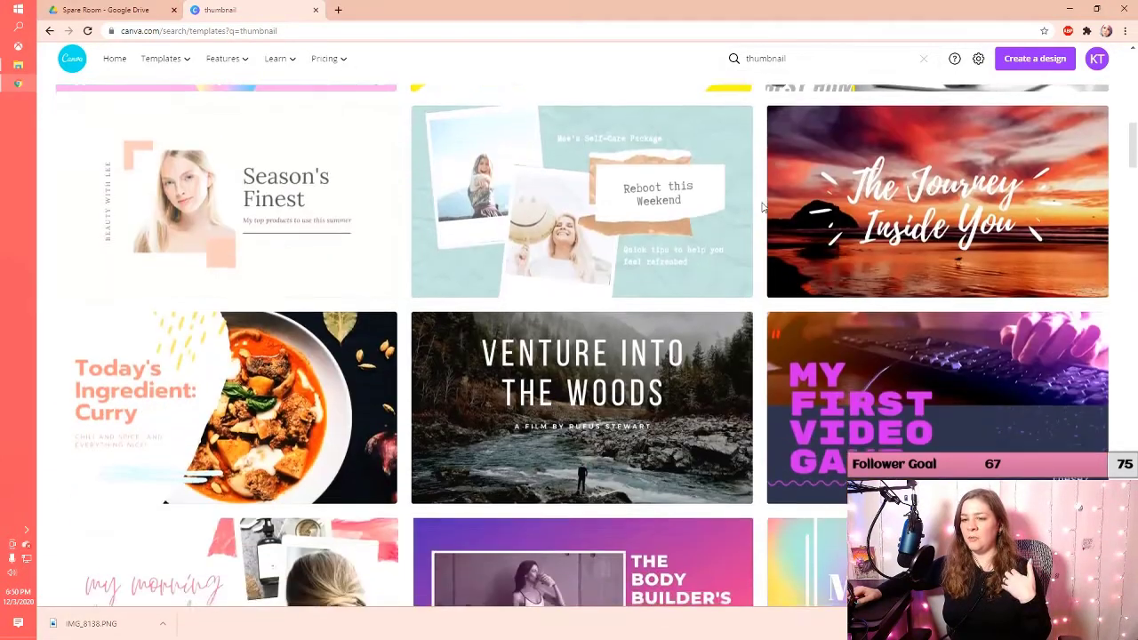
scroll(763, 207, "down", 2)
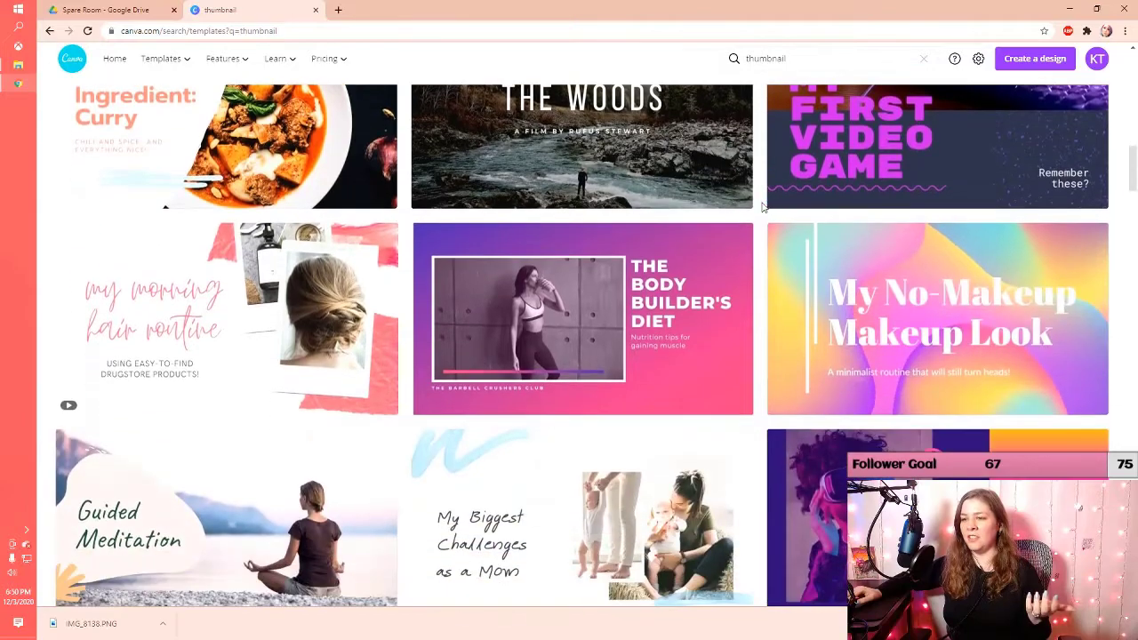
scroll(763, 206, "down", 2)
scroll(763, 207, "down", 5)
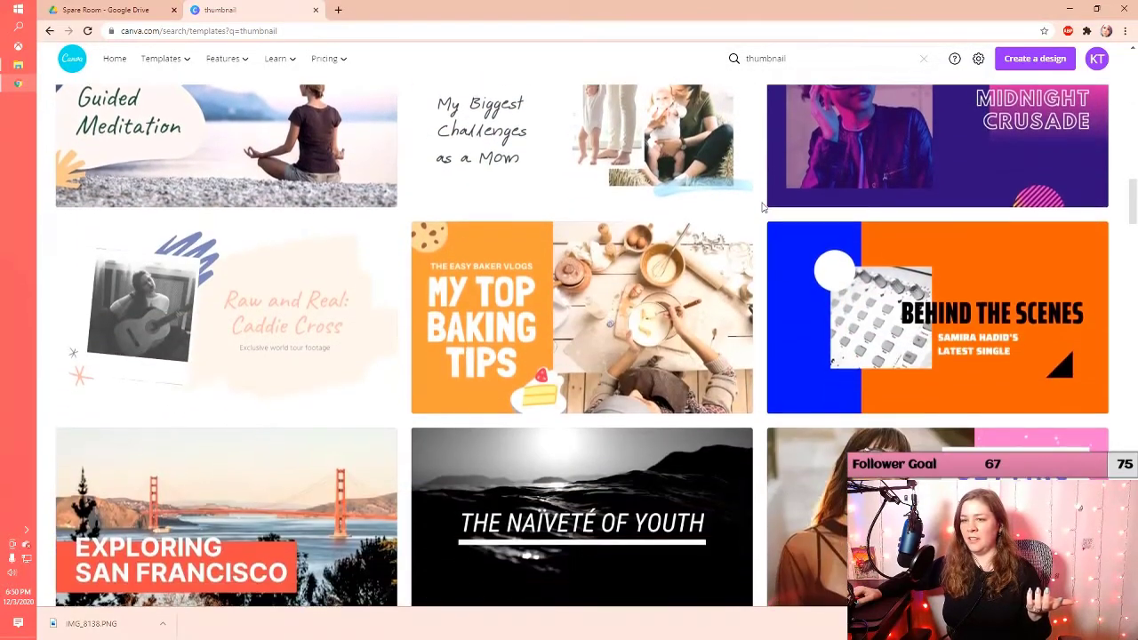
scroll(763, 206, "up", 12)
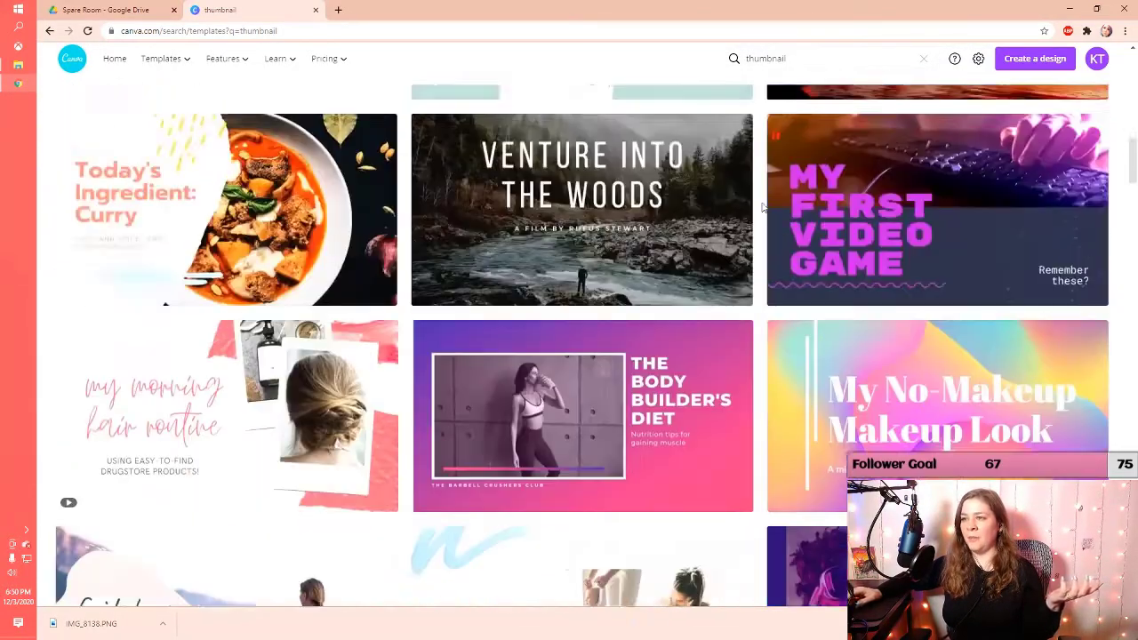
scroll(763, 206, "up", 8)
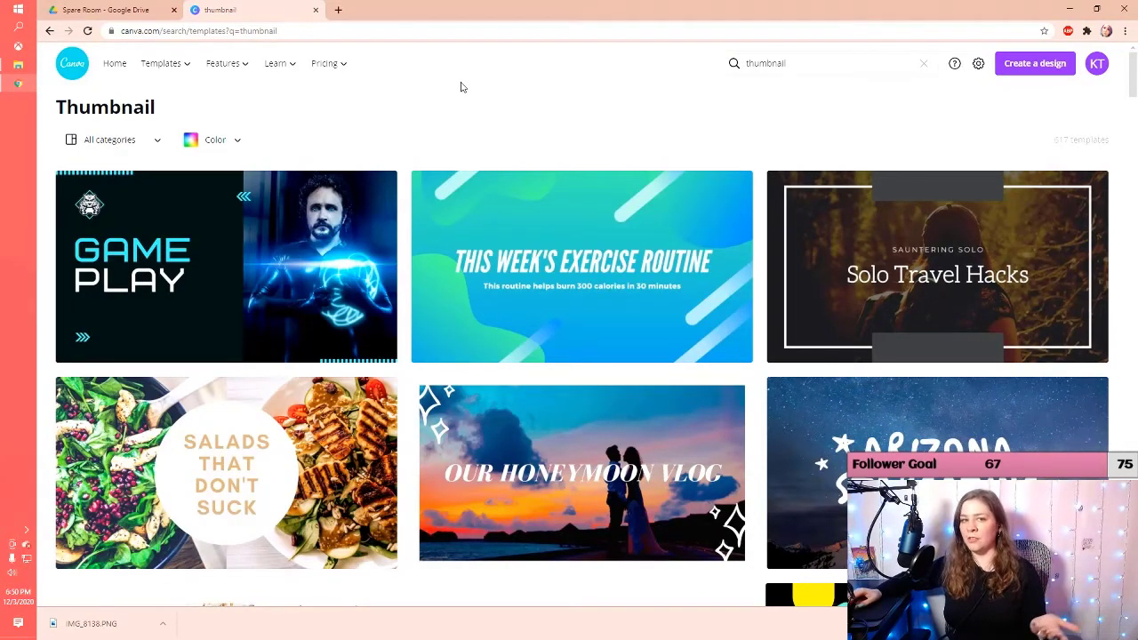
Open the existing Thumbnails design from all your designs and go to the "My Favorite Christmas Tropes" page
left_click(69, 64)
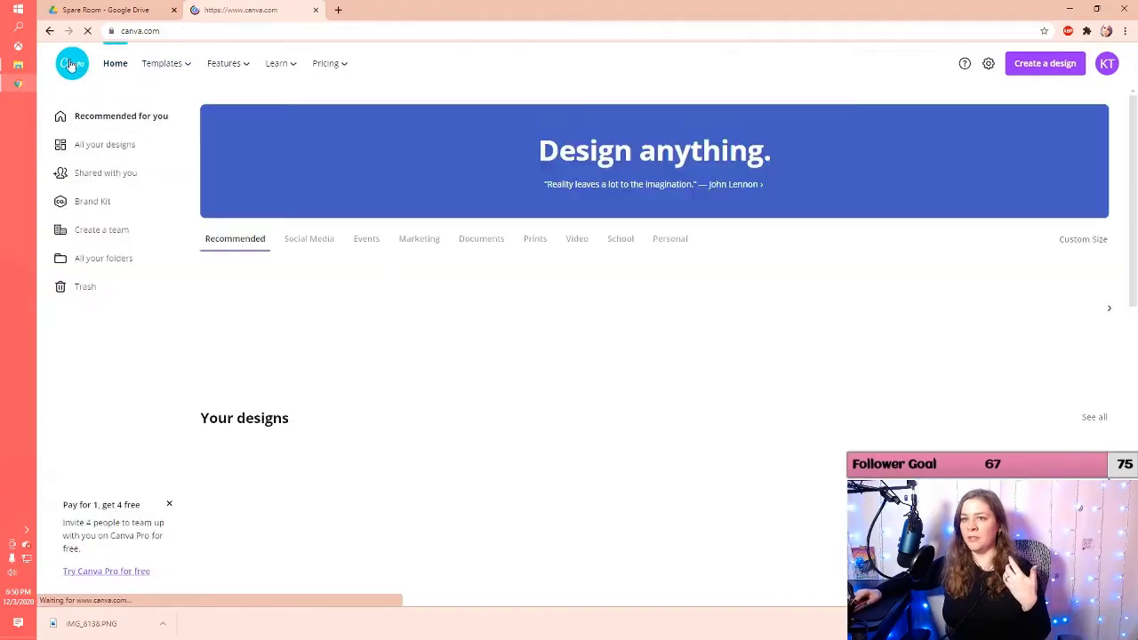
left_click(104, 145)
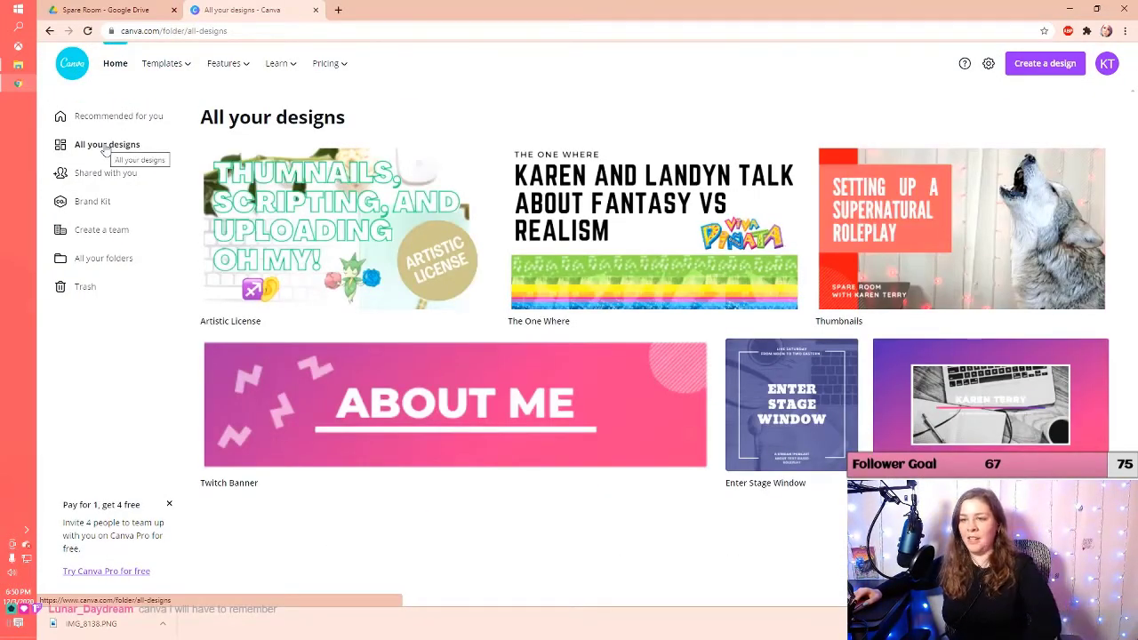
left_click(932, 210)
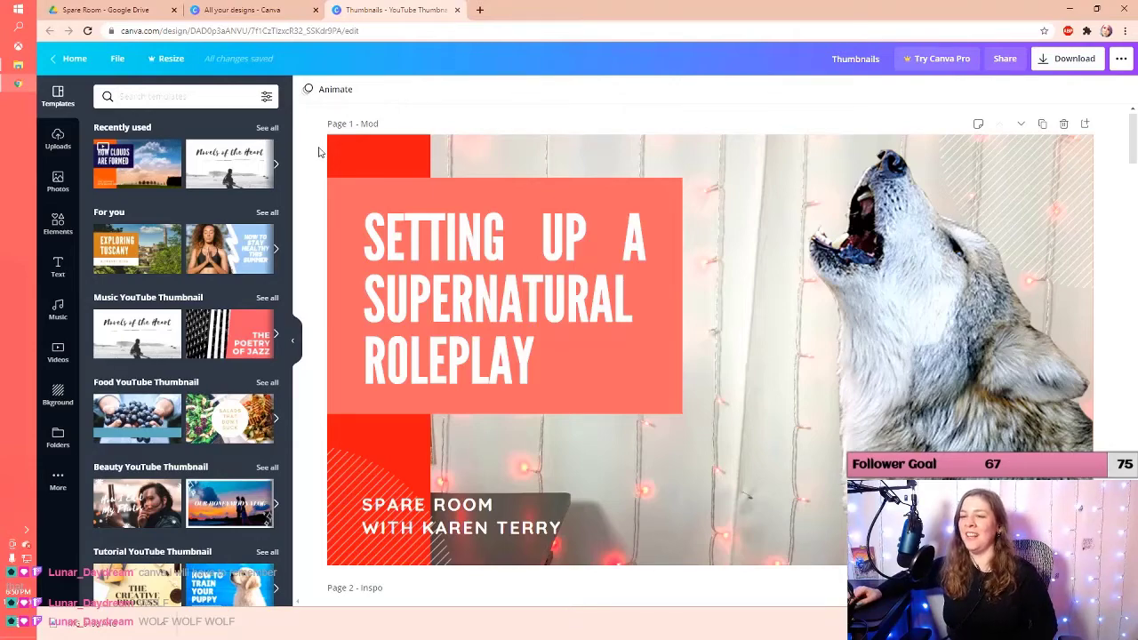
scroll(318, 153, "down", 5)
scroll(318, 152, "down", 20)
scroll(318, 152, "down", 20)
scroll(319, 152, "down", 4)
scroll(319, 152, "up", 3)
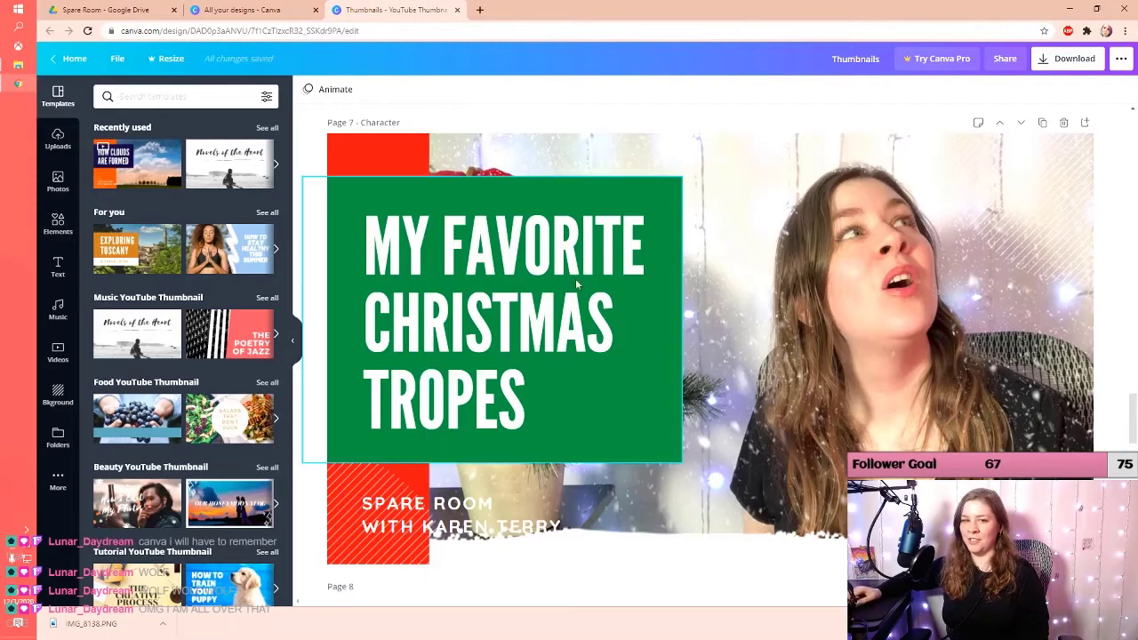
Upload IMG_8138.PNG from the Downloads folder to the design's media
left_click(75, 138)
left_click(167, 94)
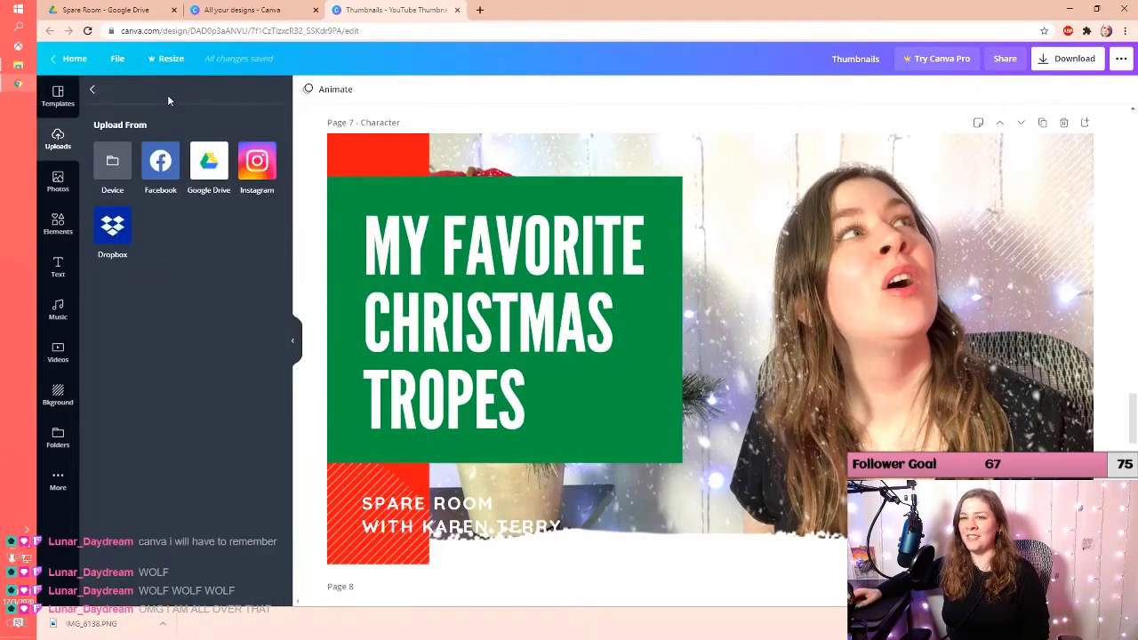
left_click(113, 165)
scroll(107, 133, "up", 1)
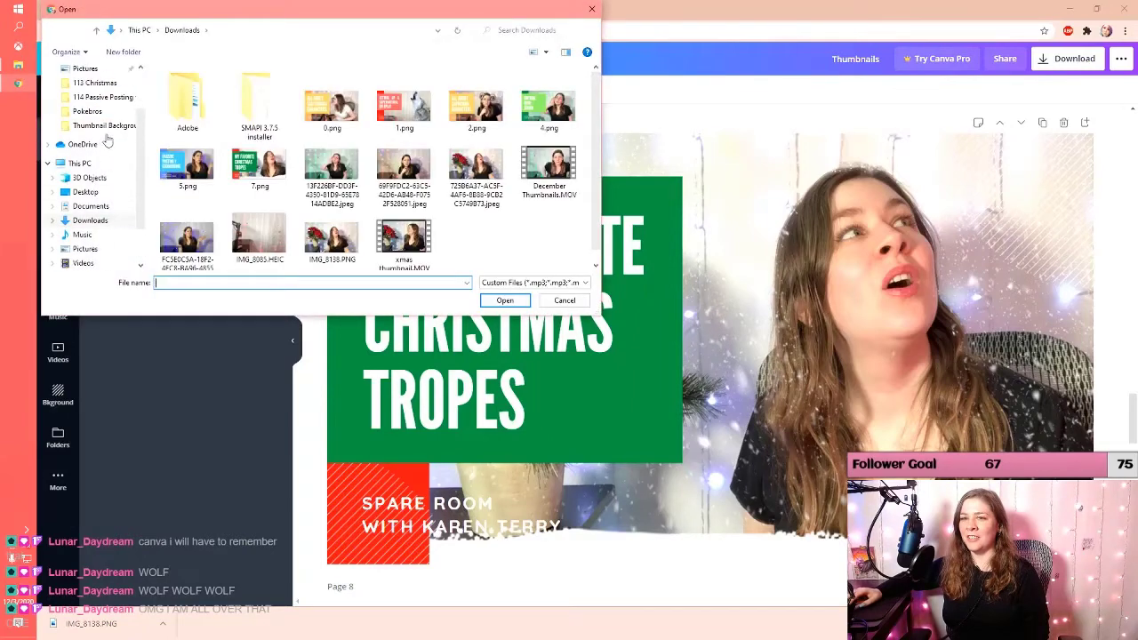
double_click(333, 240)
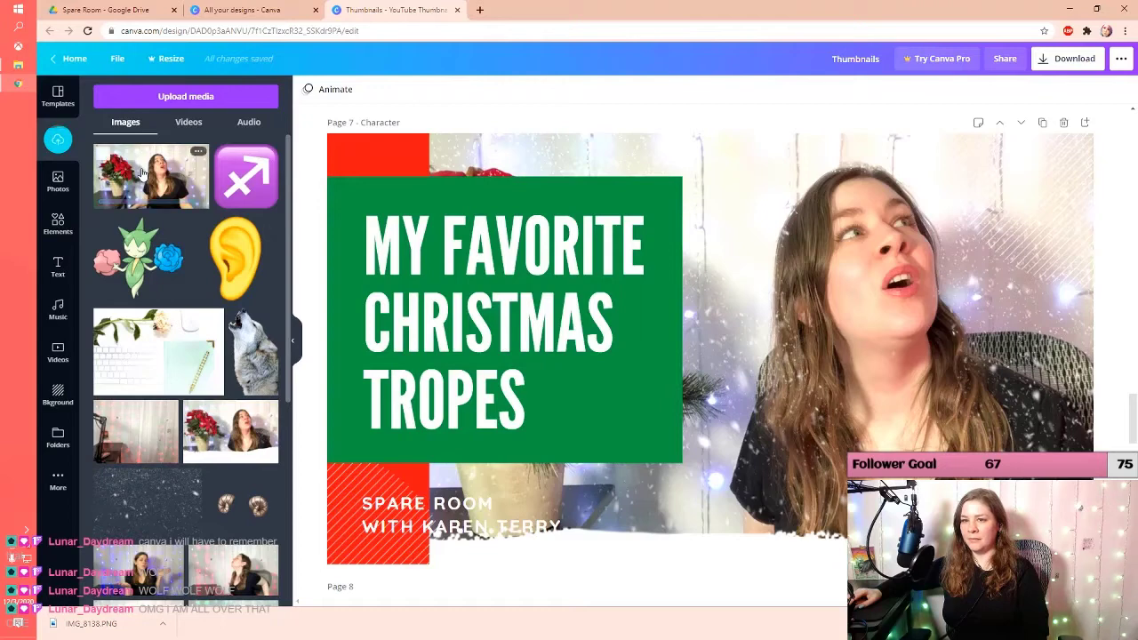
Preview the uploaded photo as the background of the Christmas tropes page without placing it
left_click_drag(143, 172, 794, 219)
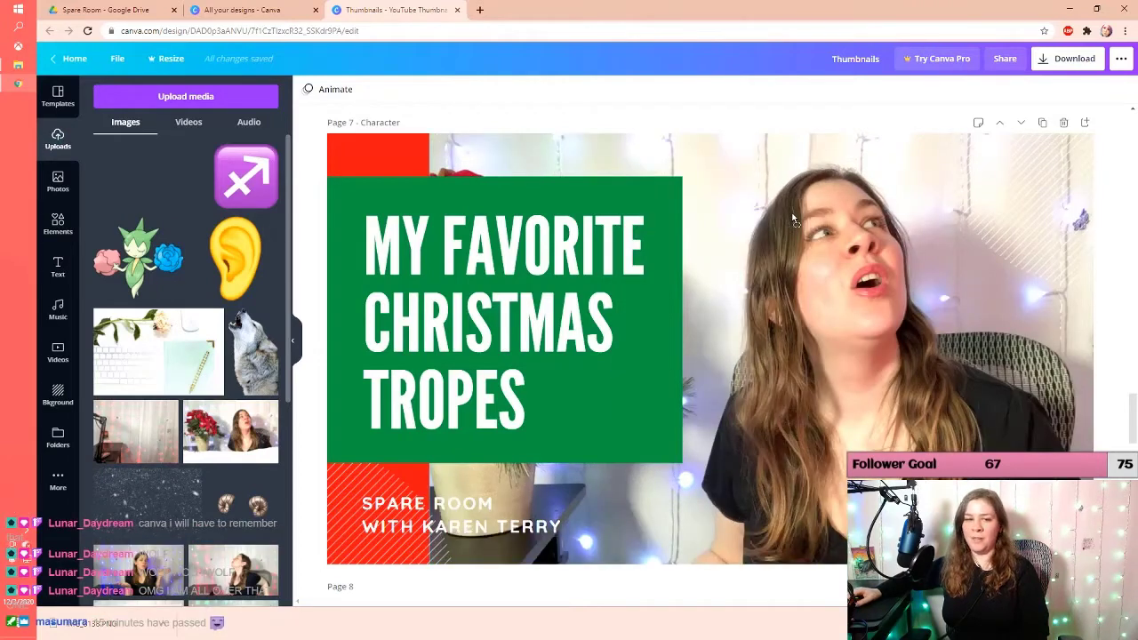
left_click_drag(794, 220, 594, 25)
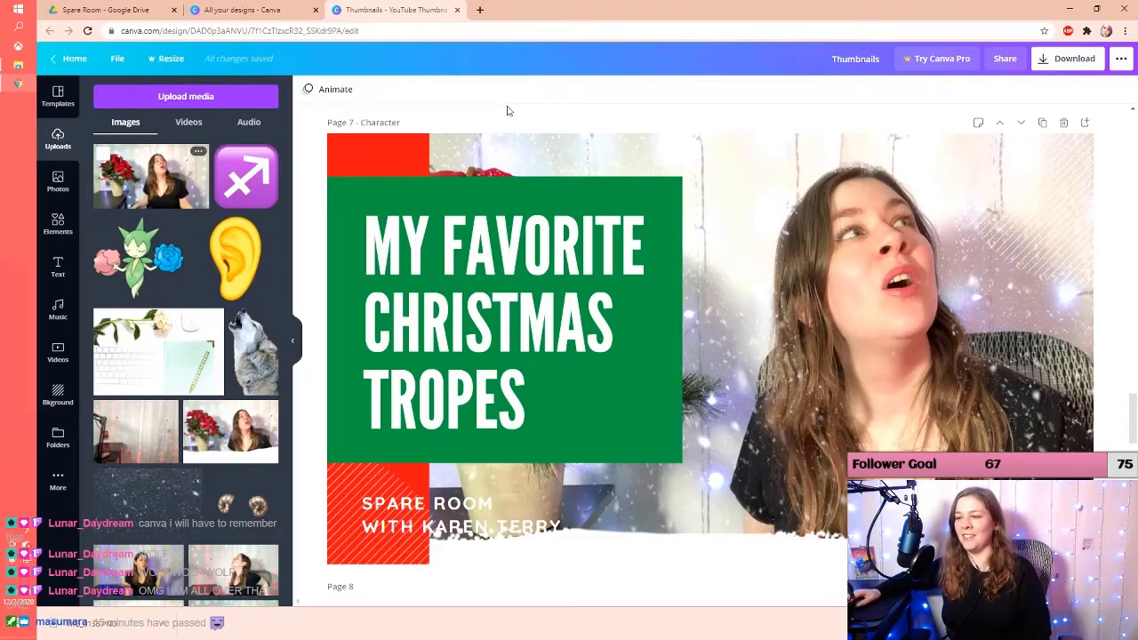
left_click_drag(636, 195, 765, 281)
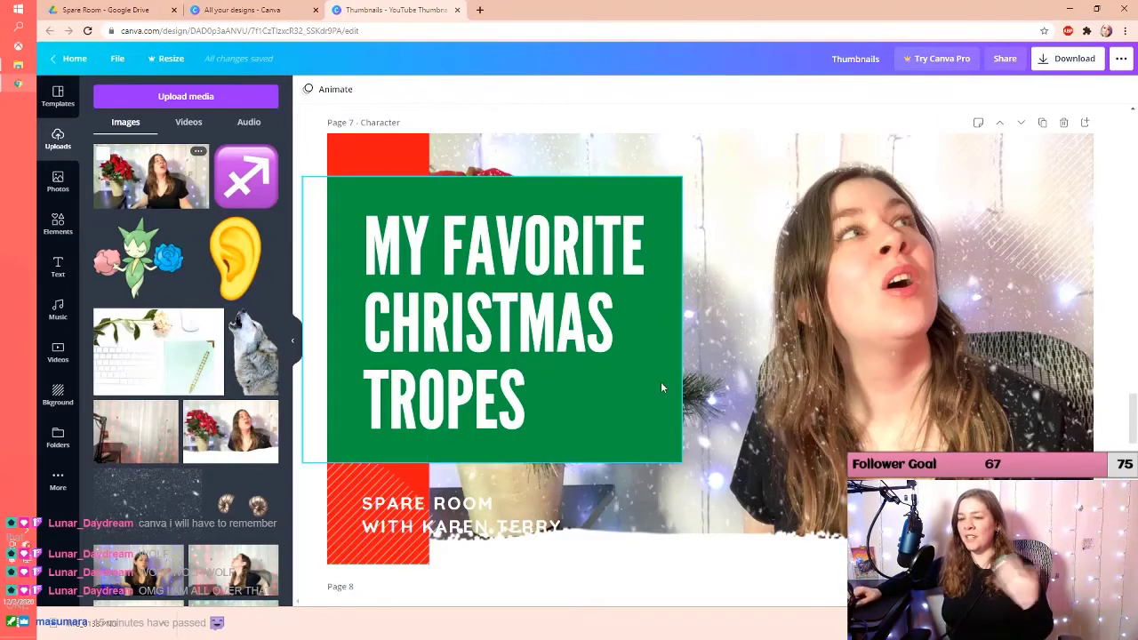
Select the green title block and the red background of the Christmas tropes page to inspect their colours
scroll(586, 267, "up", 2)
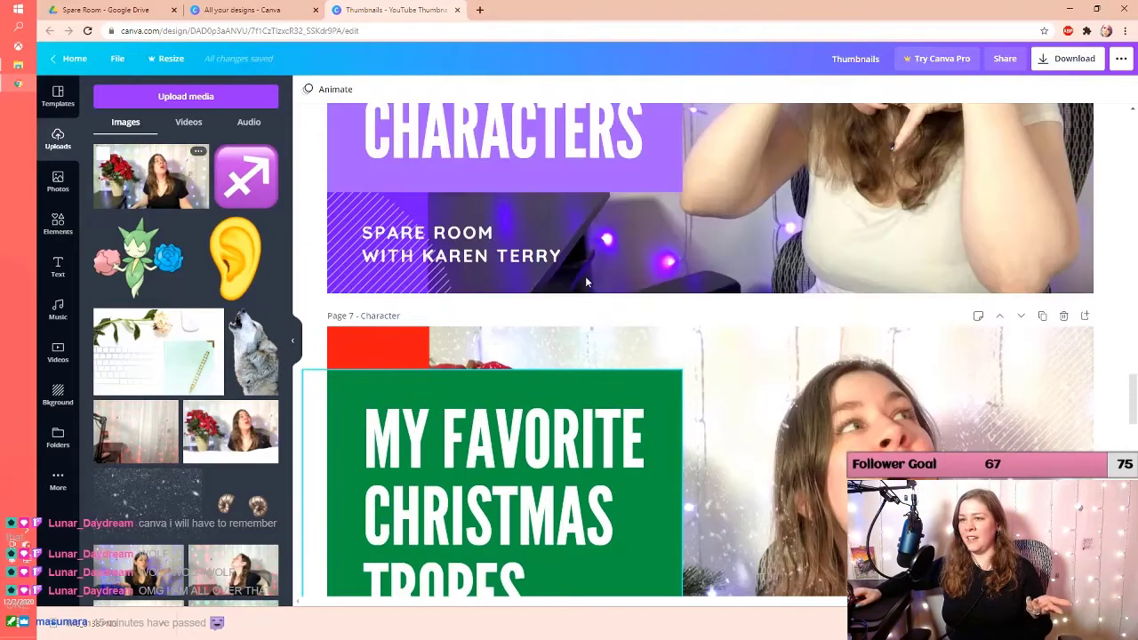
scroll(578, 262, "down", 1)
left_click(570, 260)
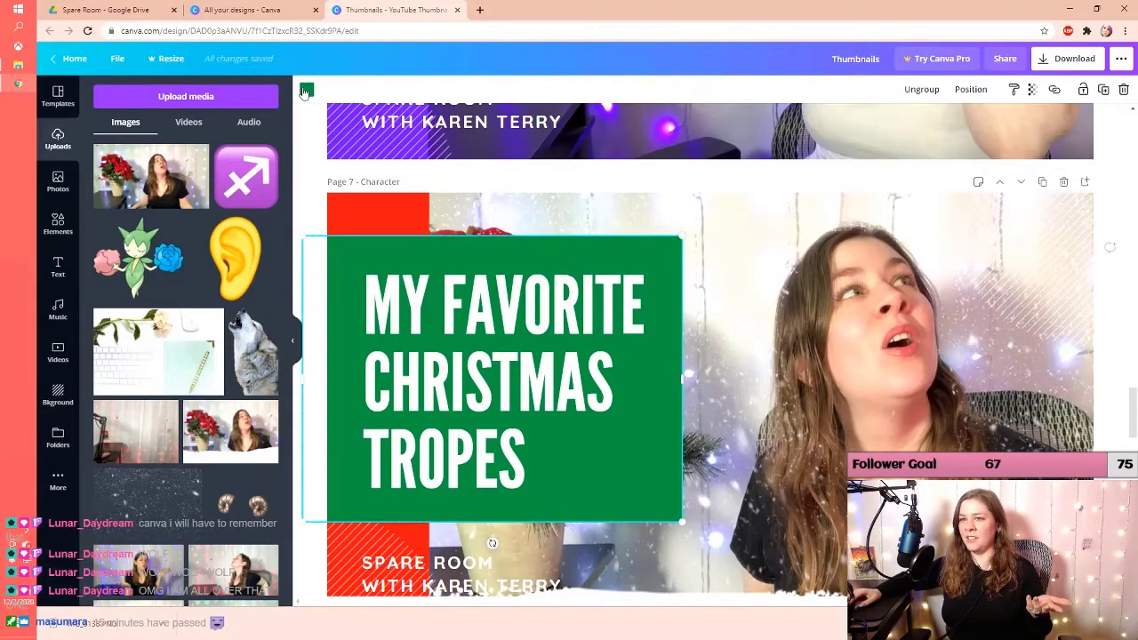
left_click(370, 204)
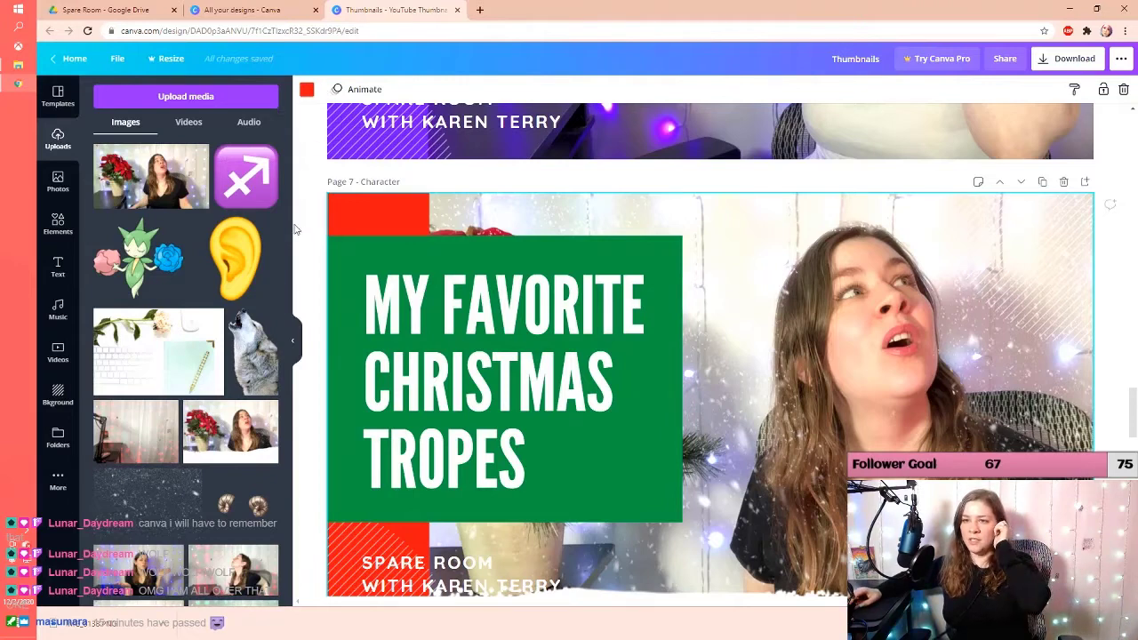
Preview the uploaded snow overlay on the Christmas tropes page without placing it
scroll(322, 233, "down", 1)
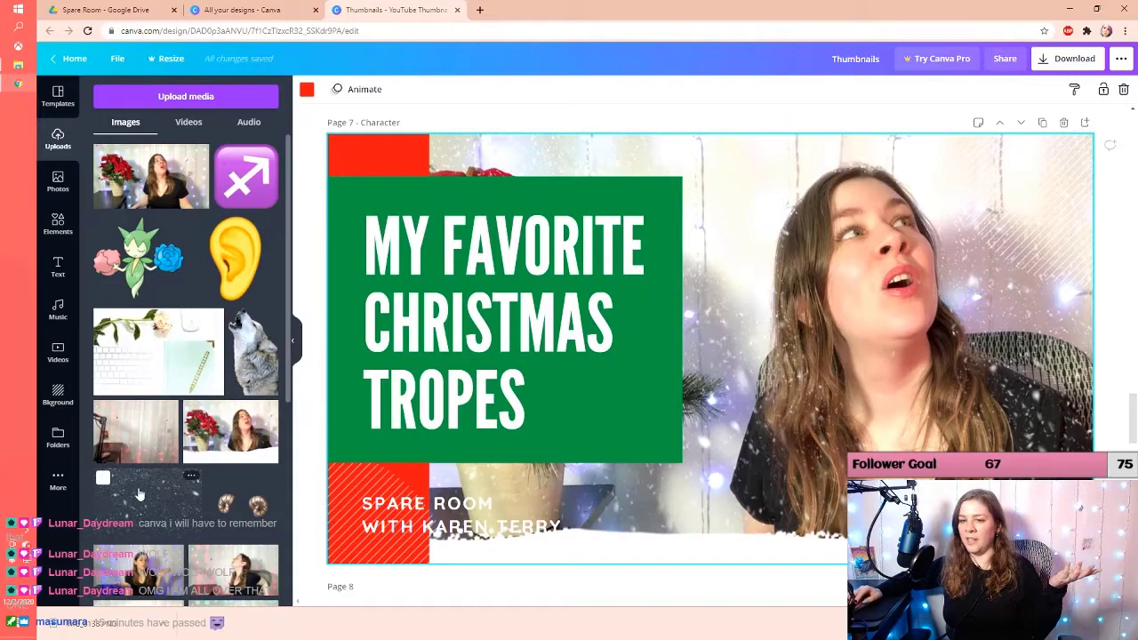
left_click_drag(153, 493, 845, 255)
left_click_drag(876, 293, 811, 296)
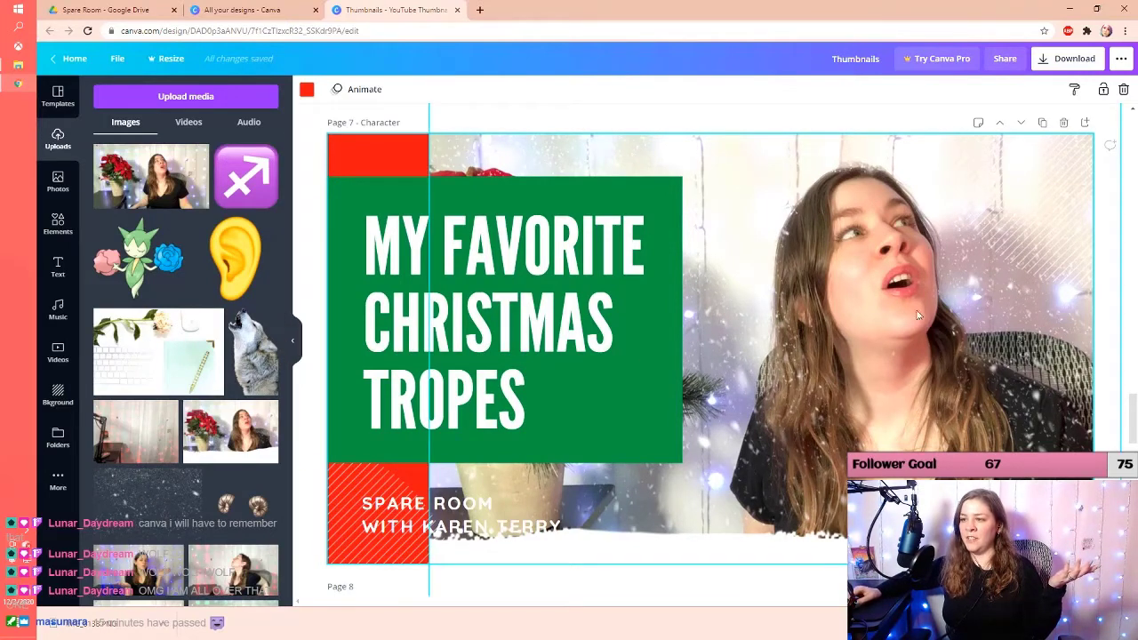
left_click_drag(916, 354, 960, 313)
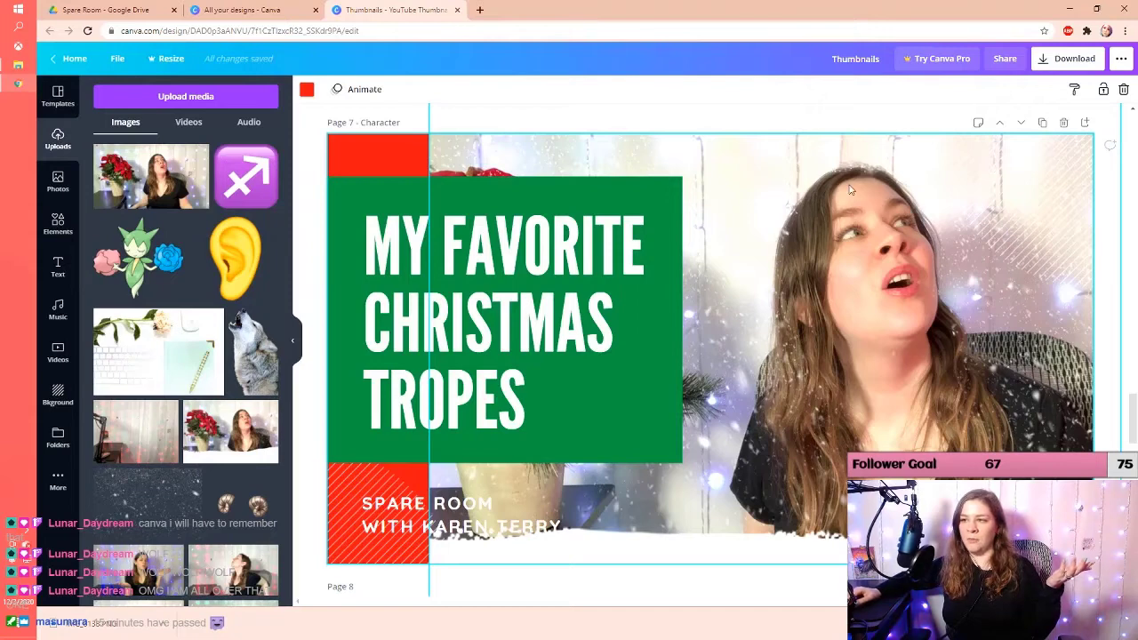
left_click_drag(860, 317, 196, 409)
Examine the uploaded images and the earlier thumbnail pages, including the title text of "Passive Posting v Godmodding"
scroll(221, 427, "down", 2)
scroll(221, 427, "down", 2)
scroll(220, 427, "up", 4)
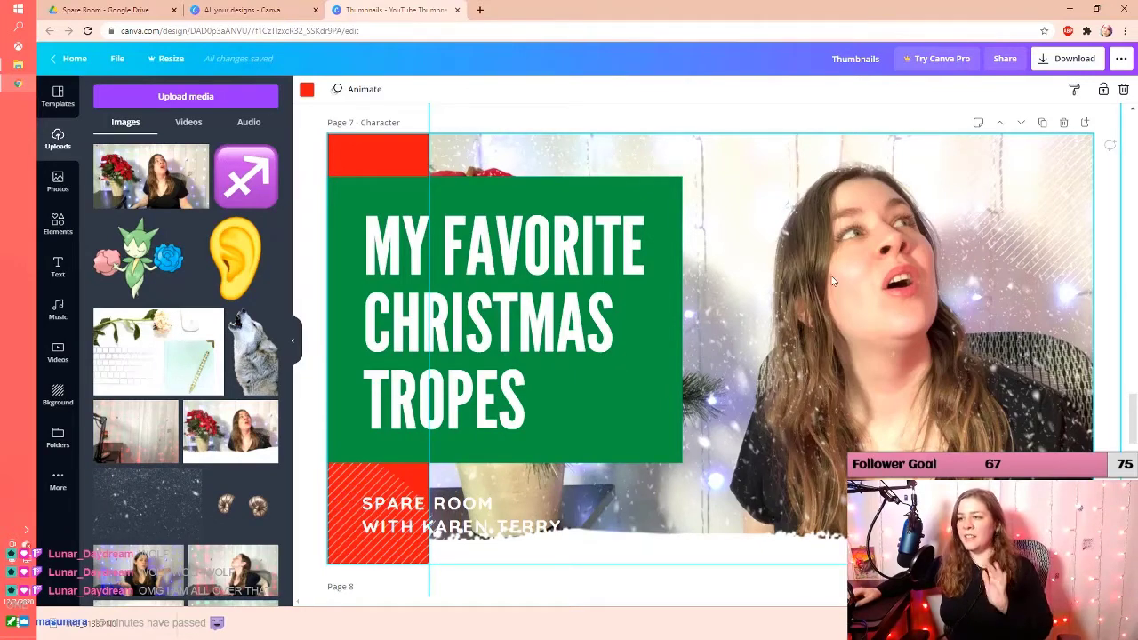
scroll(319, 505, "up", 2)
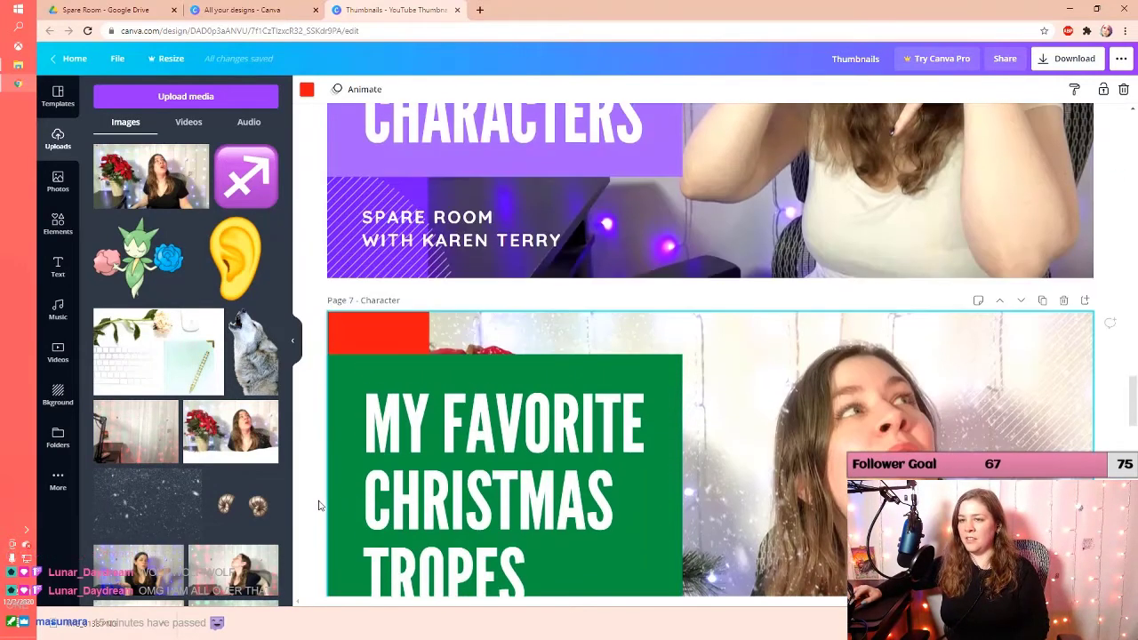
scroll(319, 505, "up", 9)
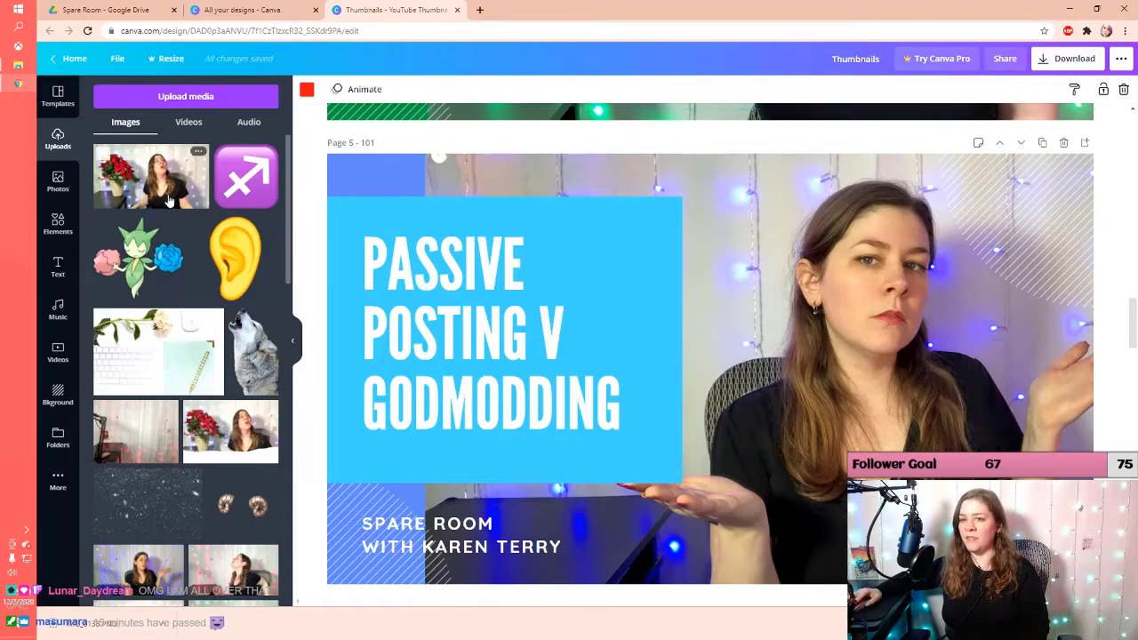
scroll(169, 200, "down", 3)
left_click_drag(147, 336, 351, 313)
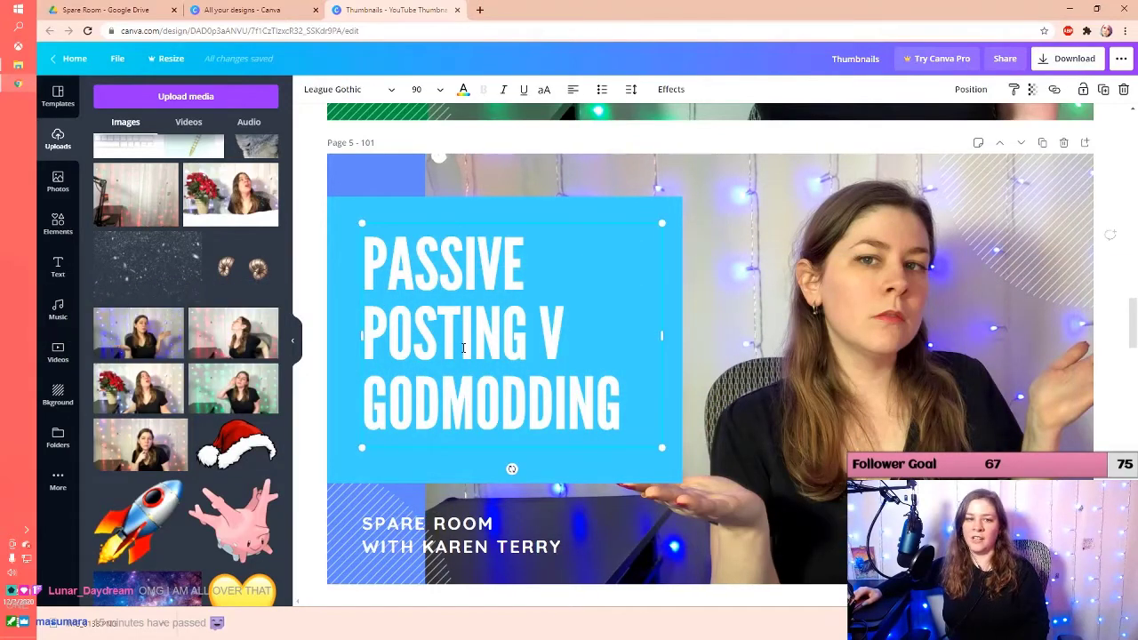
scroll(310, 288, "up", 5)
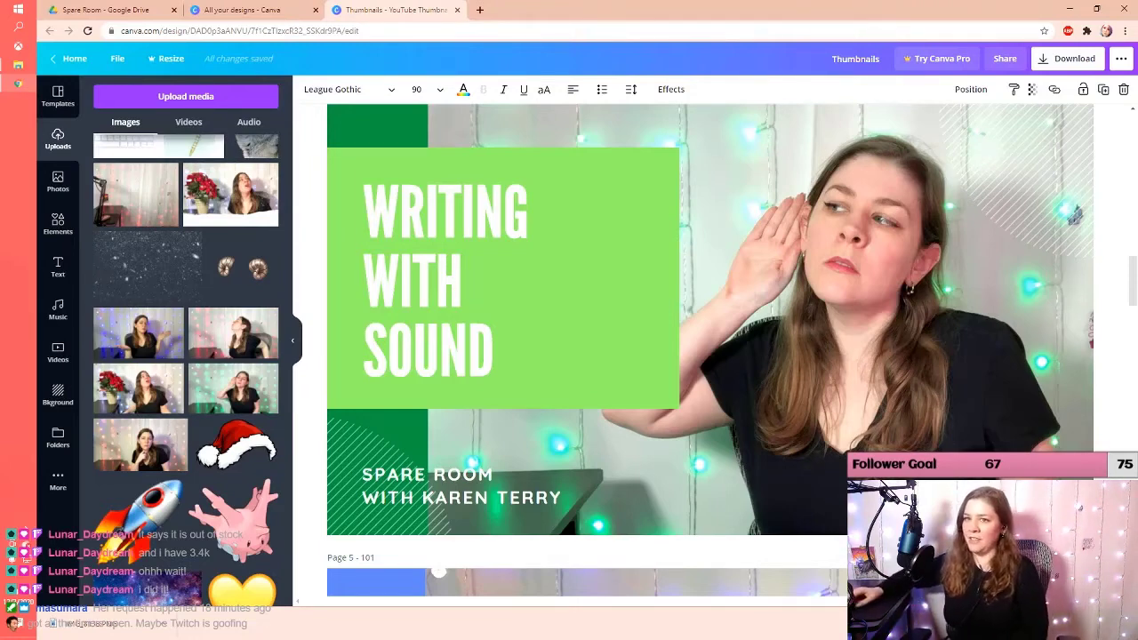
Return to the Canva home page and open the "The One Where" design
left_click(75, 59)
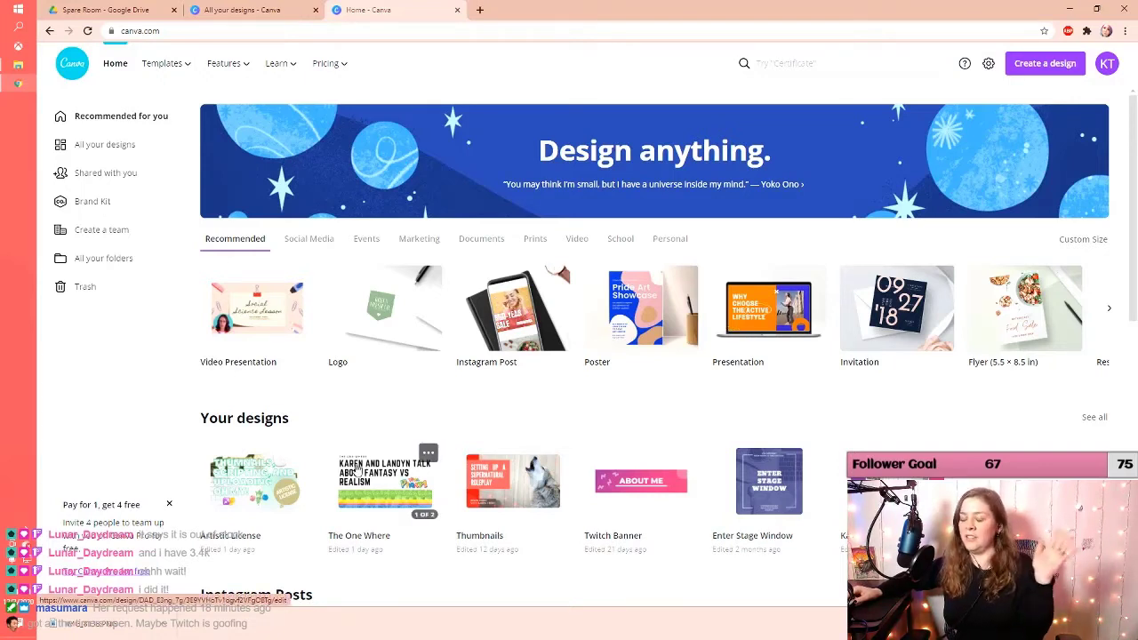
mouse_move(373, 471)
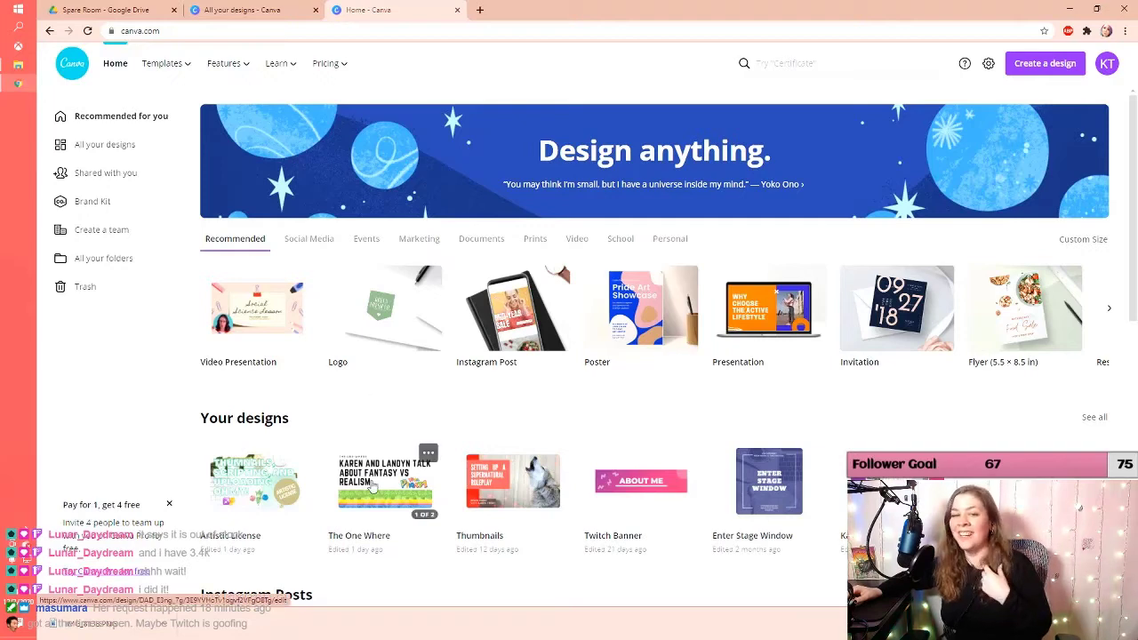
left_click(367, 501)
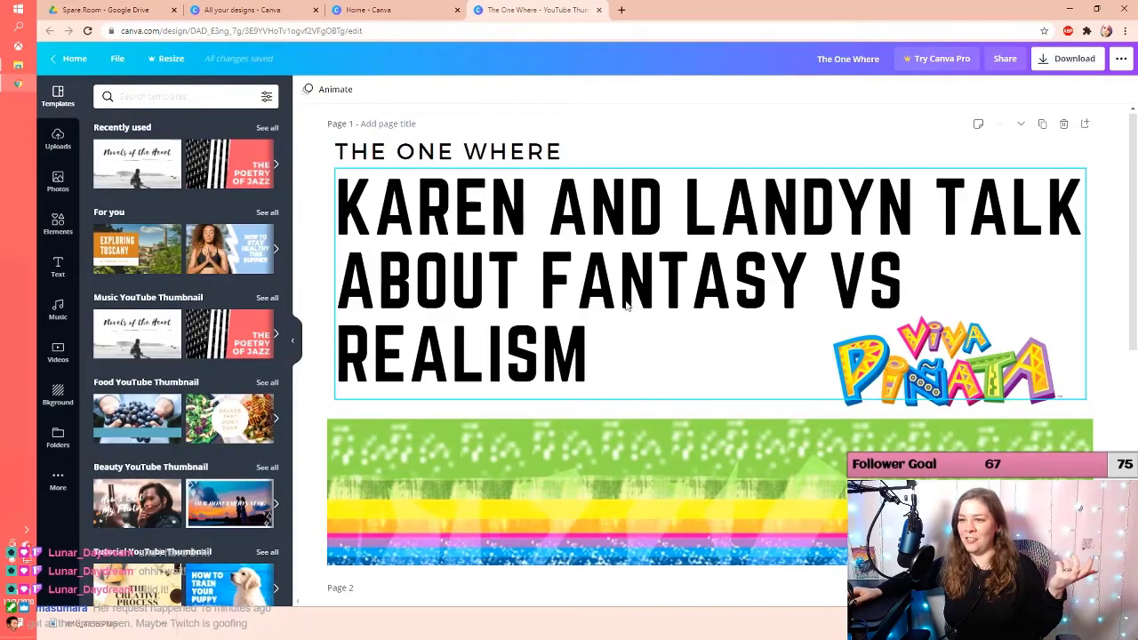
Set the download options of the "The One Where" design to include only page 1
left_click(1065, 67)
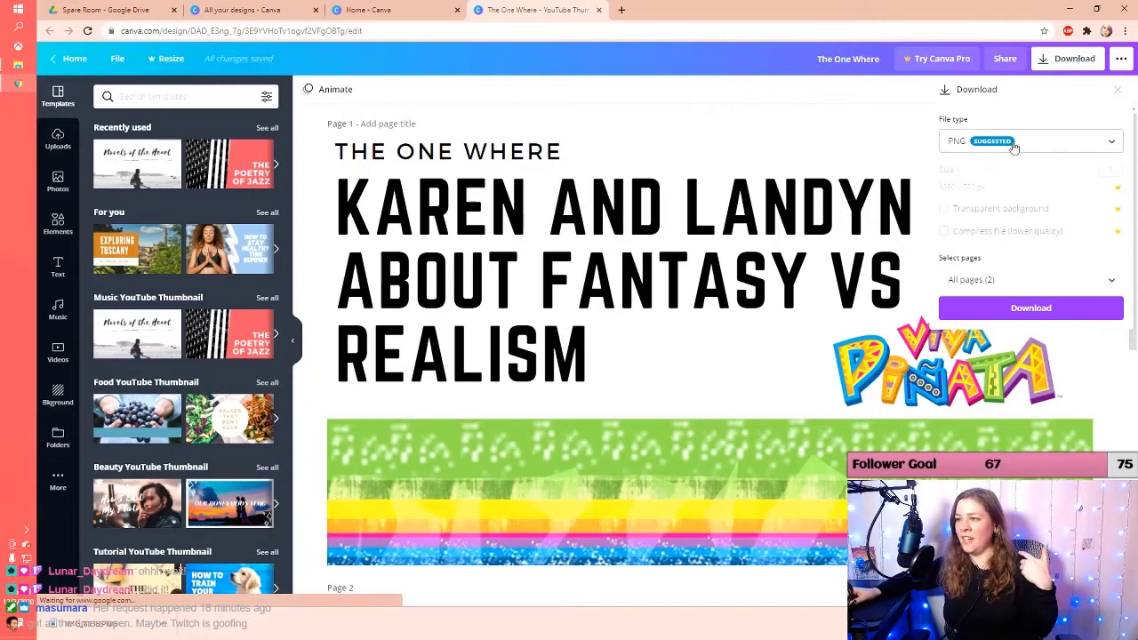
left_click(989, 287)
left_click(1110, 347)
left_click(1004, 420)
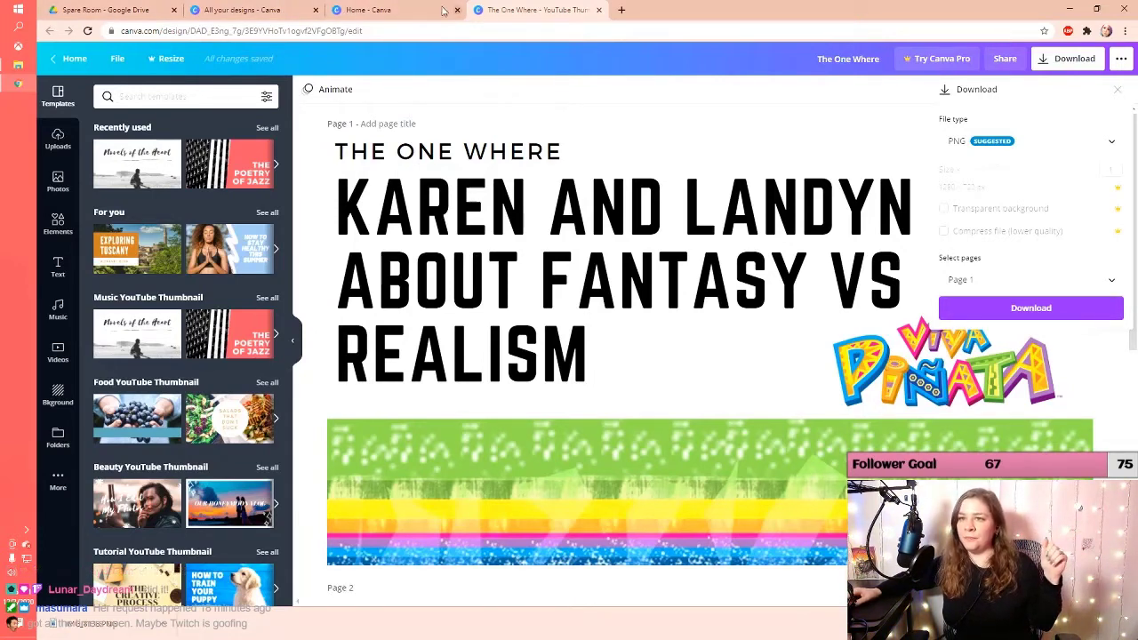
Open the "Artistic License" design from the Canva home page
left_click(368, 10)
left_click(243, 482)
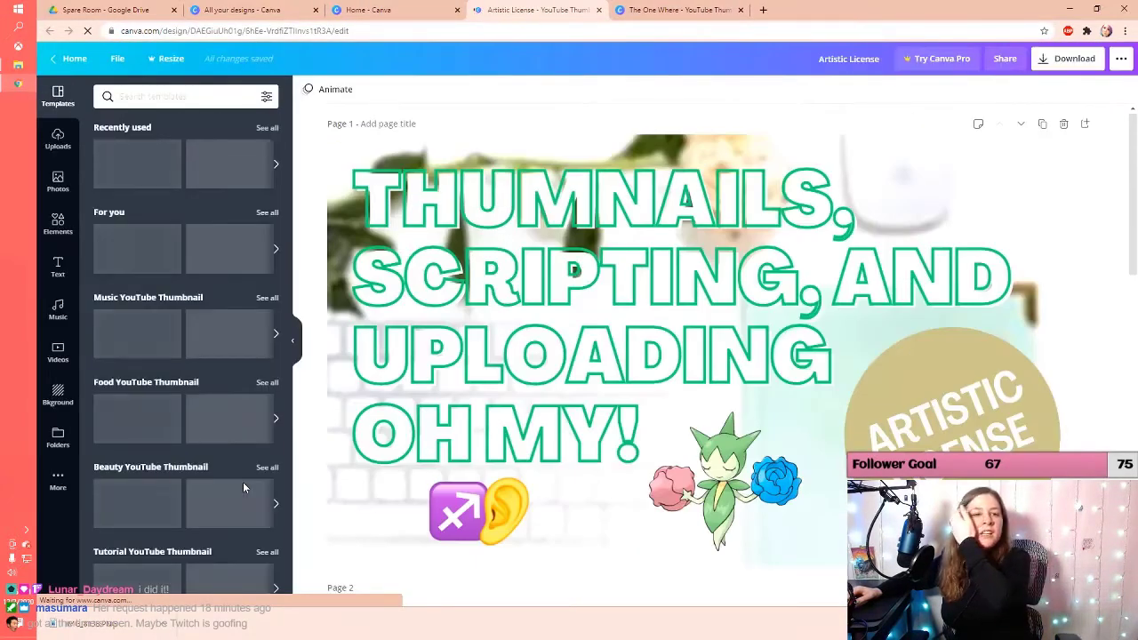
Try the Echo and Hollow effects on the page 1 headline text and reapply the Splice effect
left_click(557, 226)
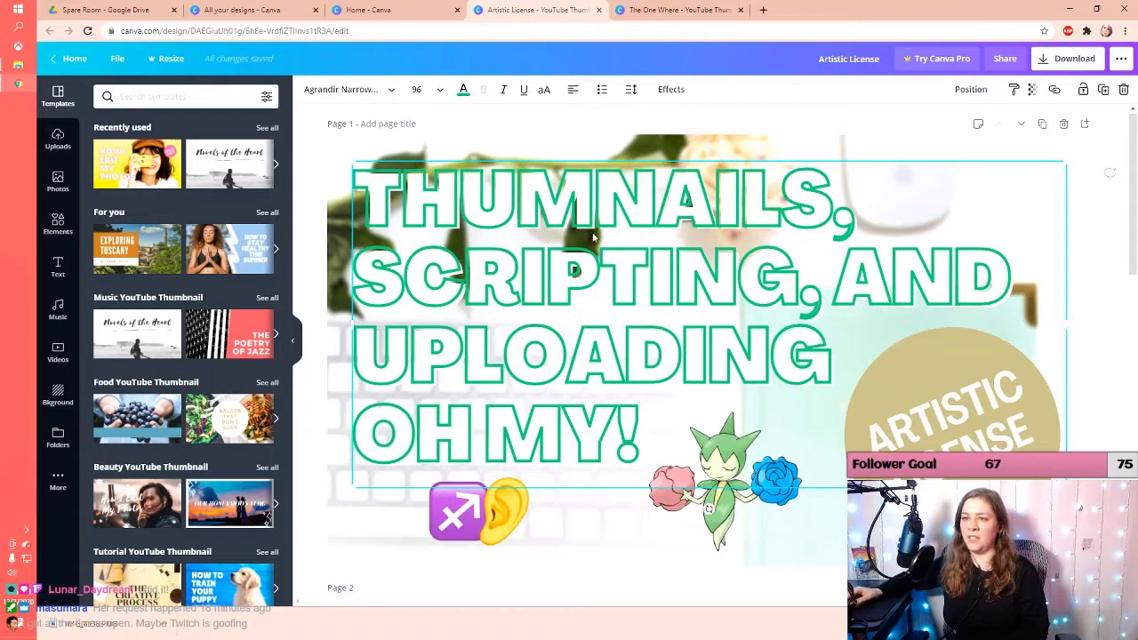
left_click(670, 89)
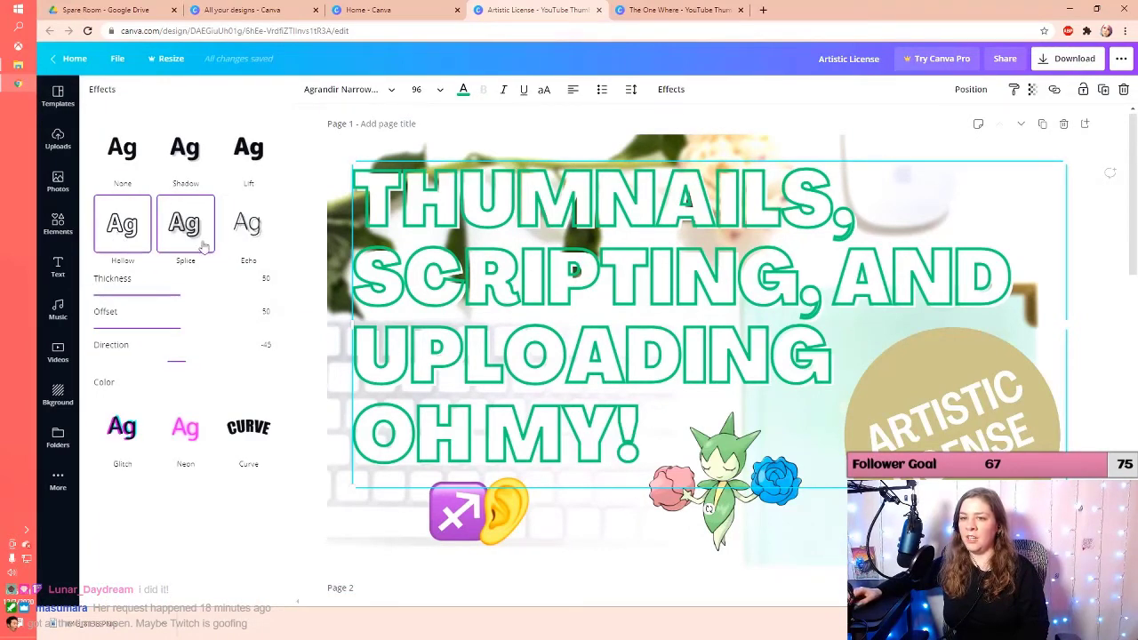
left_click(258, 236)
left_click(192, 233)
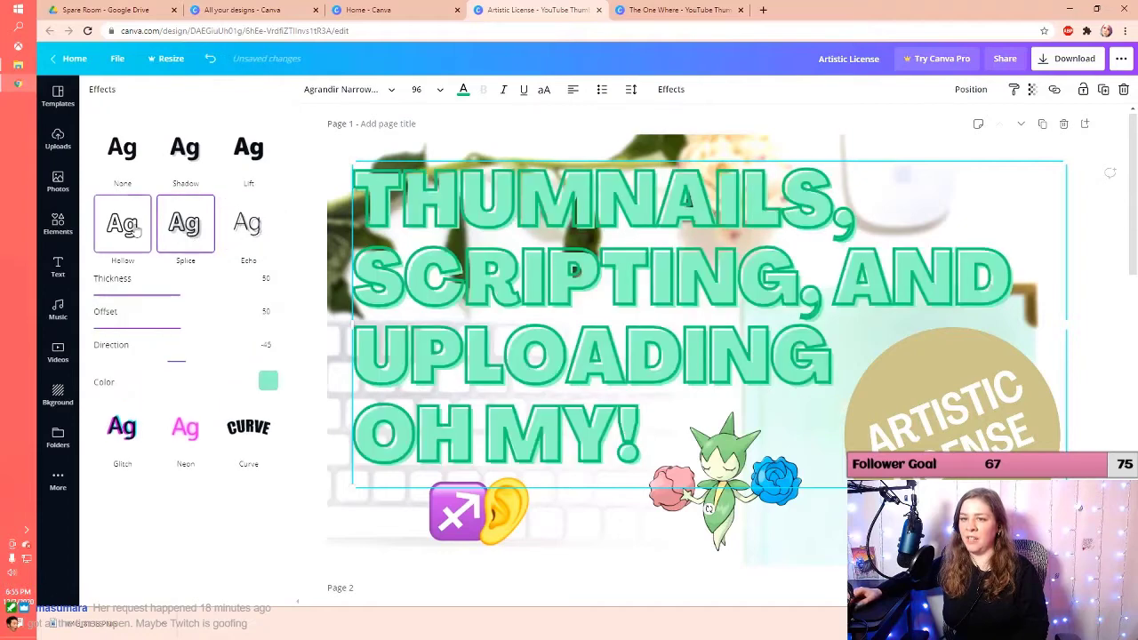
left_click(123, 224)
left_click(194, 233)
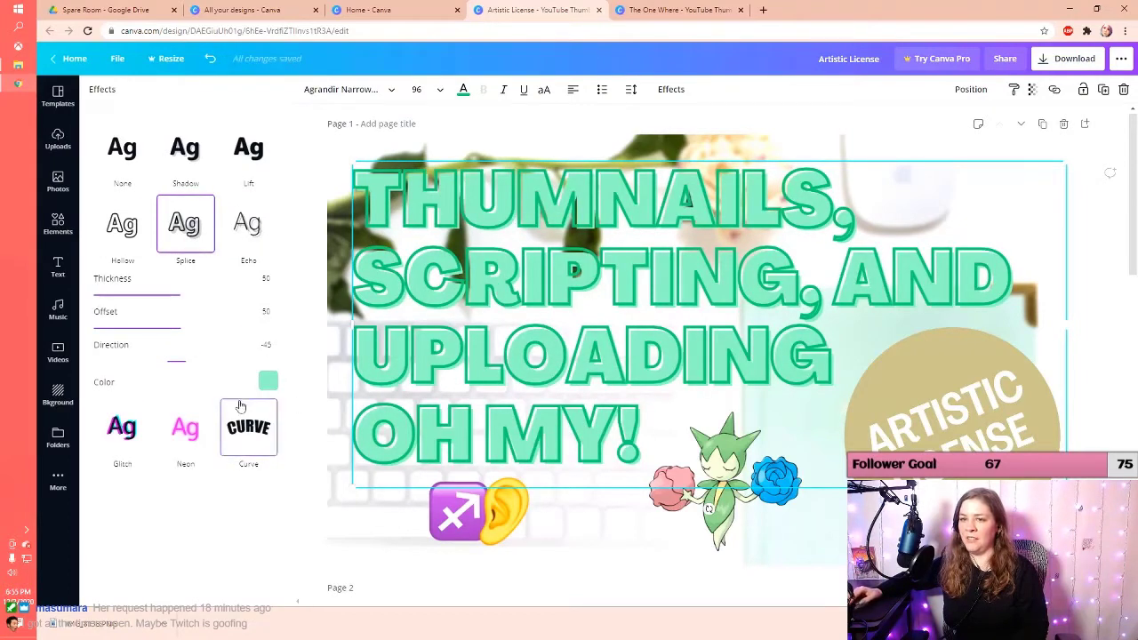
Set the Splice effect color of the page 1 headline to white and deselect the text
left_click(268, 380)
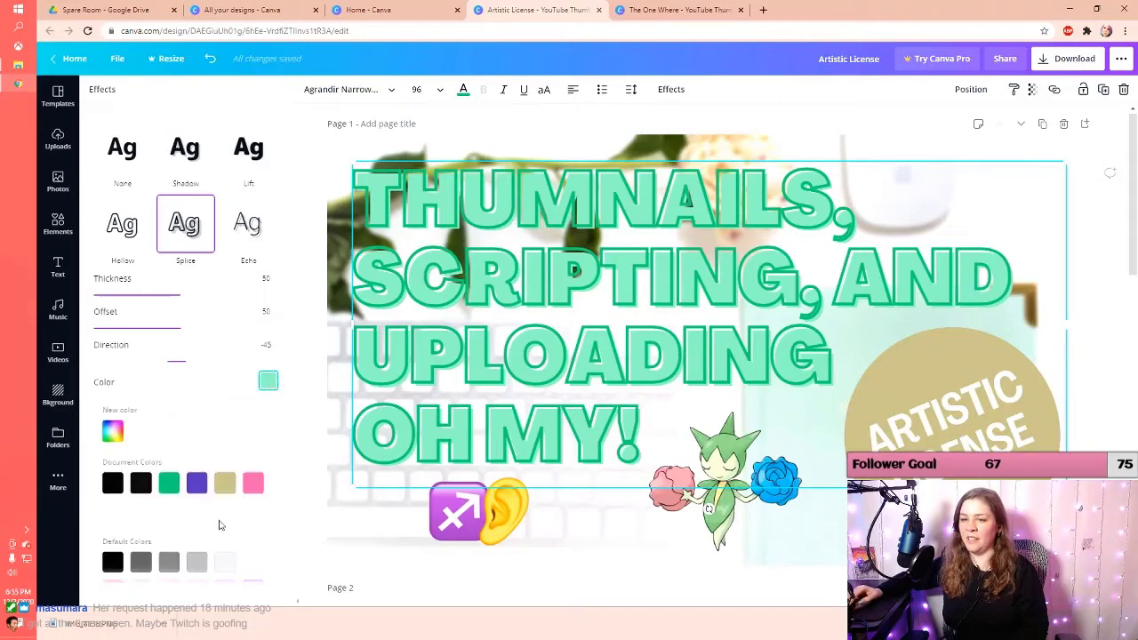
left_click(252, 563)
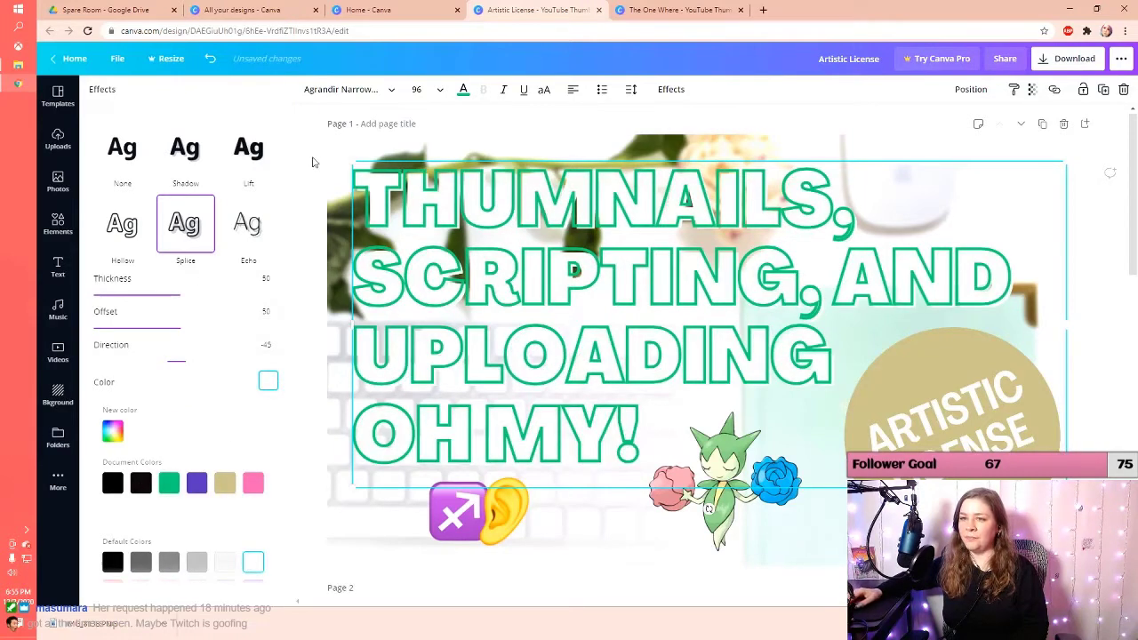
key("Escape")
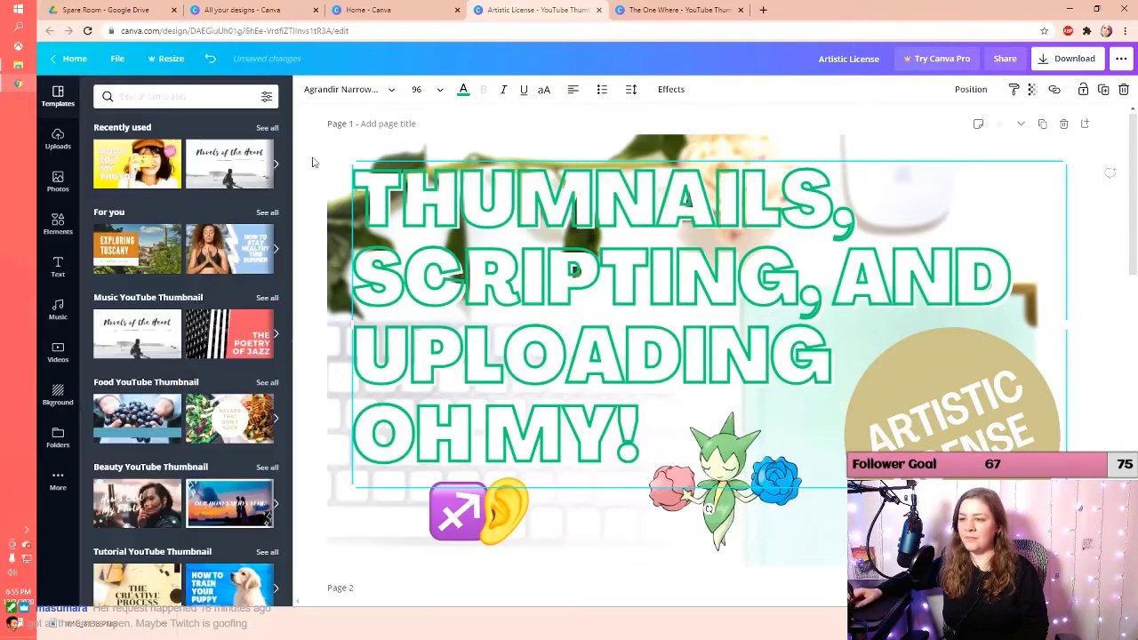
left_click(321, 273)
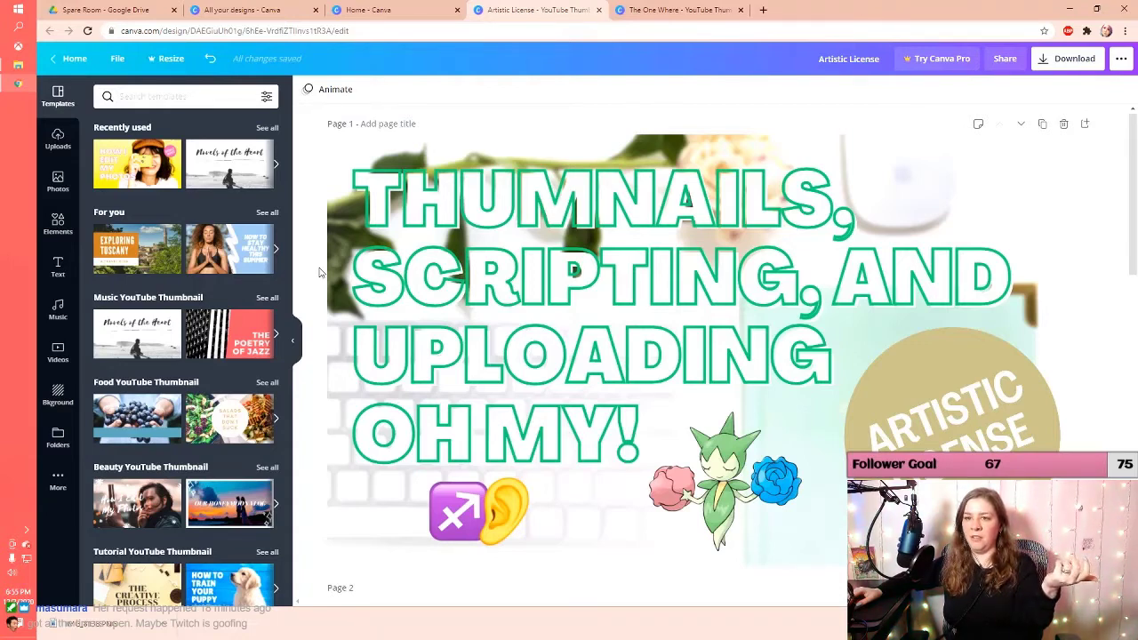
Return to the Canva home page and search the templates for "thumbnail"
left_click(54, 66)
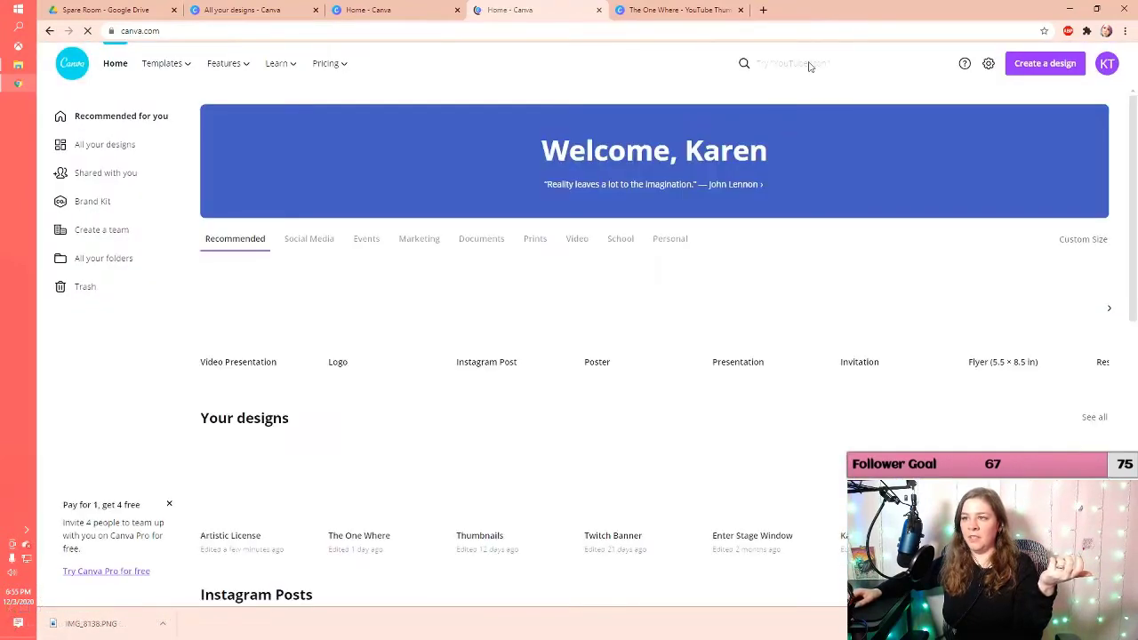
left_click(809, 63)
type("thu")
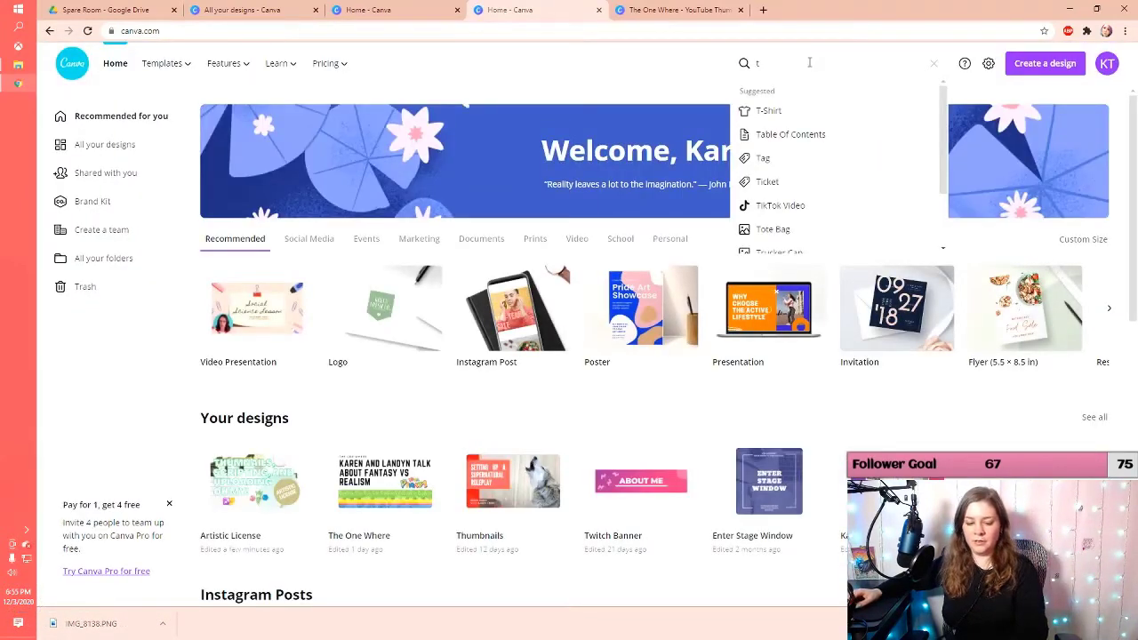
type("mbnail")
key("Return")
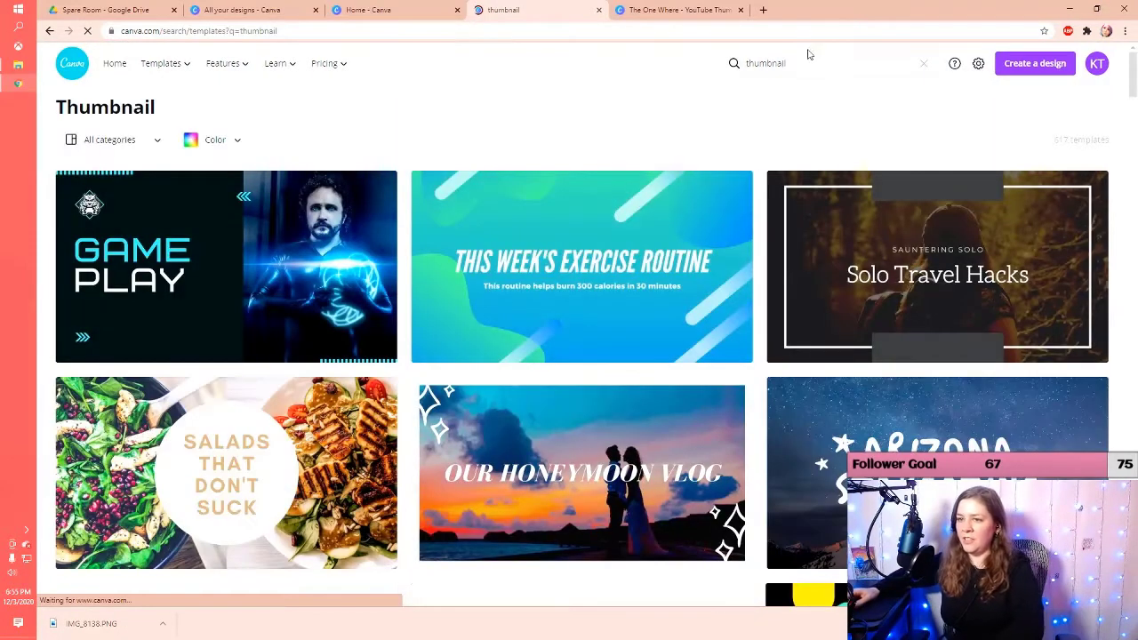
Examine the layouts, fonts and image placement of the thumbnail templates in the search results
scroll(810, 204, "down", 1)
scroll(783, 217, "down", 2)
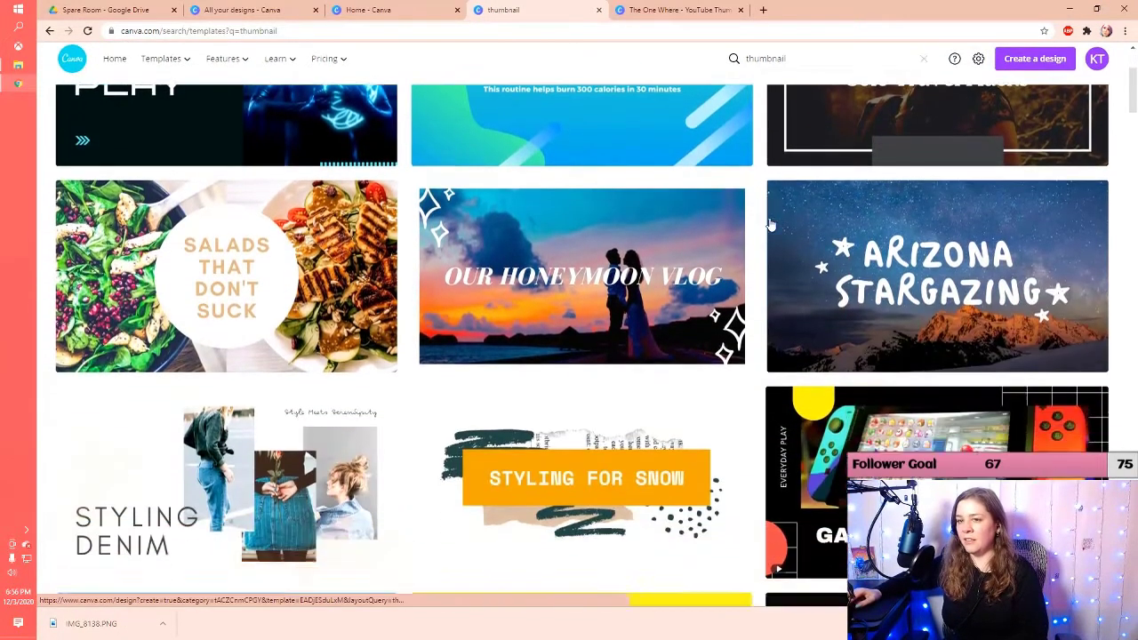
scroll(770, 225, "down", 6)
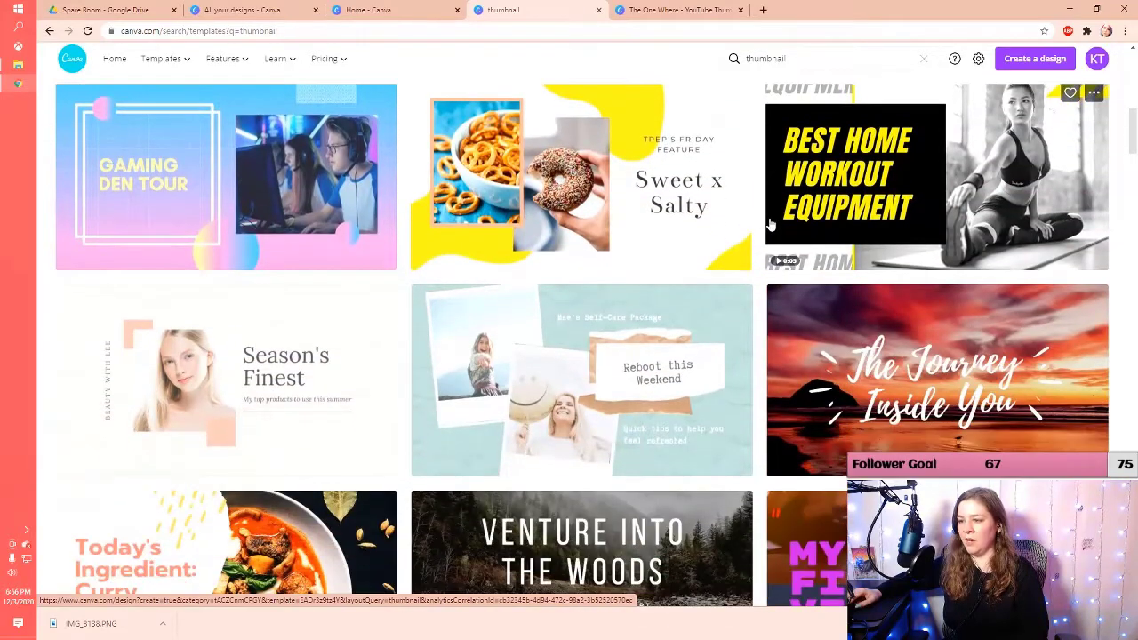
scroll(770, 225, "down", 5)
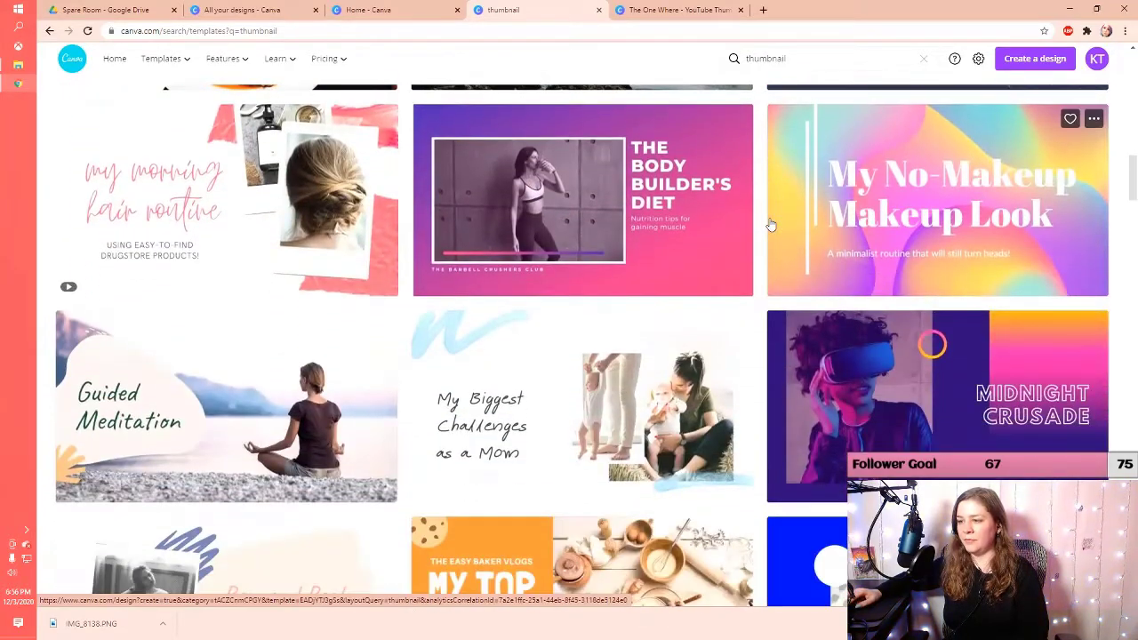
scroll(771, 225, "down", 5)
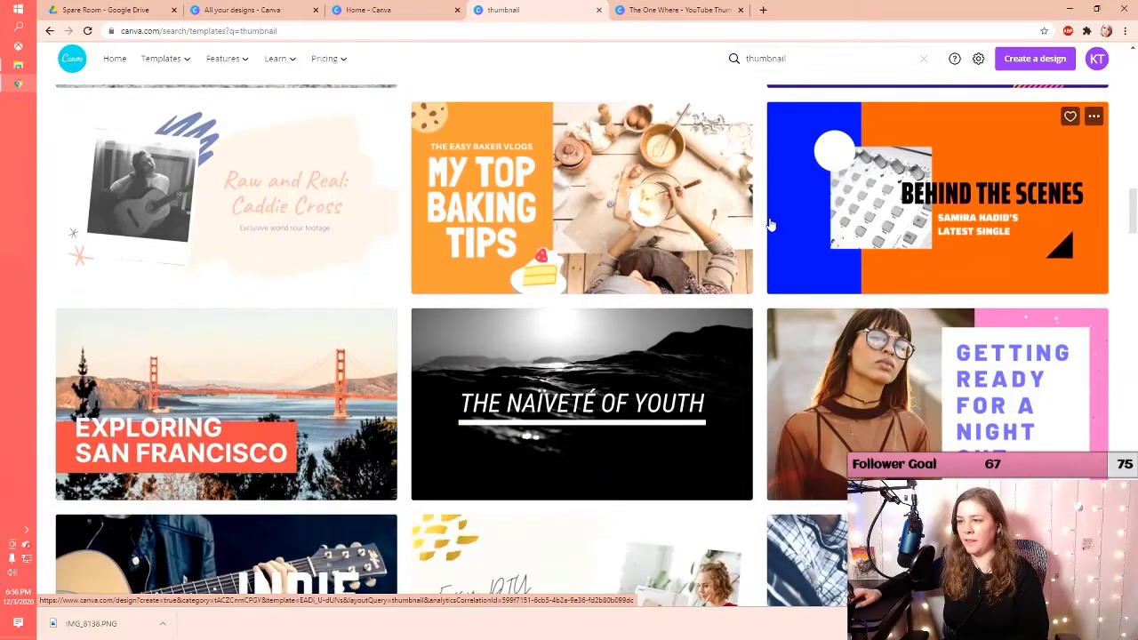
scroll(770, 225, "down", 4)
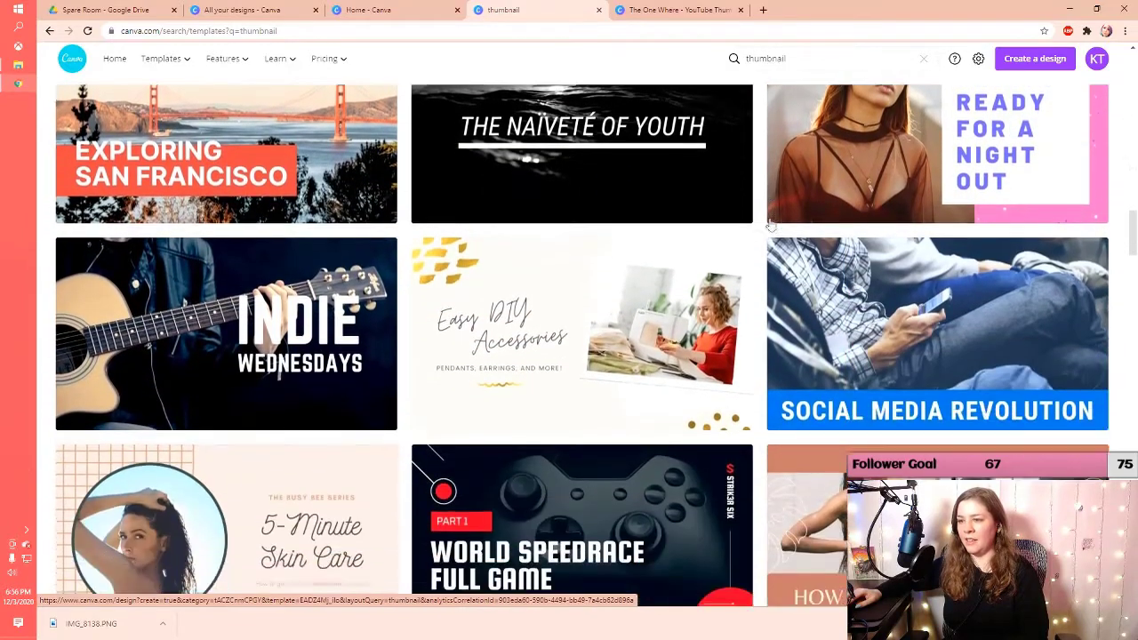
scroll(770, 225, "down", 7)
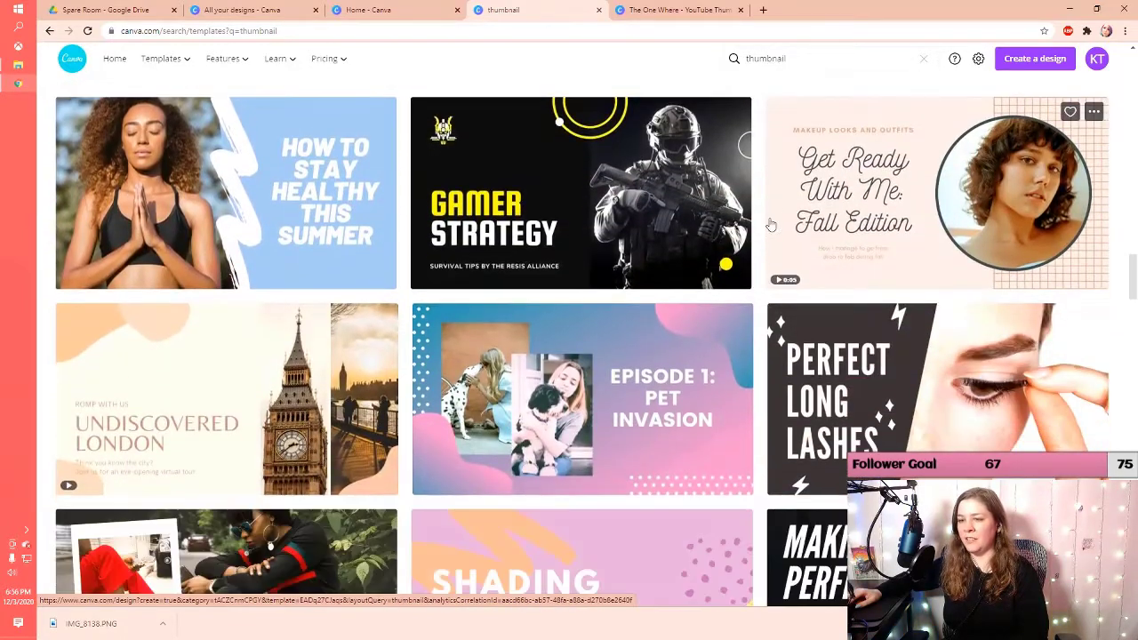
scroll(770, 225, "down", 5)
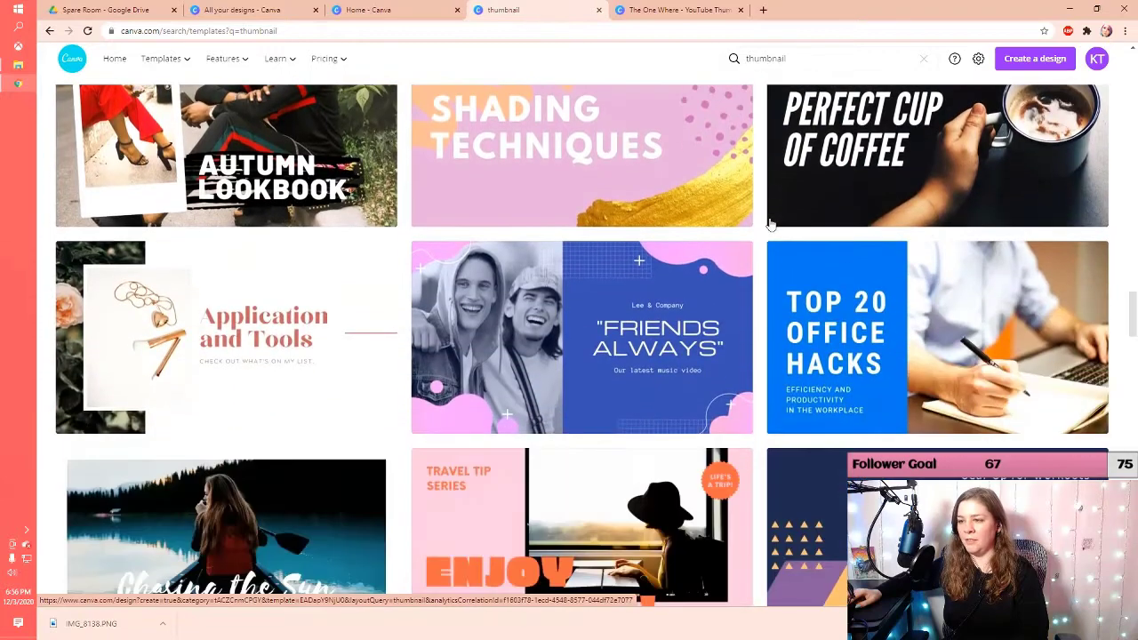
scroll(770, 225, "down", 5)
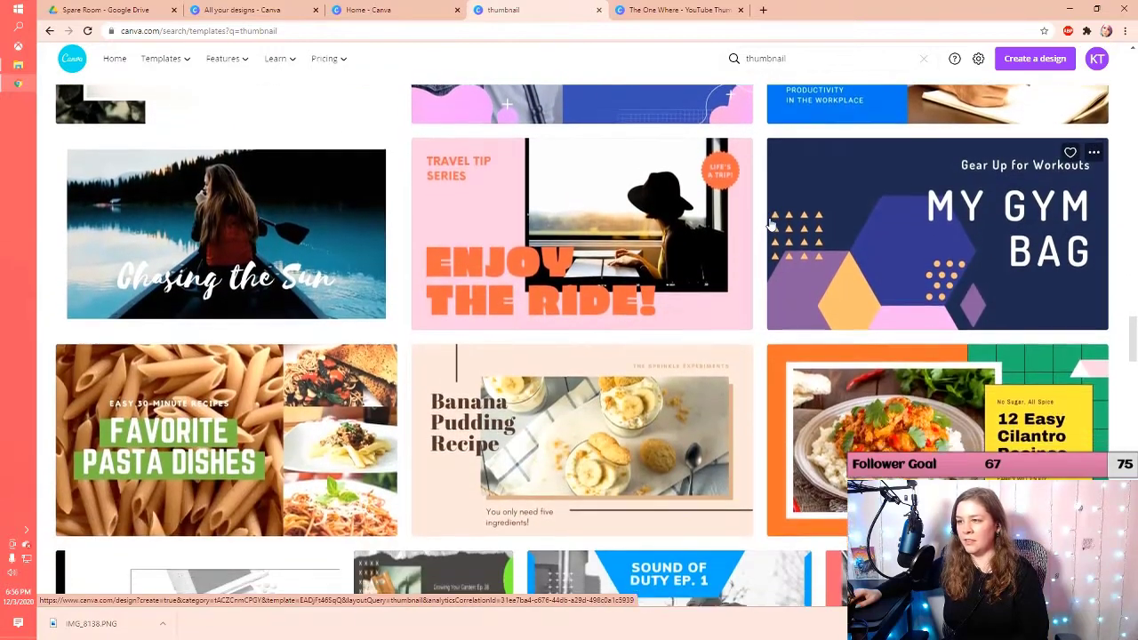
scroll(770, 225, "down", 2)
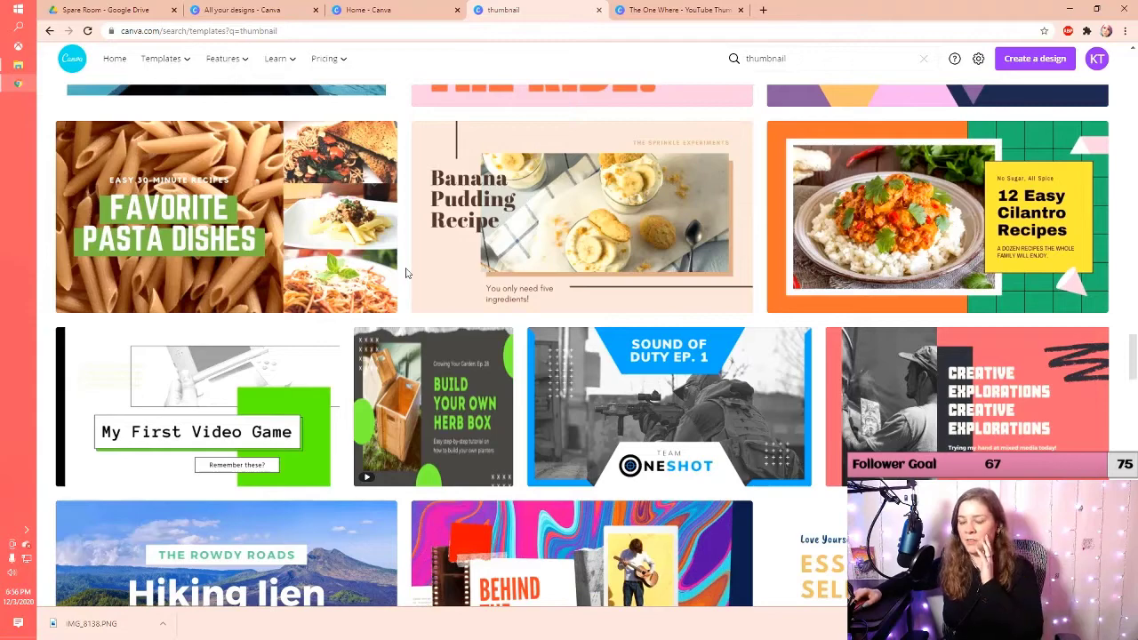
scroll(406, 273, "down", 3)
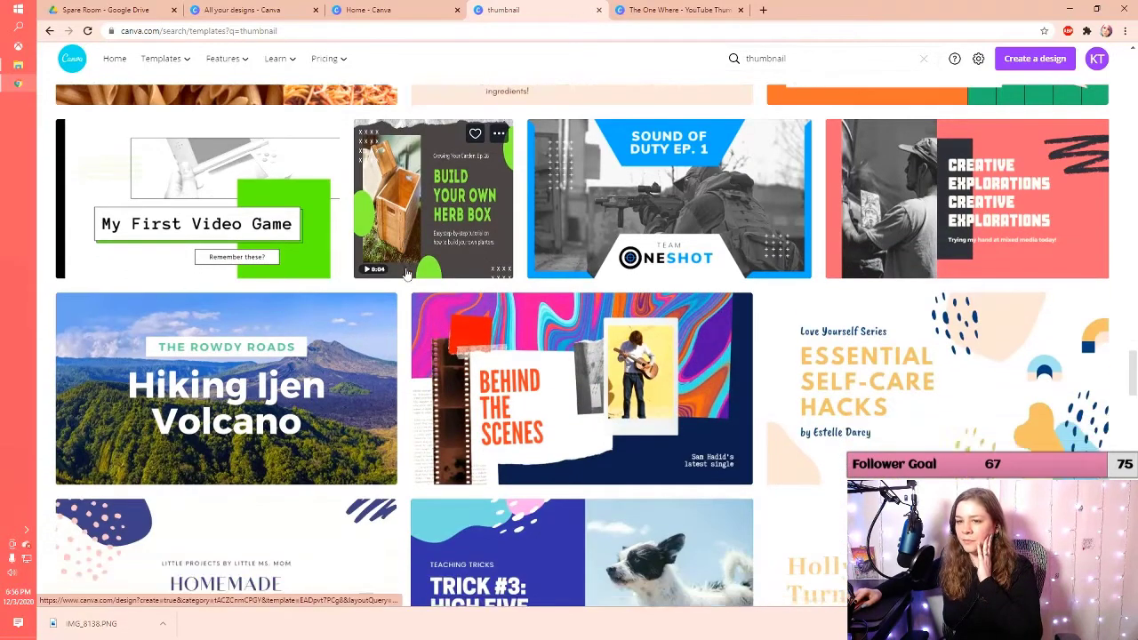
scroll(406, 273, "down", 1)
scroll(405, 273, "down", 2)
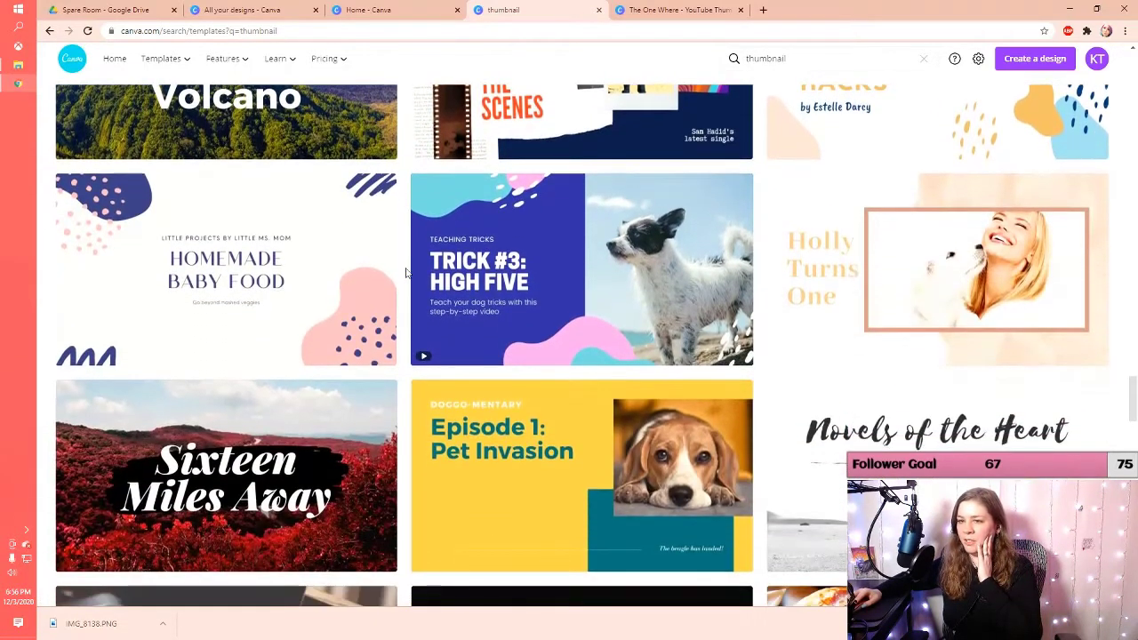
scroll(406, 273, "down", 1)
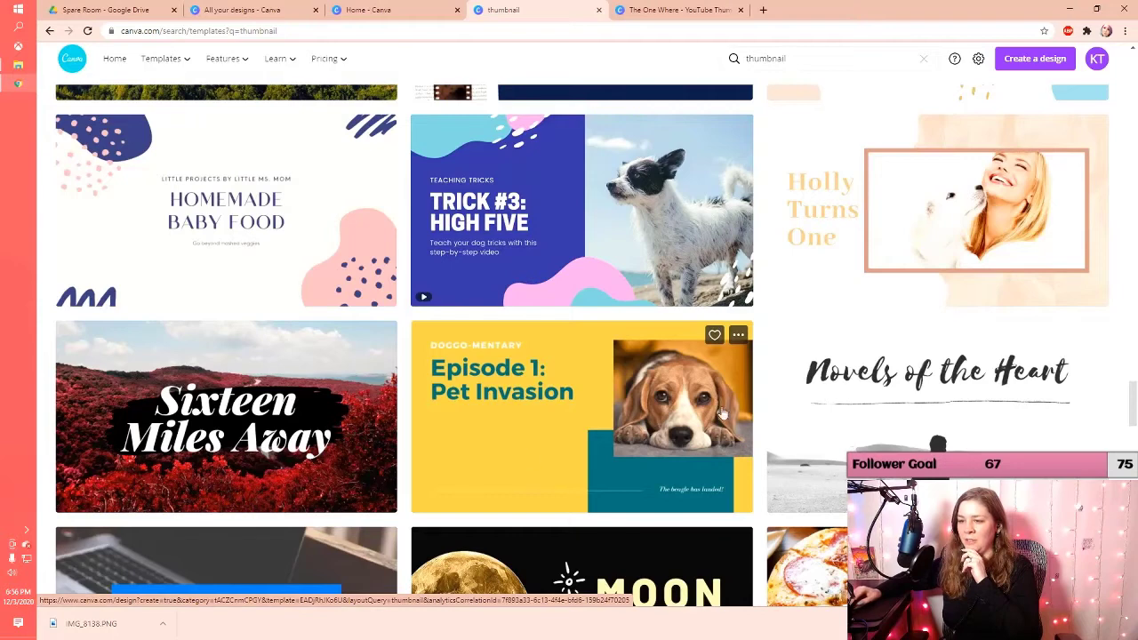
scroll(725, 413, "down", 3)
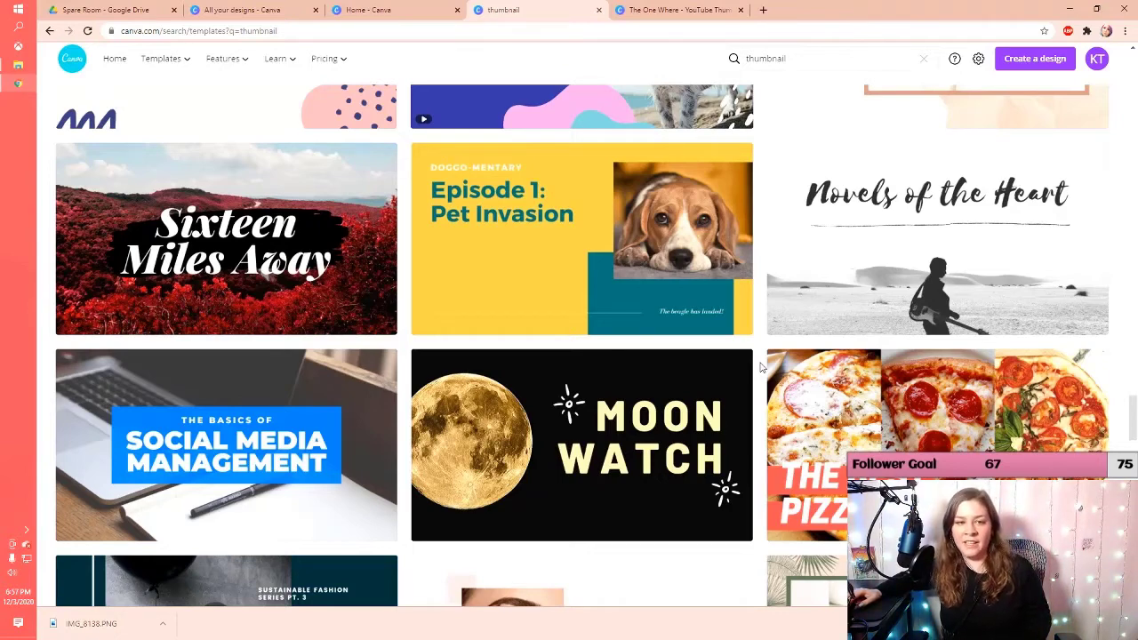
Return from "The One Where" to the Canva home page, open the "Thumbnails" design and view the "All About Capricorn Characters" page
left_click(676, 10)
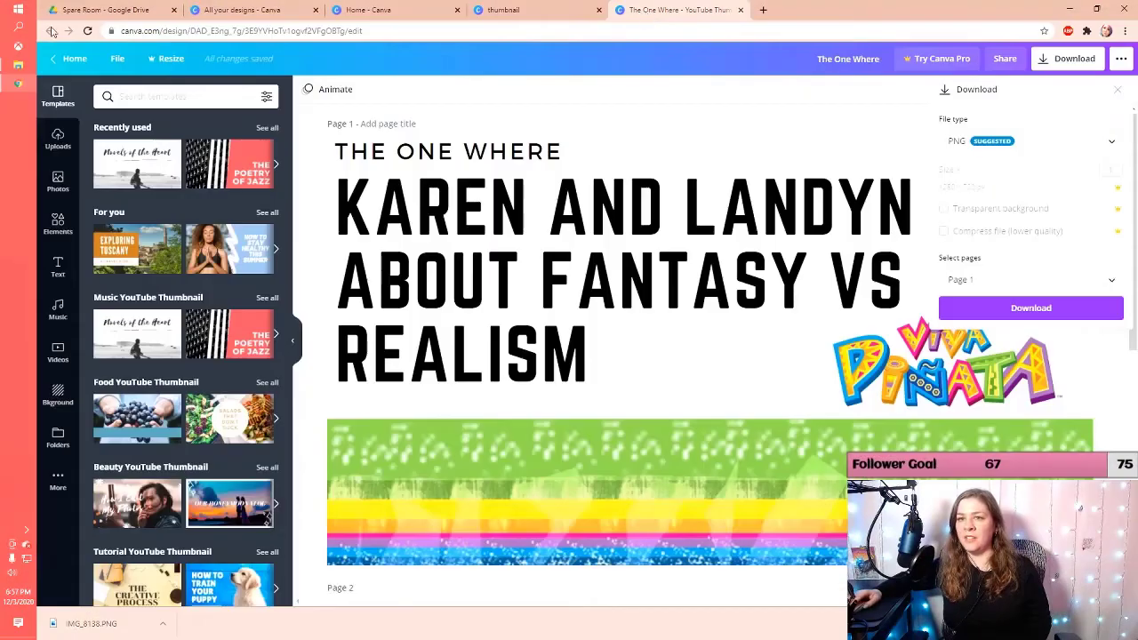
left_click(71, 57)
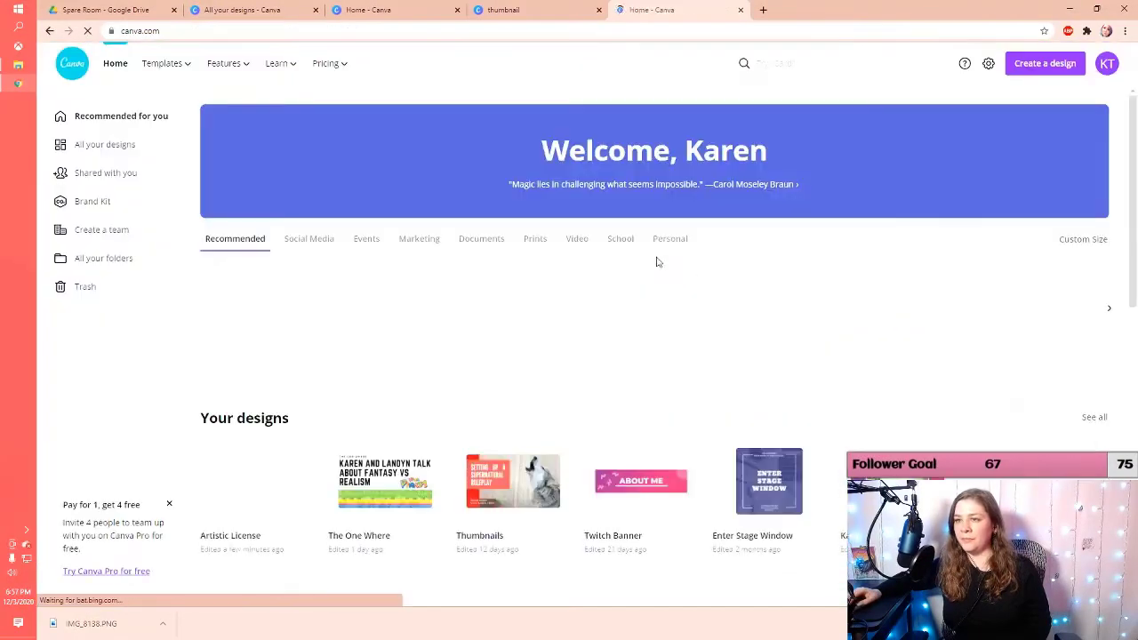
left_click(522, 498)
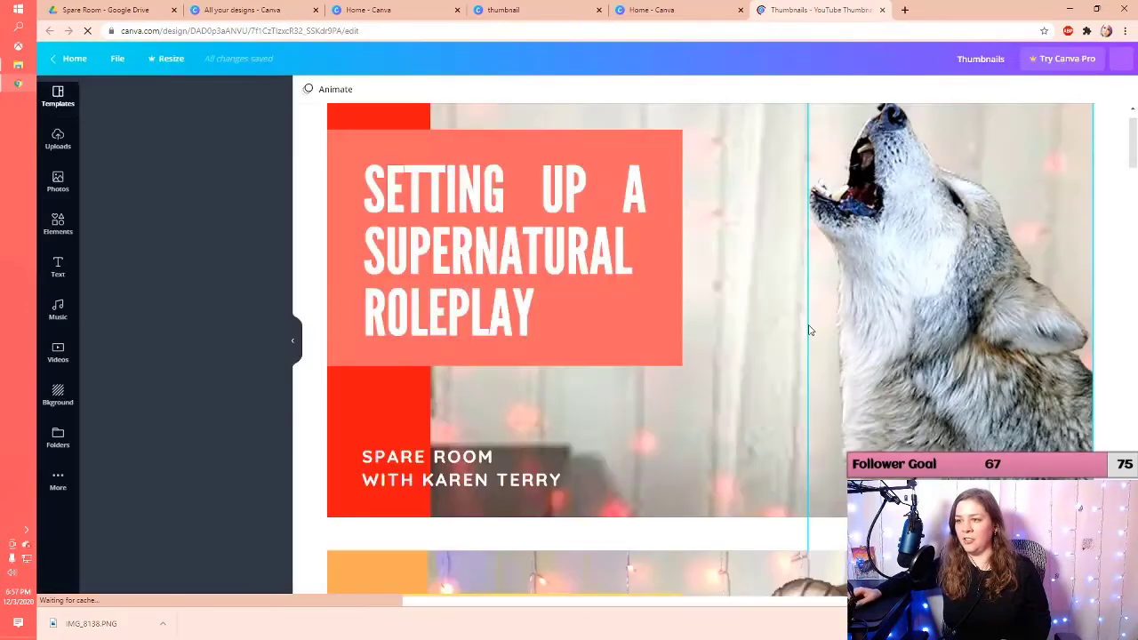
scroll(809, 331, "down", 1)
scroll(809, 331, "down", 4)
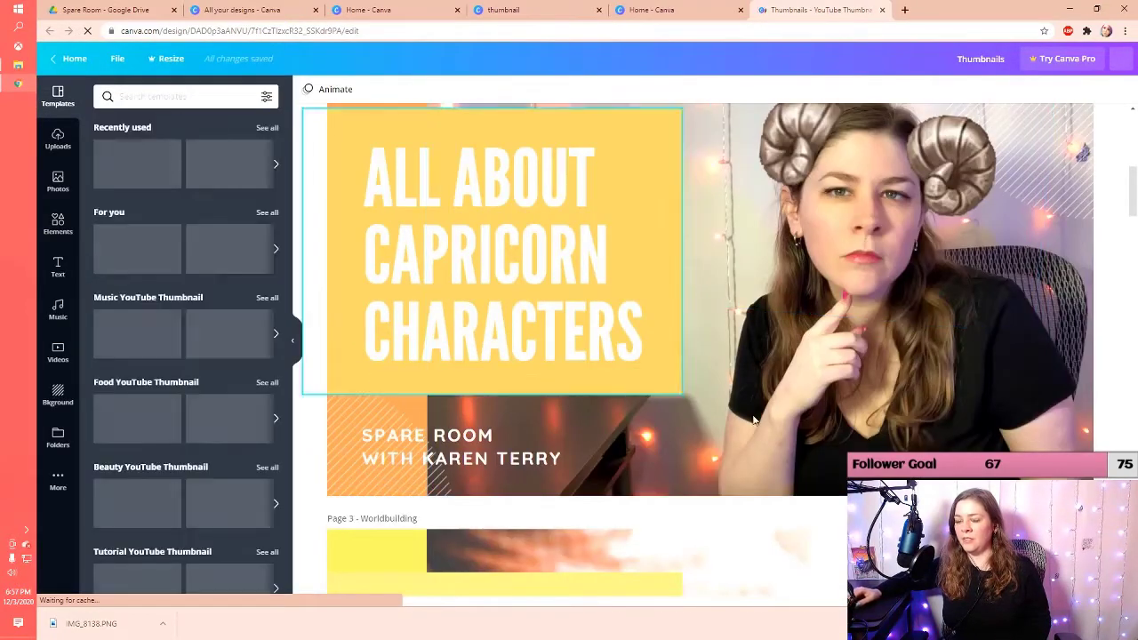
scroll(803, 260, "up", 2)
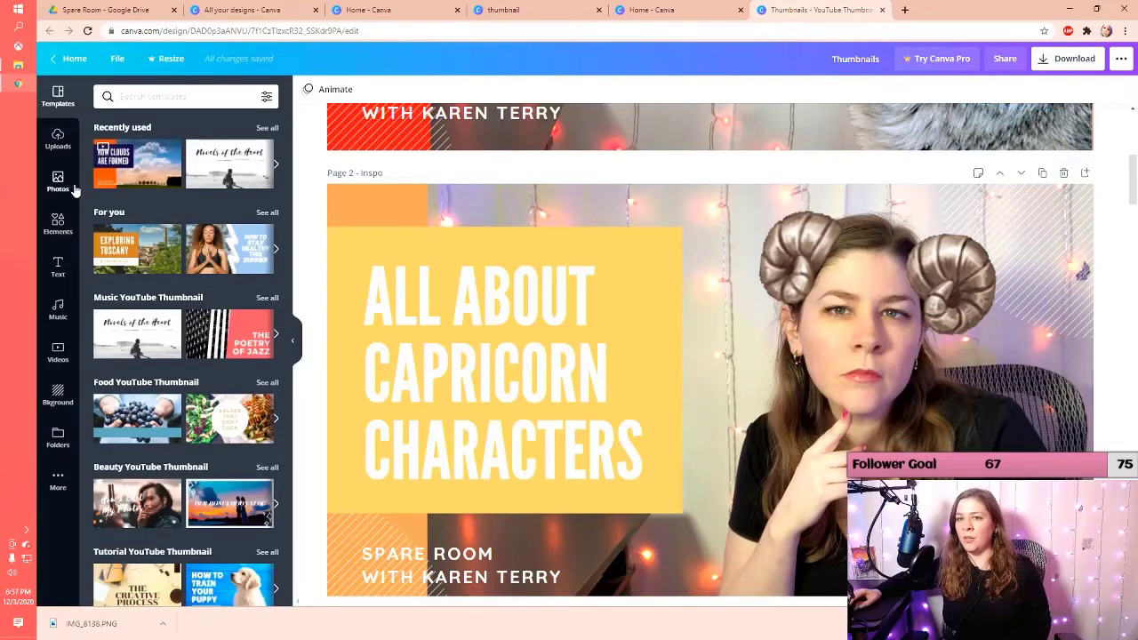
Search the design elements for "horns"
left_click(59, 222)
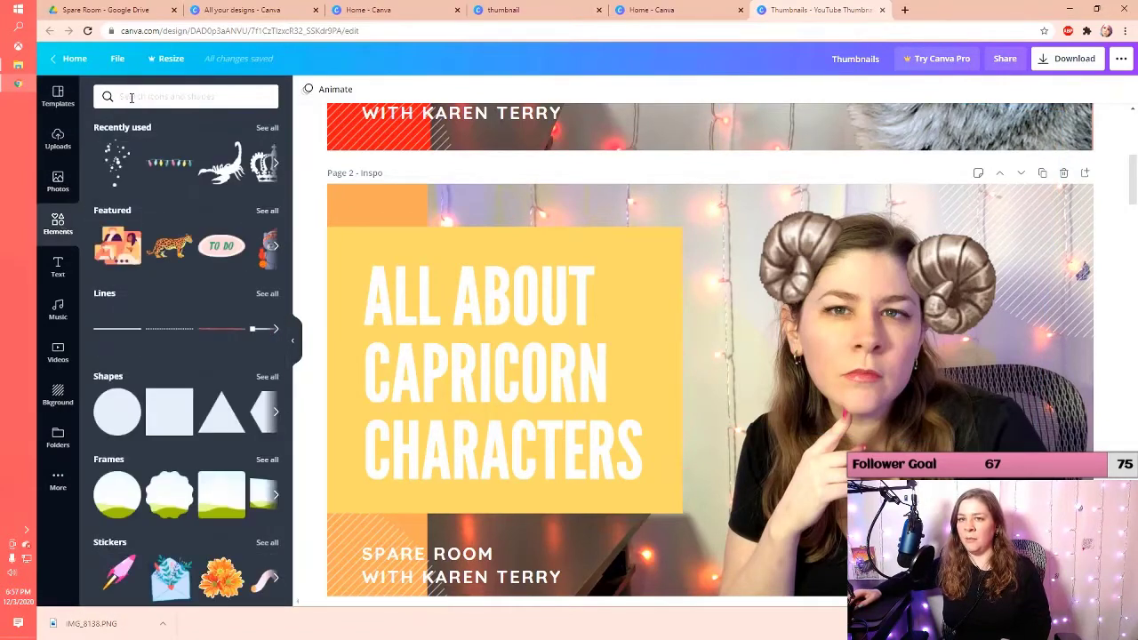
left_click(130, 97)
type("horns")
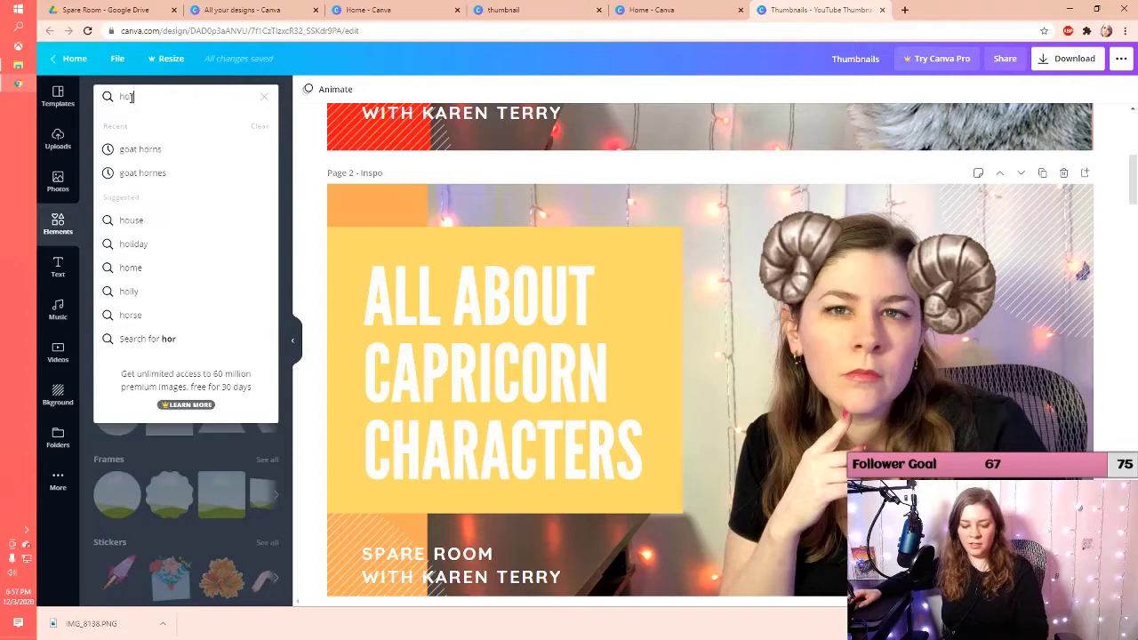
key("Return")
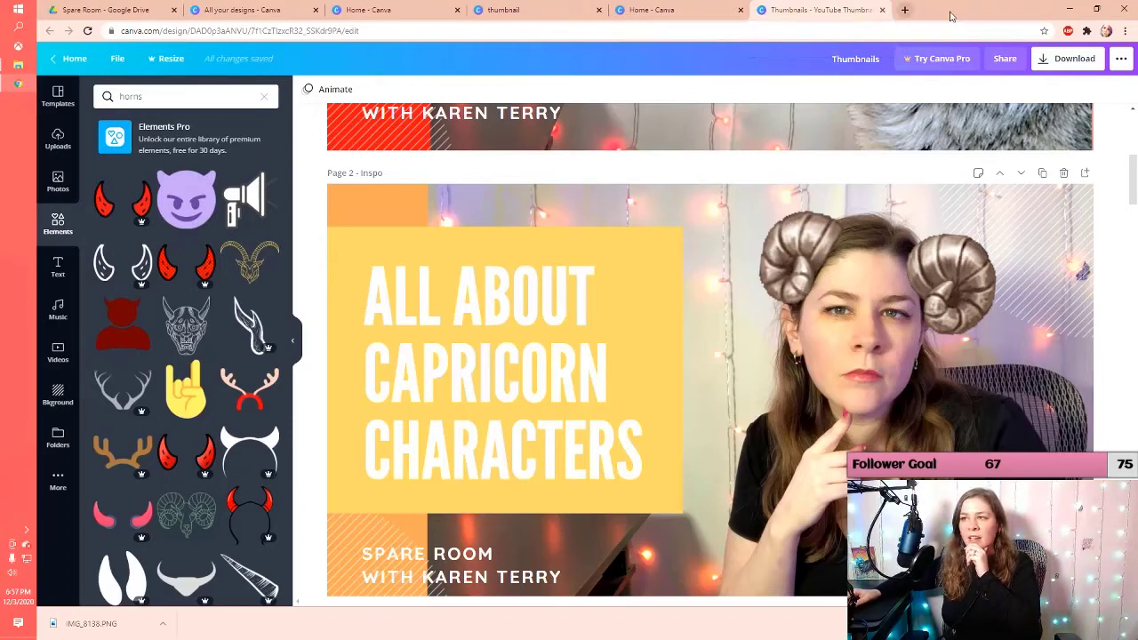
Close all the Canva tabs and switch to the YouTube Studio channel dashboard
left_click(882, 10)
left_click(741, 10)
left_click(598, 10)
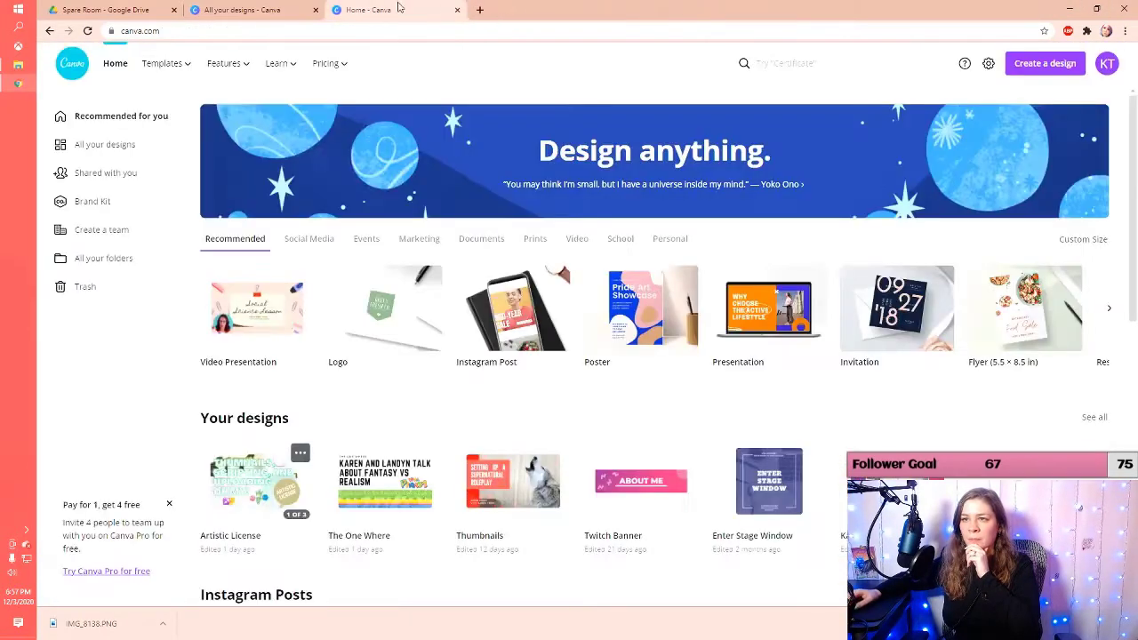
left_click(457, 10)
left_click(317, 10)
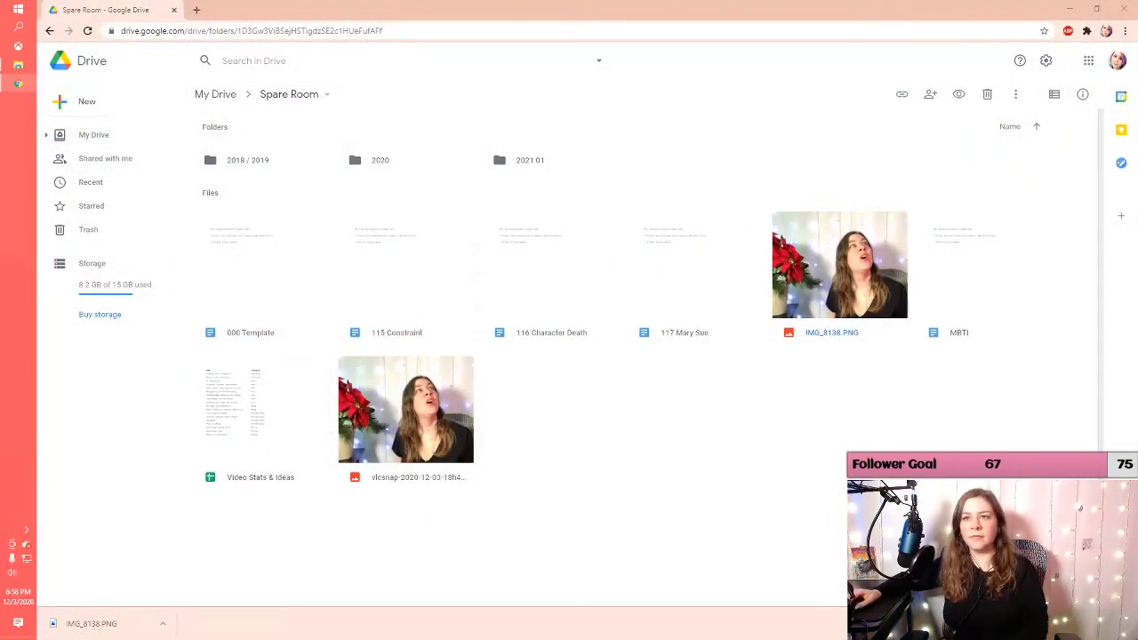
left_click(18, 83)
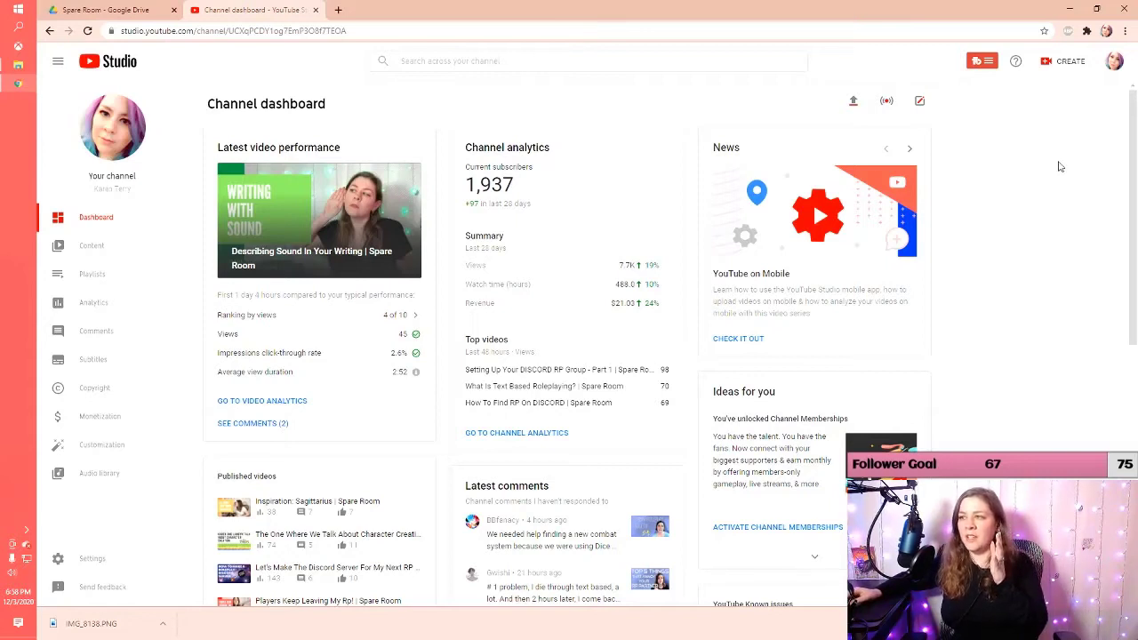
Open the video upload dialog to view it and close it without choosing a file
left_click(1063, 61)
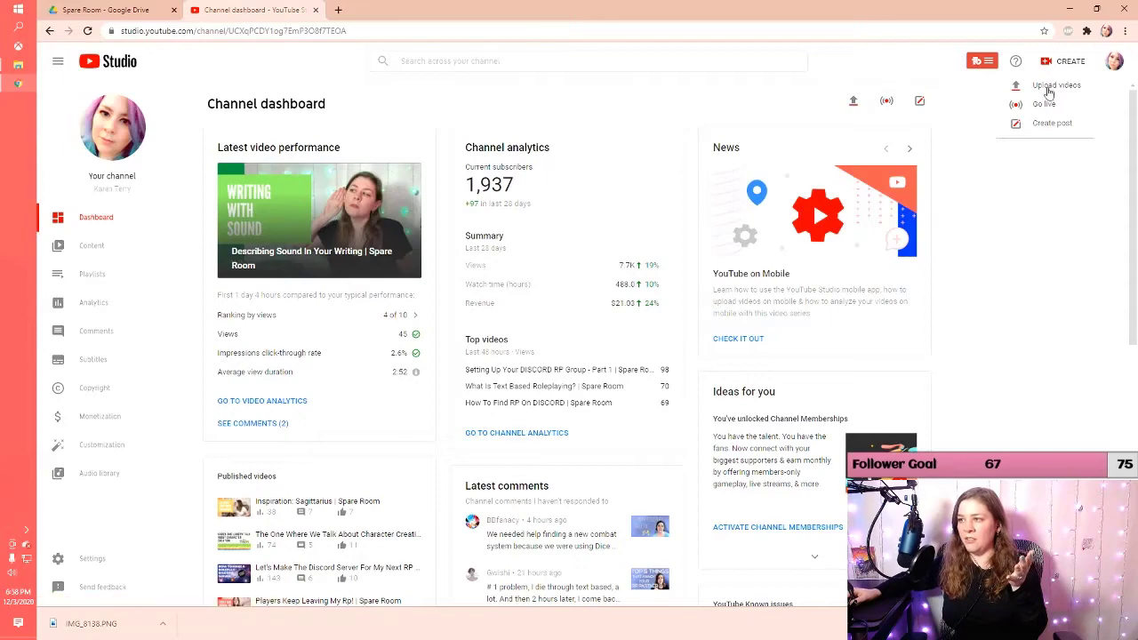
left_click(1048, 87)
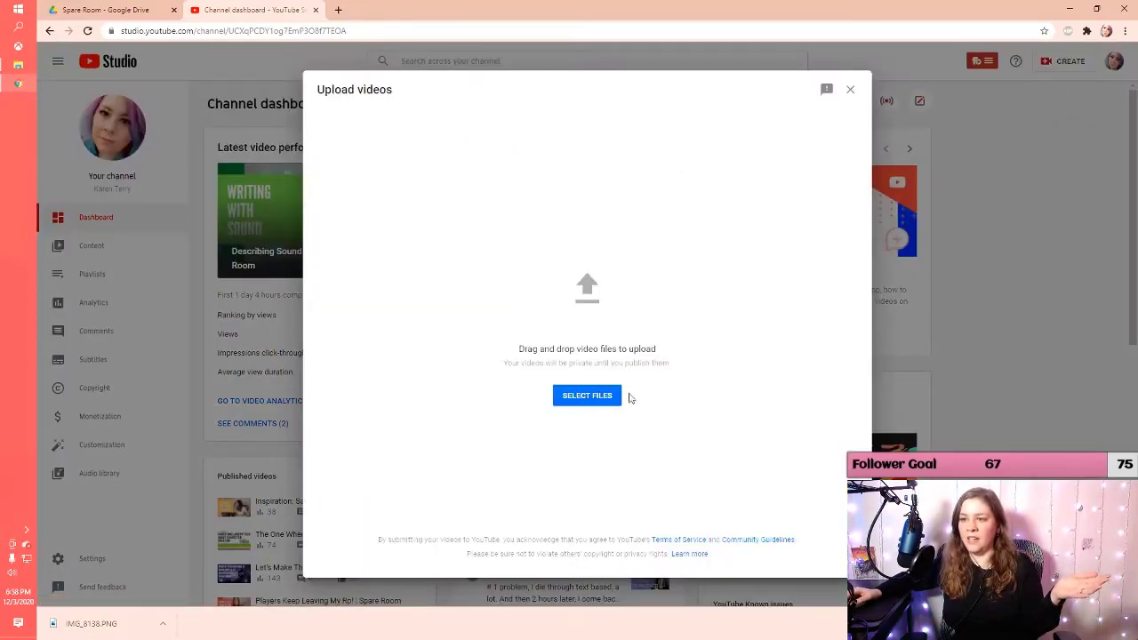
left_click(850, 94)
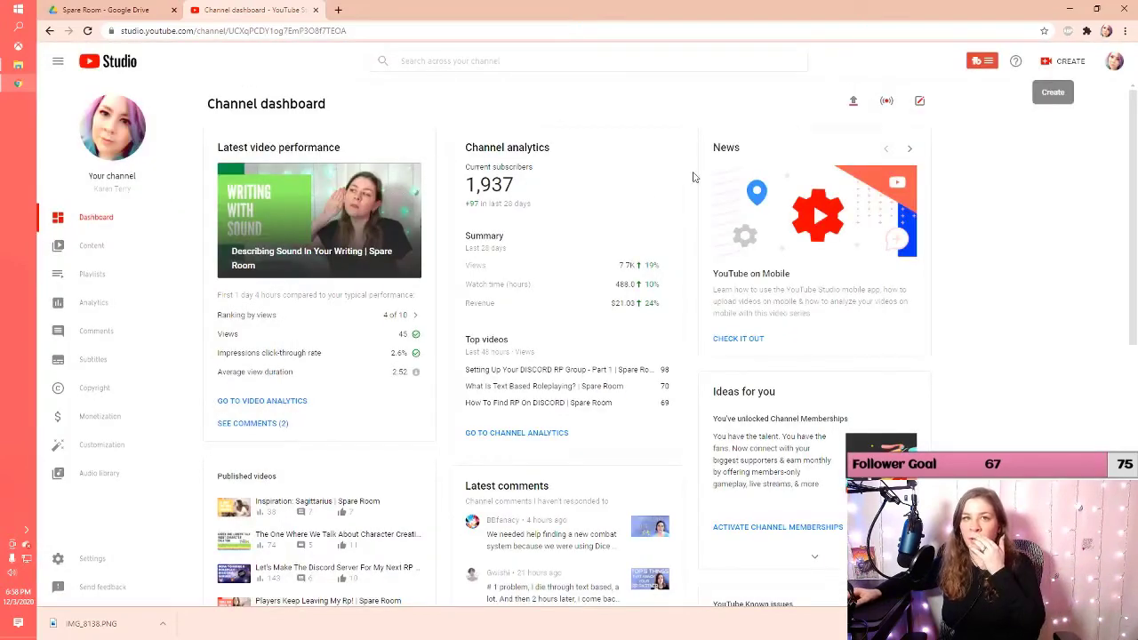
Open the details of the "My Favorite Christmas Tropes" video from the channel content, and open the channel content list in a separate tab
left_click(65, 247)
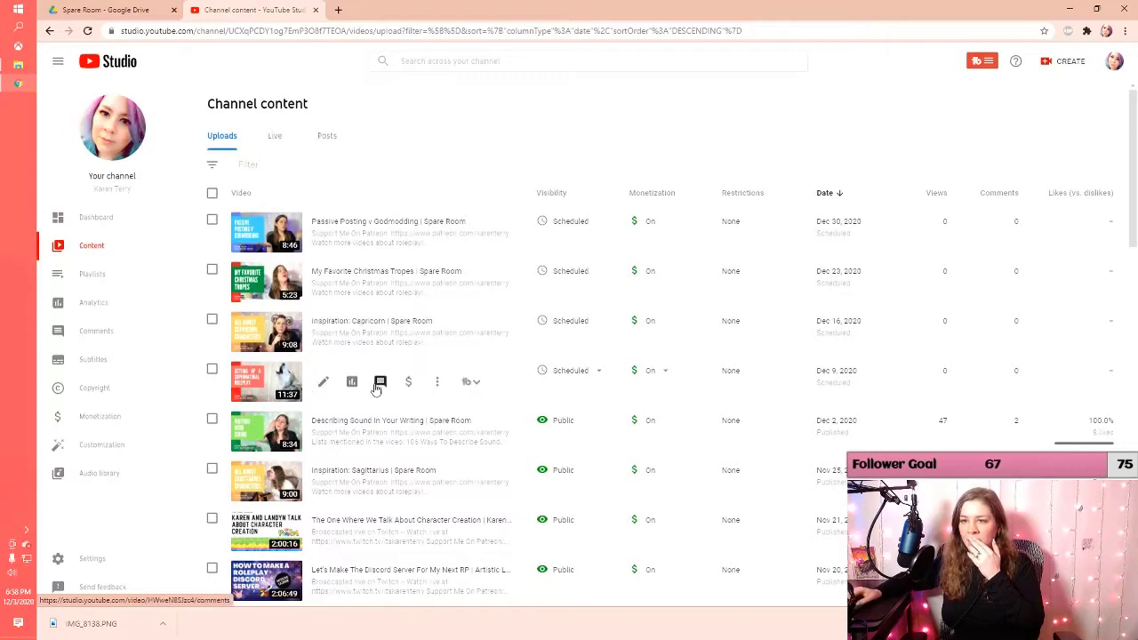
left_click(323, 288)
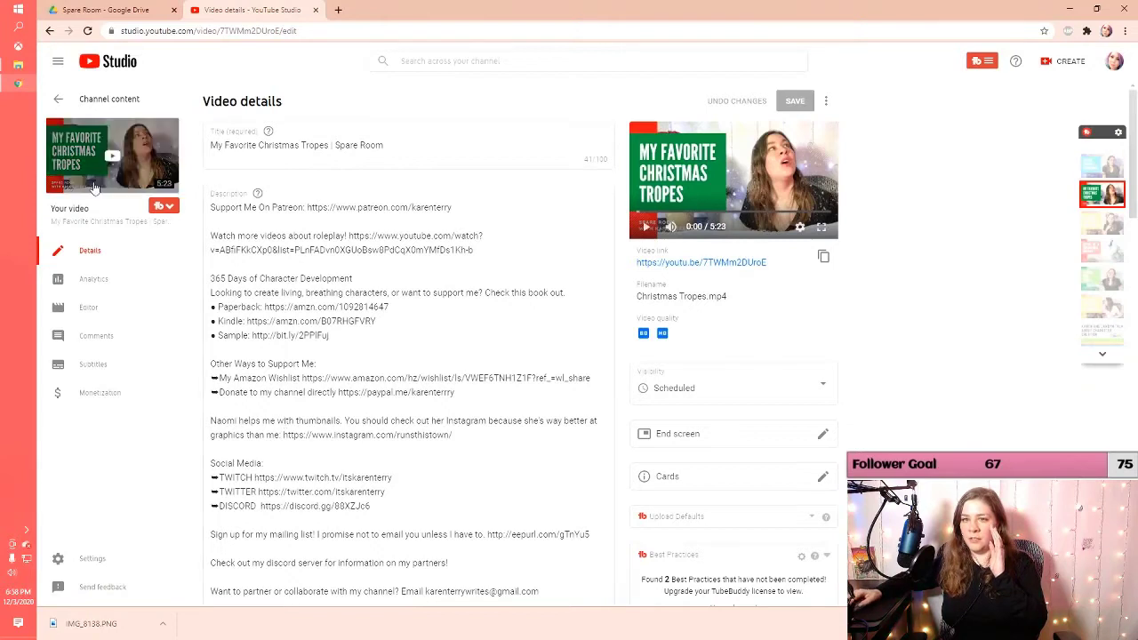
right_click(58, 103)
left_click(106, 111)
left_click(413, 9)
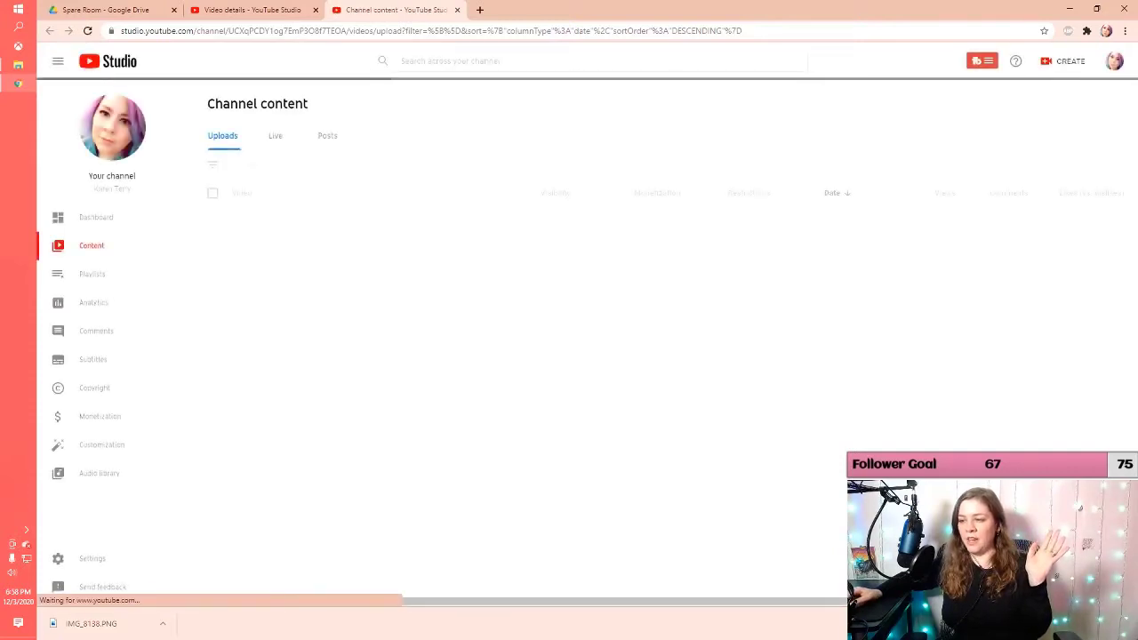
View the Channel customization layout page and return to the channel content list
left_click(93, 455)
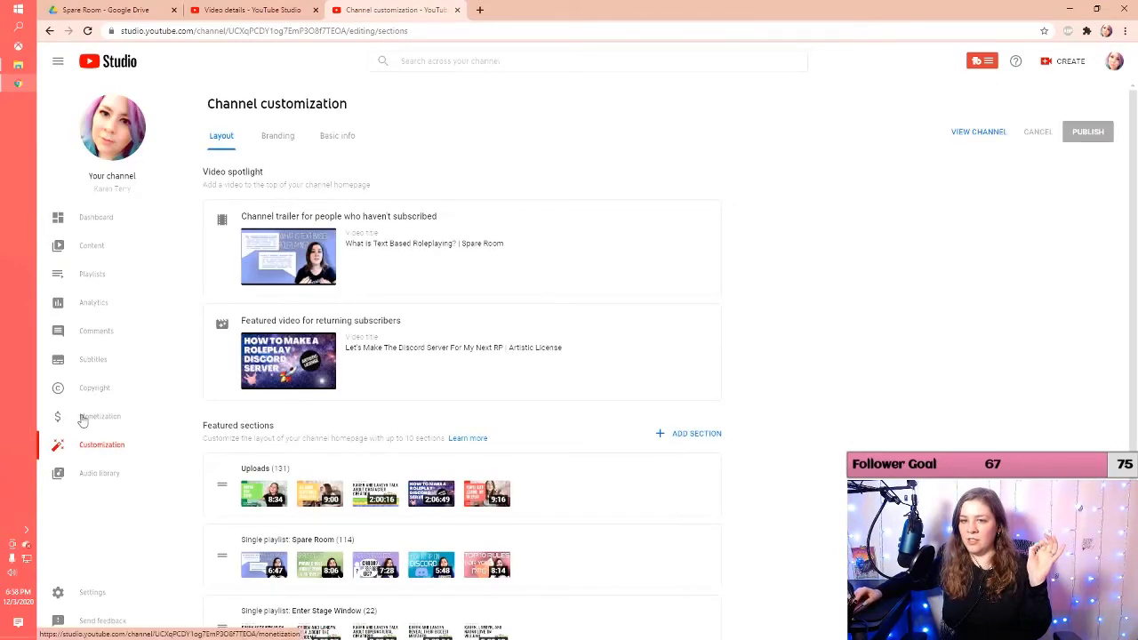
left_click(96, 256)
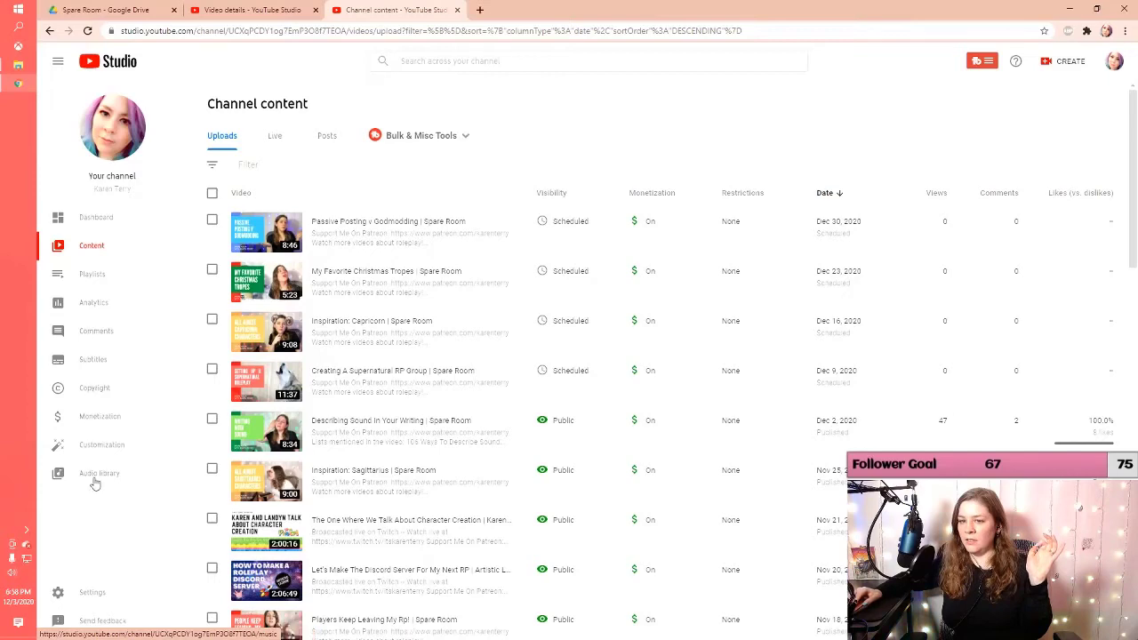
Open the Studio settings and review the channel's basic info keywords, advanced audience settings and feature eligibility
left_click(92, 593)
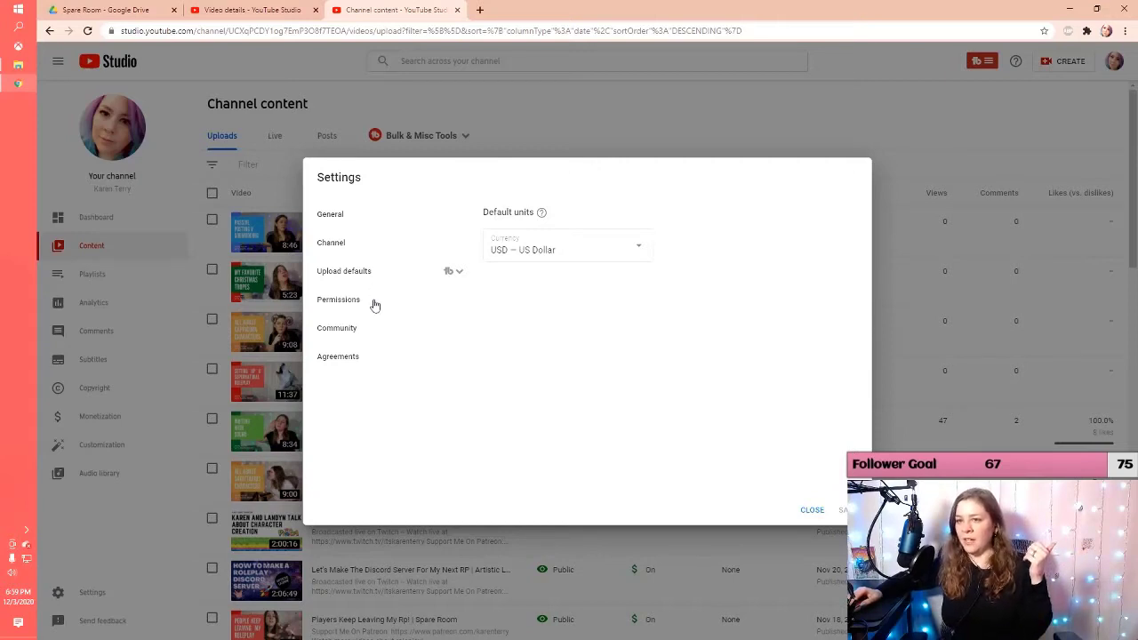
left_click(346, 245)
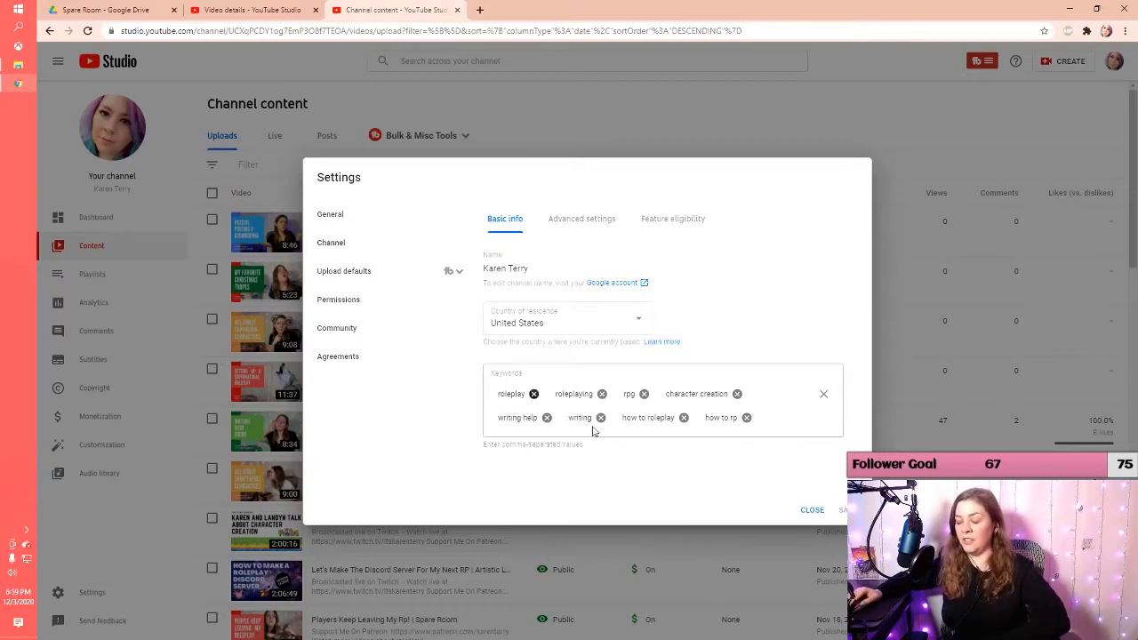
left_click(580, 223)
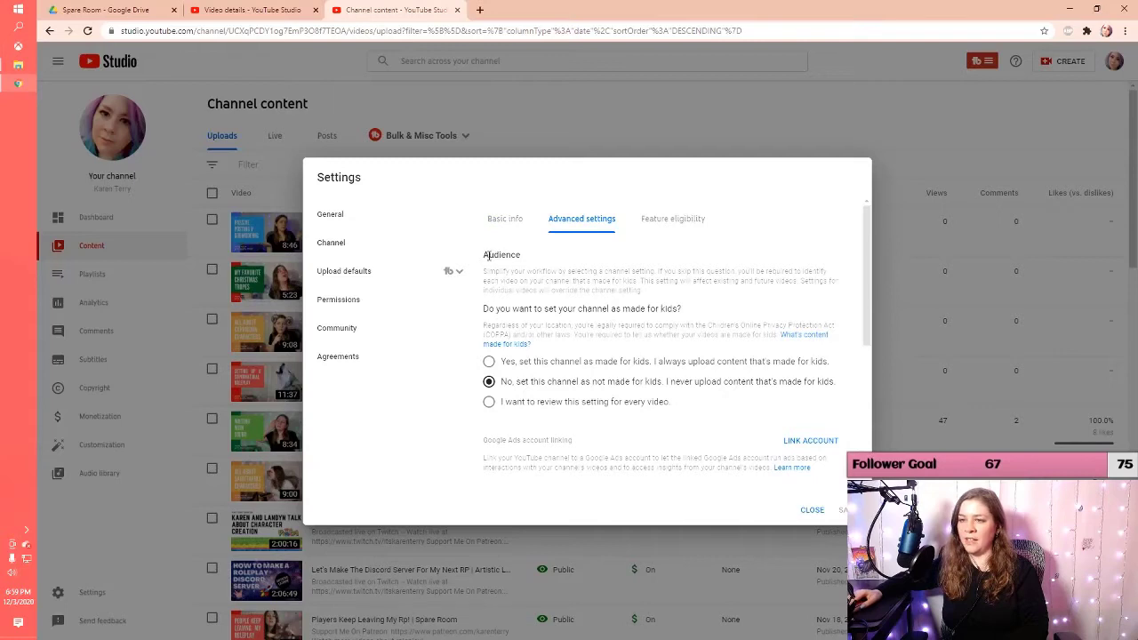
left_click_drag(488, 255, 525, 258)
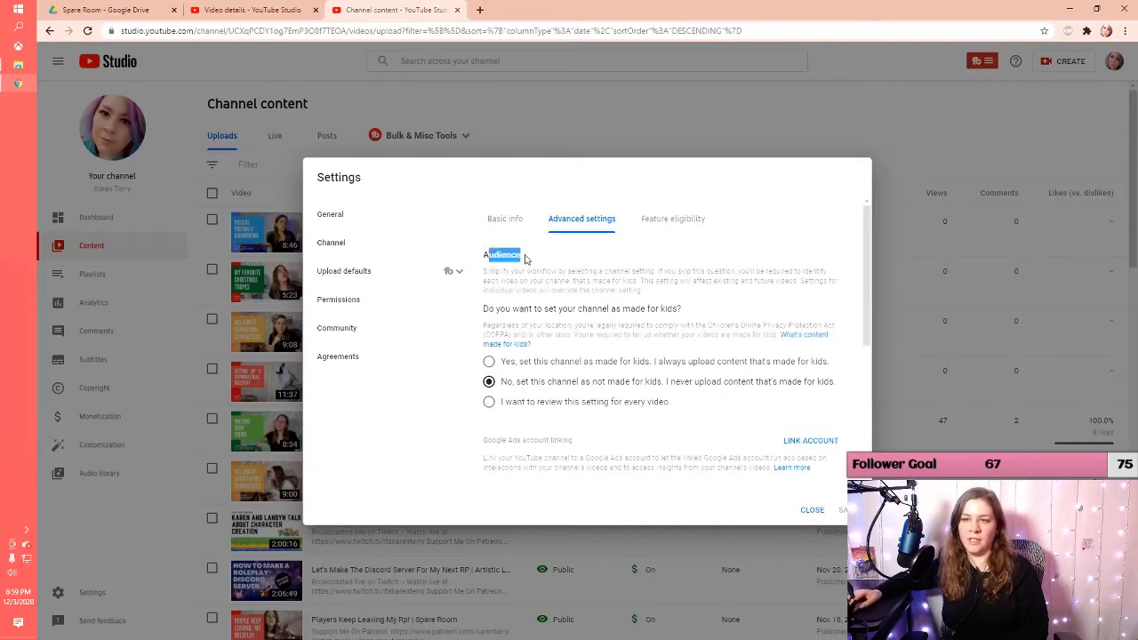
left_click(663, 224)
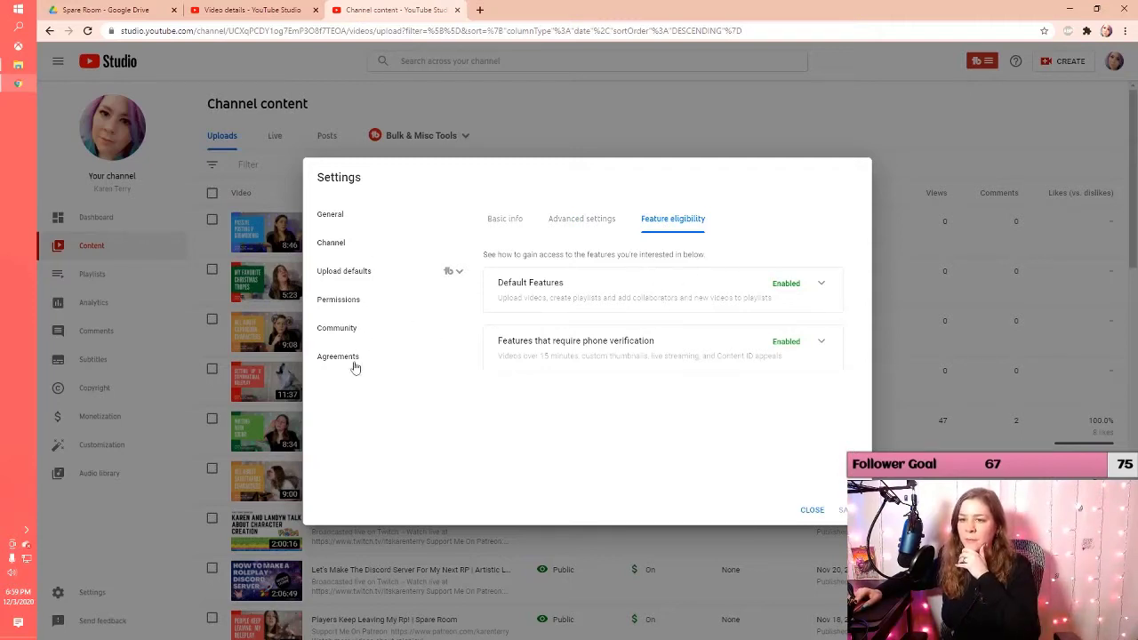
Review the upload defaults for title, description, visibility and tags, and close the settings without changes
left_click(346, 277)
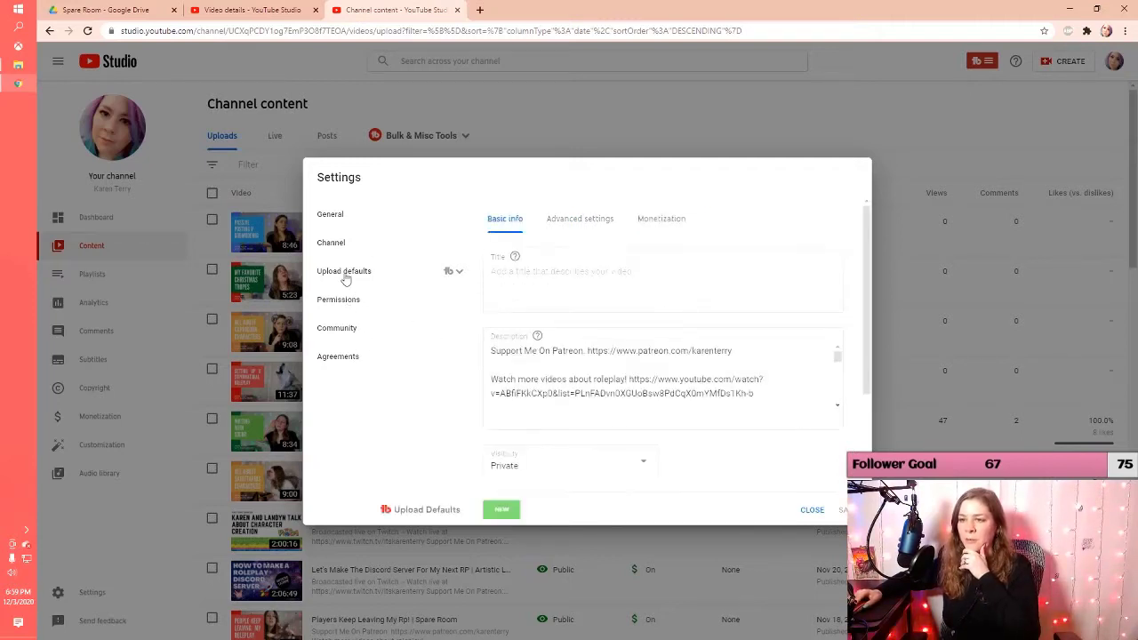
left_click(491, 272)
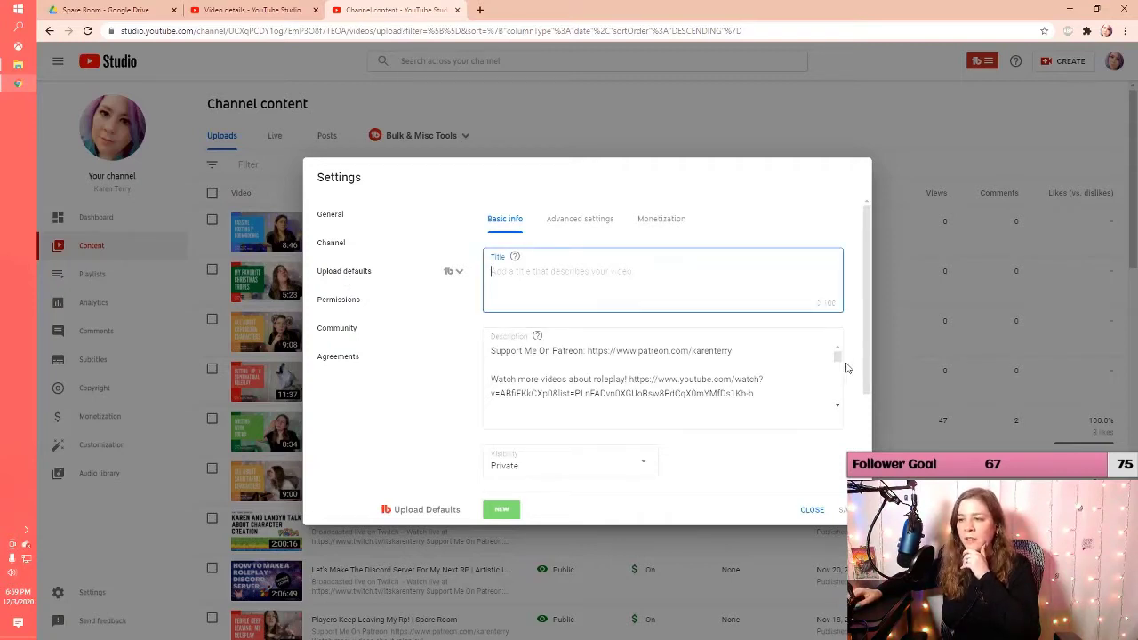
scroll(792, 369, "down", 3)
scroll(769, 374, "down", 5)
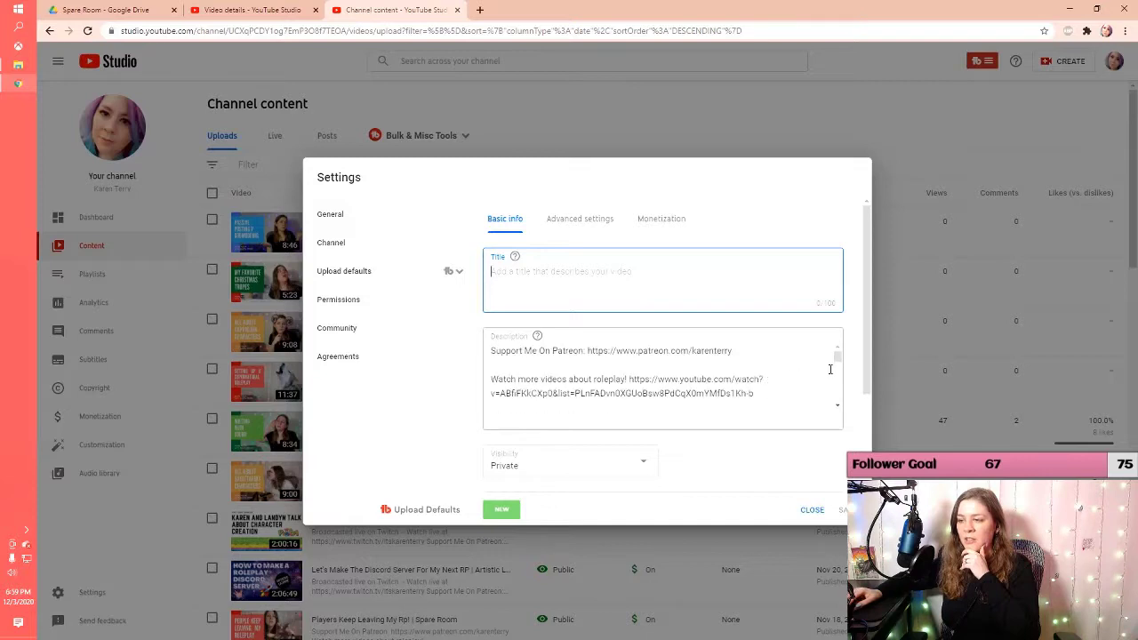
scroll(852, 380, "down", 2)
scroll(852, 381, "down", 1)
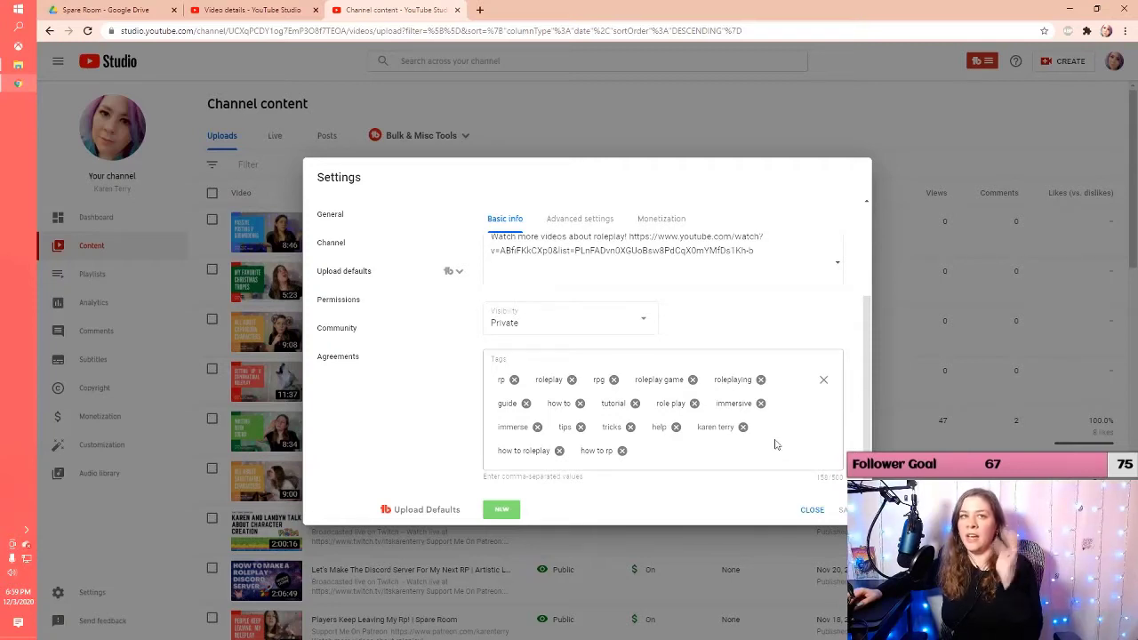
left_click(813, 511)
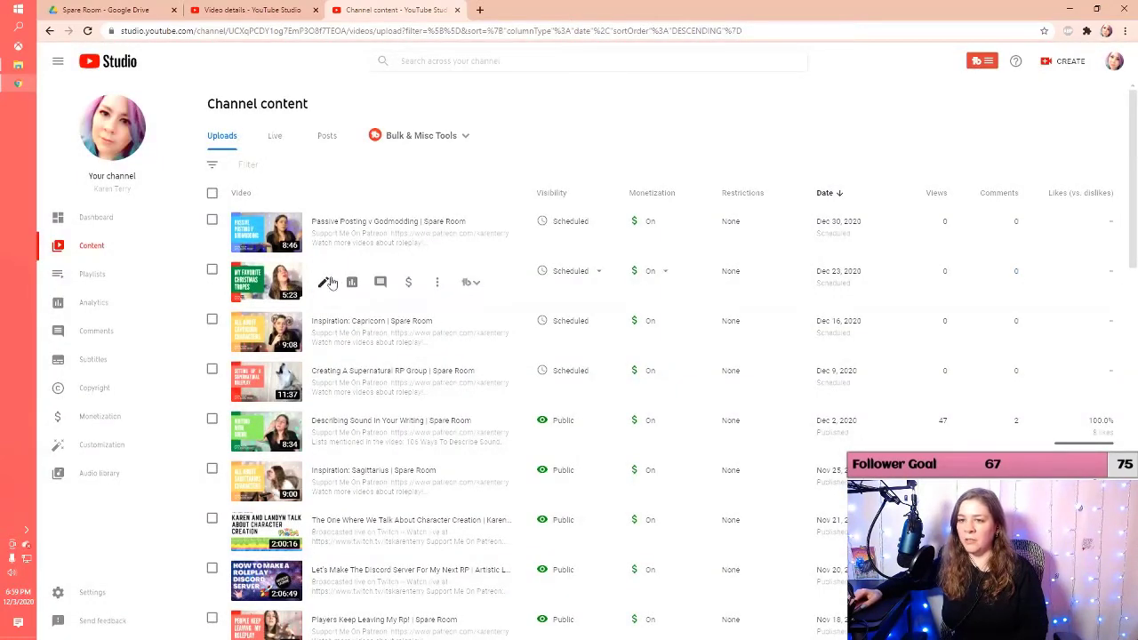
Open the details of "My Favorite Christmas Tropes" and highlight the topic and the "Spare Room" series name in its title
left_click(328, 284)
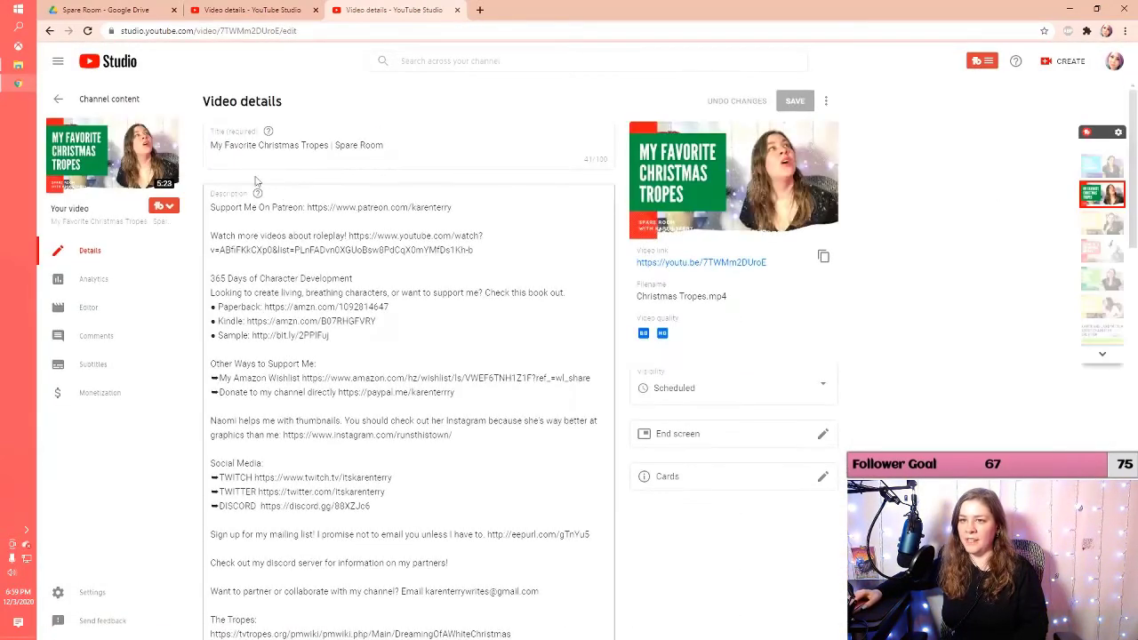
left_click_drag(290, 151, 330, 148)
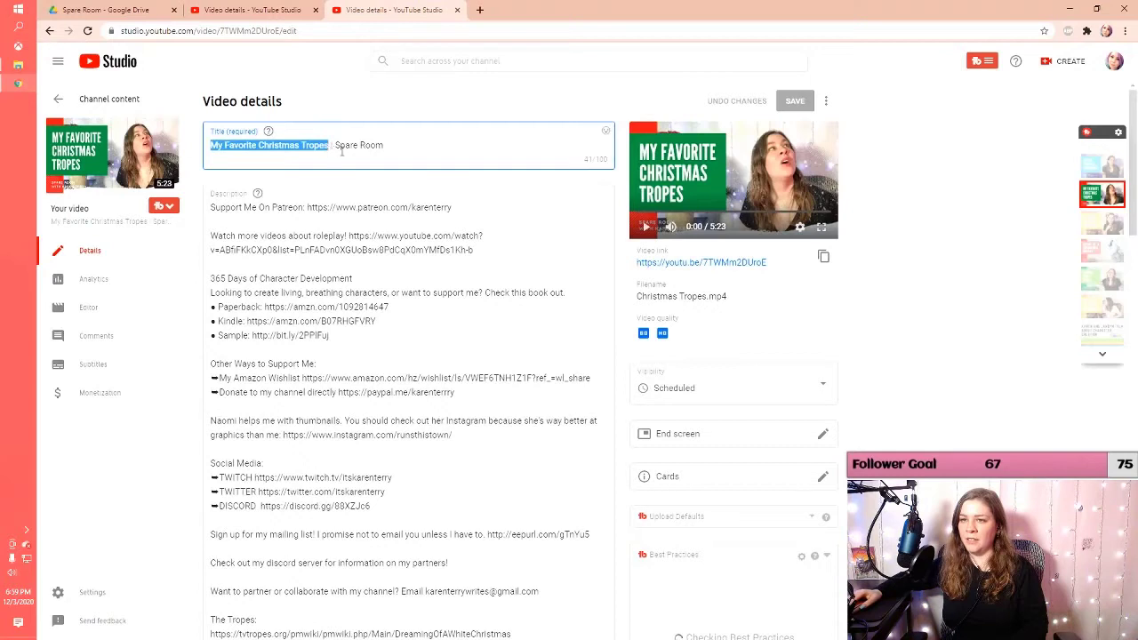
left_click(332, 147)
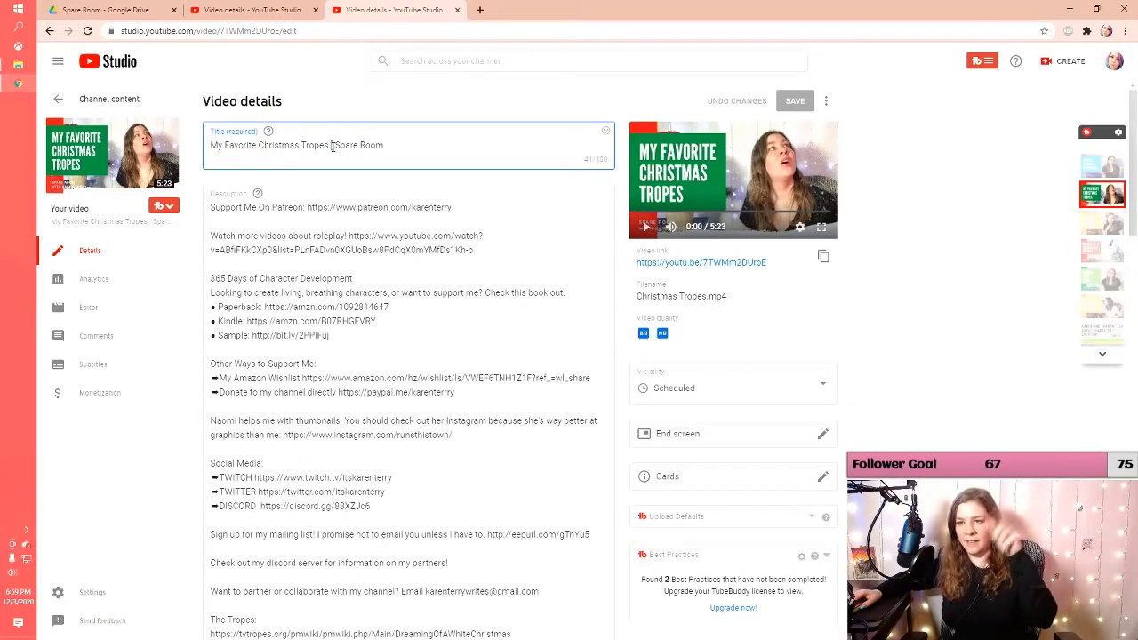
left_click_drag(337, 145, 394, 145)
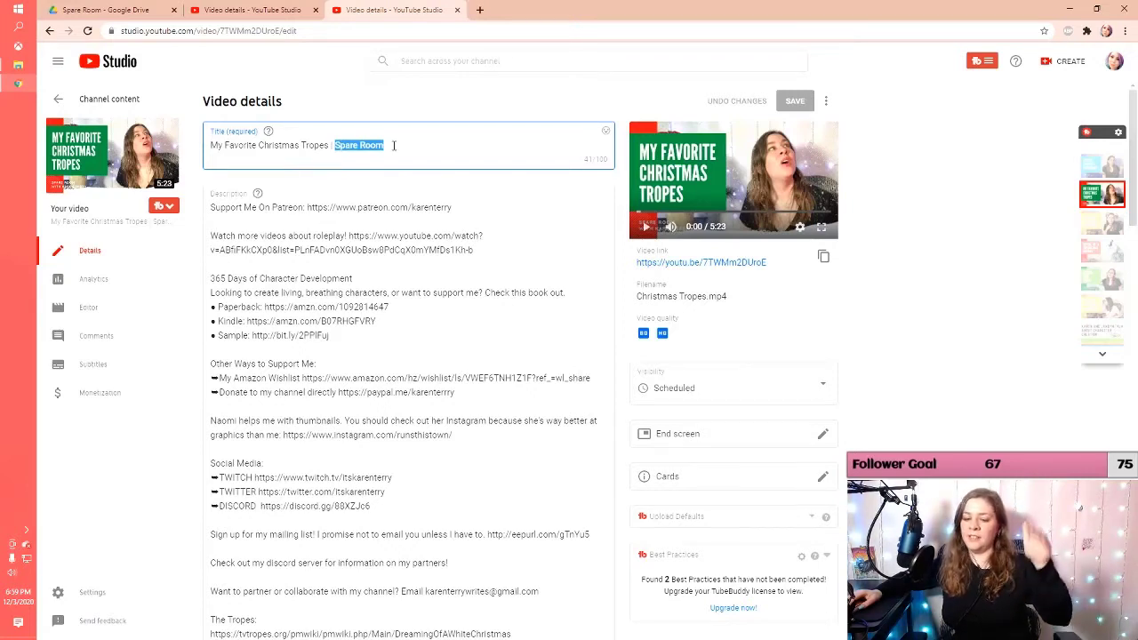
left_click(394, 145)
left_click_drag(384, 145, 334, 145)
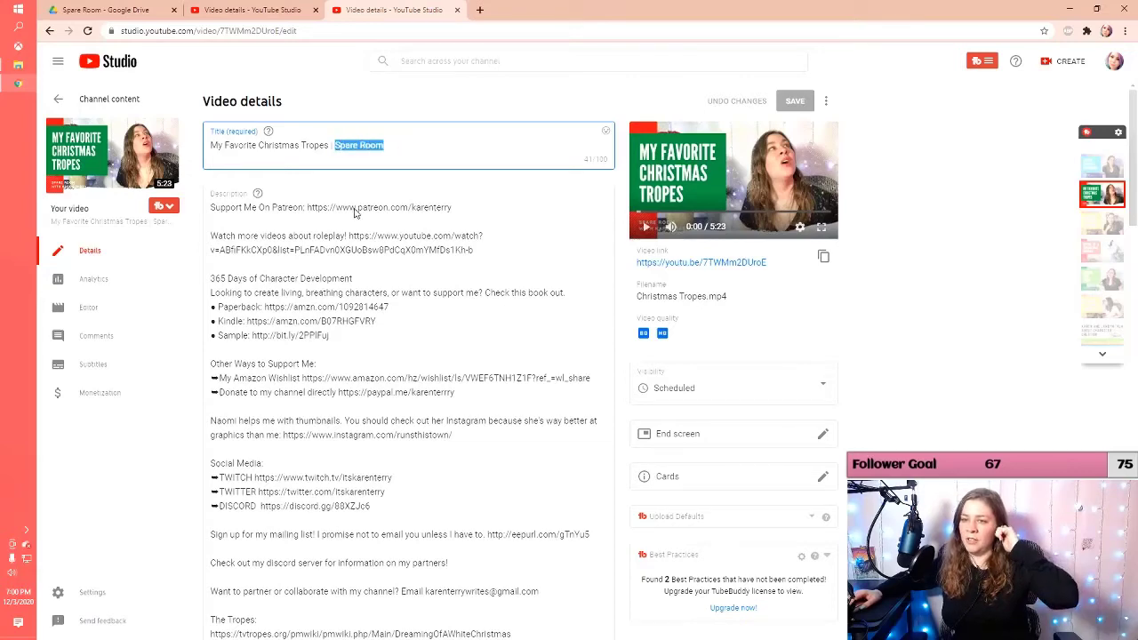
Read through the video's description, from the support and social media links down to the video-specific links
left_click(323, 204)
scroll(323, 204, "down", 5)
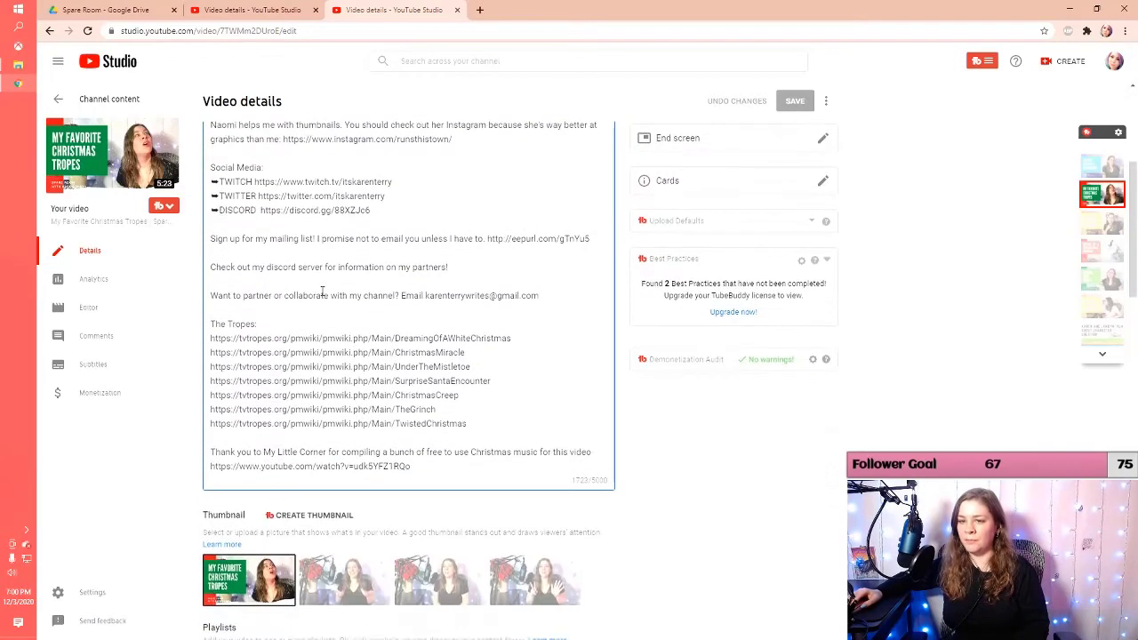
scroll(322, 289, "up", 5)
scroll(322, 289, "down", 3)
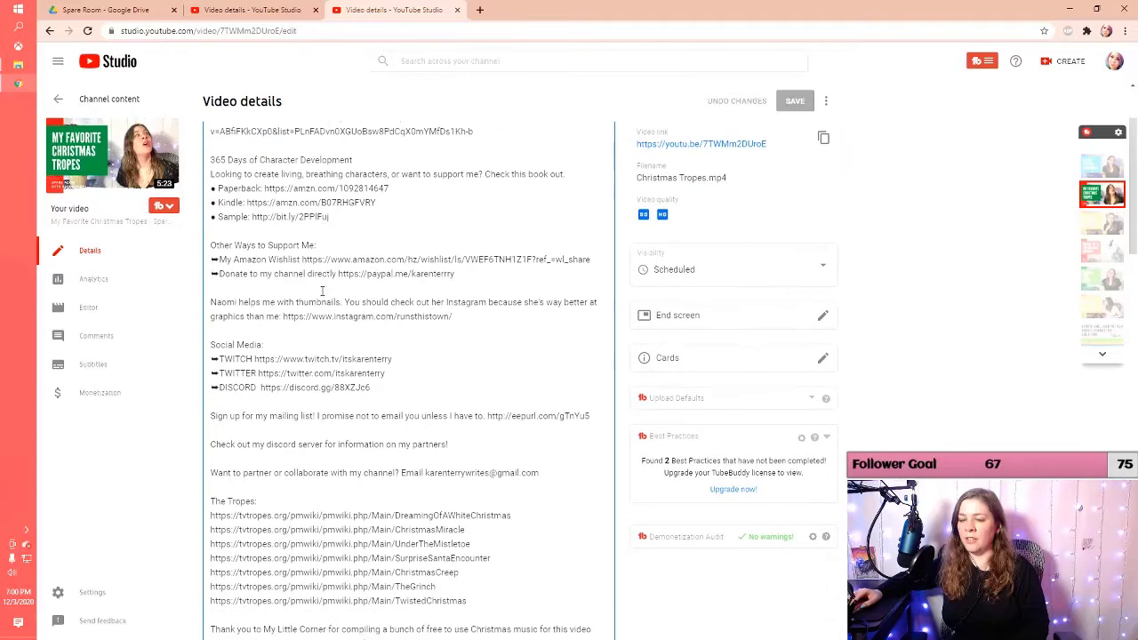
scroll(322, 291, "down", 2)
scroll(322, 291, "up", 3)
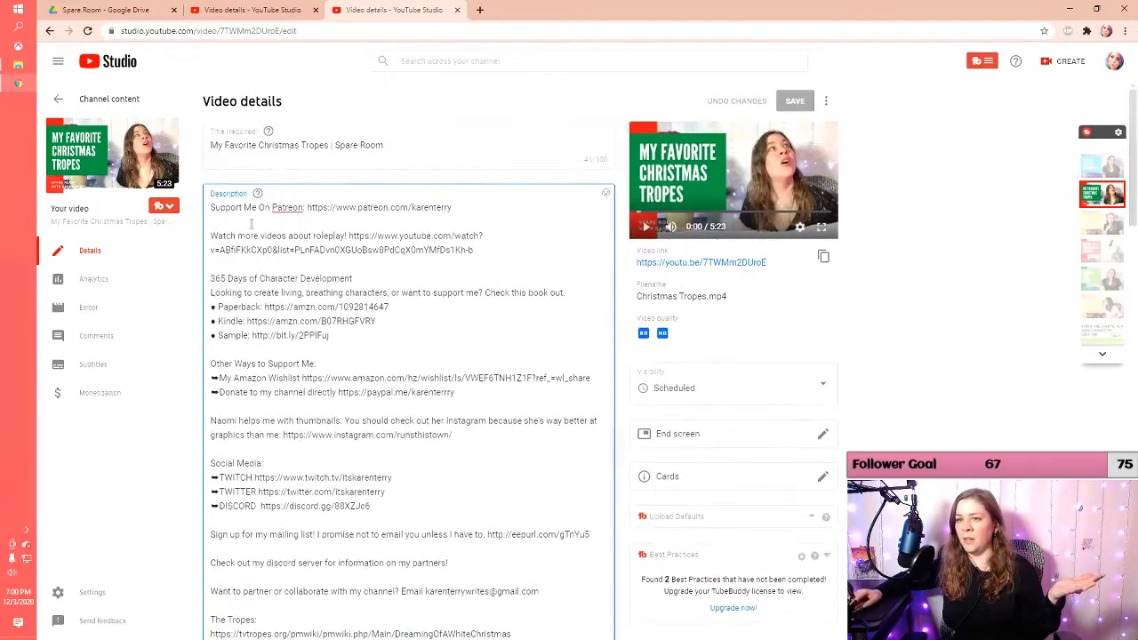
scroll(226, 209, "down", 5)
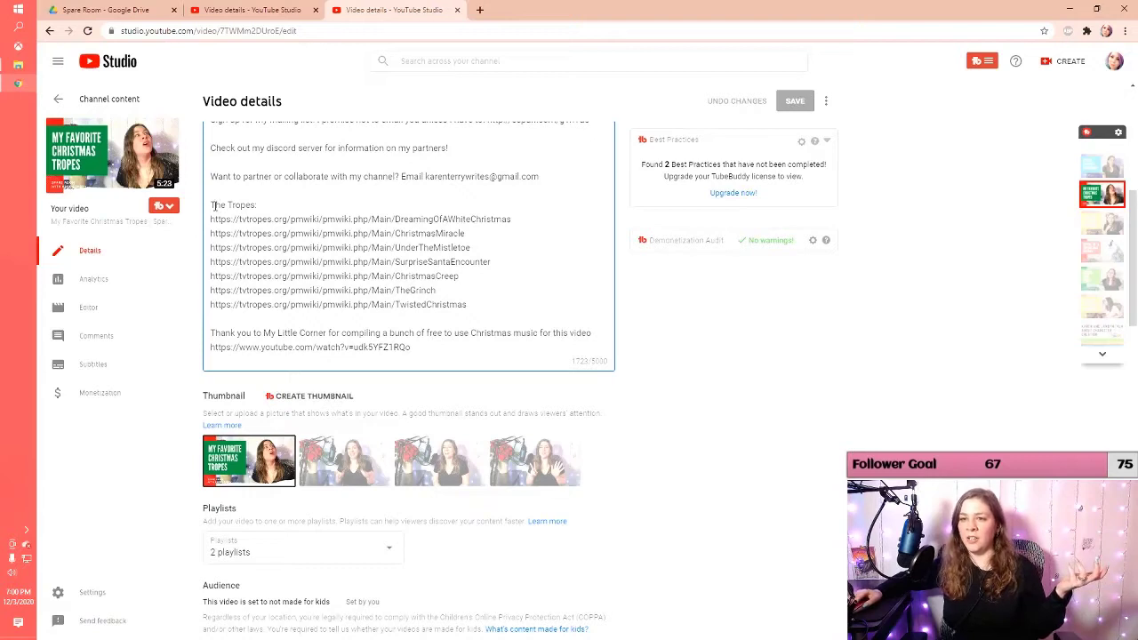
Point out the "The Tropes" link list and highlight the Christmas music credit with its link at the end of the description
mouse_move(212, 205)
left_mouse_down()
mouse_move(490, 304)
mouse_move(427, 293)
mouse_move(355, 216)
mouse_move(211, 219)
left_mouse_up()
left_click(442, 314)
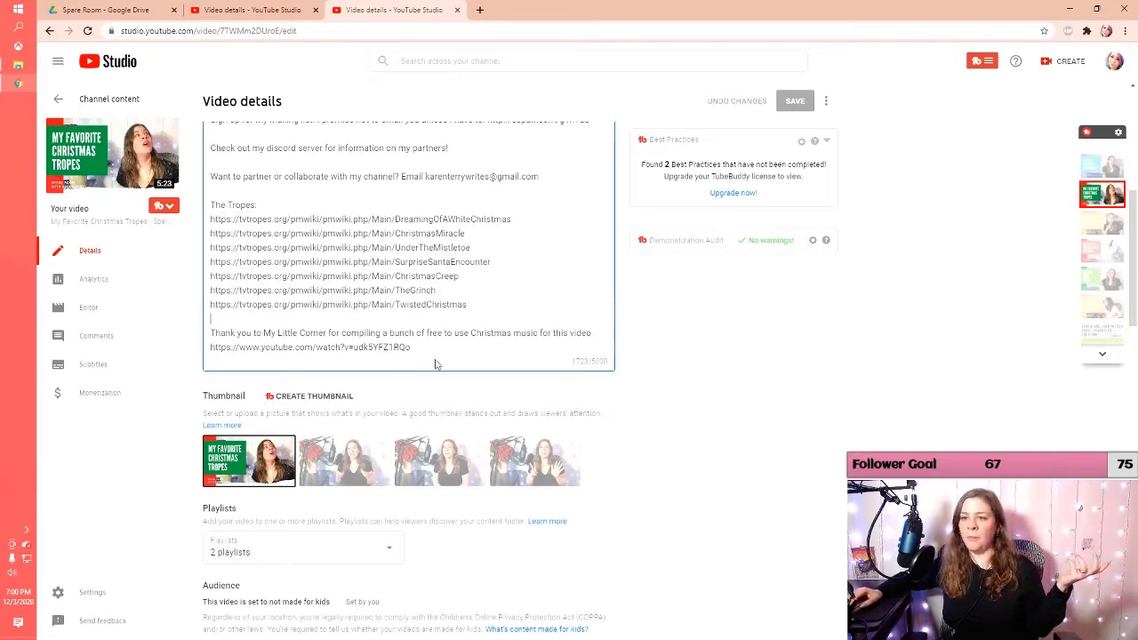
left_click_drag(428, 347, 216, 331)
key("ctrl+a")
left_click(394, 333)
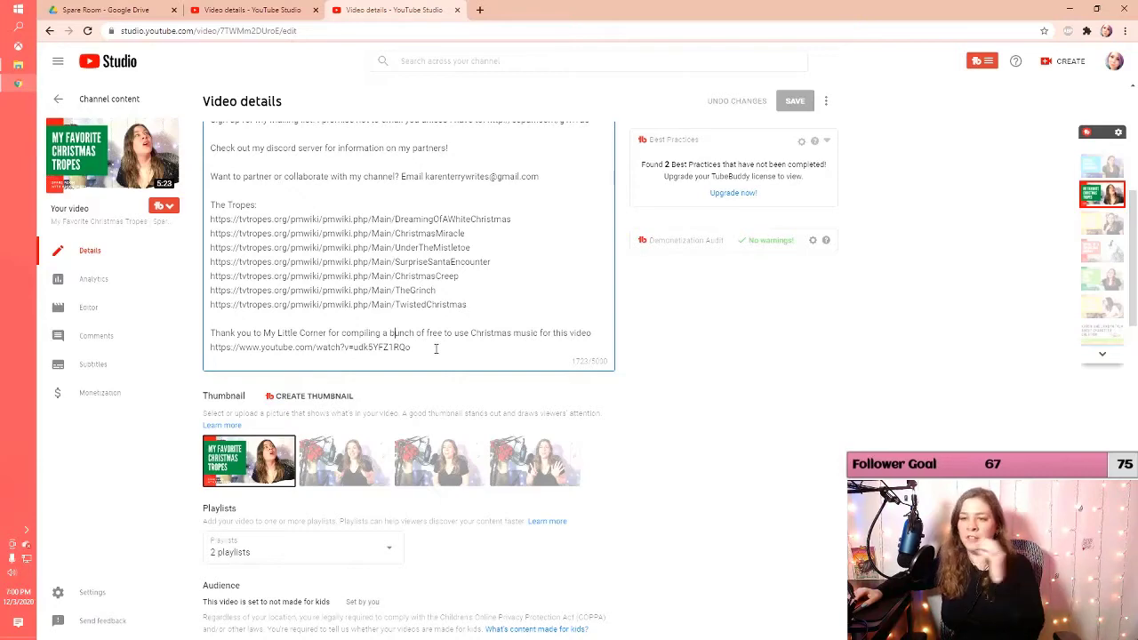
left_click_drag(434, 349, 212, 346)
key("ctrl+a")
left_click(434, 343)
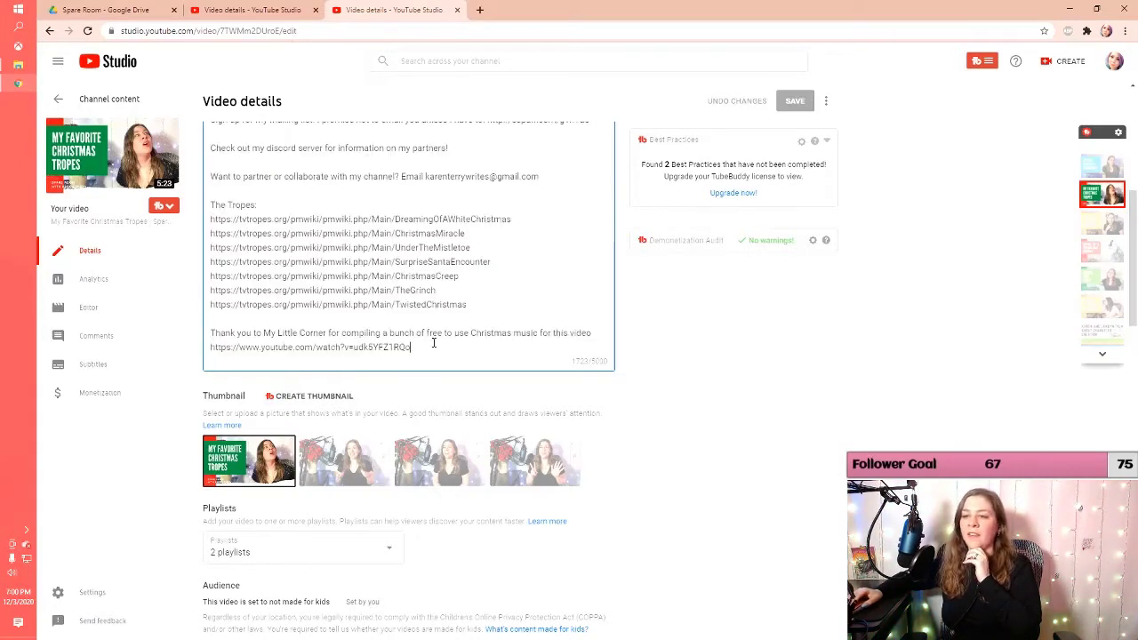
View the playlists assigned to the video and close the playlist selection without changing it
scroll(631, 362, "down", 4)
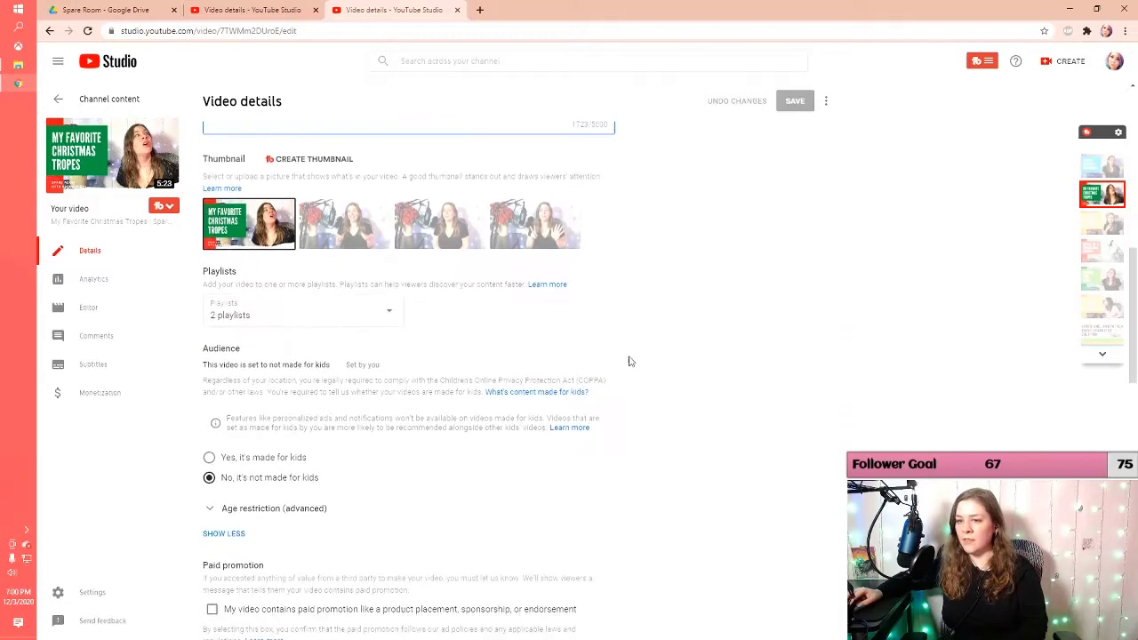
left_click(398, 315)
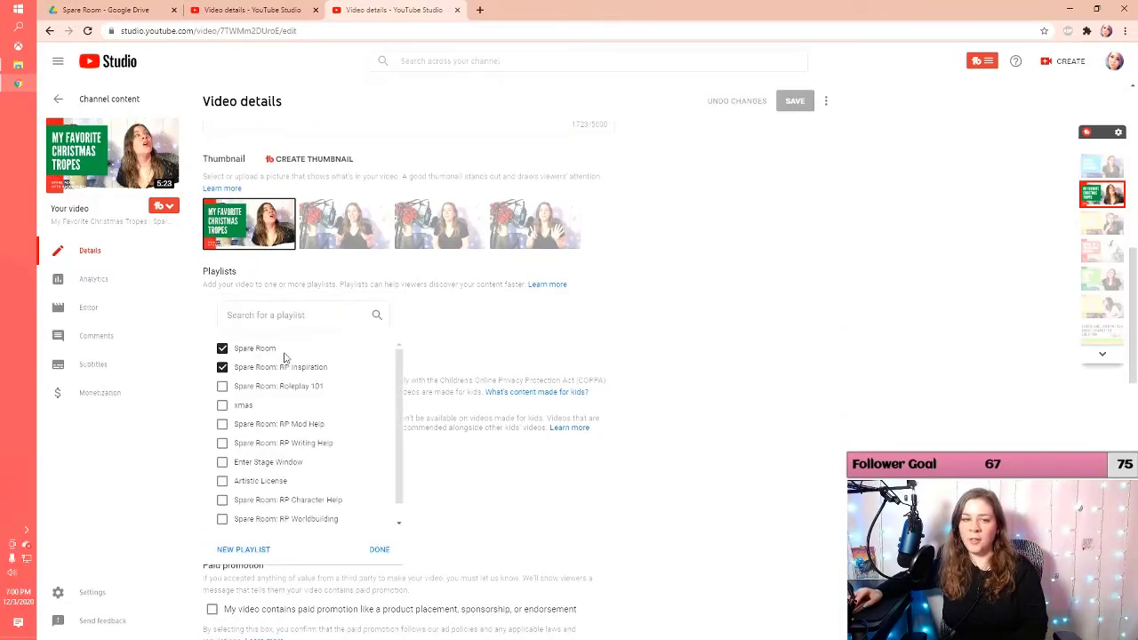
left_click(474, 316)
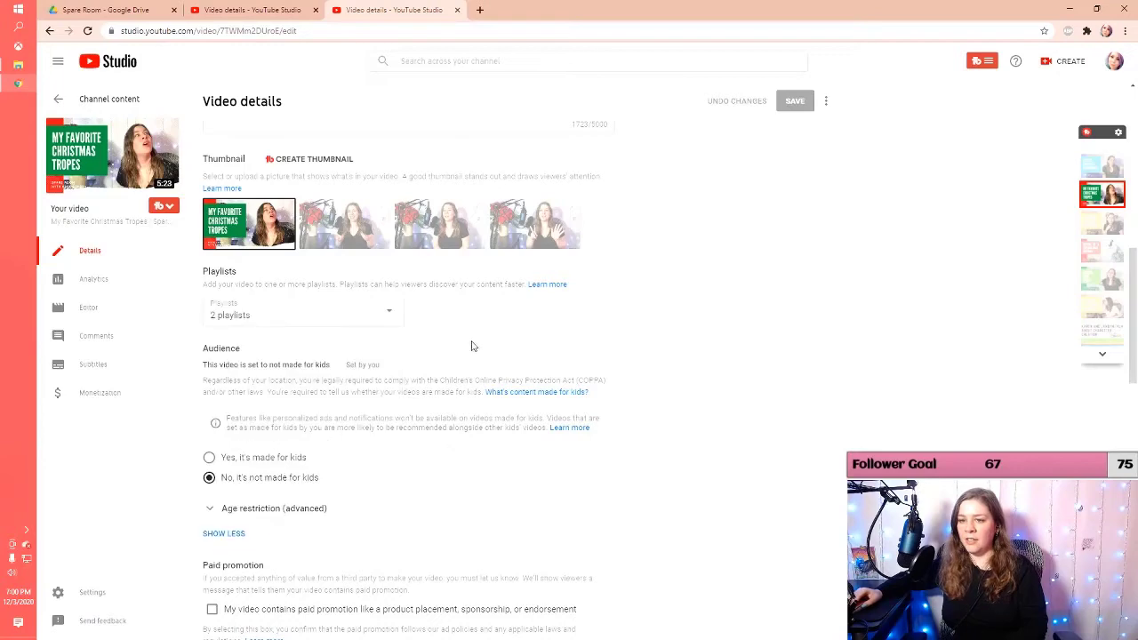
Copy all of the video's tags to the clipboard
scroll(489, 344, "down", 2)
scroll(526, 308, "down", 5)
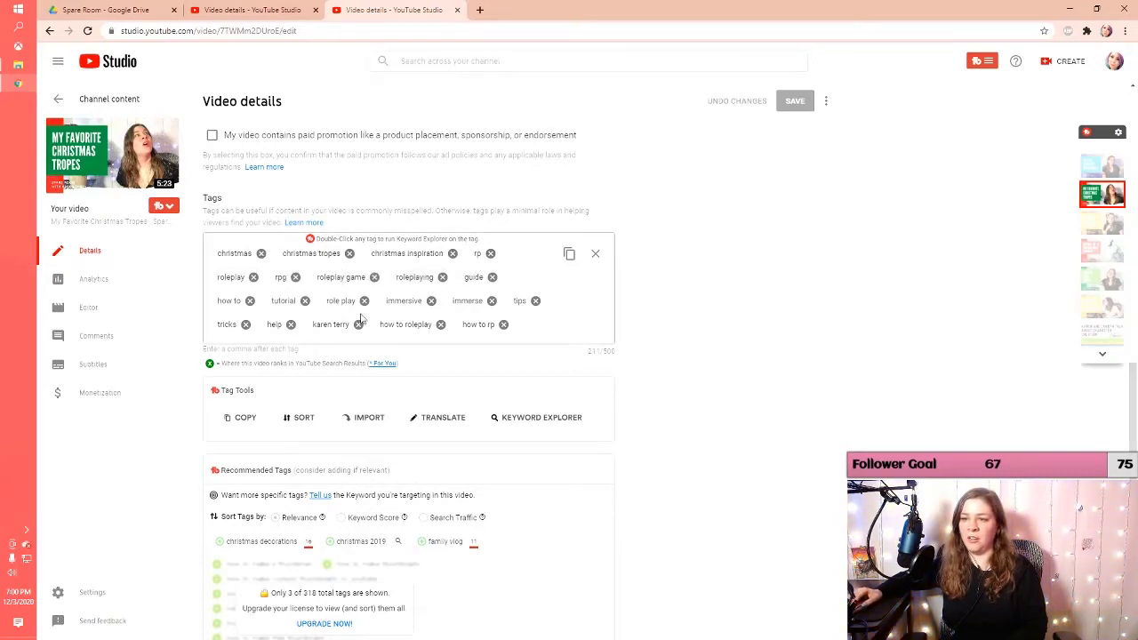
left_click(569, 255)
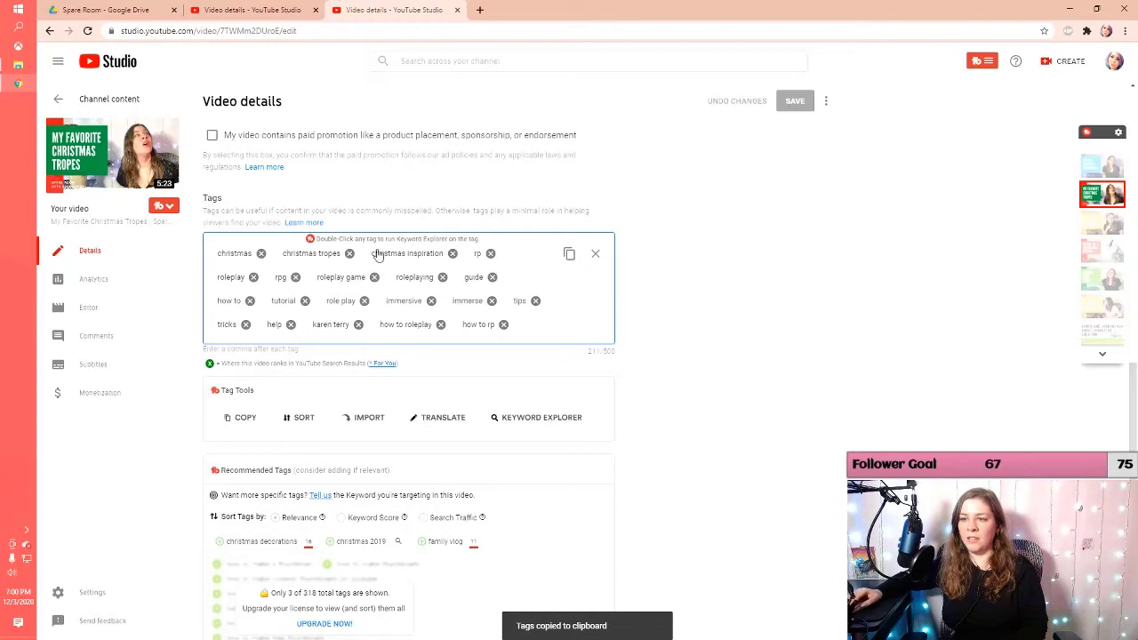
Remove the "christmas tropes" tag from the video and add it again at the end of the tag list
left_click(349, 254)
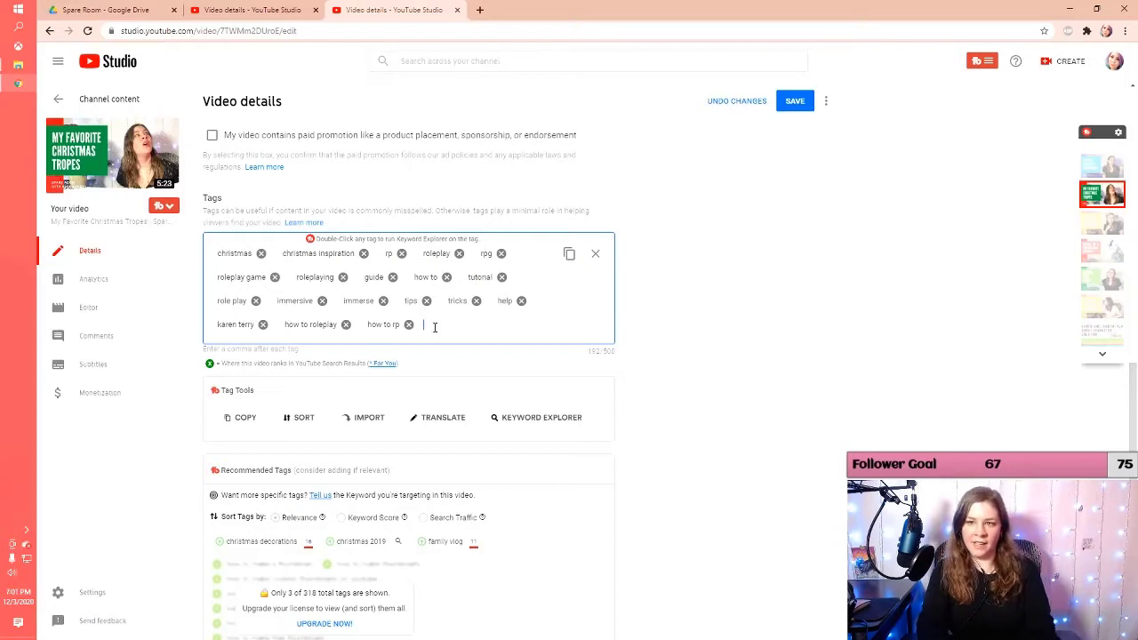
type("christmas trope")
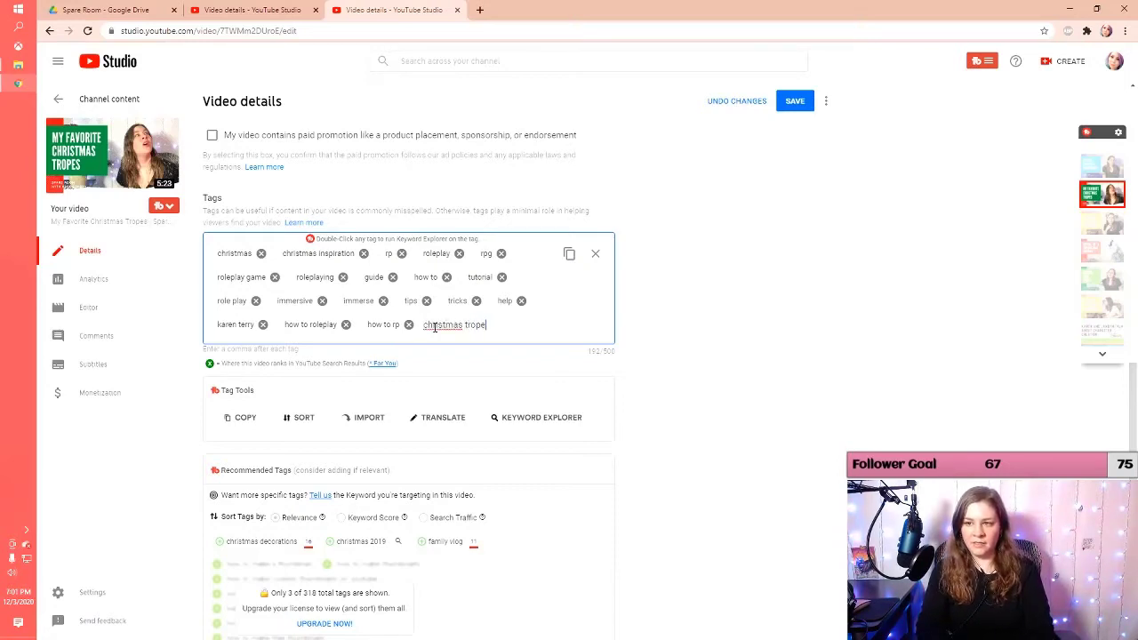
type("s")
key("Return")
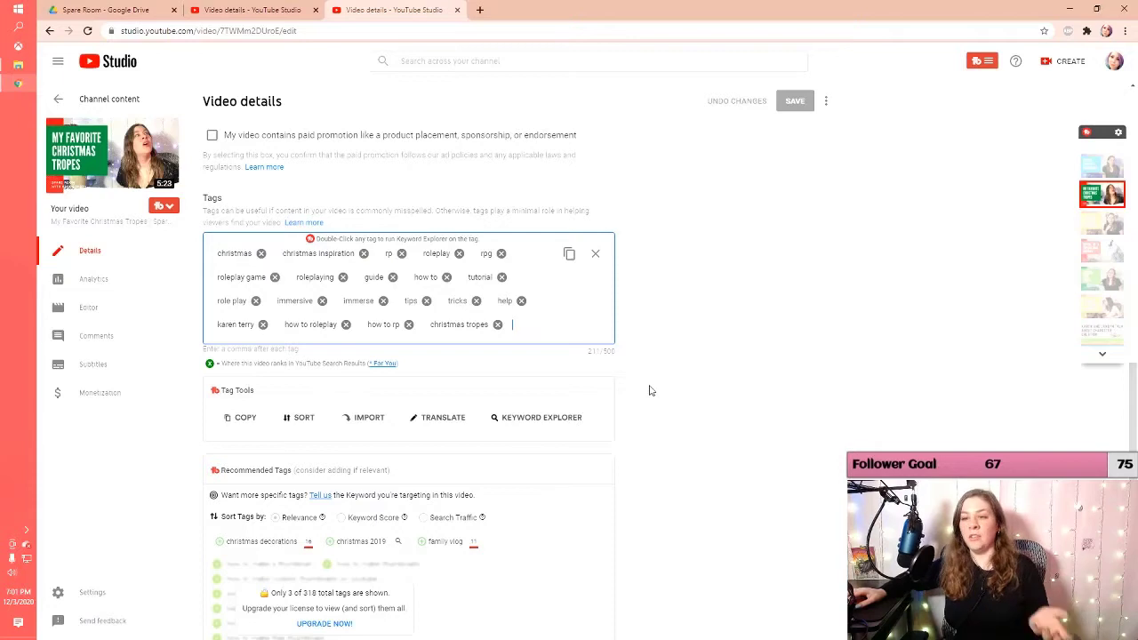
Open the video's end screen for editing
scroll(650, 389, "up", 2)
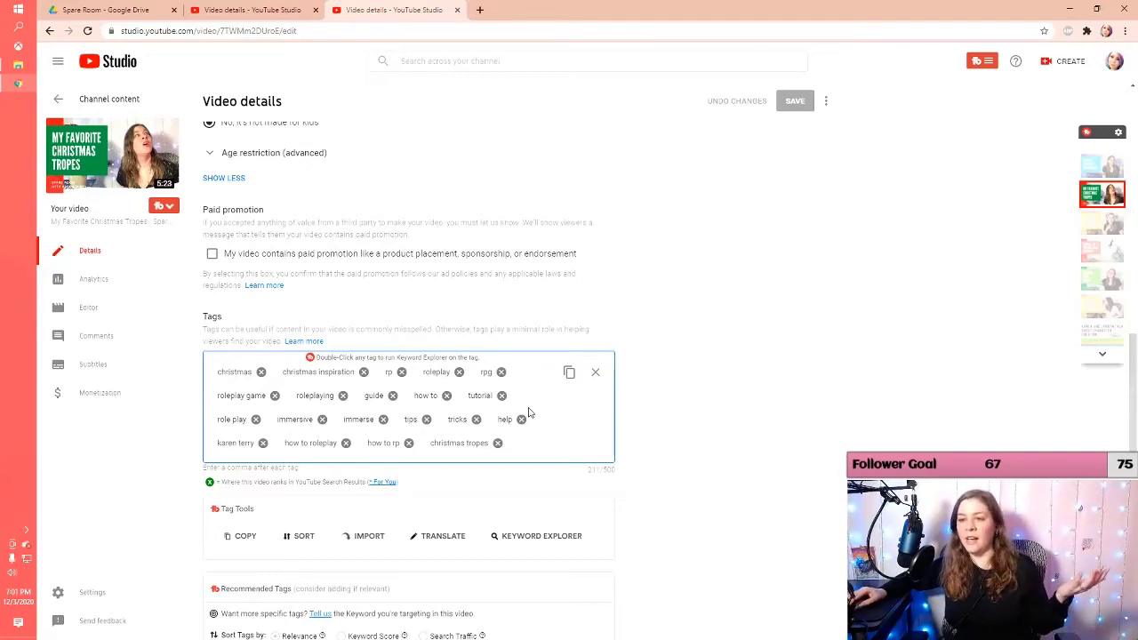
scroll(689, 449, "up", 10)
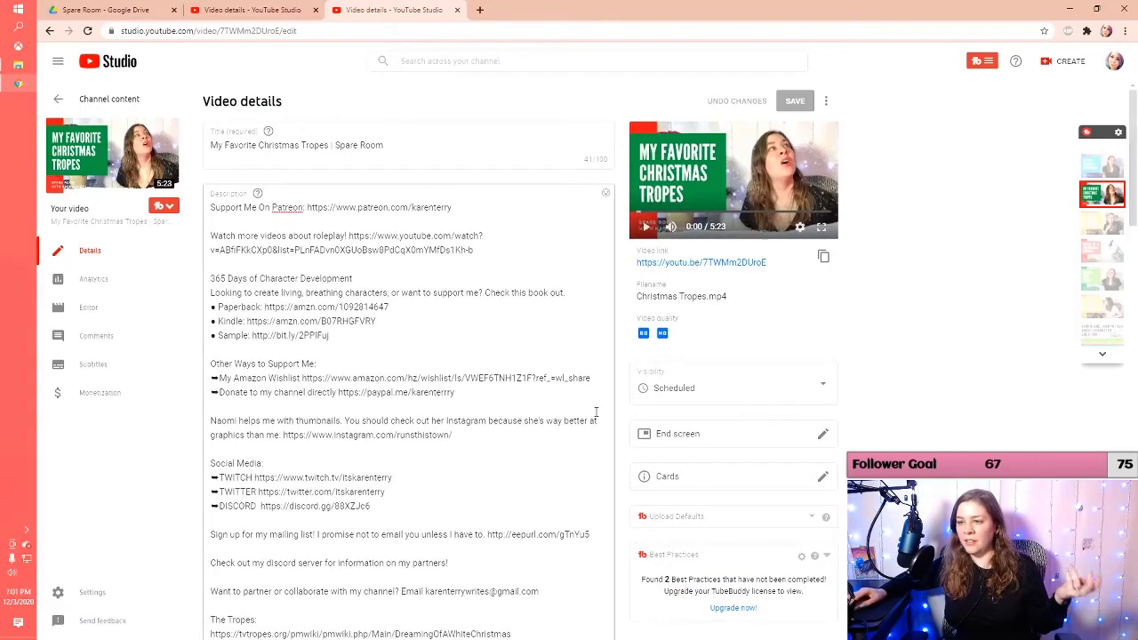
scroll(596, 412, "down", 2)
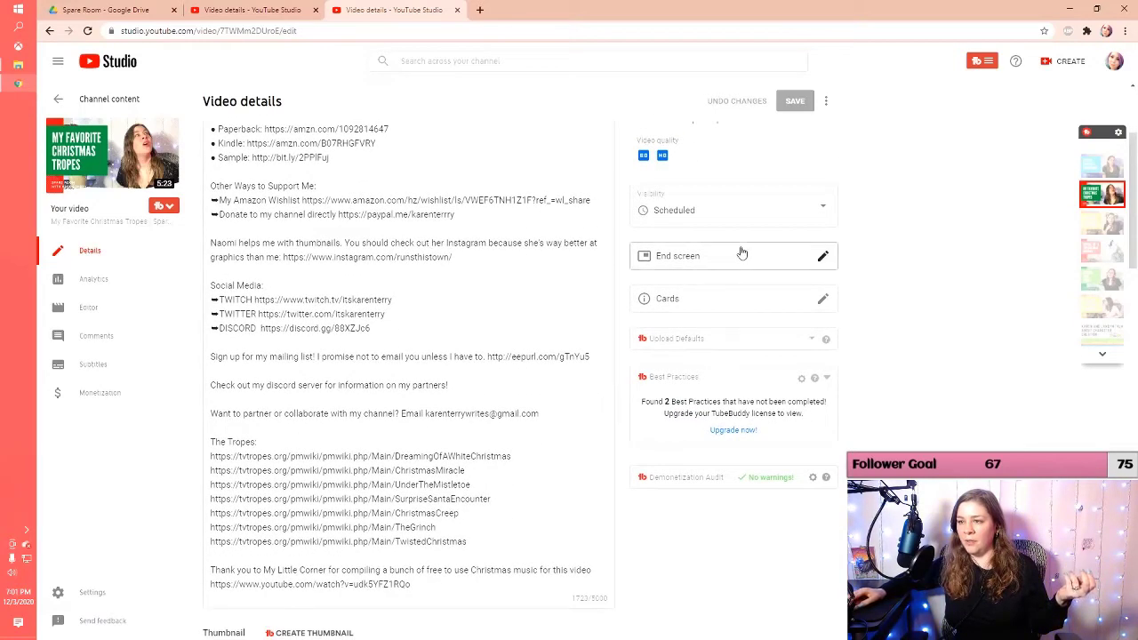
left_click(712, 258)
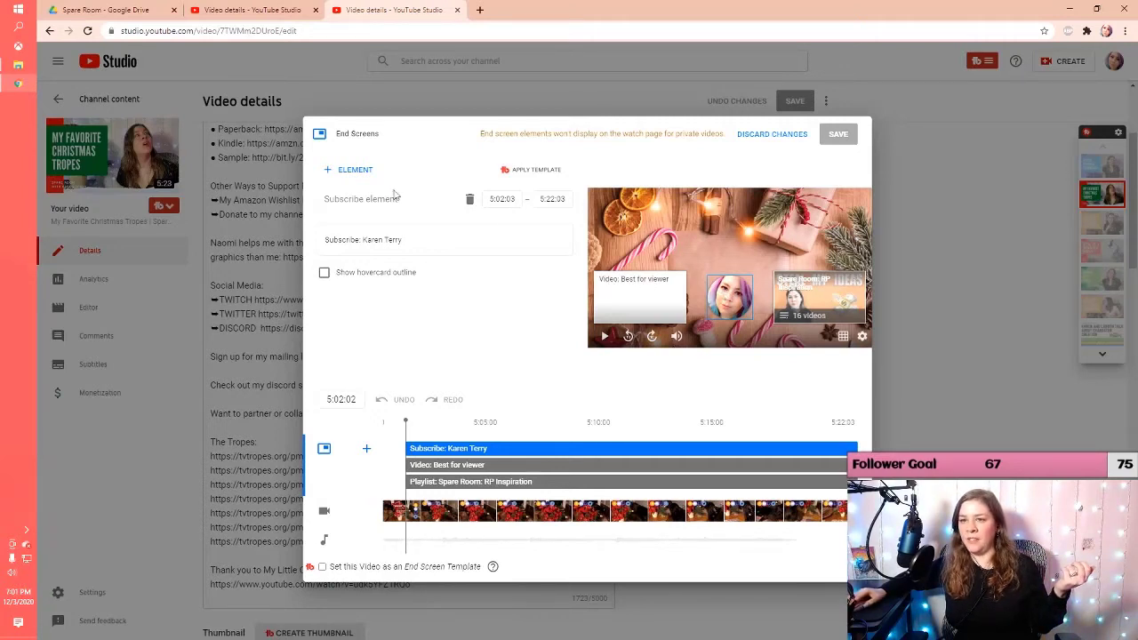
Try adding a "Most recent upload" video element to the end screen, delete it and discard the changes
left_click(354, 170)
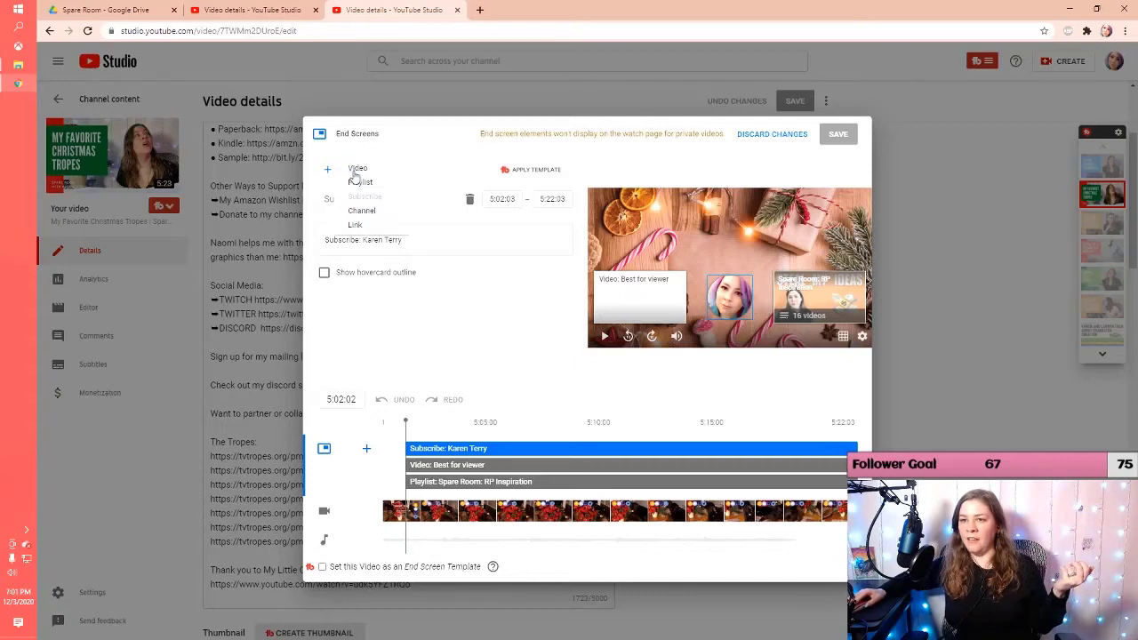
left_click(357, 169)
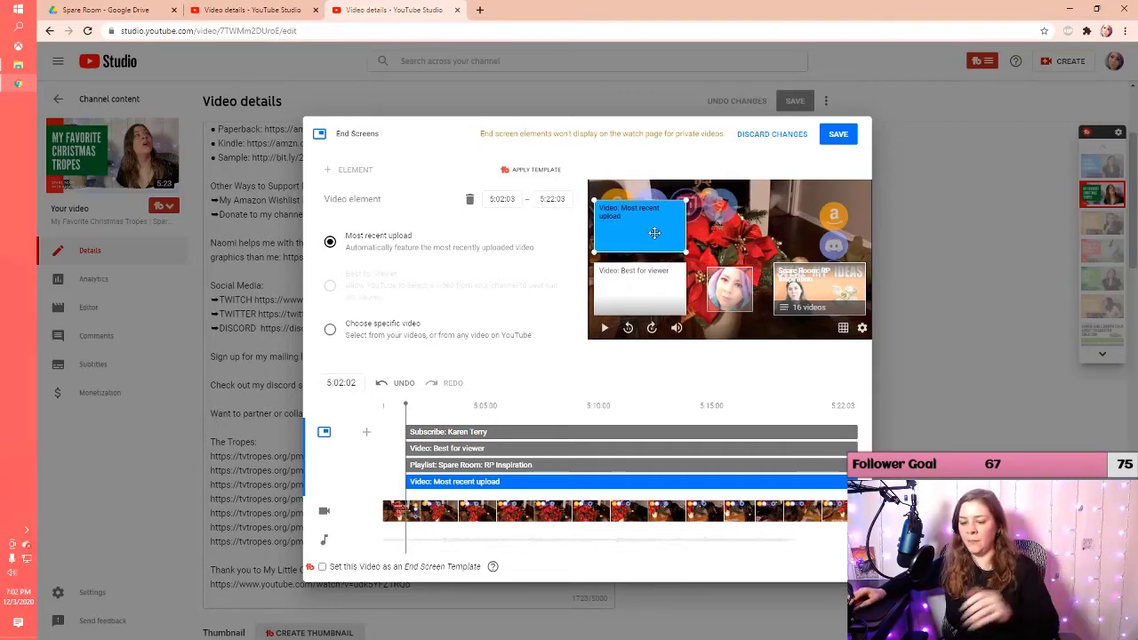
key("Delete")
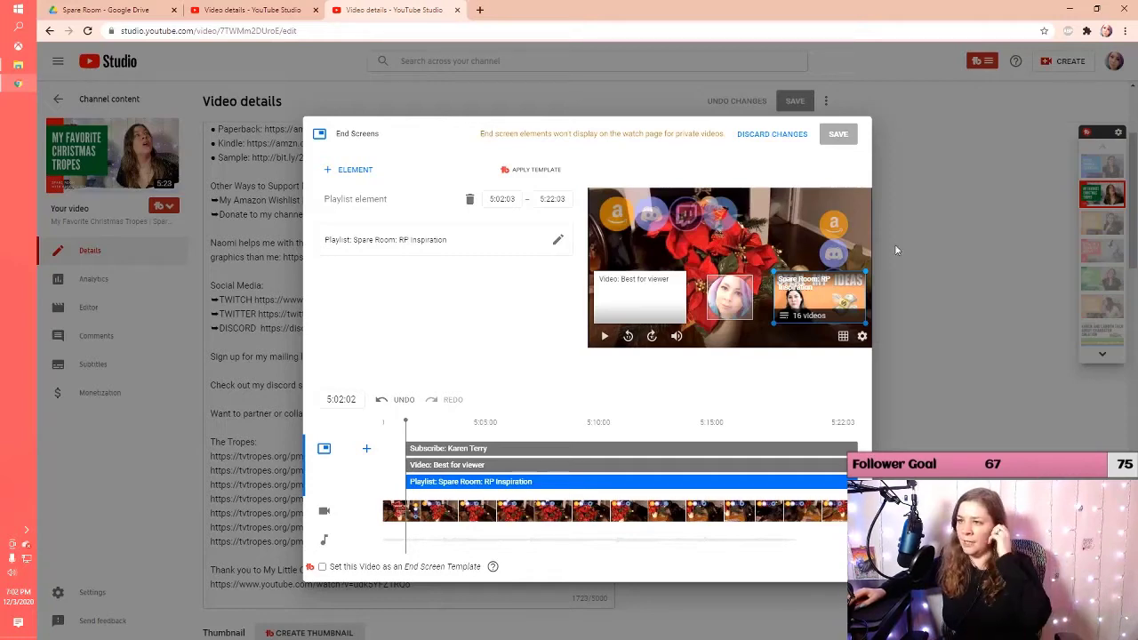
left_click(804, 134)
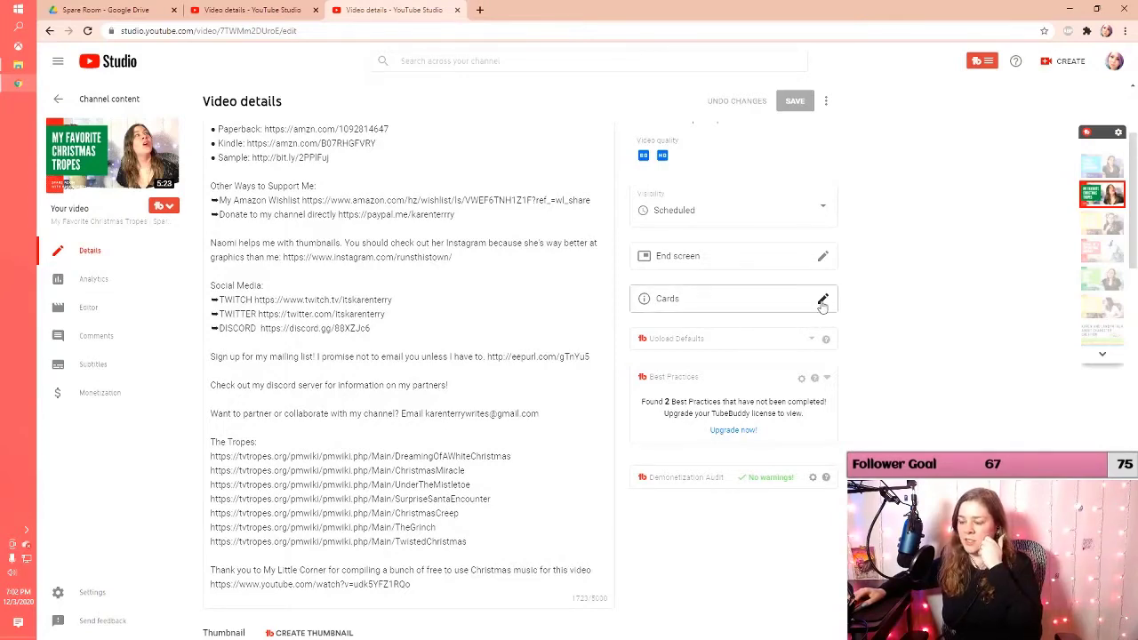
View the video's cards, leave them without changes and return to the start of the video details
left_click(823, 302)
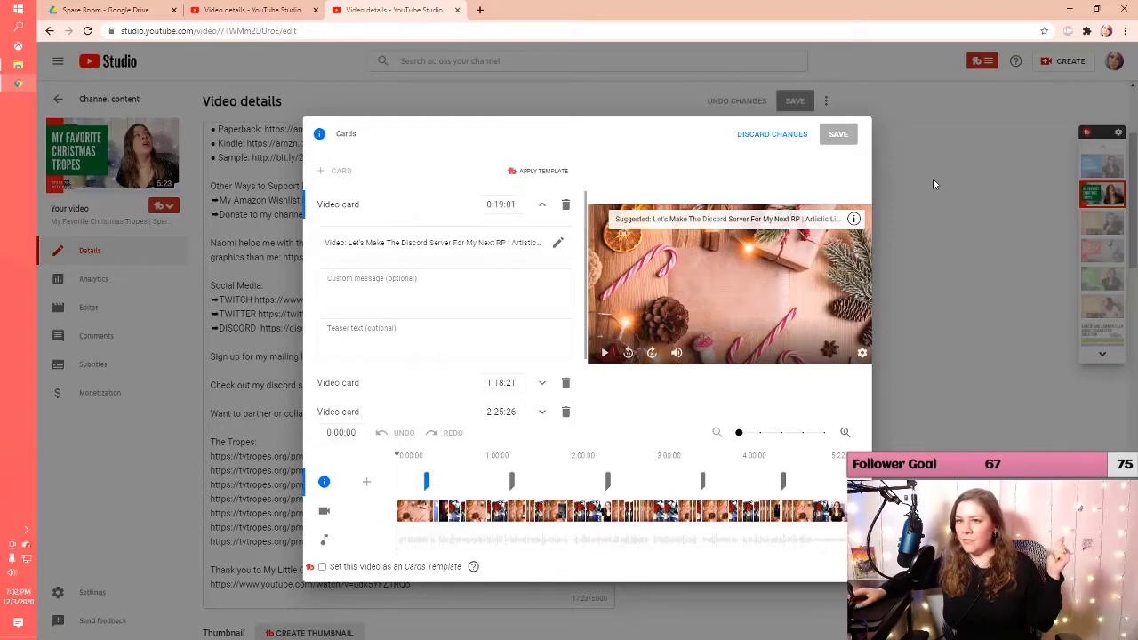
left_click(772, 135)
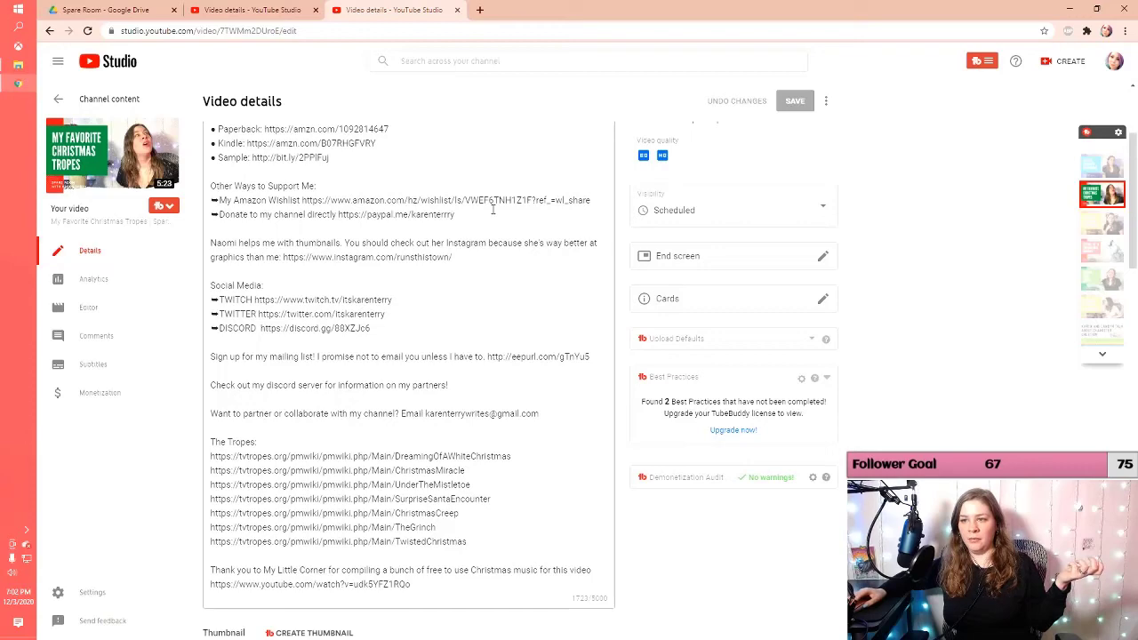
scroll(481, 316, "up", 2)
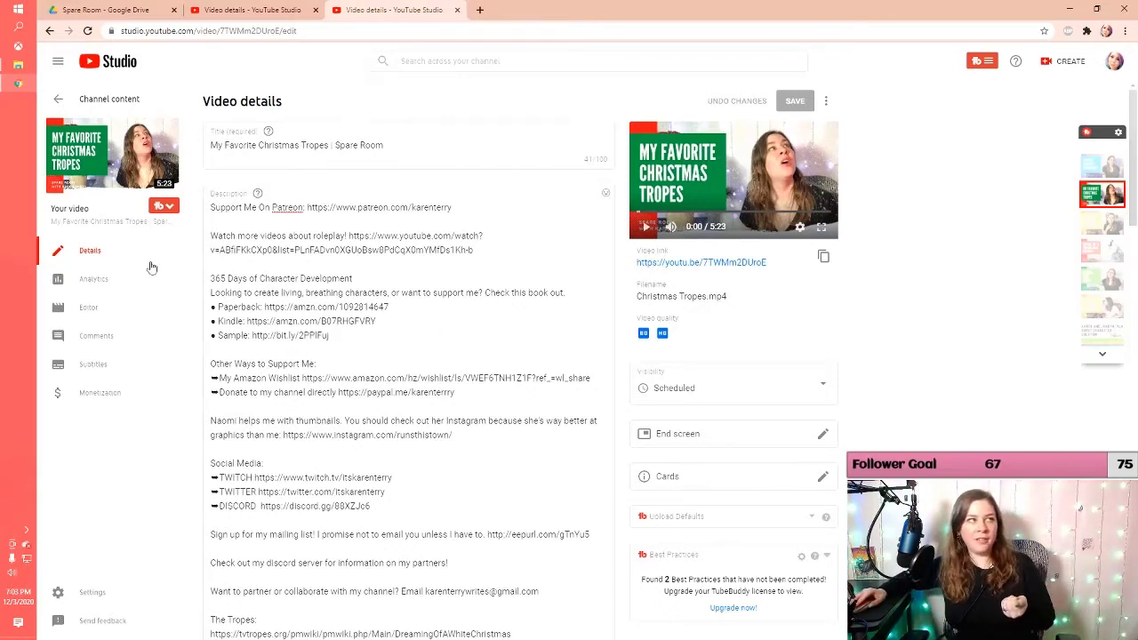
Close both YouTube Studio pages and bring the "Video Stats & Ideas" spreadsheet into the same browser window as Google Drive
left_click(458, 10)
left_click(315, 10)
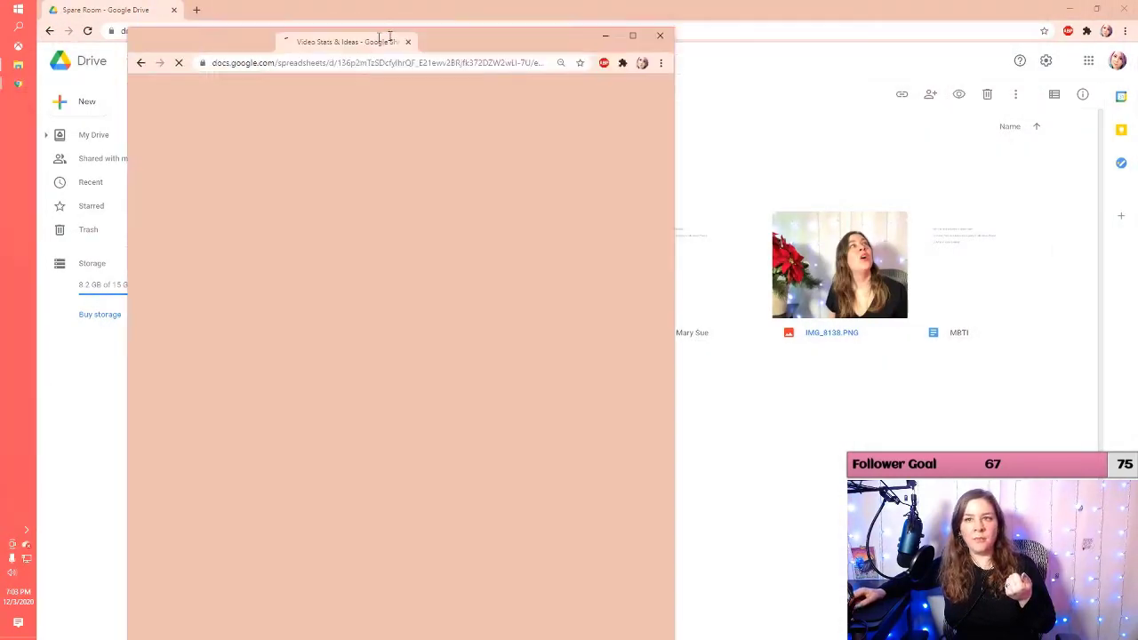
left_click_drag(381, 38, 254, 18)
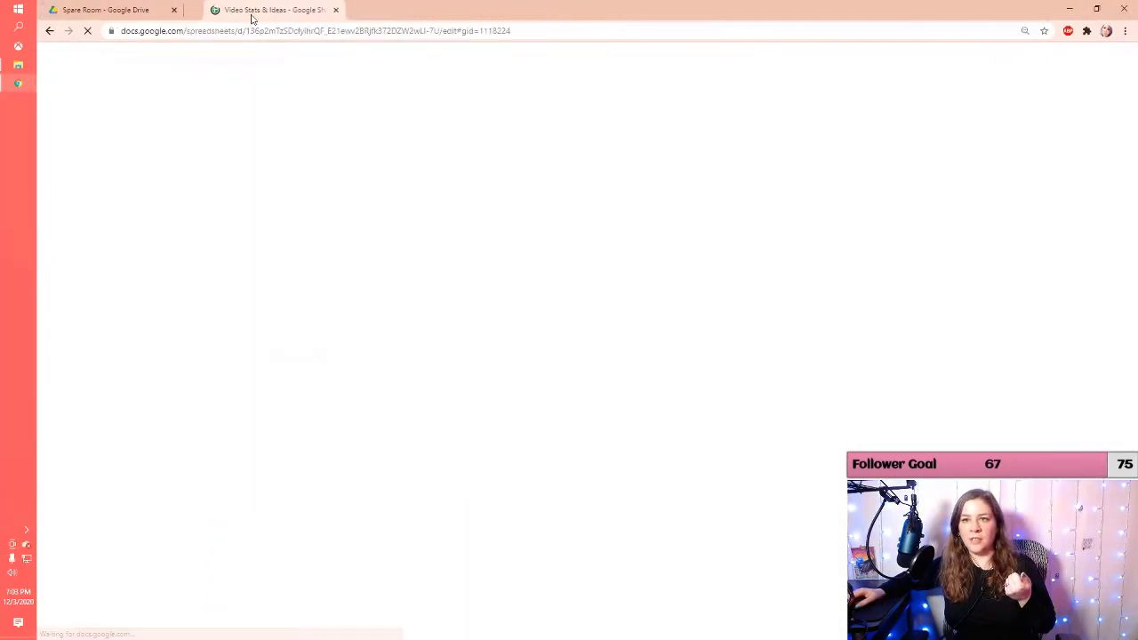
left_click(113, 18)
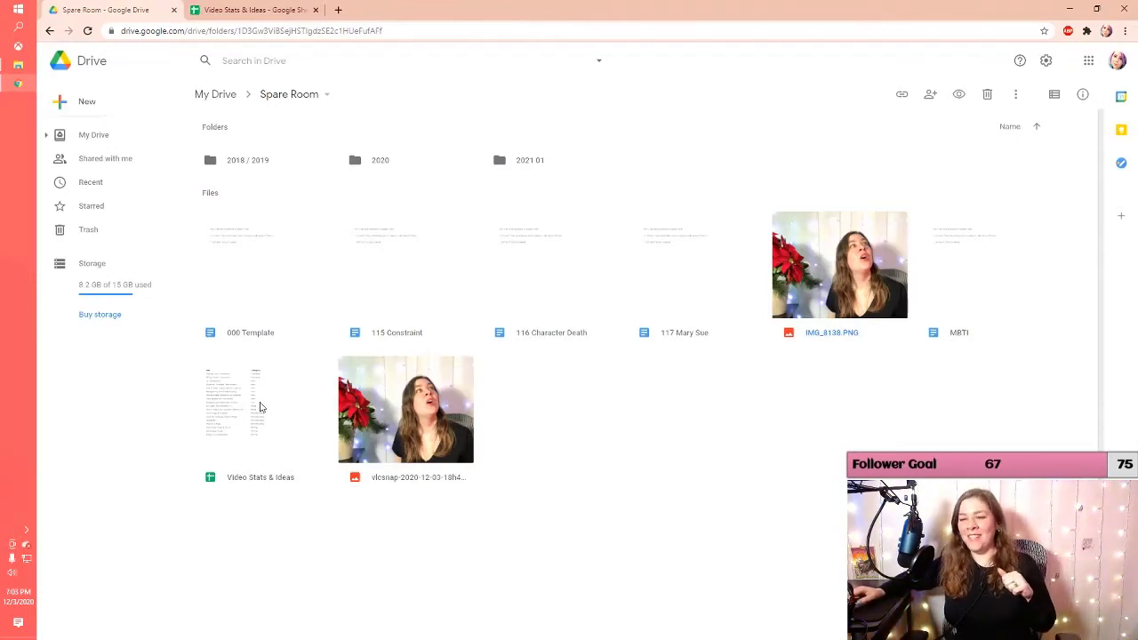
left_click(244, 13)
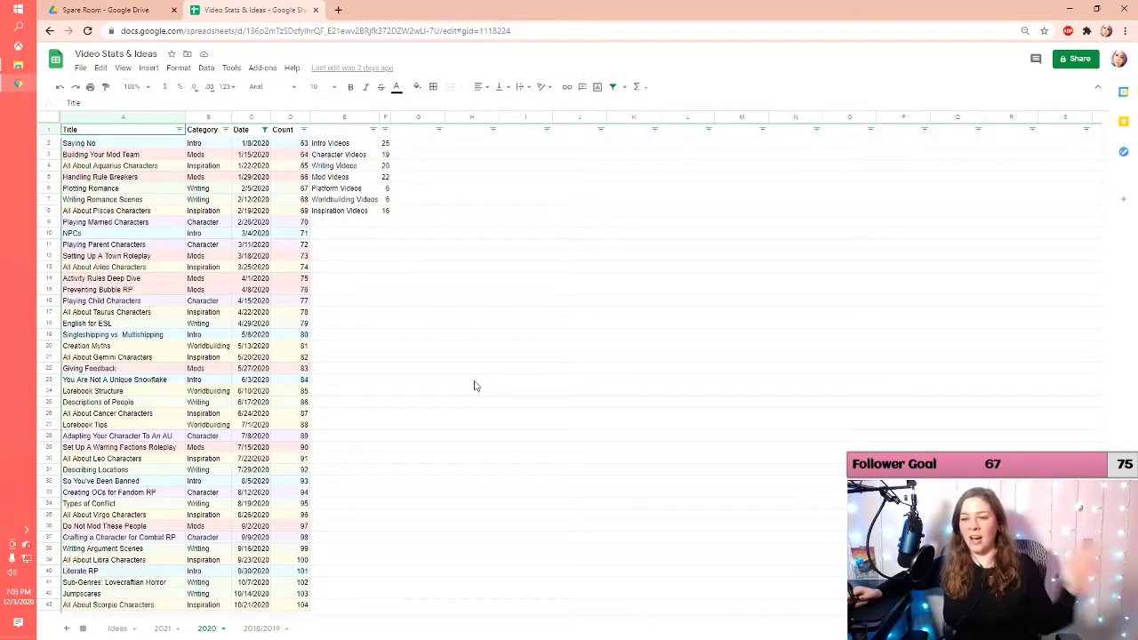
Look through the video lists in the 2020 and 2018/2019 sheets
scroll(474, 385, "down", 3)
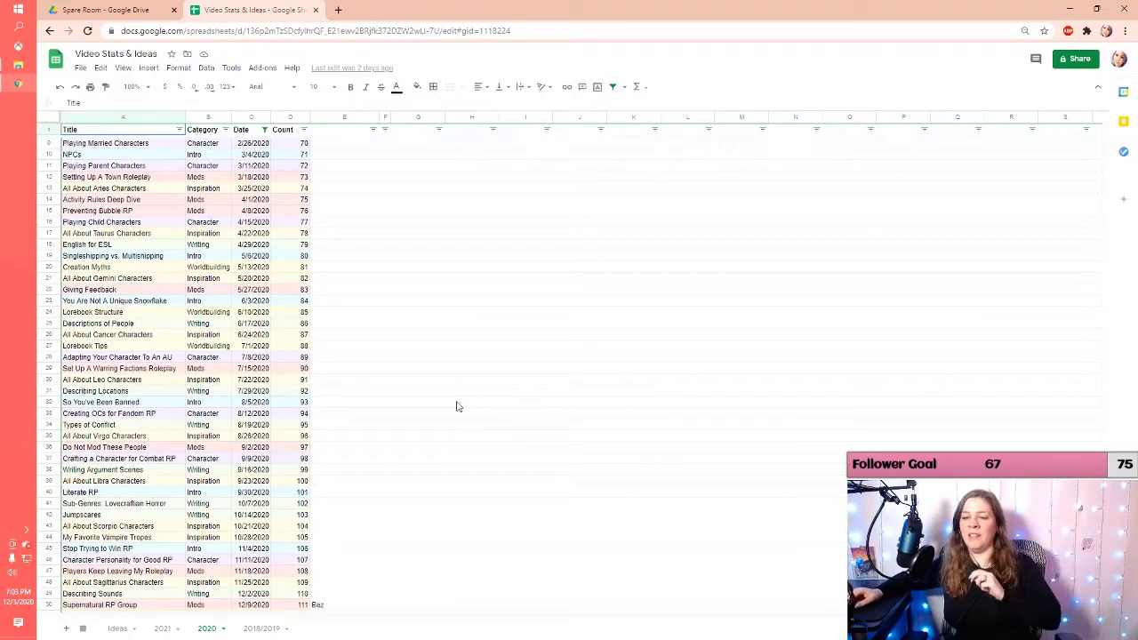
left_click(268, 632)
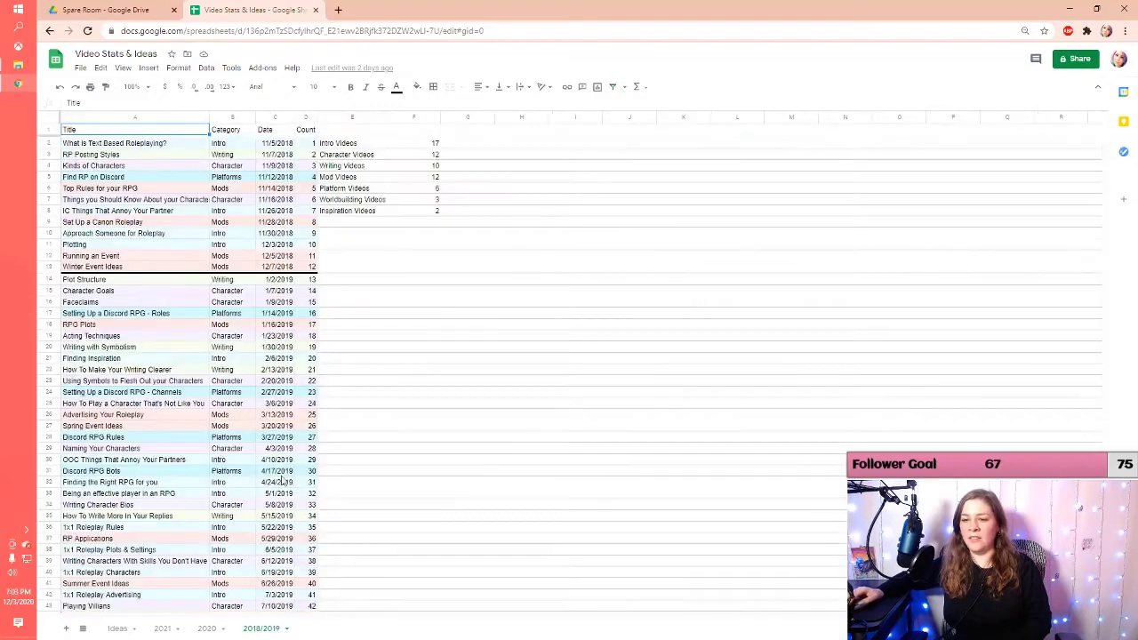
scroll(316, 525, "down", 15)
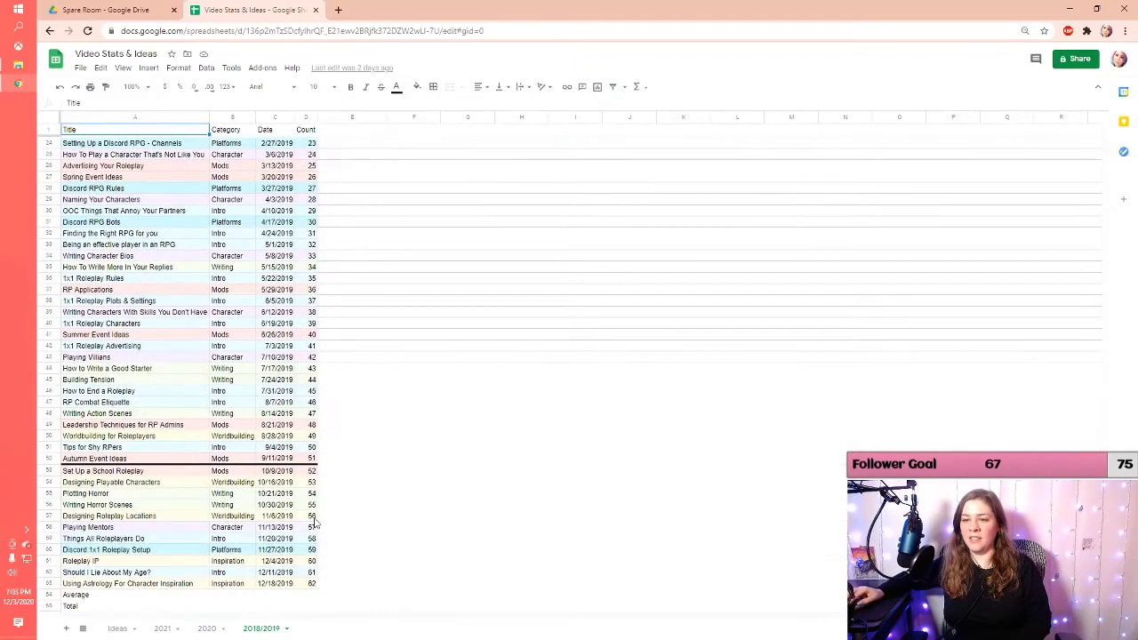
scroll(315, 524, "up", 15)
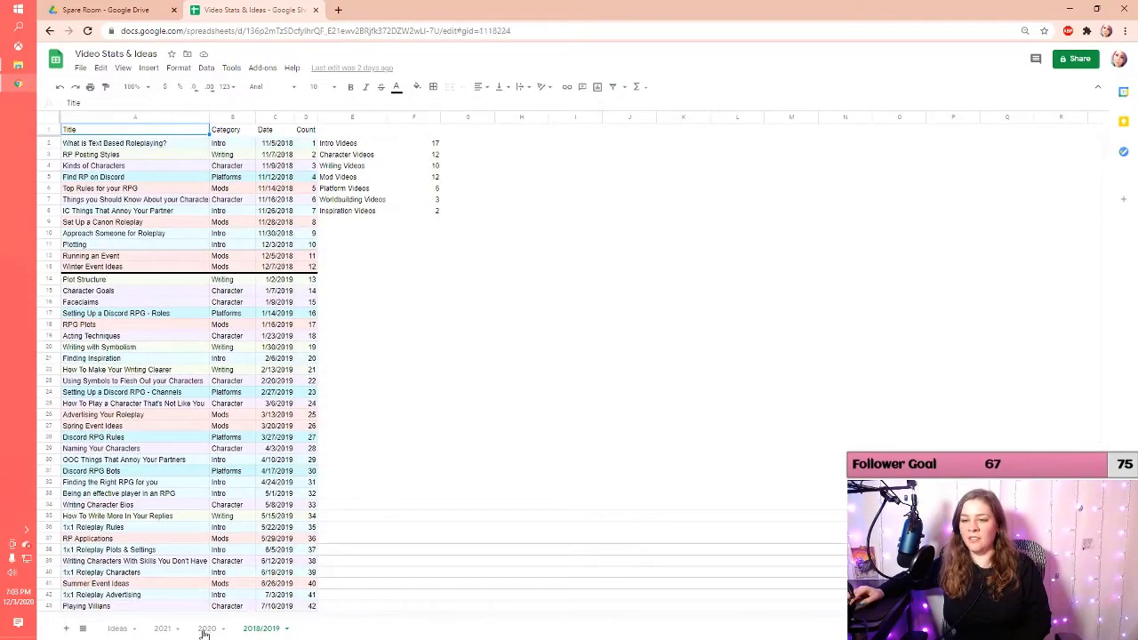
Return to the 2020 sheet and read through its video schedule down to the December entries
left_click(206, 628)
scroll(391, 489, "up", 3)
scroll(392, 489, "down", 5)
scroll(392, 490, "up", 1)
scroll(392, 489, "up", 3)
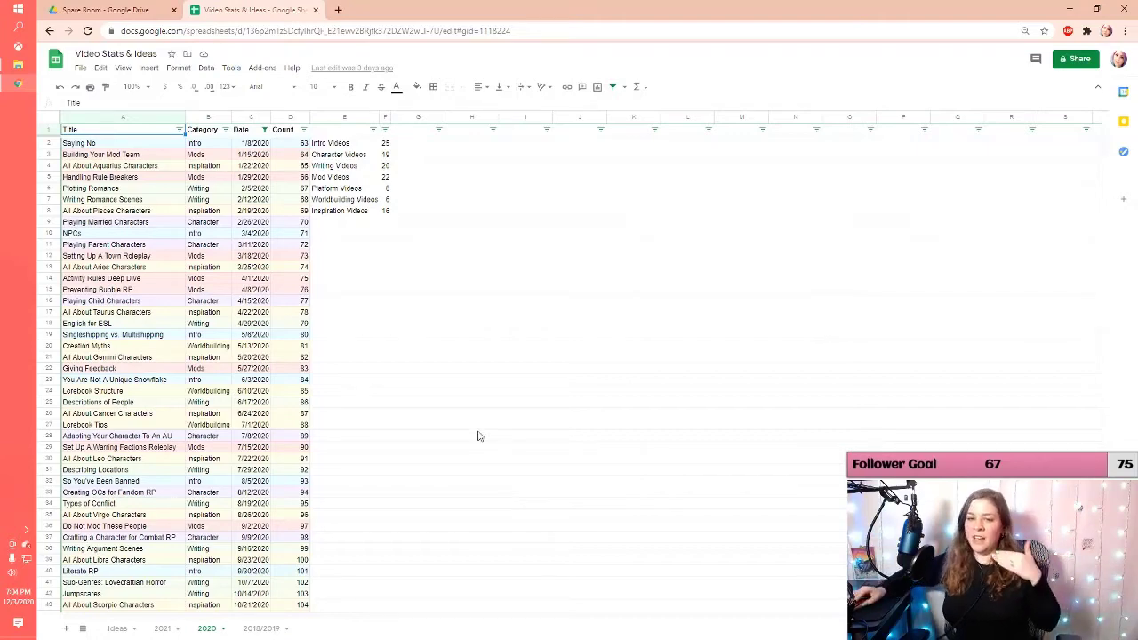
scroll(478, 436, "down", 6)
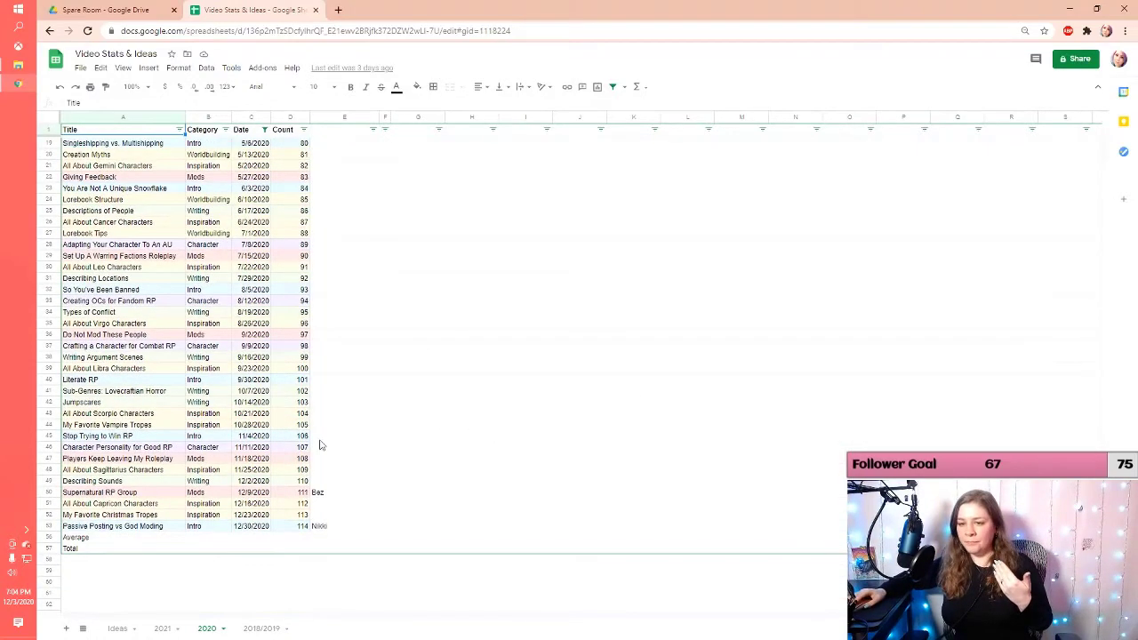
Highlight the December 2020 video titles from "Describing Sounds" onward, undo any accidental edit and clear the selection
left_click(98, 481)
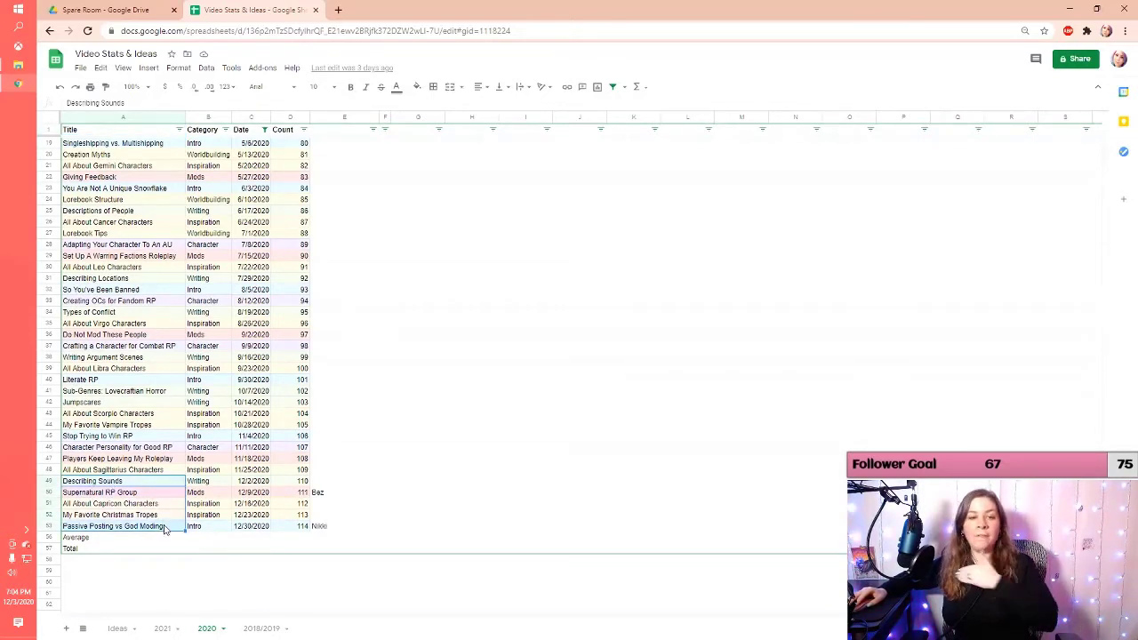
left_click(460, 516)
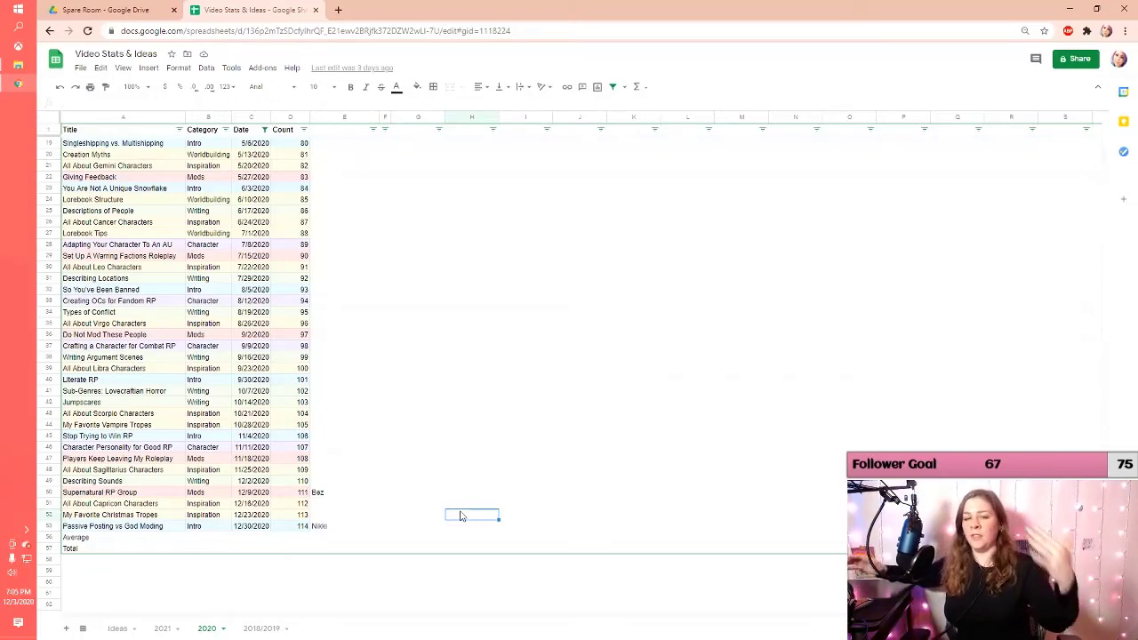
left_click(166, 481)
left_click(164, 515, "shift")
left_click_drag(165, 522, 166, 533)
key("ctrl+z")
left_click(450, 483)
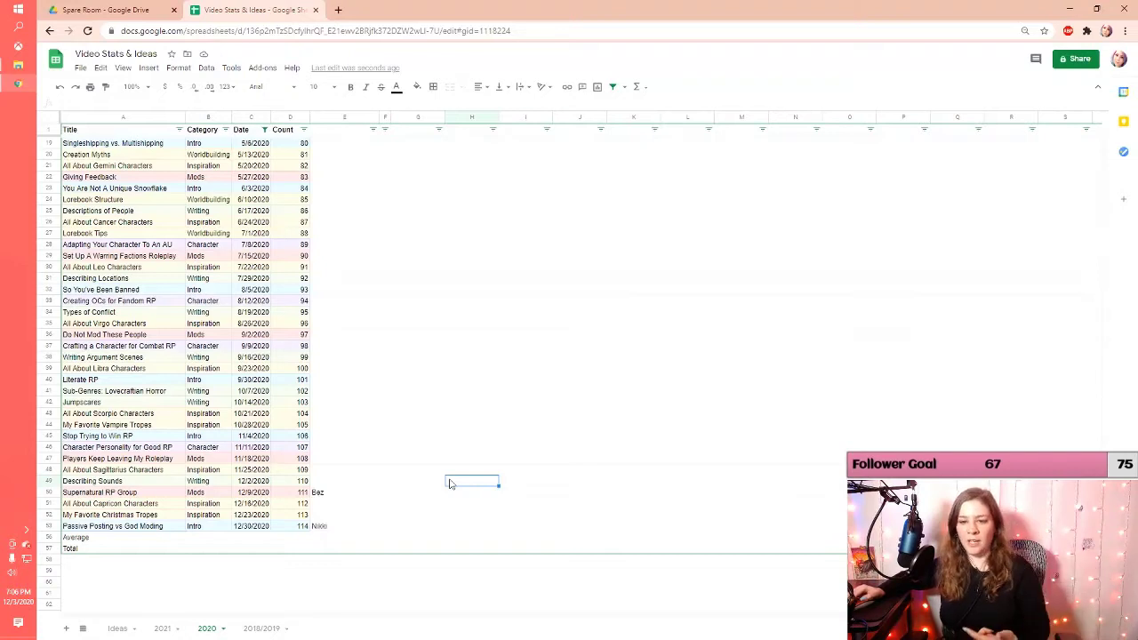
Check December 2020 in the system calendar and close it
left_click(31, 603)
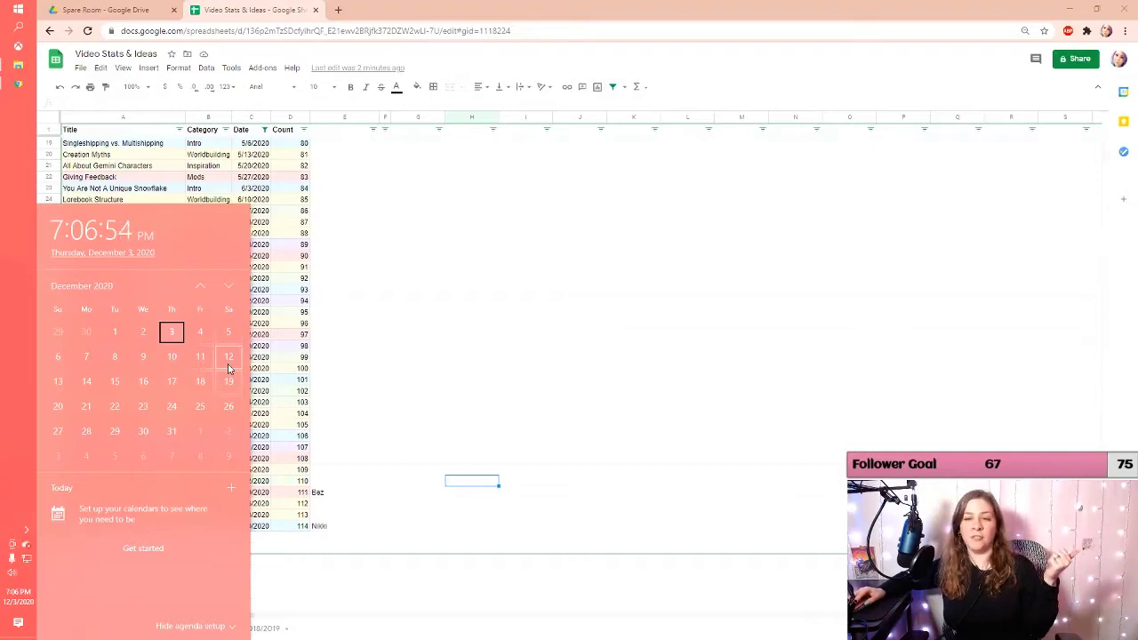
left_click(410, 371)
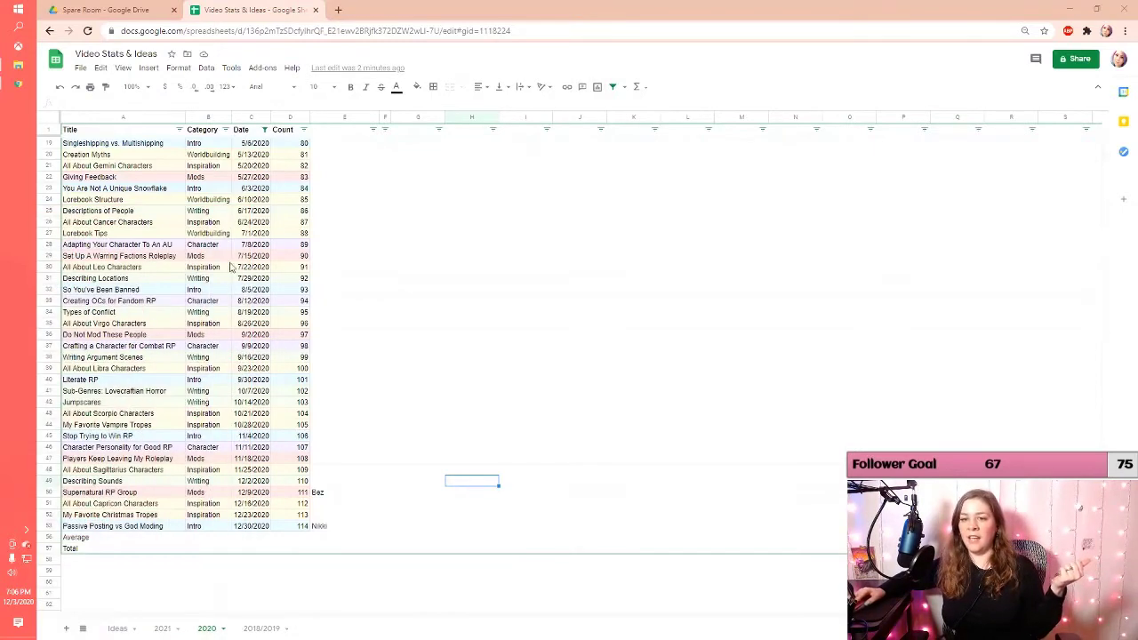
Delete the vlcsnap snapshot image and IMG_8138.PNG from the Spare Room folder in Google Drive
left_click(133, 11)
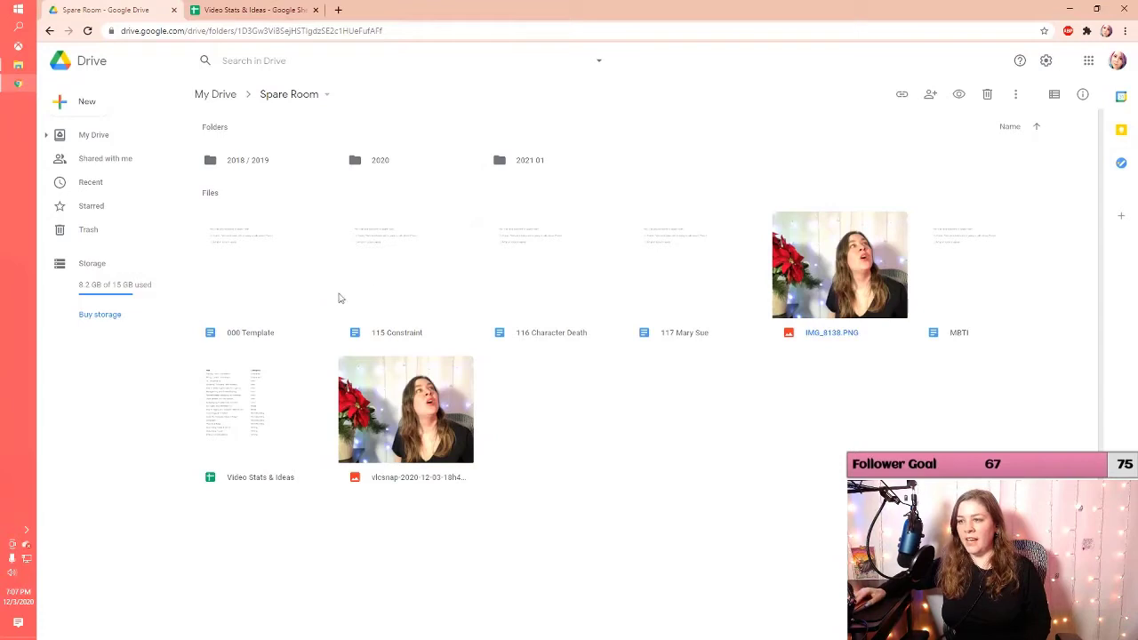
left_click(398, 418)
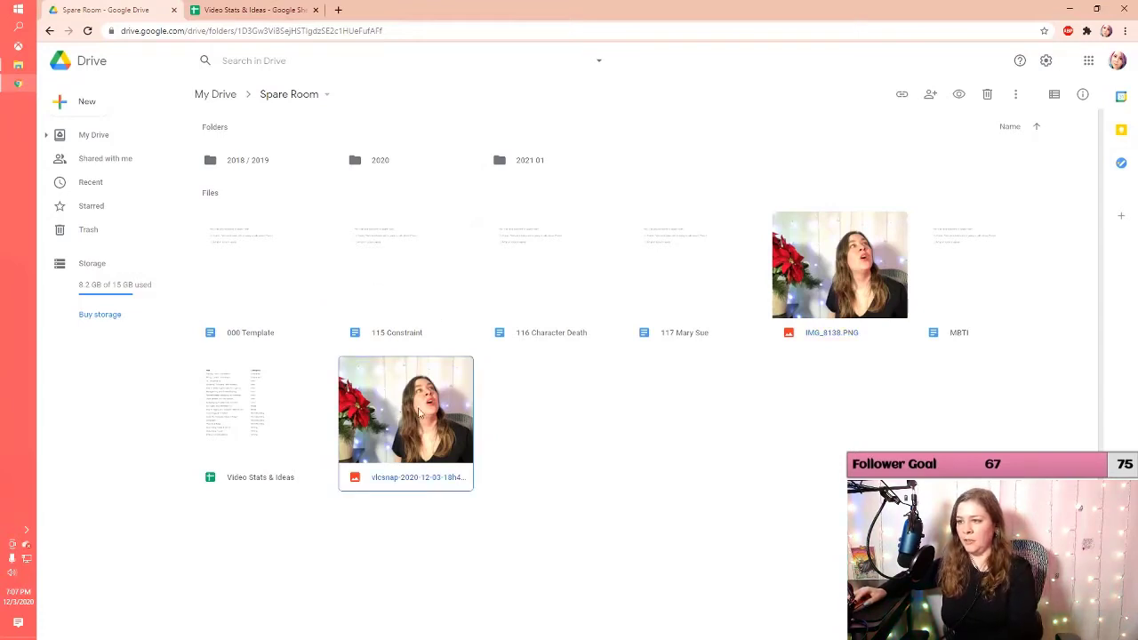
key("Delete")
left_click(842, 294)
key("Delete")
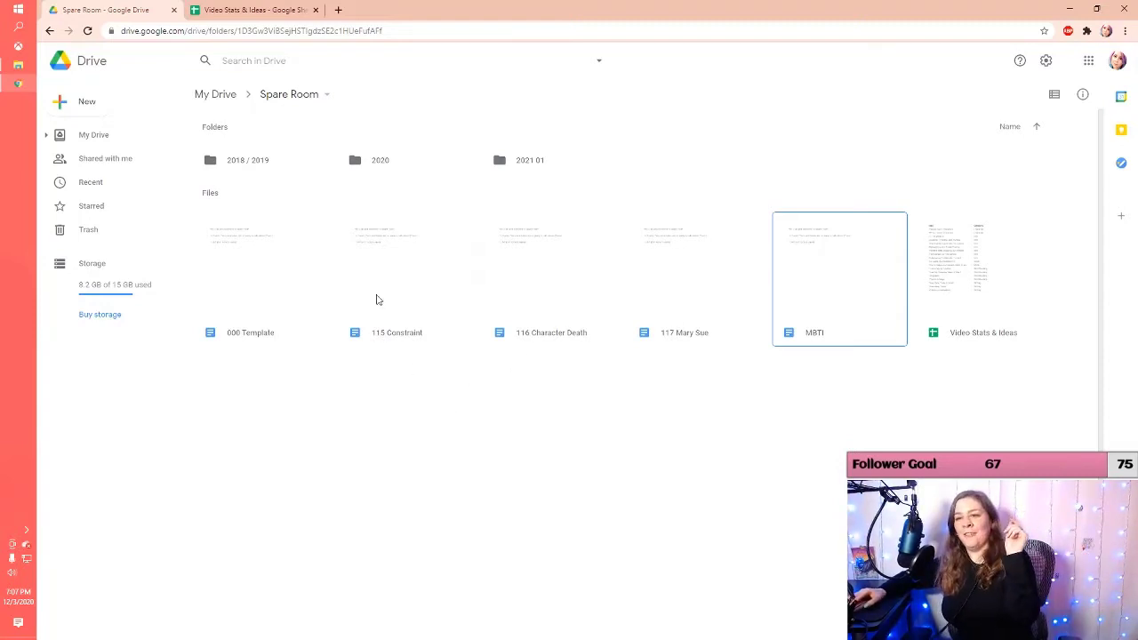
Open the 115 Constraint document and replace the [Topic] placeholder with "how to drive quality with constraints."
double_click(425, 291)
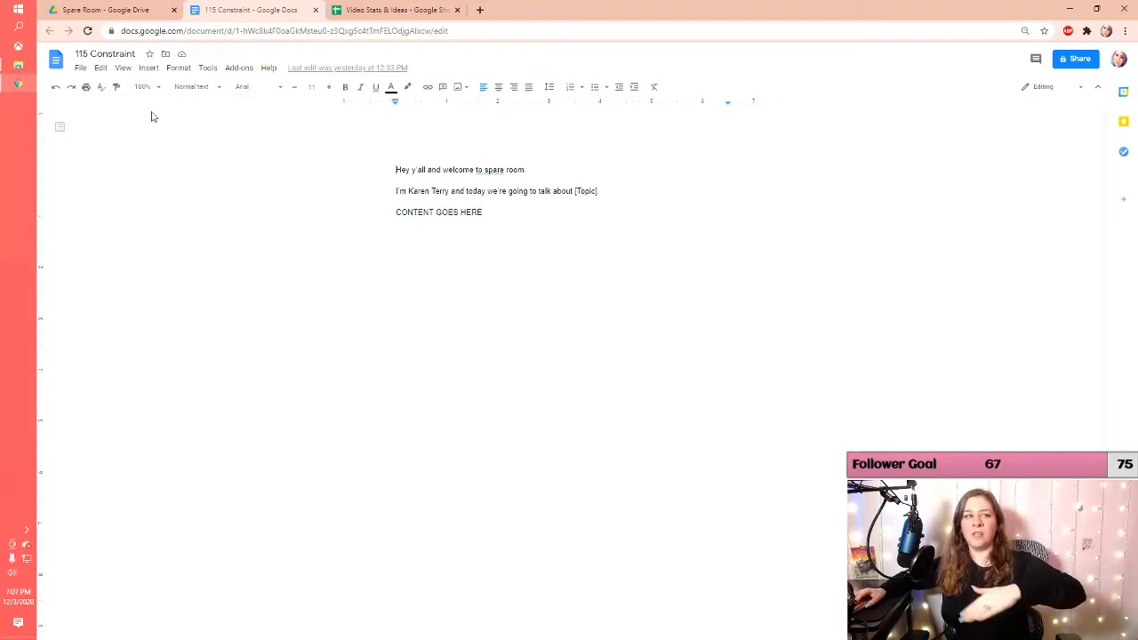
left_click(610, 191)
key("BackSpace")
key("BackSpace")
key("BackSpace")
key("BackSpace")
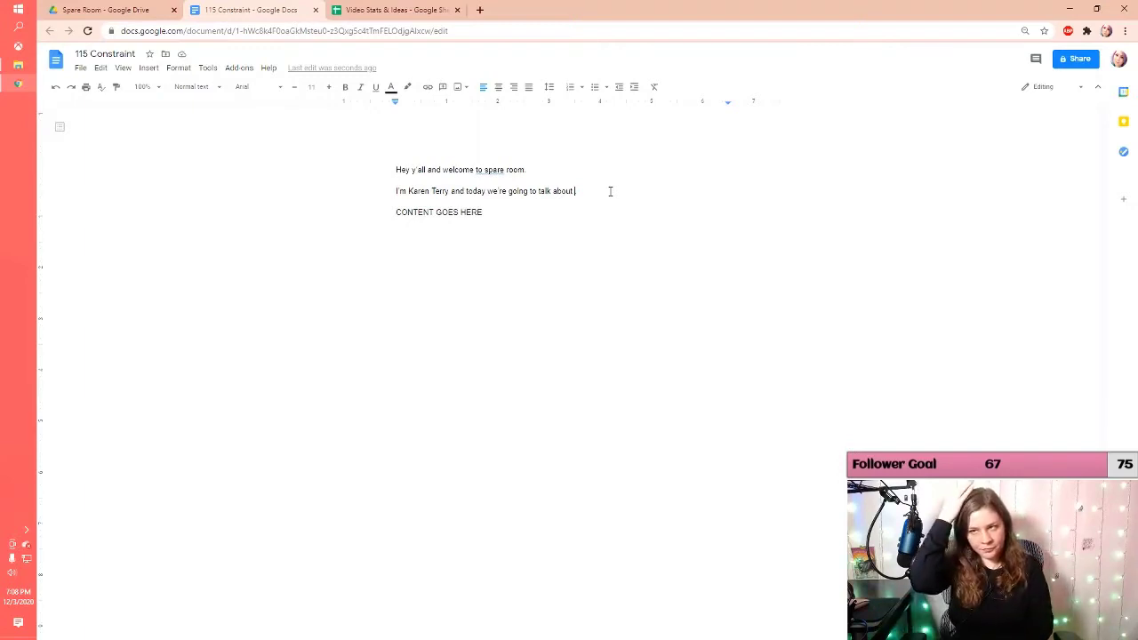
type("how to drive quality with const")
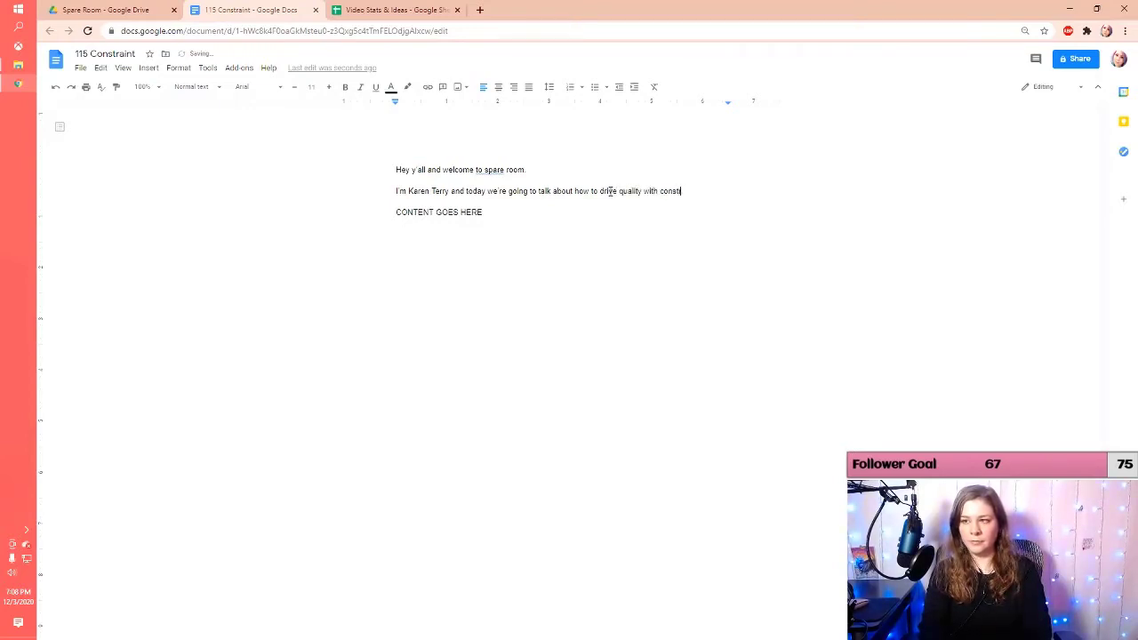
type("anints.")
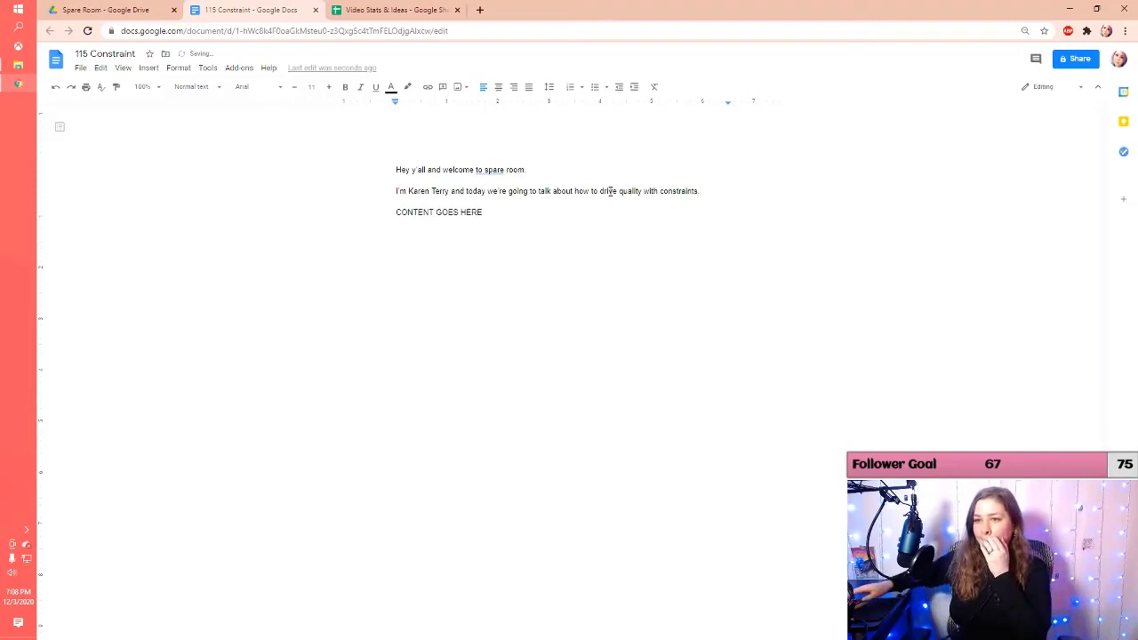
Replace the CONTENT GOES HERE placeholder with a bulleted list starting with "Talk about how quickly people forget things"
left_click_drag(537, 213, 346, 208)
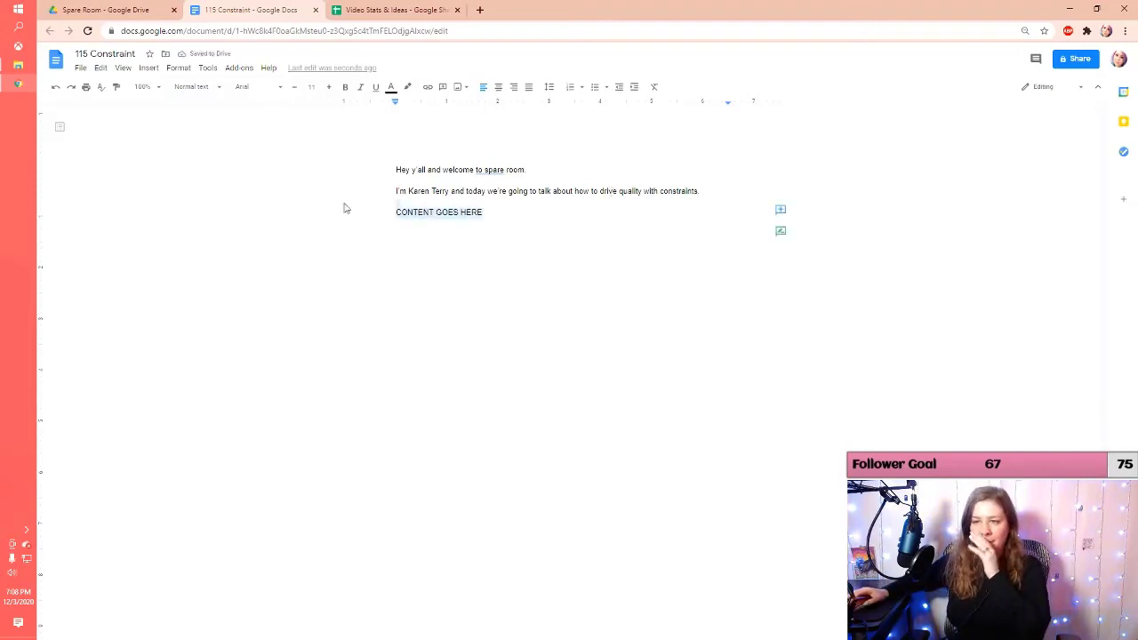
left_click(497, 215)
left_click(389, 214, "shift")
key("BackSpace")
left_click(596, 93)
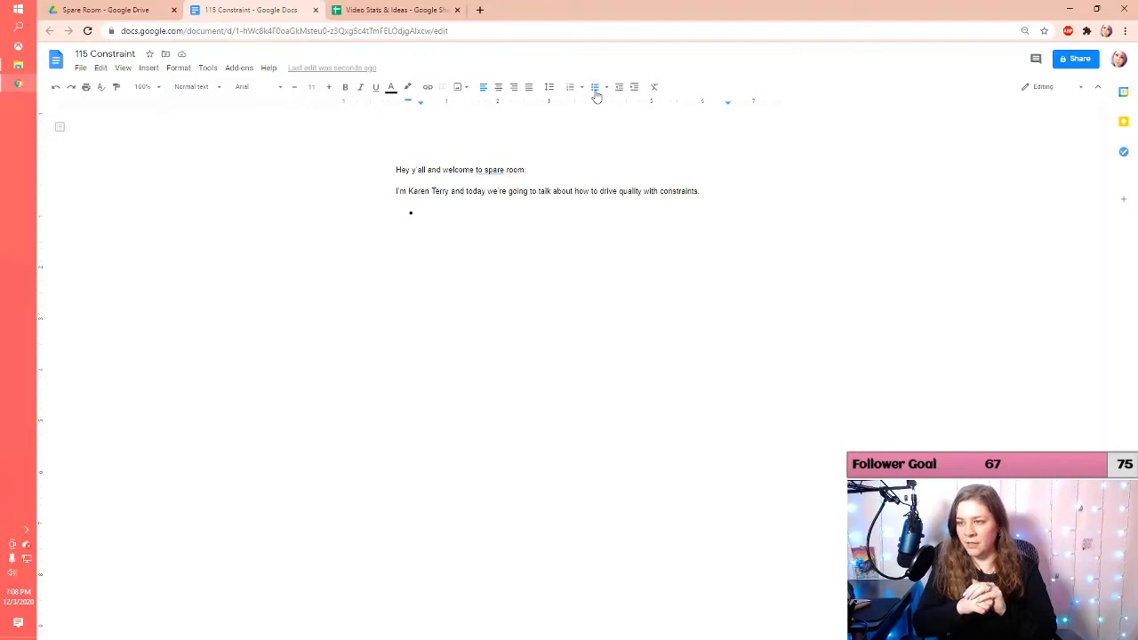
type("Talk about how qu")
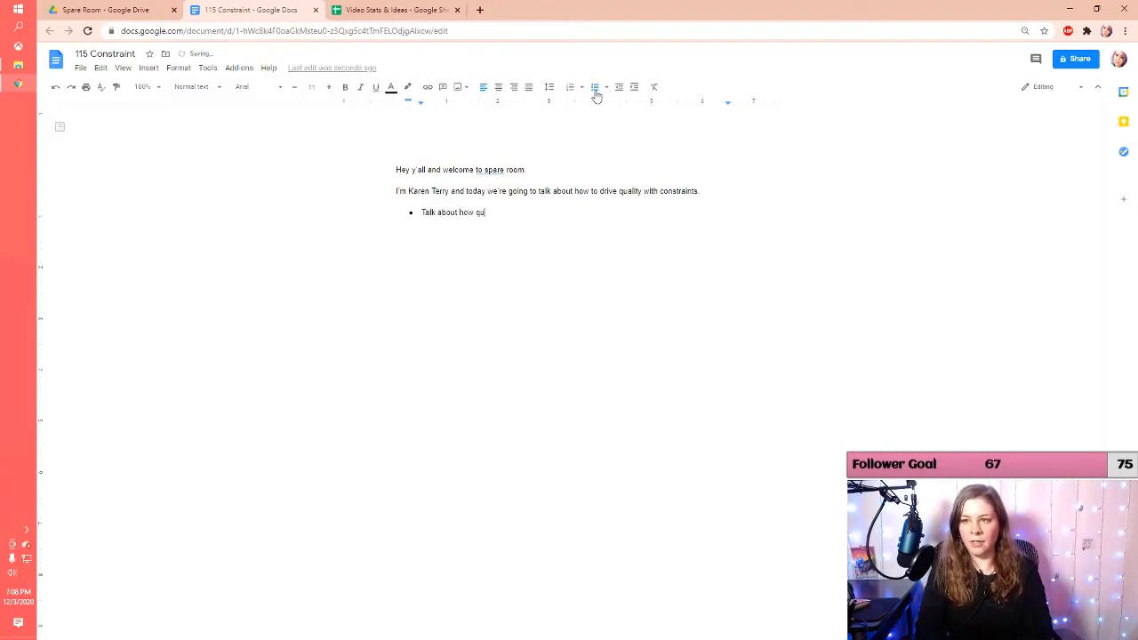
type("ickly people forget th")
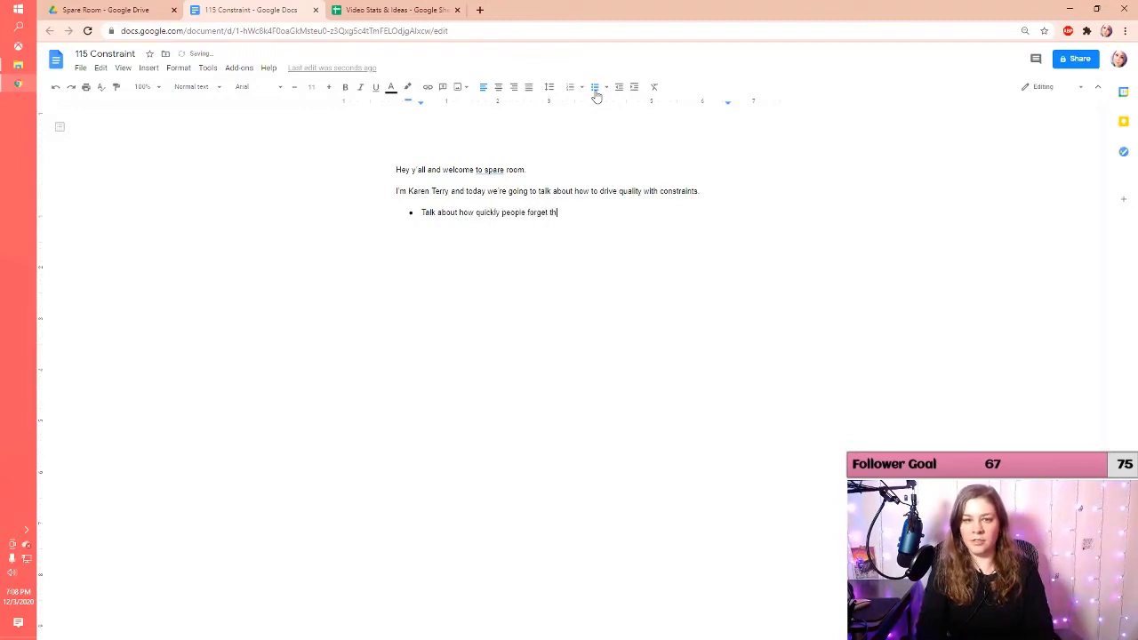
type("ings")
Add bullet "How hard it is to look at a blank page" and above it "How many different ideas someone can hold in their head at once"
key("Return")
type("How hard it is to lo")
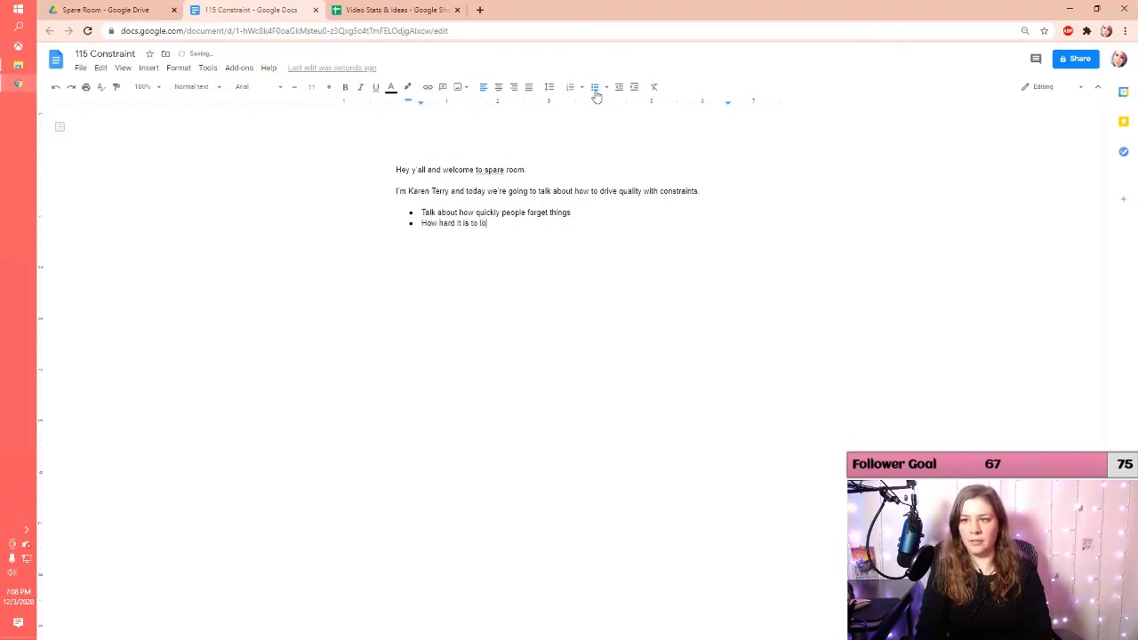
type("ok at a blank page")
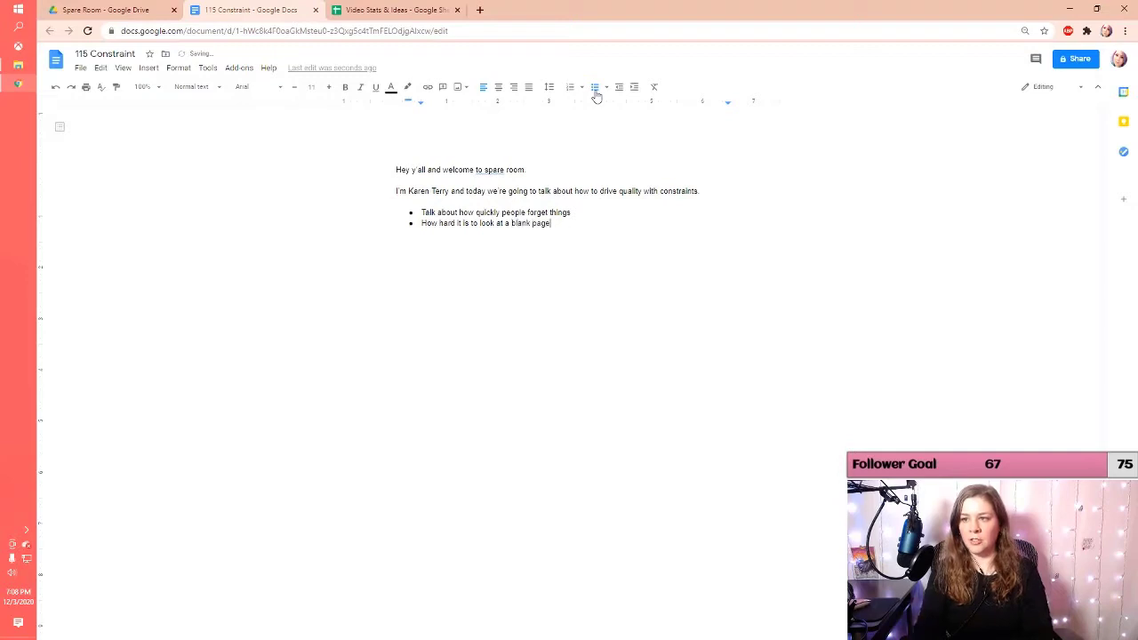
key("Return")
type("How many different ideas som")
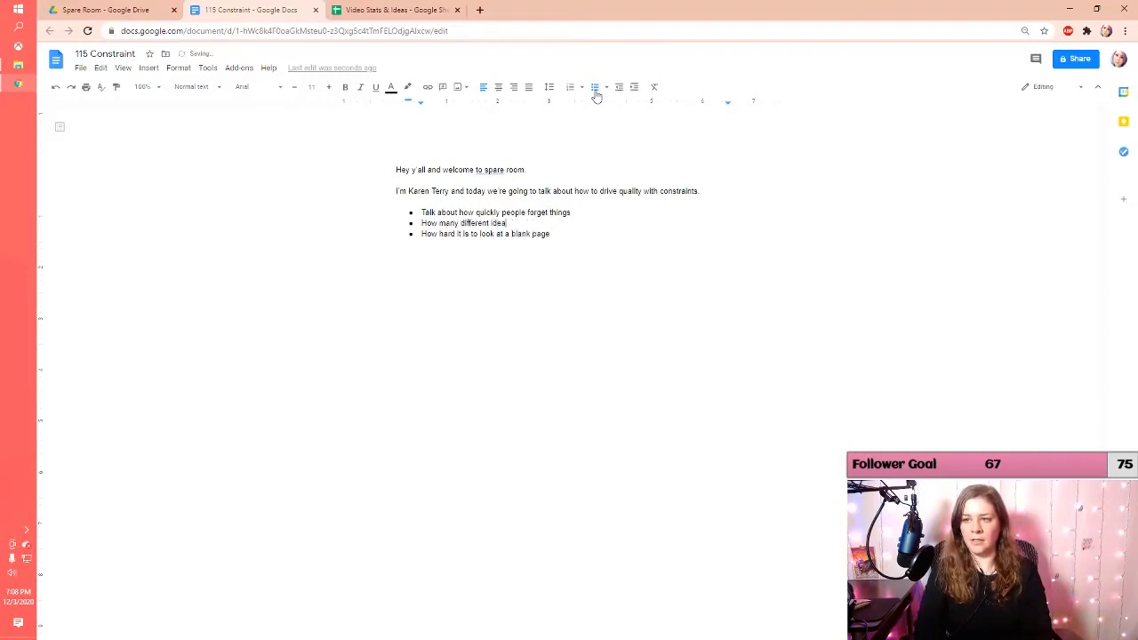
type("eone can h")
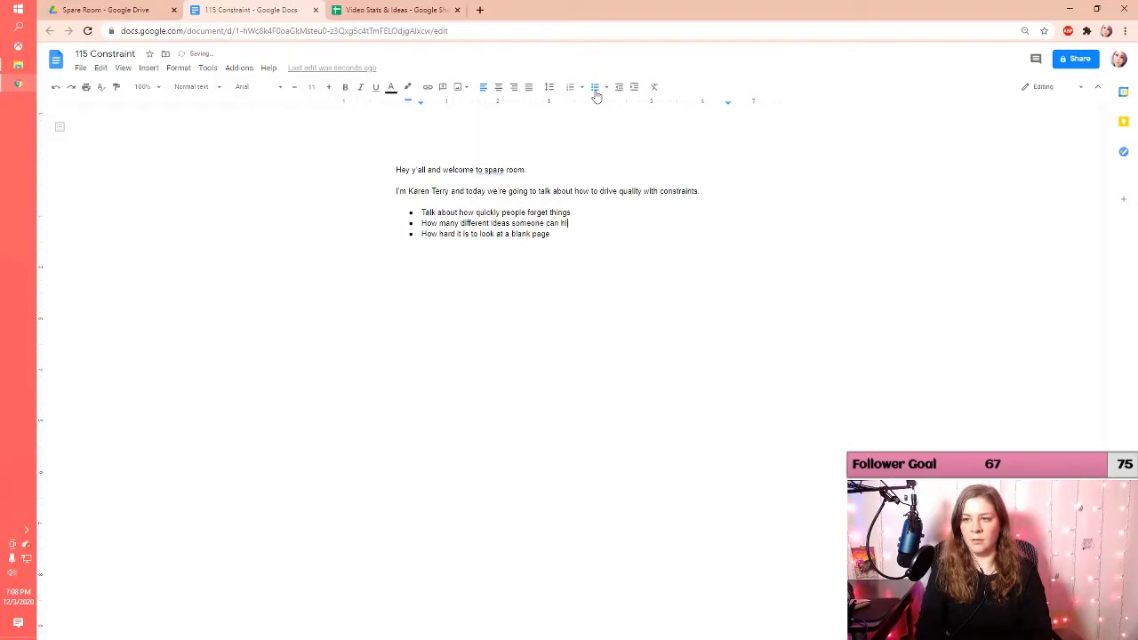
type("old in their head at once")
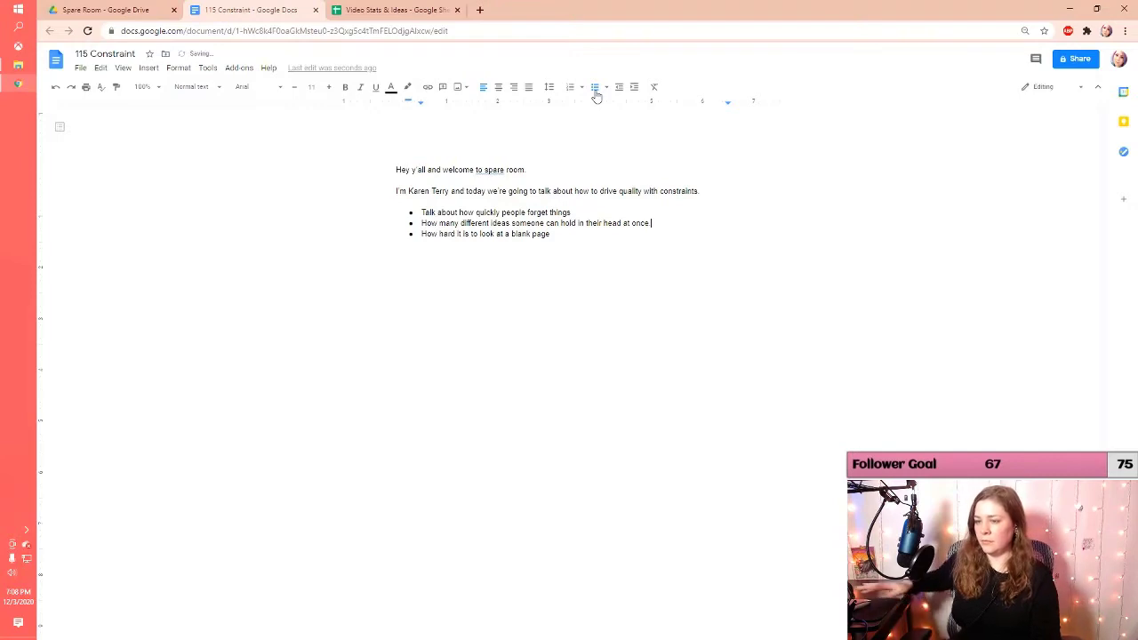
Move the bullet about how quickly people forget things below the "How many different ideas" bullet and remove the leftover empty line
left_click_drag(591, 215, 418, 214)
key("ctrl+c")
key("BackSpace")
left_click(656, 224)
key("Return")
key("ctrl+v")
left_click(423, 216)
key("BackSpace")
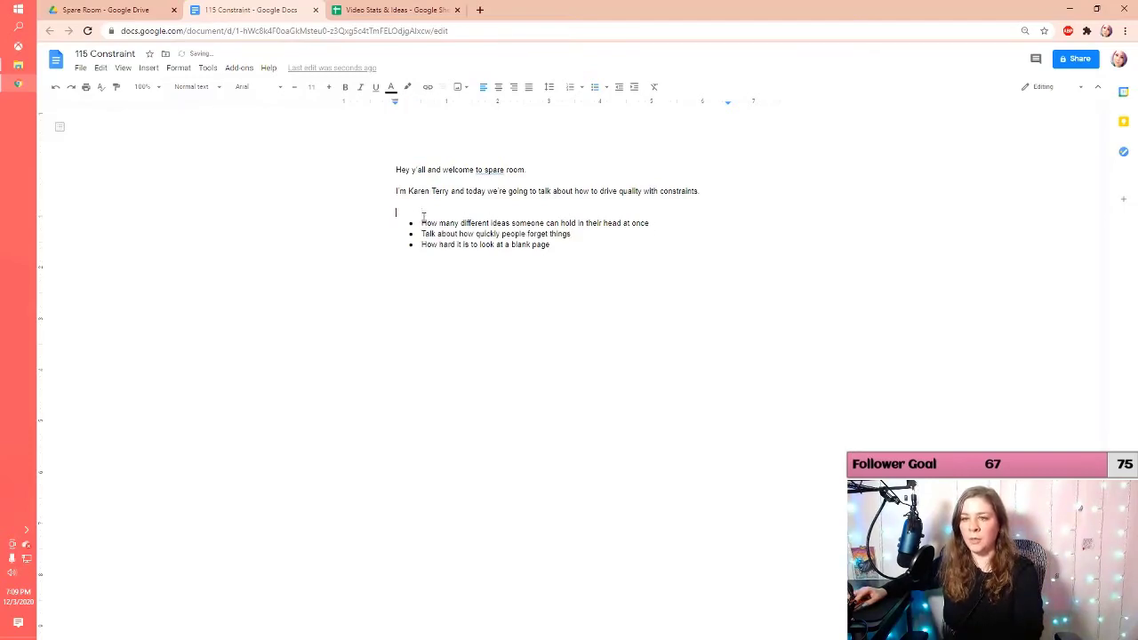
key("BackSpace")
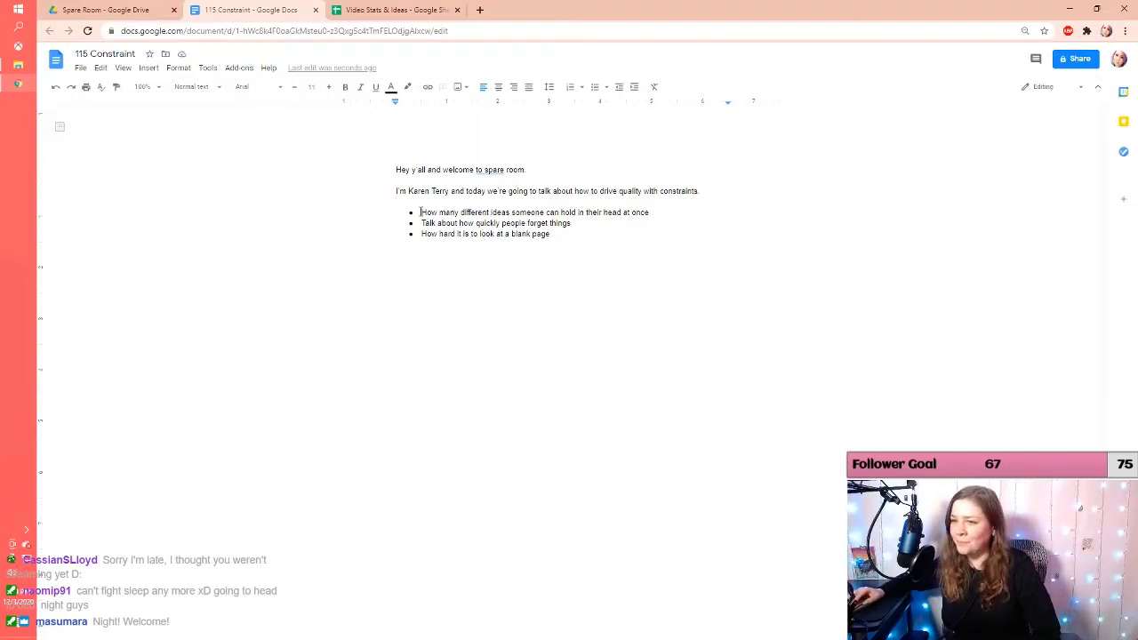
Add the bullet "Reference the creativity video" at the end of the list
left_click(574, 234)
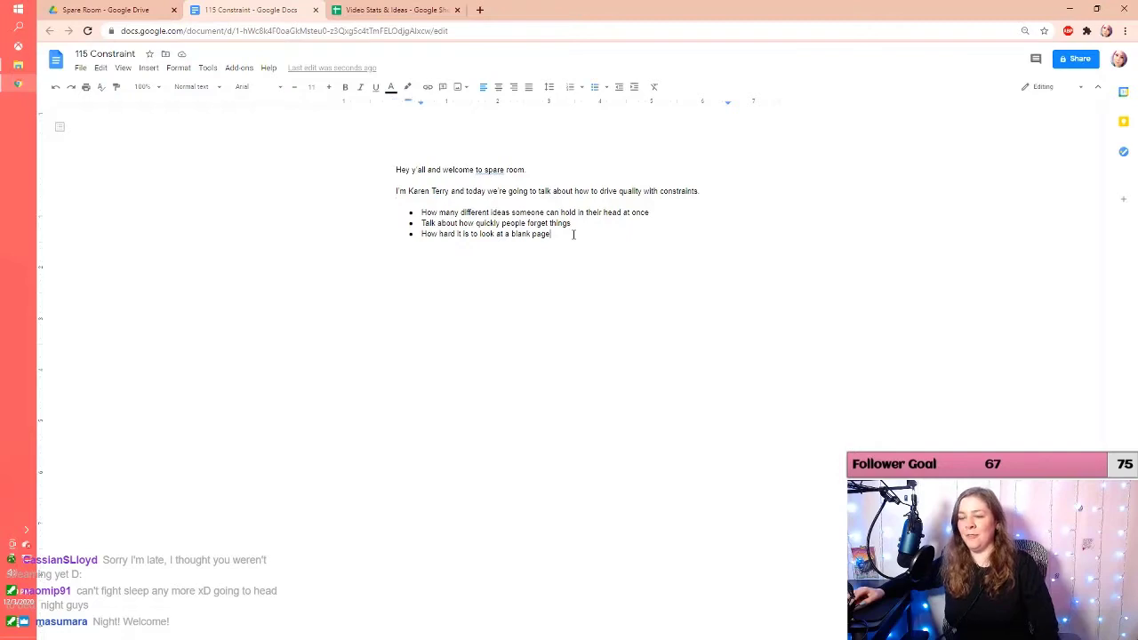
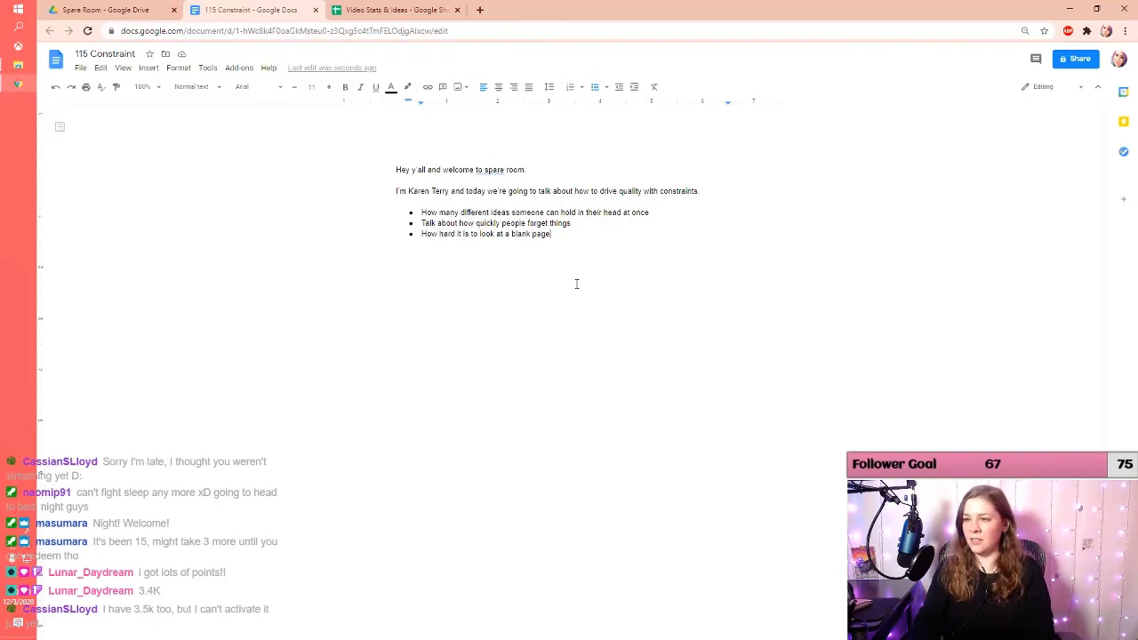
key("Return")
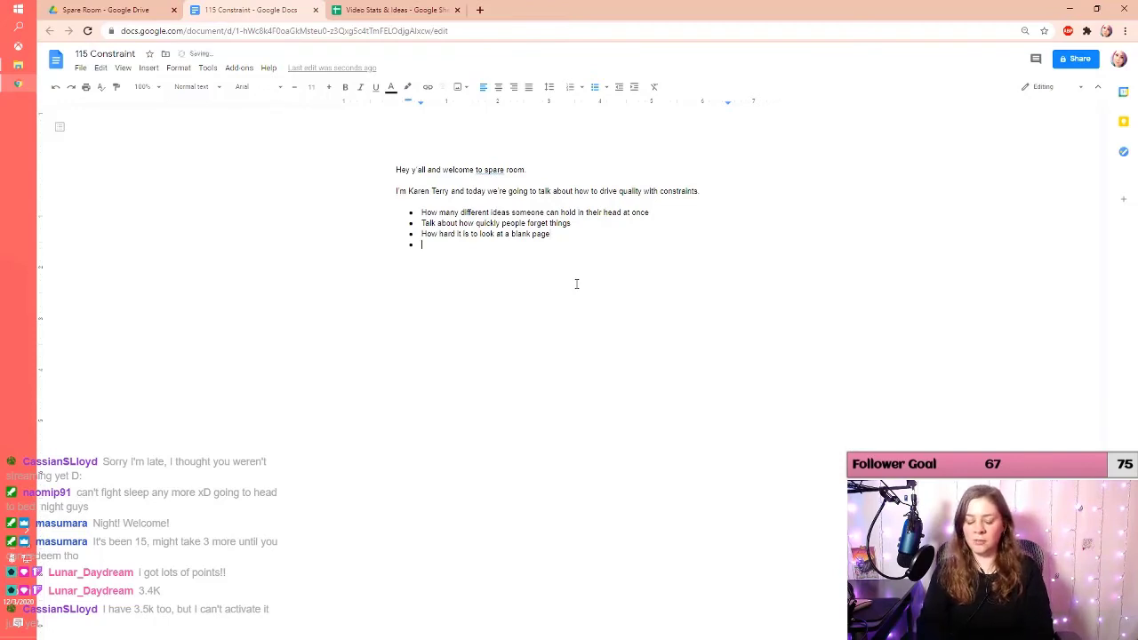
type("Reference the creativity video")
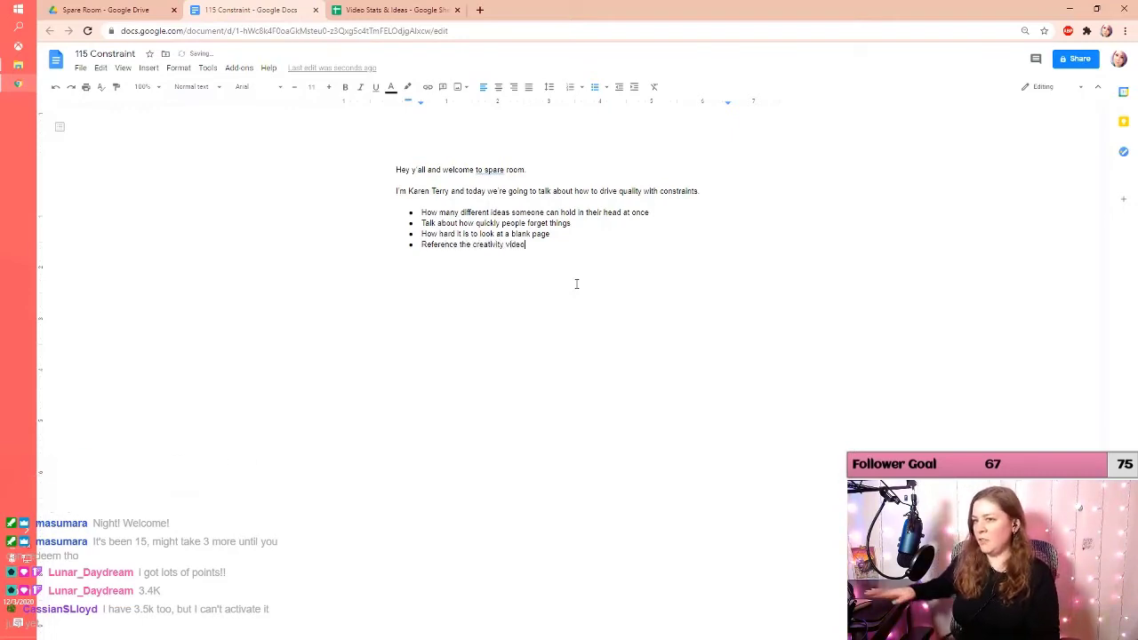
Search Google Drive for "creativity" and "creative", and open the document "084 You Are Not A Beautiful And Unique Snowflake"
left_click(137, 13)
left_click(227, 61)
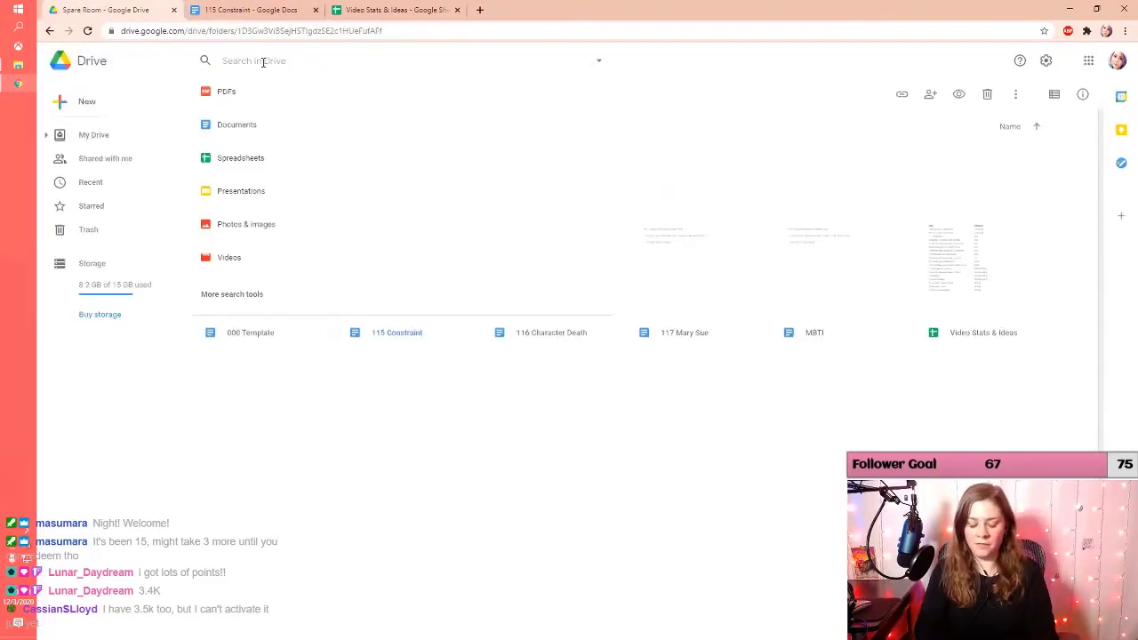
type("creativity")
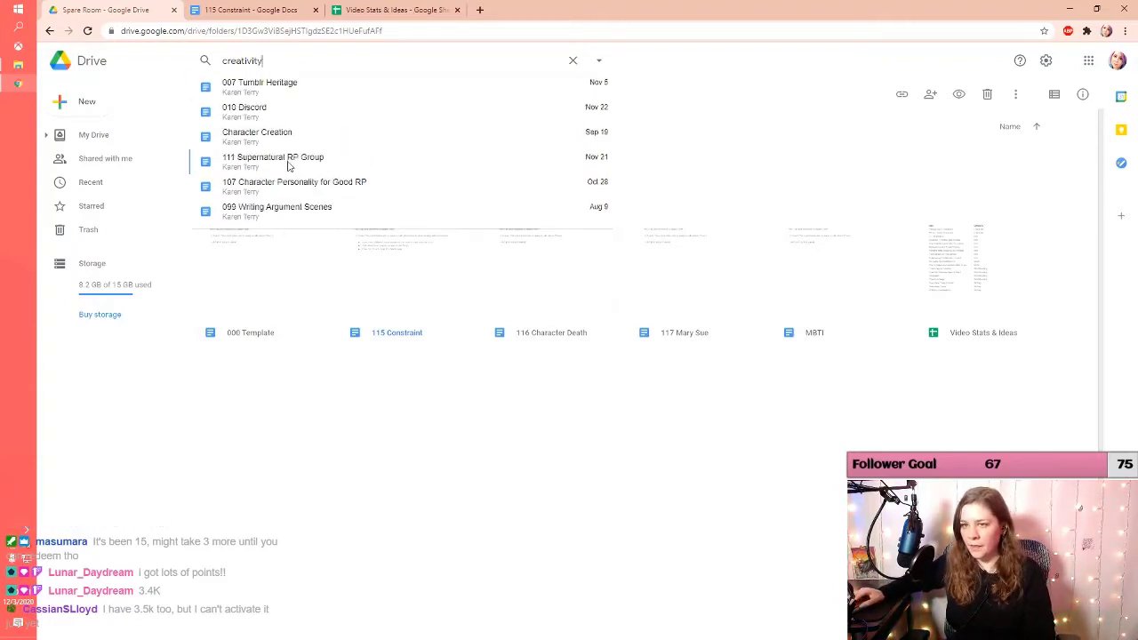
left_click_drag(282, 58, 208, 56)
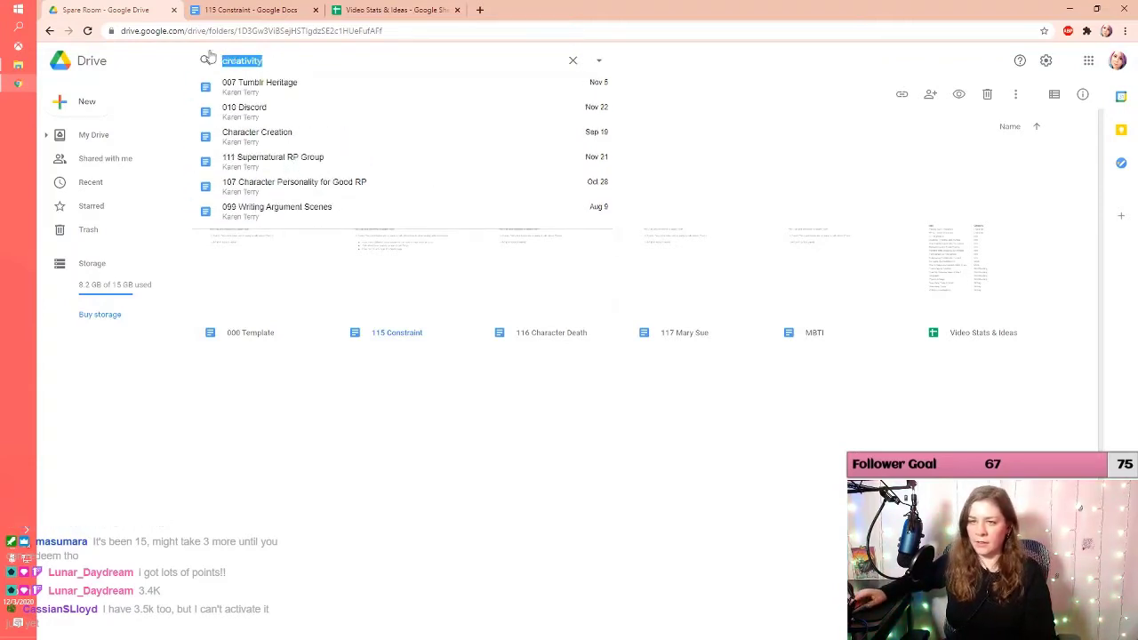
type("creative")
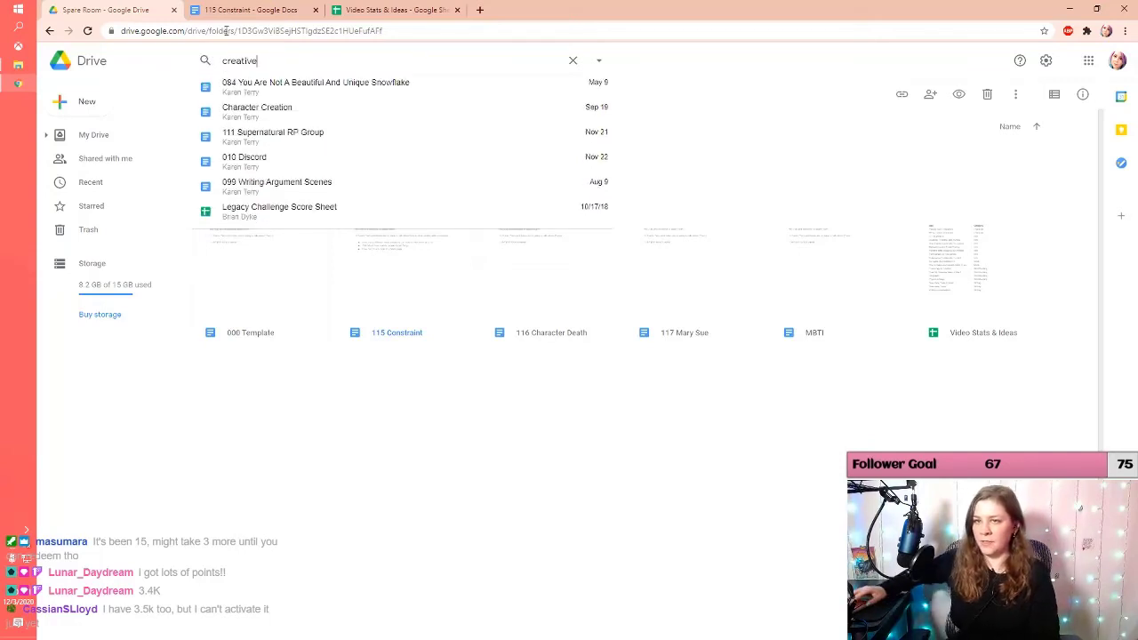
left_click(259, 89)
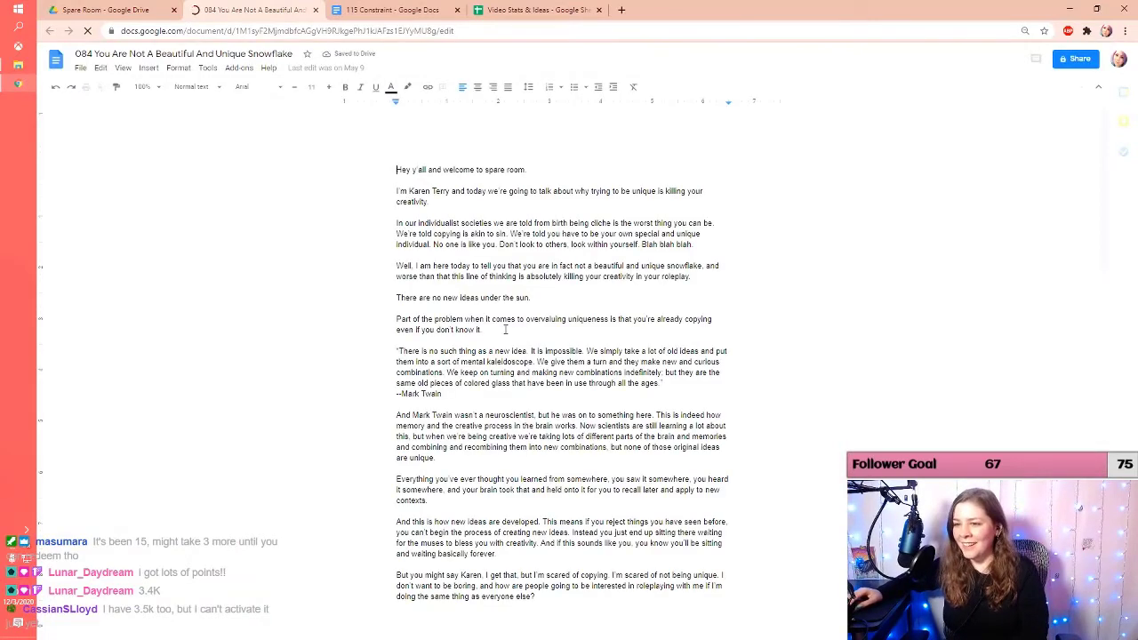
Read through the 084 script for passages on creativity, tropes and how new ideas develop
scroll(551, 293, "down", 2)
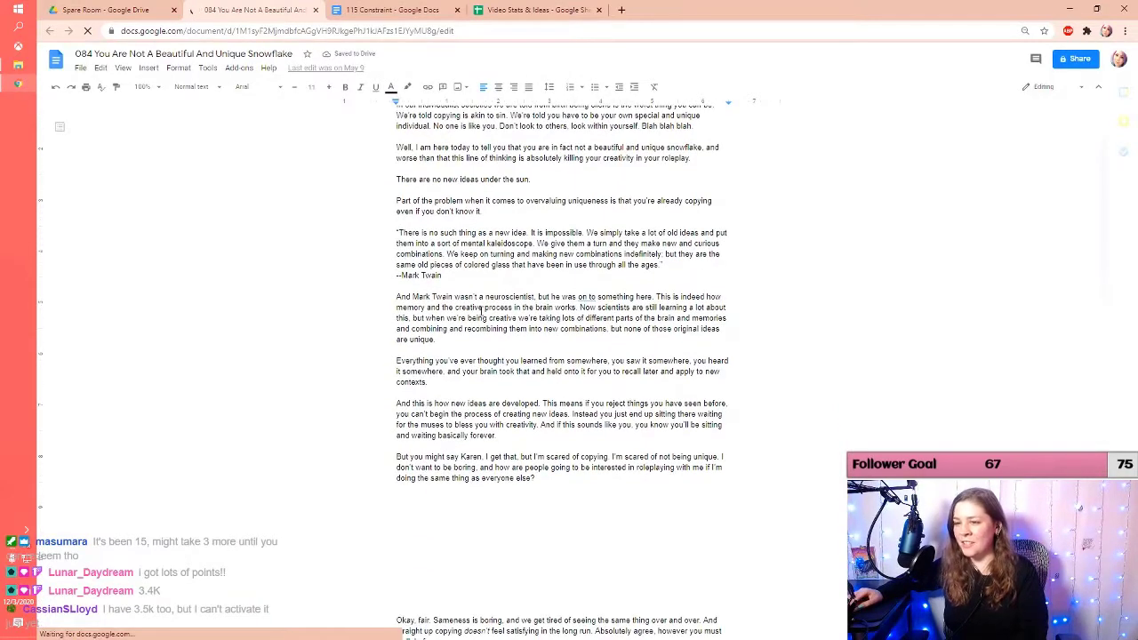
scroll(480, 311, "down", 1)
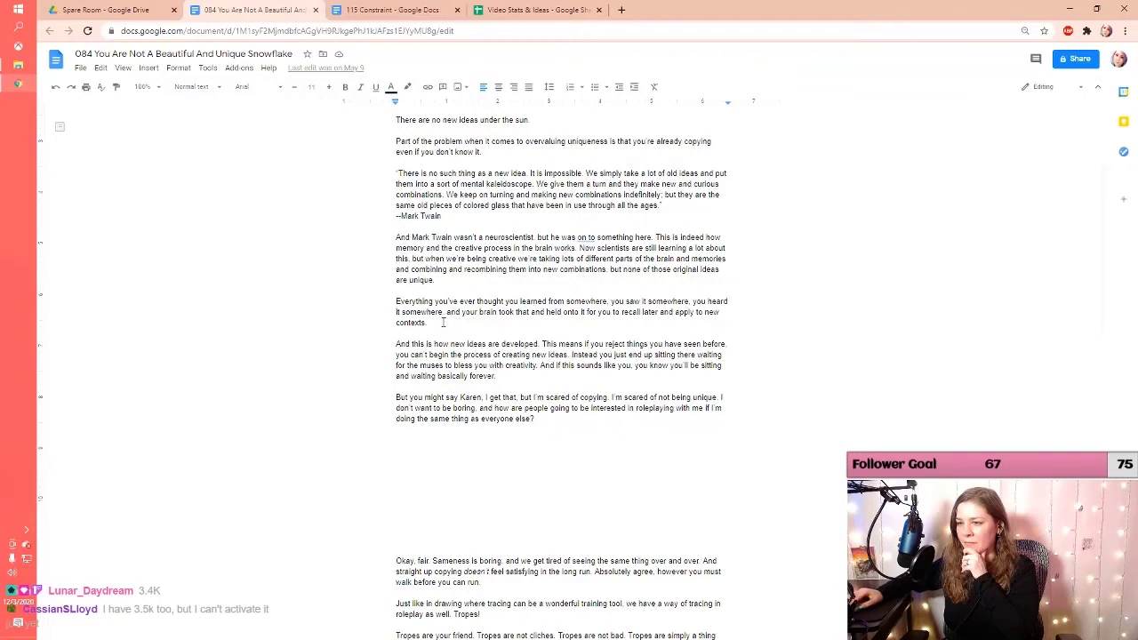
scroll(434, 322, "down", 1)
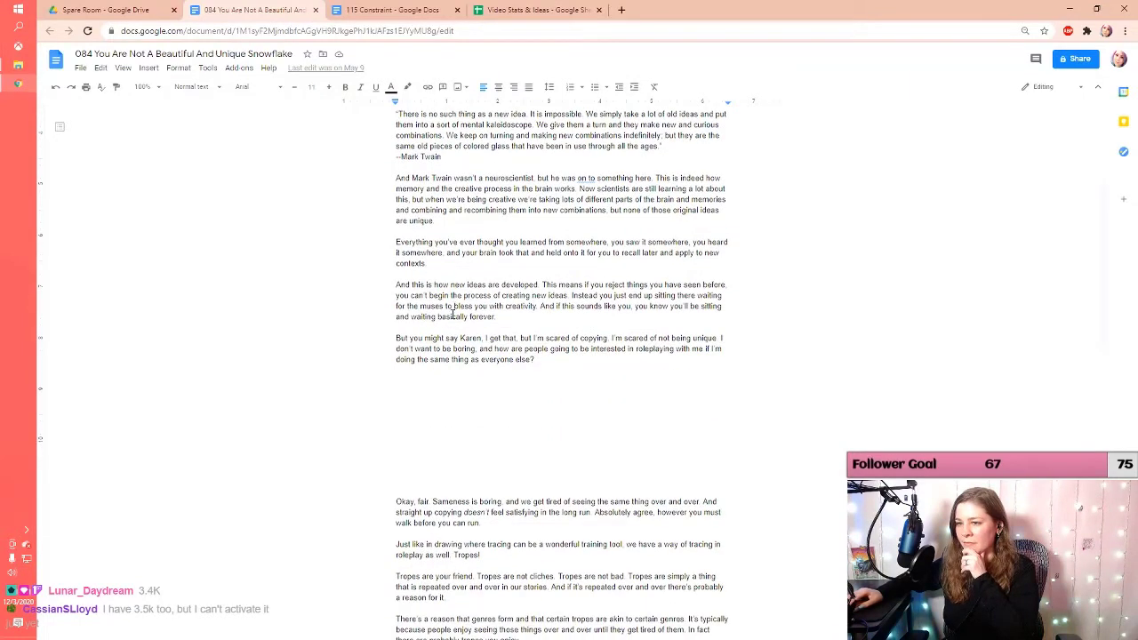
scroll(628, 342, "down", 1)
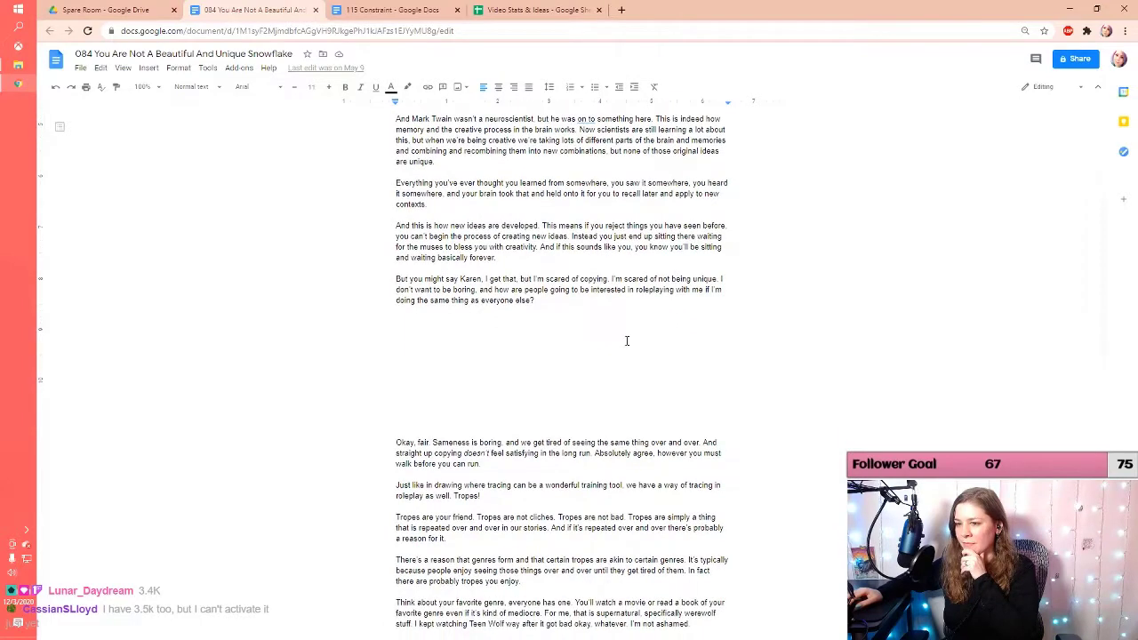
scroll(530, 389, "down", 2)
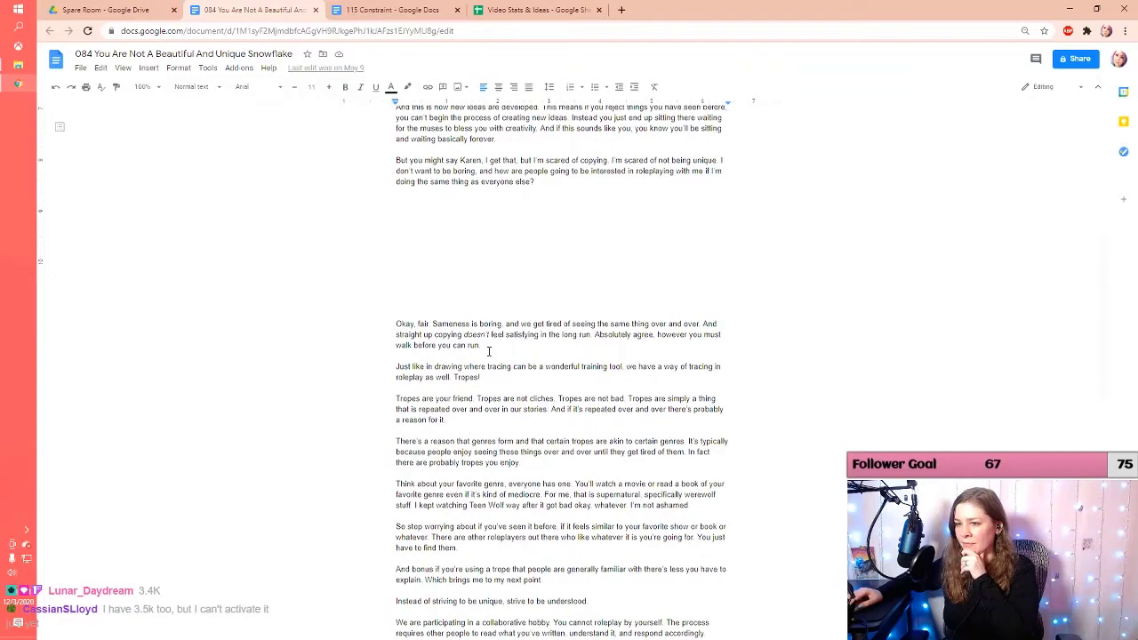
scroll(488, 364, "down", 2)
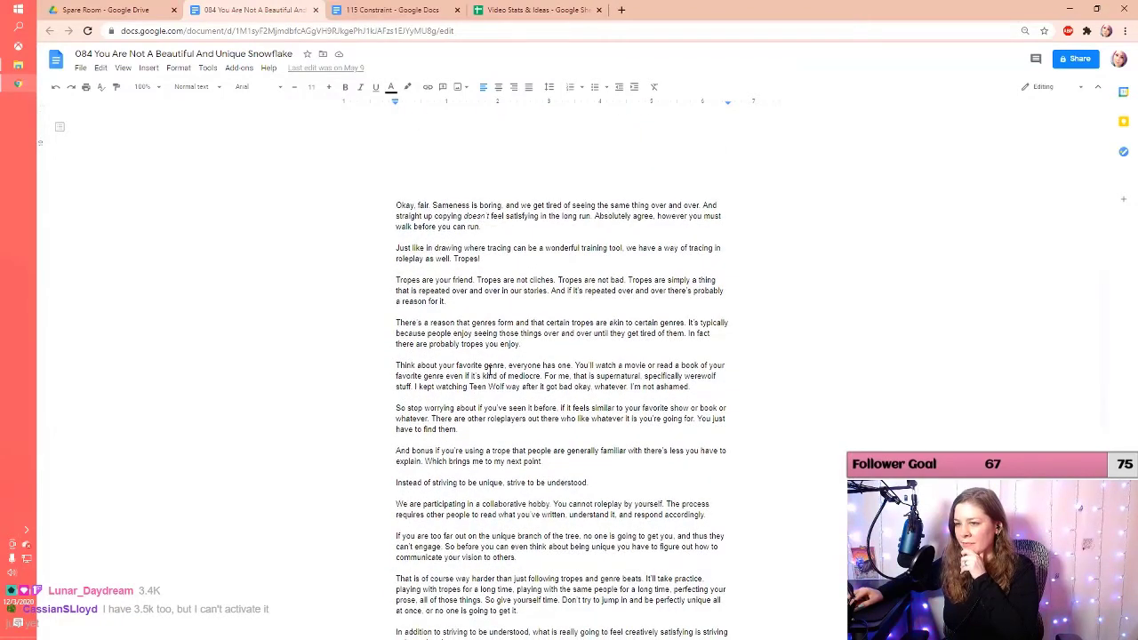
scroll(488, 371, "down", 1)
scroll(489, 371, "up", 3)
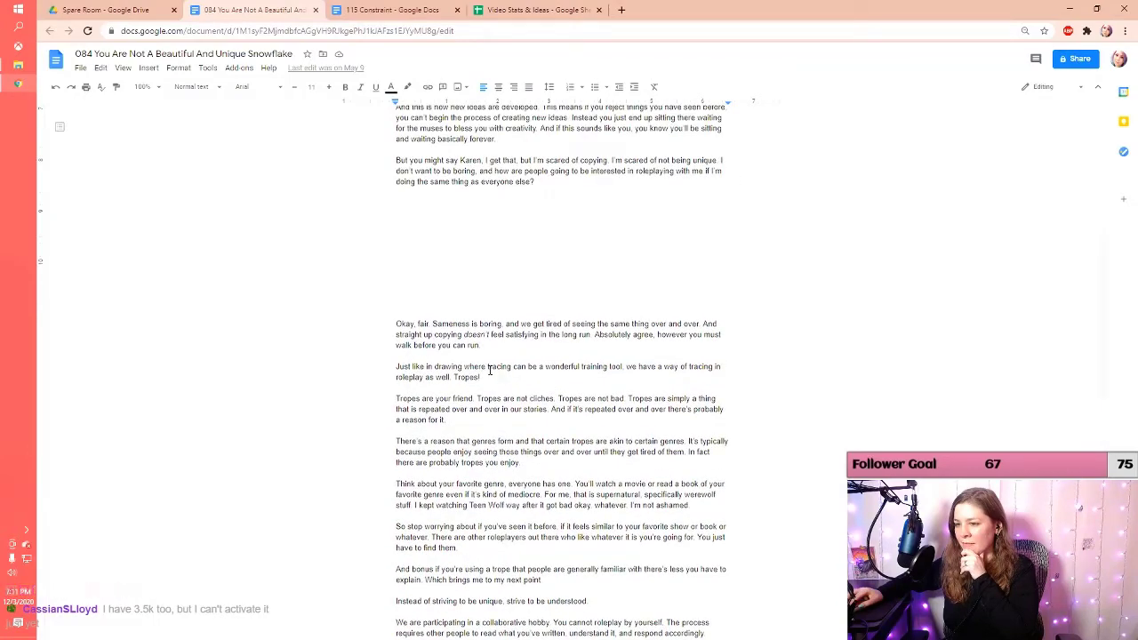
scroll(489, 371, "down", 3)
scroll(461, 442, "up", 9)
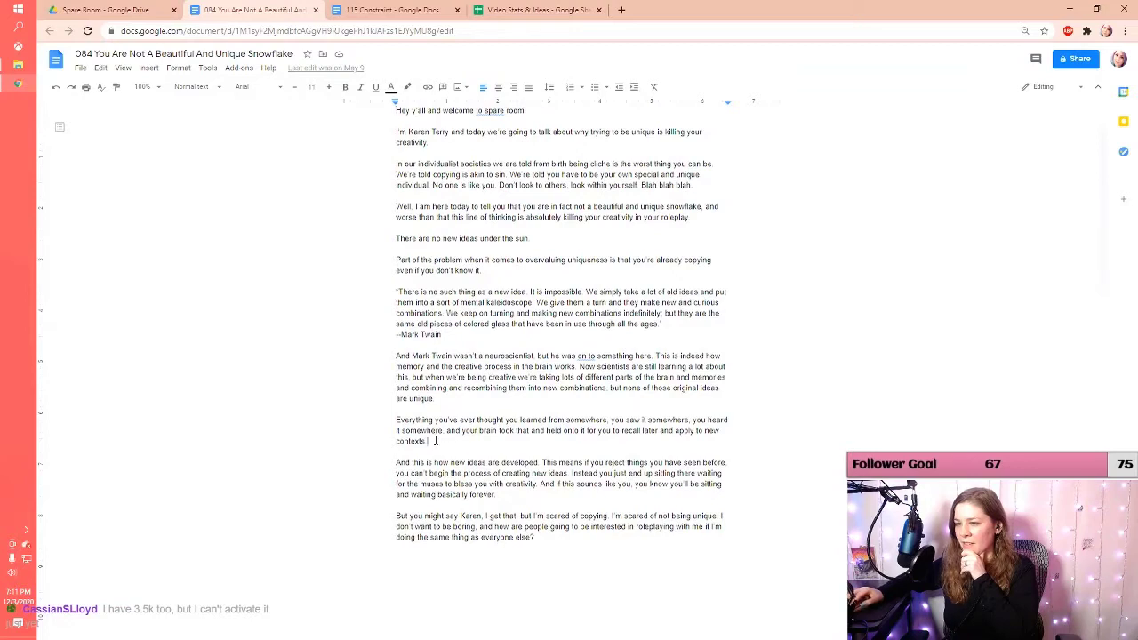
Copy the 084 script's "Everything you've ever thought" paragraph, and append "- Ideas don't come from nowhere" to the creativity video bullet in 115 Constraint
left_click_drag(436, 440, 396, 419)
key("ctrl+c")
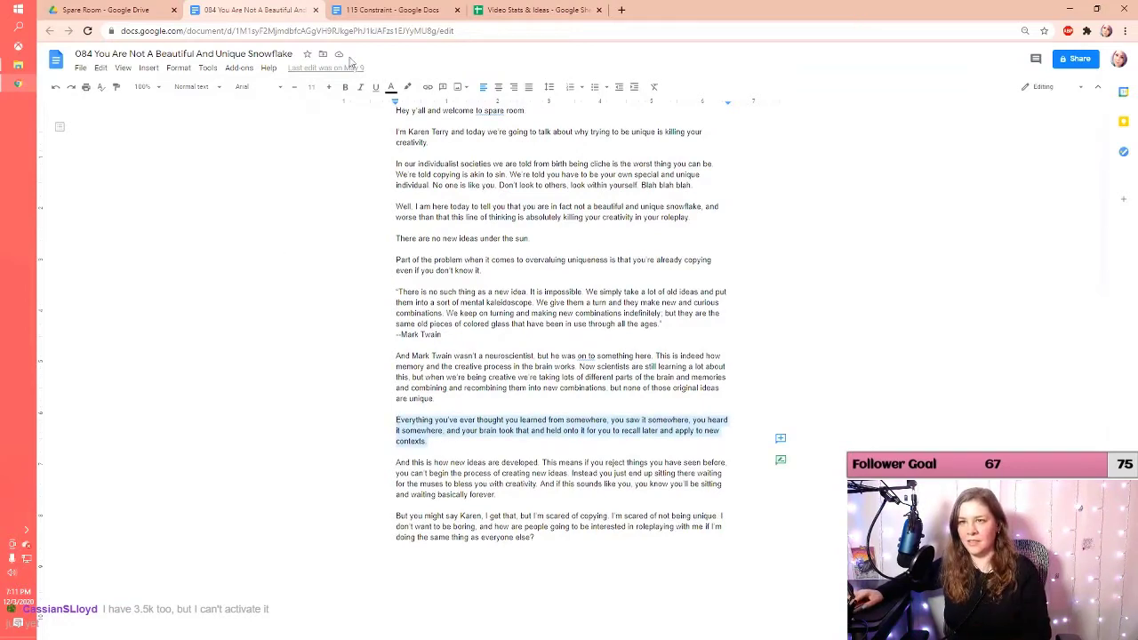
left_click(360, 11)
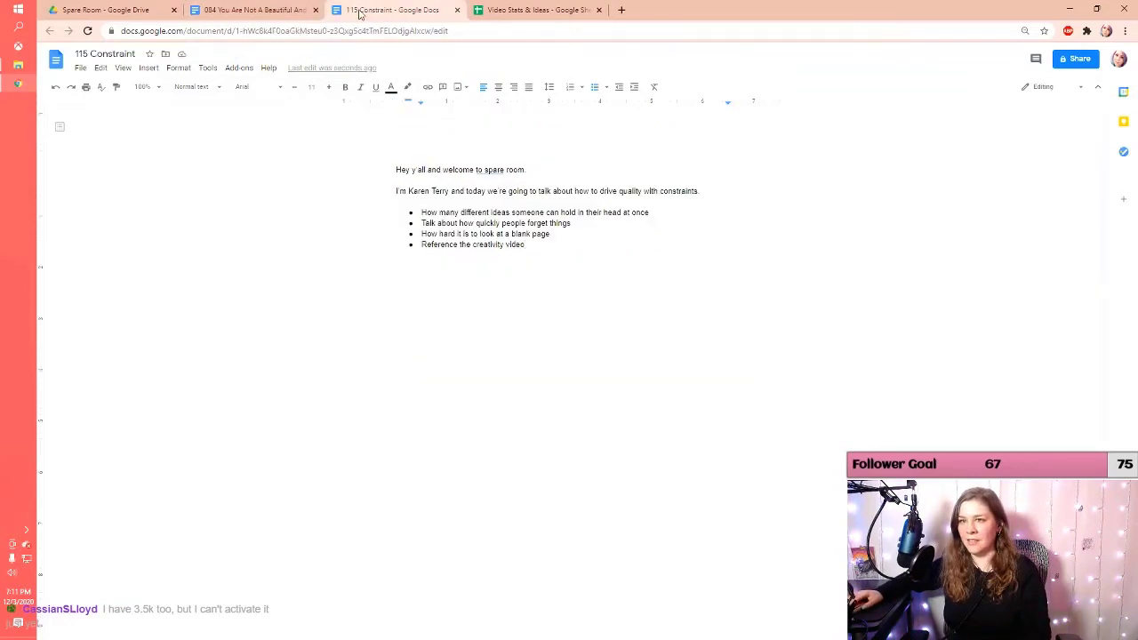
left_click(567, 251)
type("- Id")
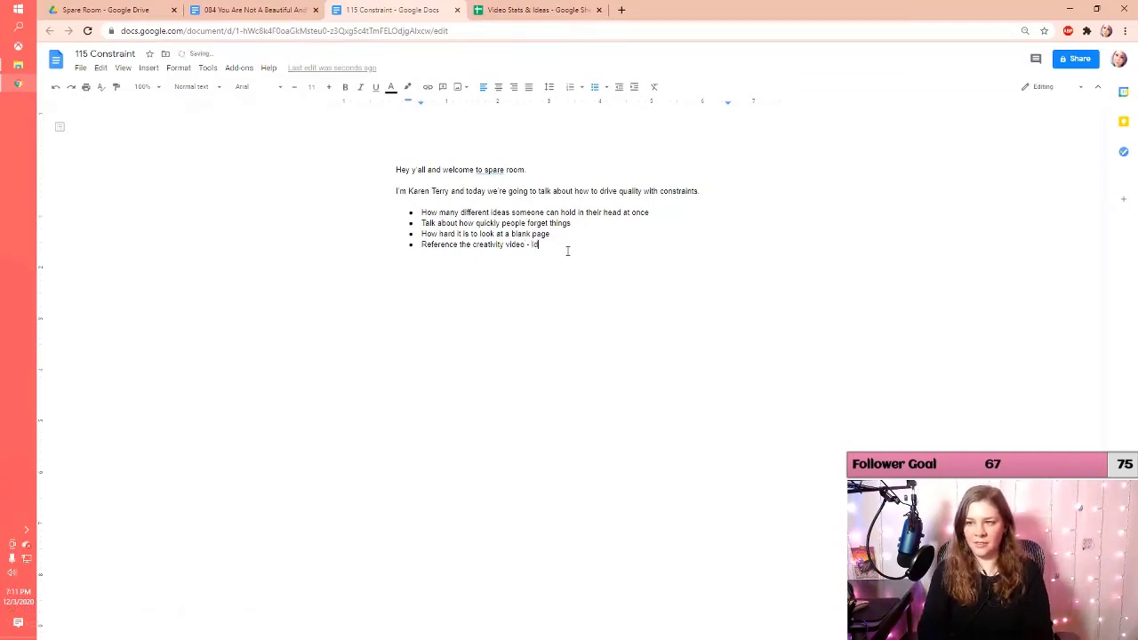
type("eas don't come ")
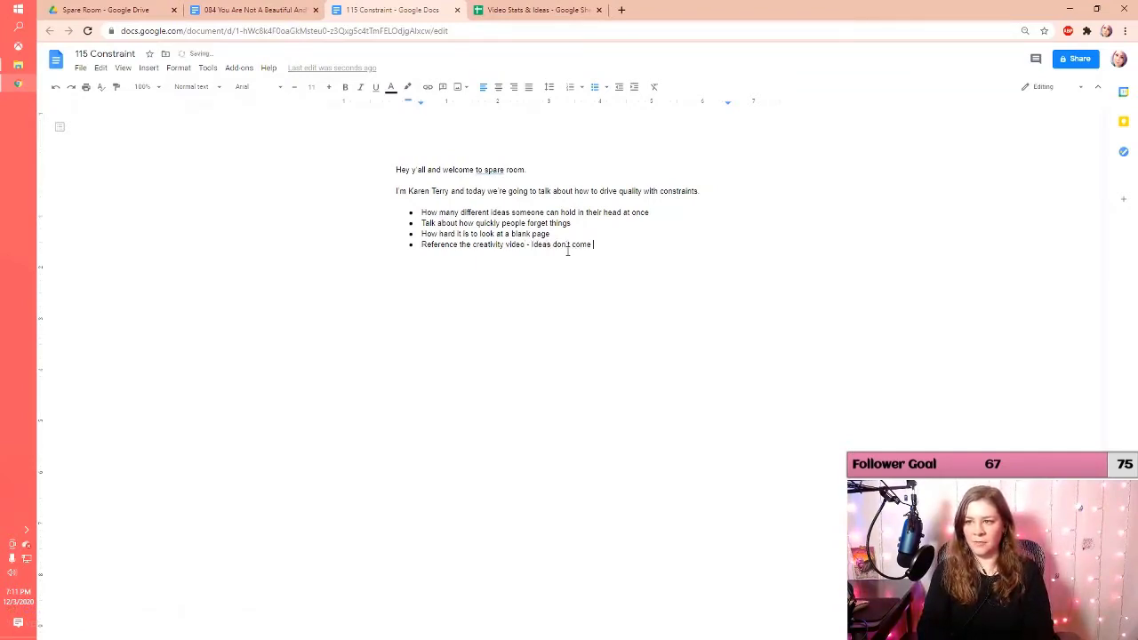
type("from nowhere")
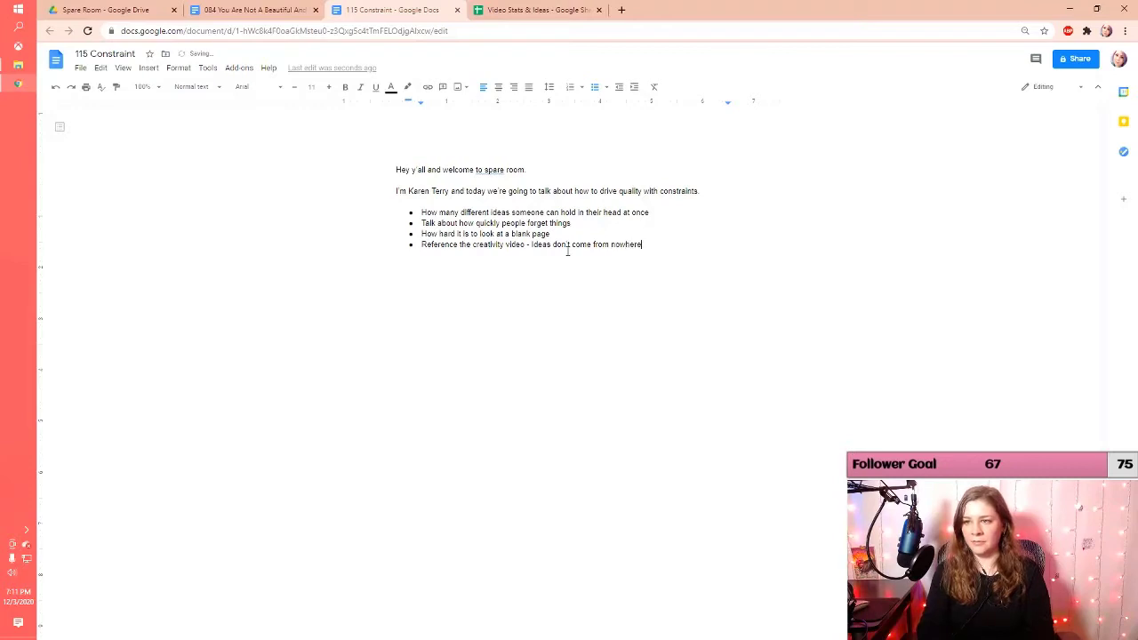
Paste the copied paragraph after "Ideas don't come from nowhere" and enclose it in quotation marks
key("ctrl+v")
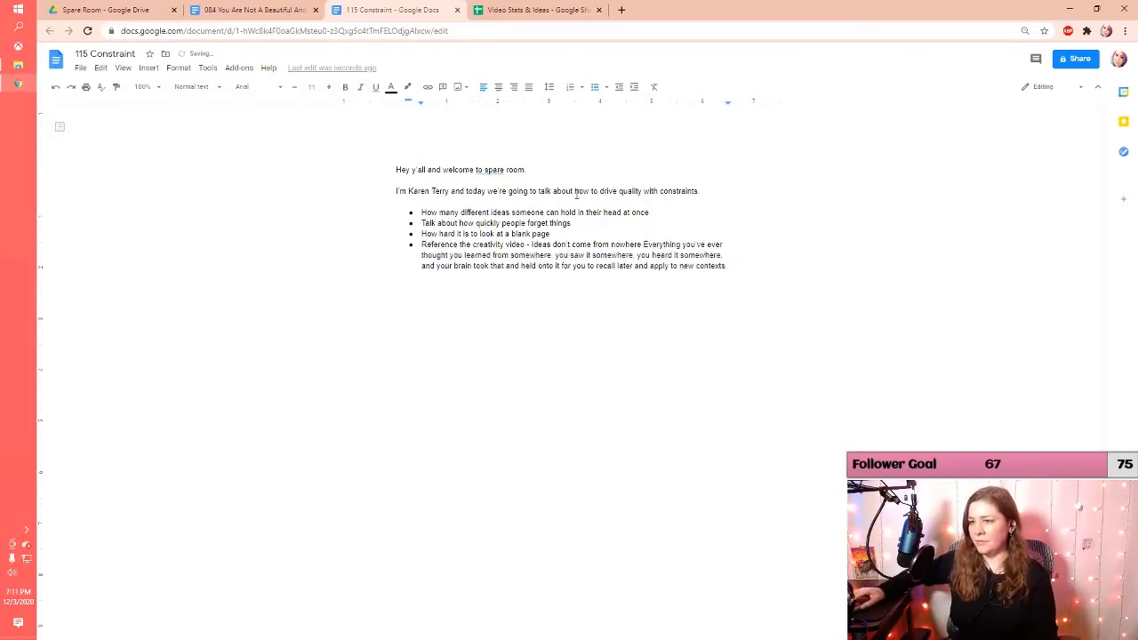
left_click(644, 247)
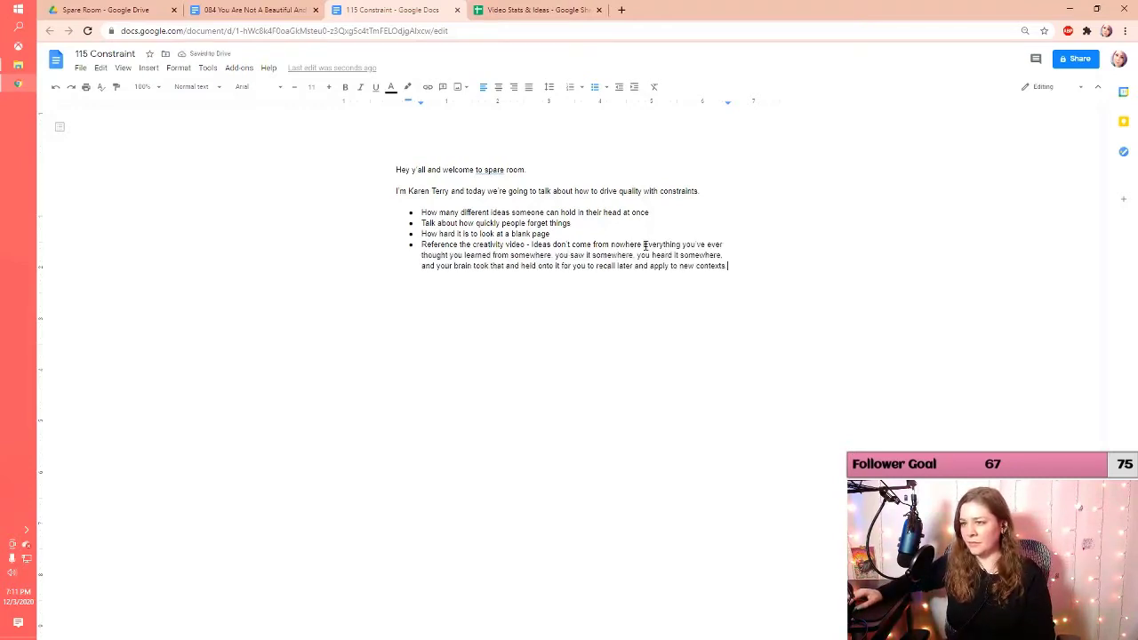
type("\"")
left_click(735, 265)
type("\"")
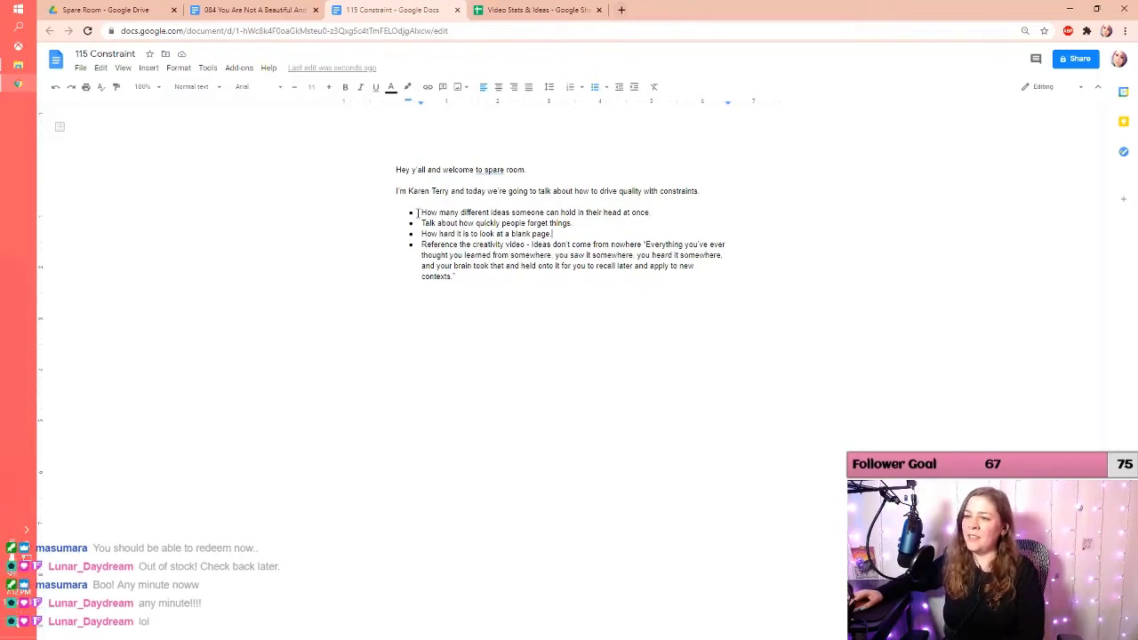
Search Google in a new tab for the bullet text "How many different ideas someone can hold in their head at once."
left_click_drag(657, 213, 422, 212)
key("ctrl+c")
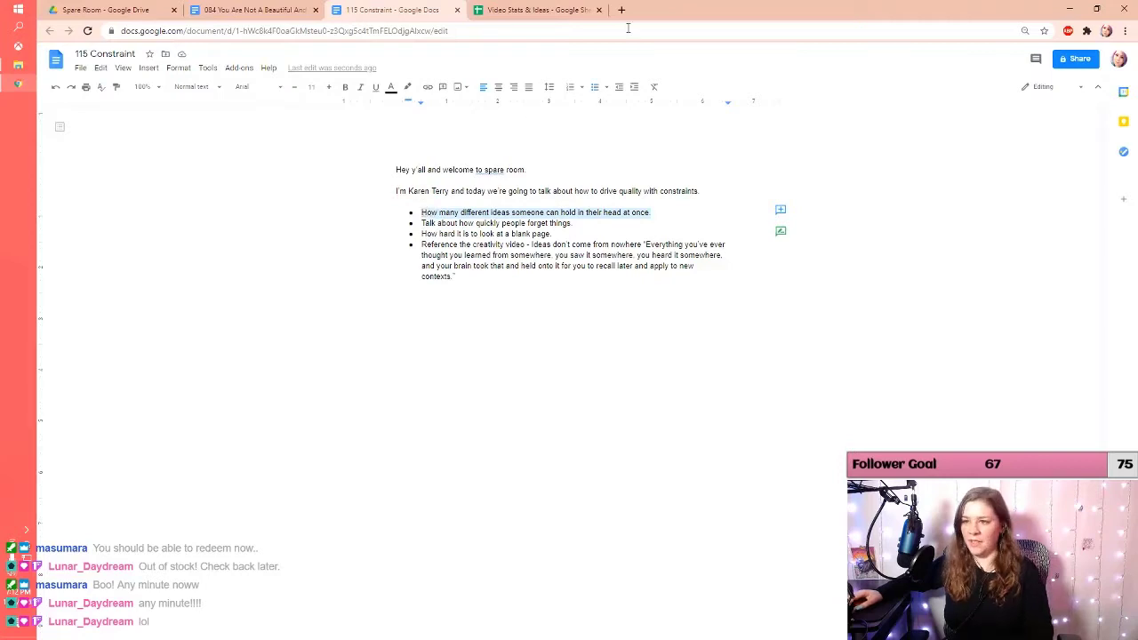
left_click(625, 11)
key("ctrl+v")
key("Return")
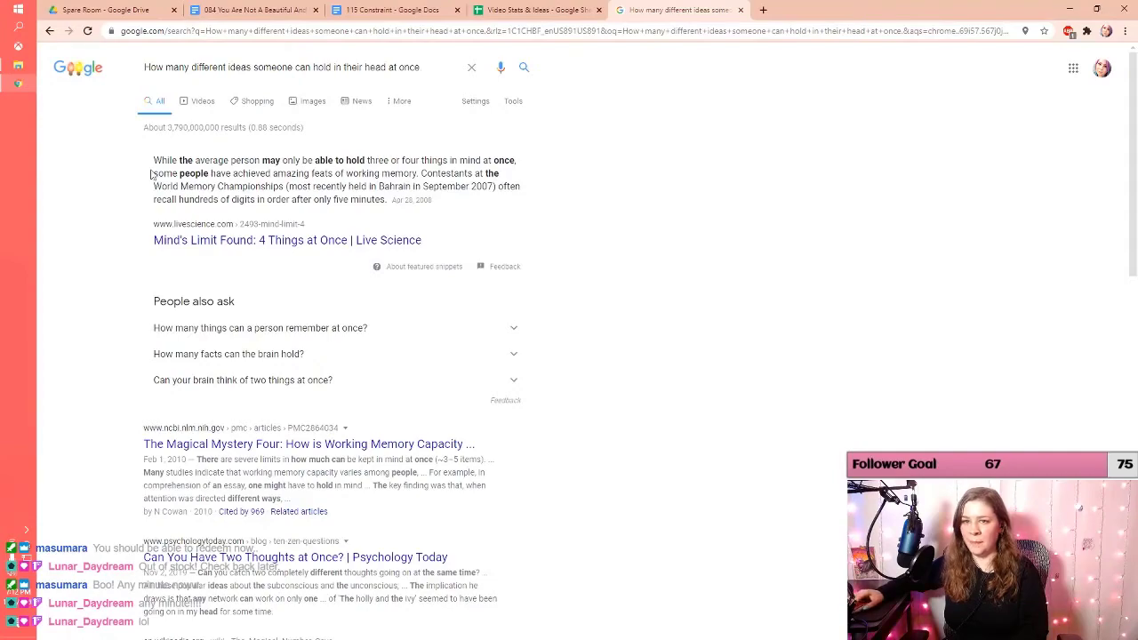
Open the Live Science article "Mind's Limit Found: 4 Things at Once", continue with the ad blocker, and skim it for working memory limits
left_click(238, 242)
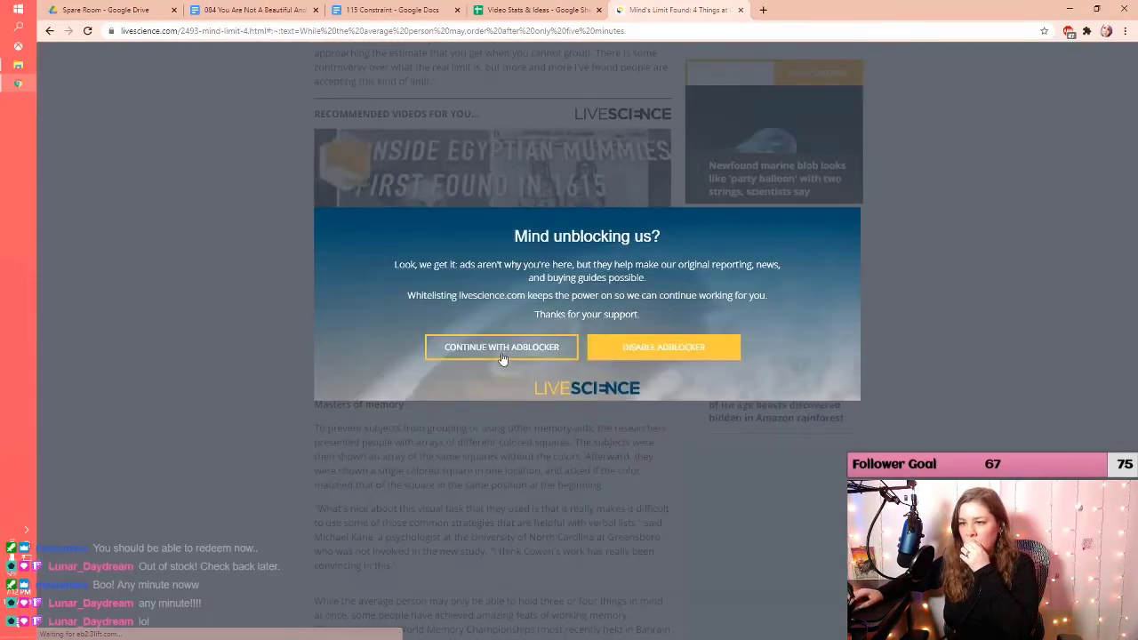
left_click(502, 348)
scroll(293, 338, "down", 5)
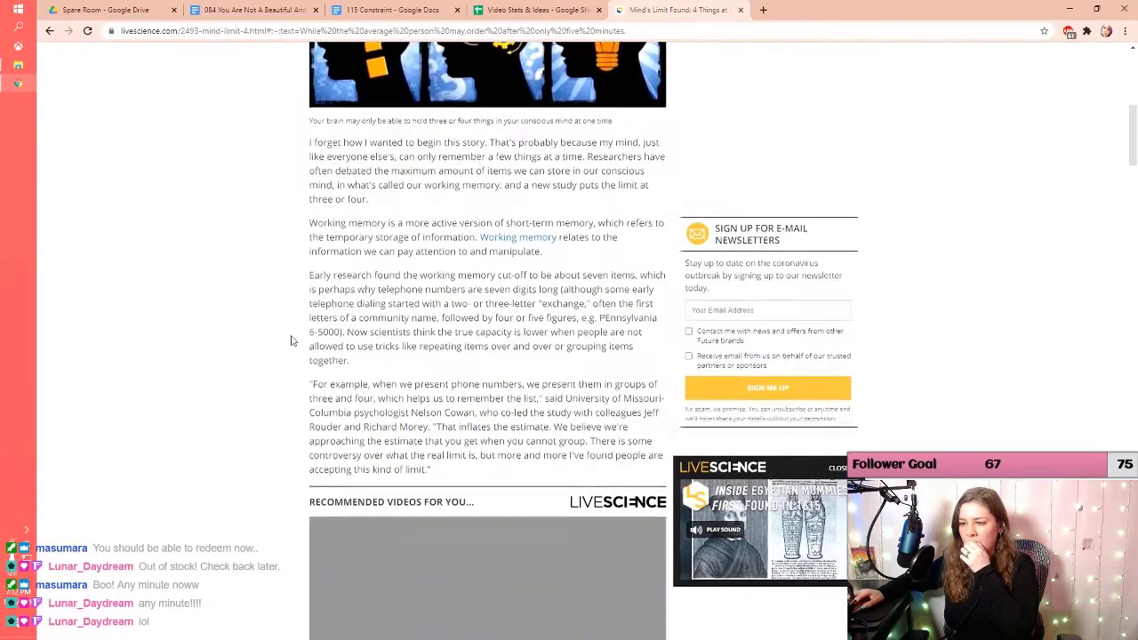
scroll(291, 341, "down", 12)
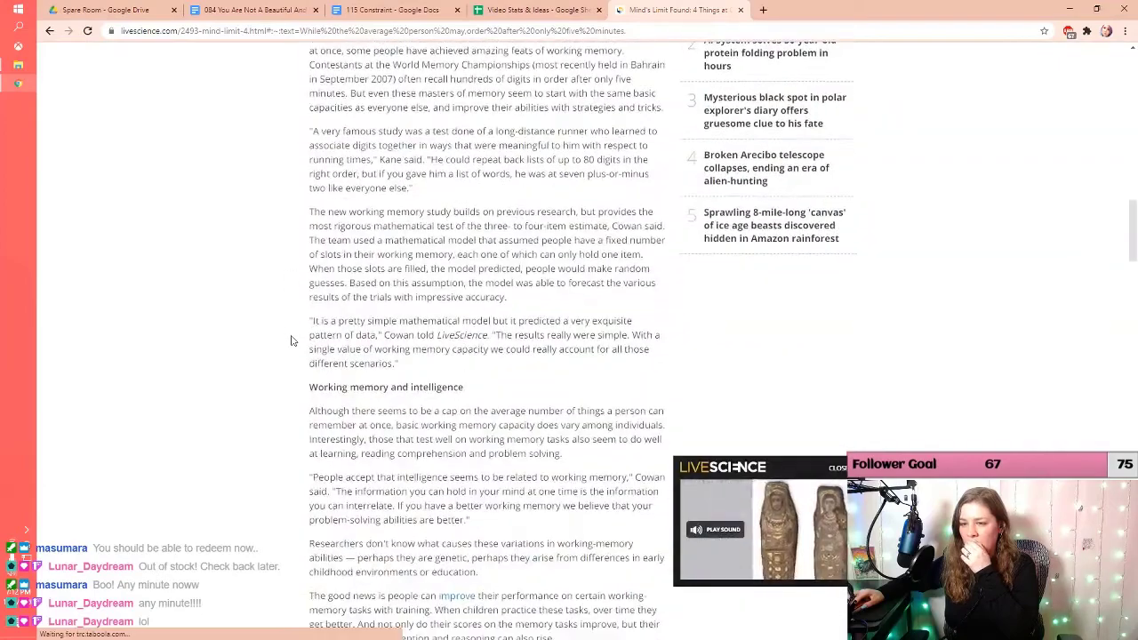
scroll(291, 341, "down", 15)
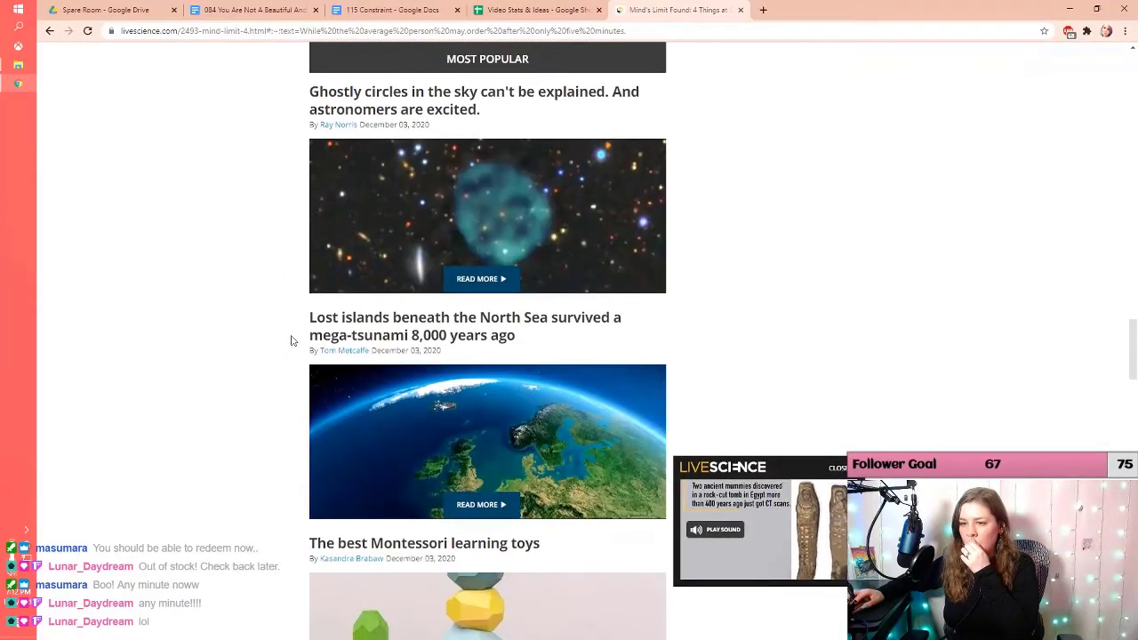
scroll(291, 341, "up", 10)
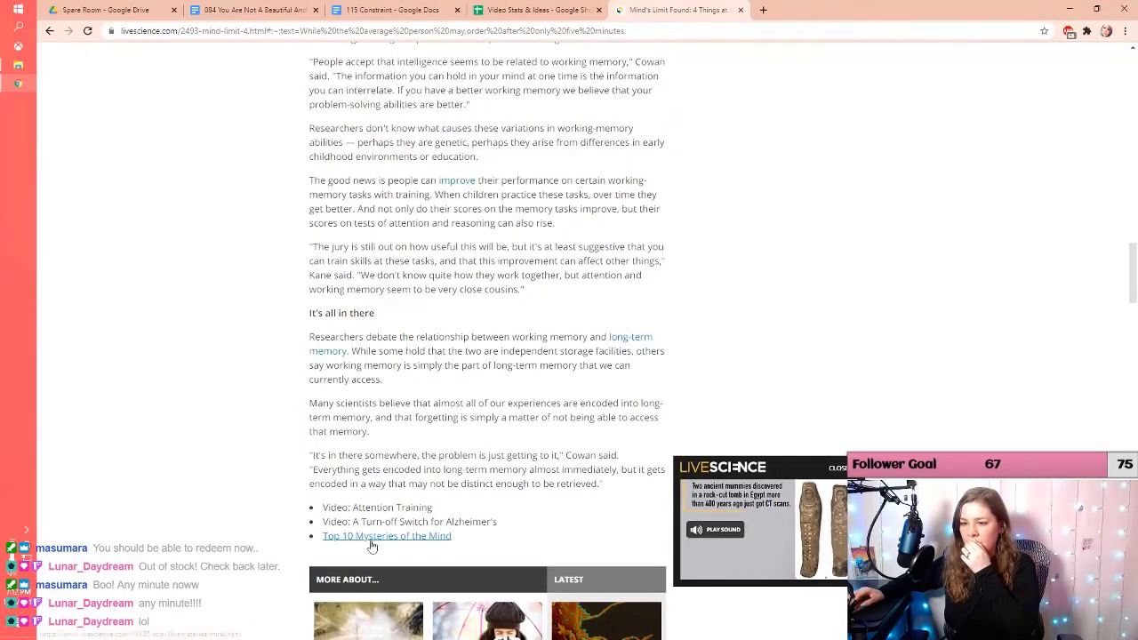
scroll(299, 424, "up", 3)
scroll(300, 424, "down", 15)
scroll(301, 425, "down", 4)
scroll(301, 425, "up", 15)
scroll(300, 425, "up", 15)
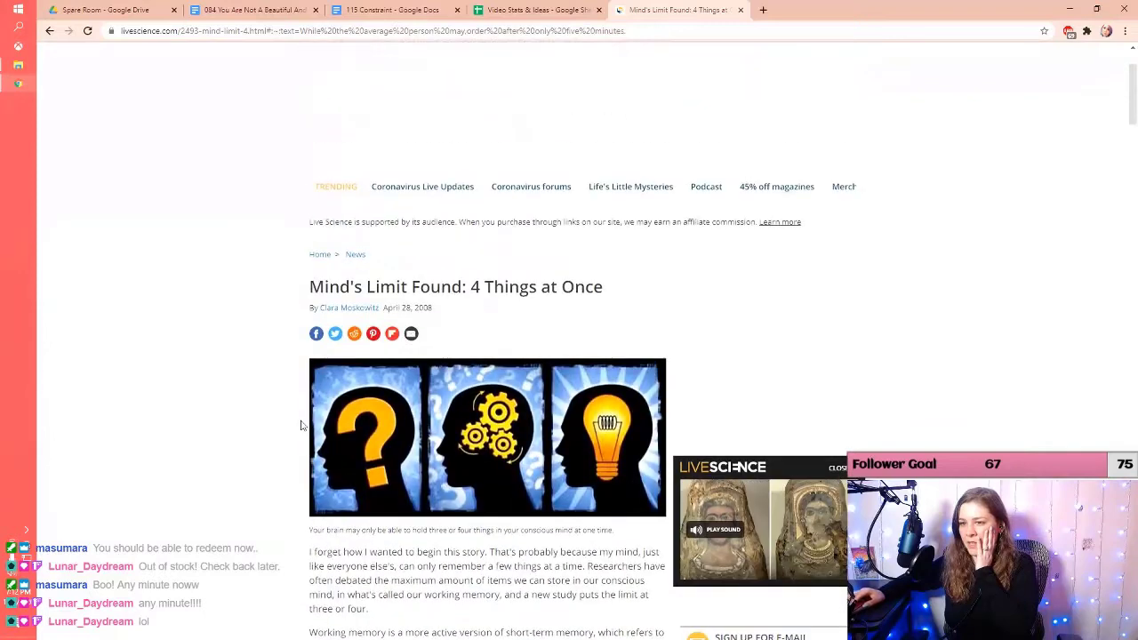
scroll(301, 425, "down", 3)
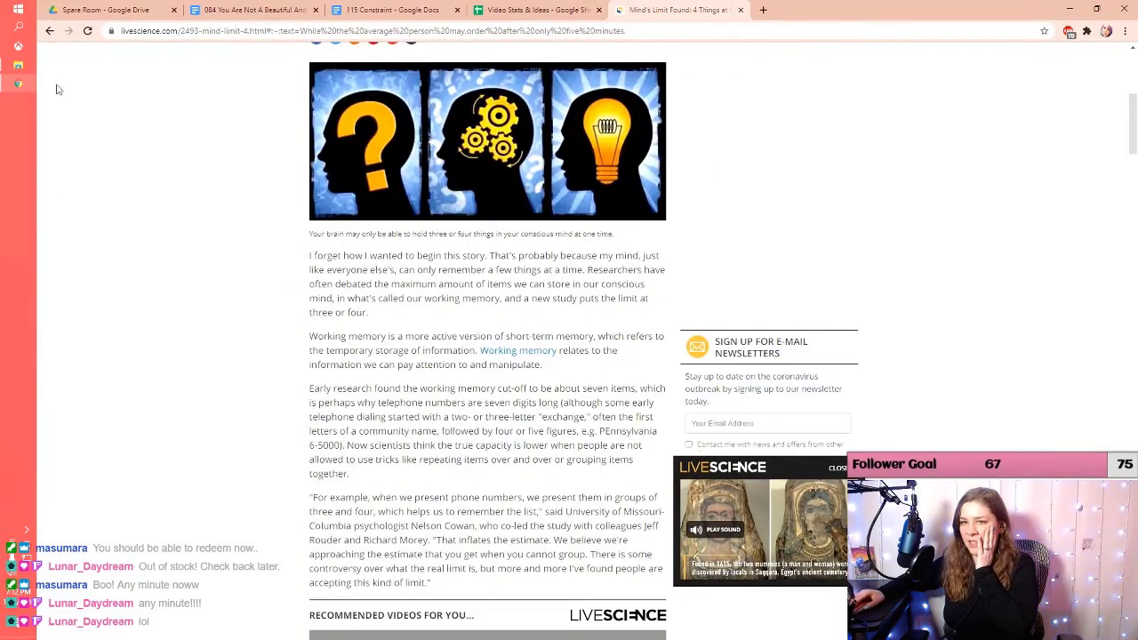
Return to the search results and read the McGill short-term memory page linked under "How many things can a person remember at once?"
key("alt+Left")
scroll(762, 275, "down", 1)
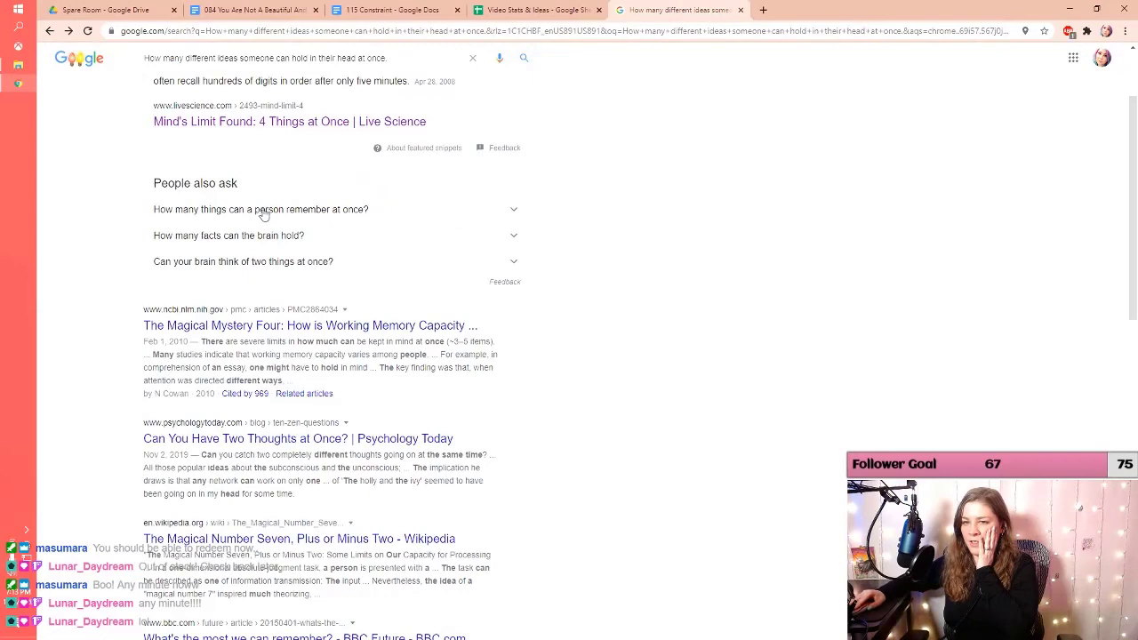
left_click(361, 212)
left_click(234, 306)
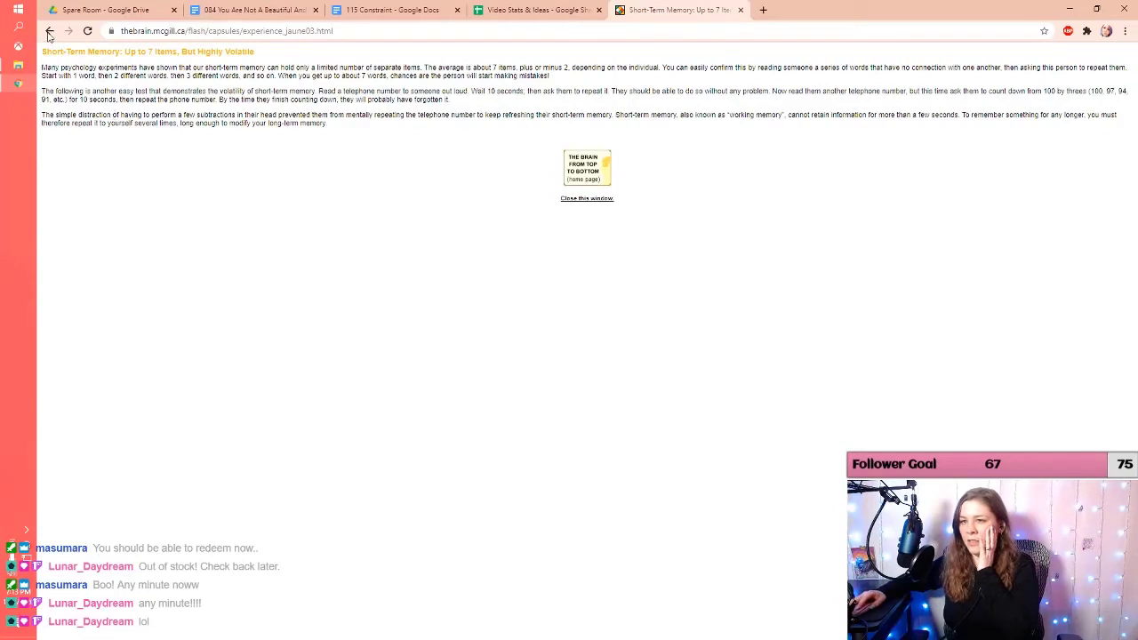
left_click(604, 201)
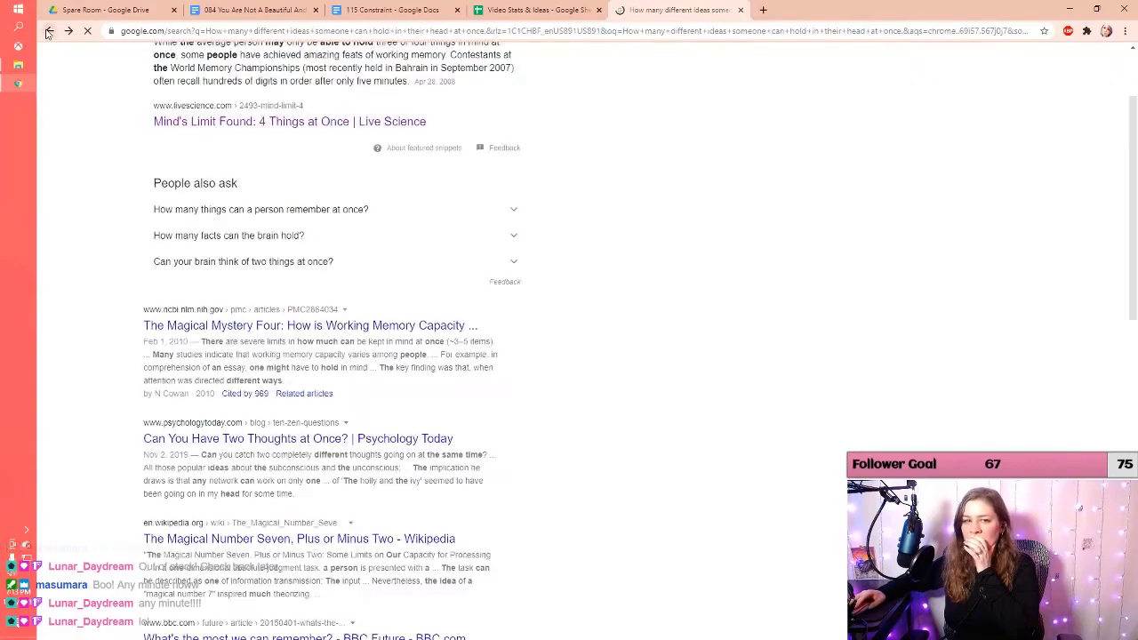
Open the Scientific American article under the related question "How many facts can the brain hold?" and accept its cookies
left_click(229, 236)
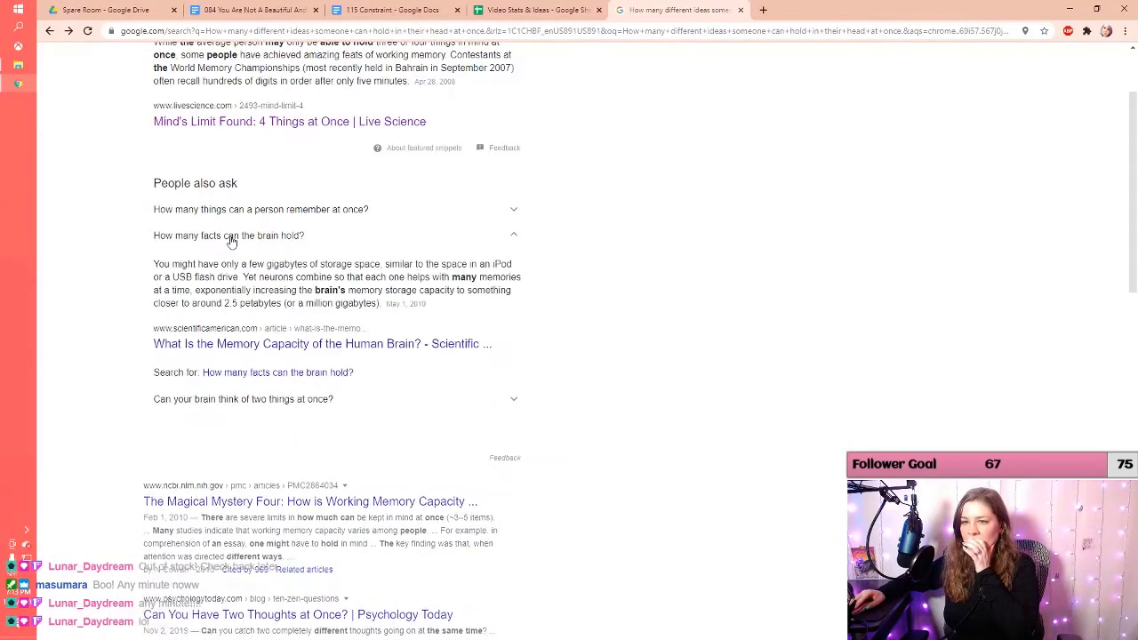
left_click(226, 340)
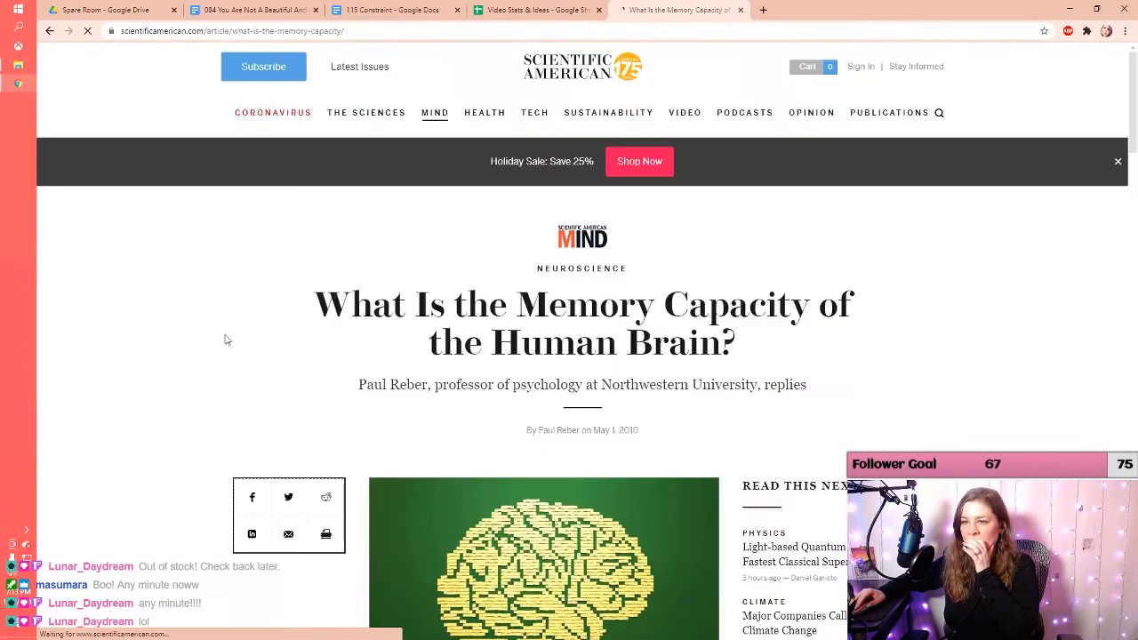
scroll(226, 340, "down", 2)
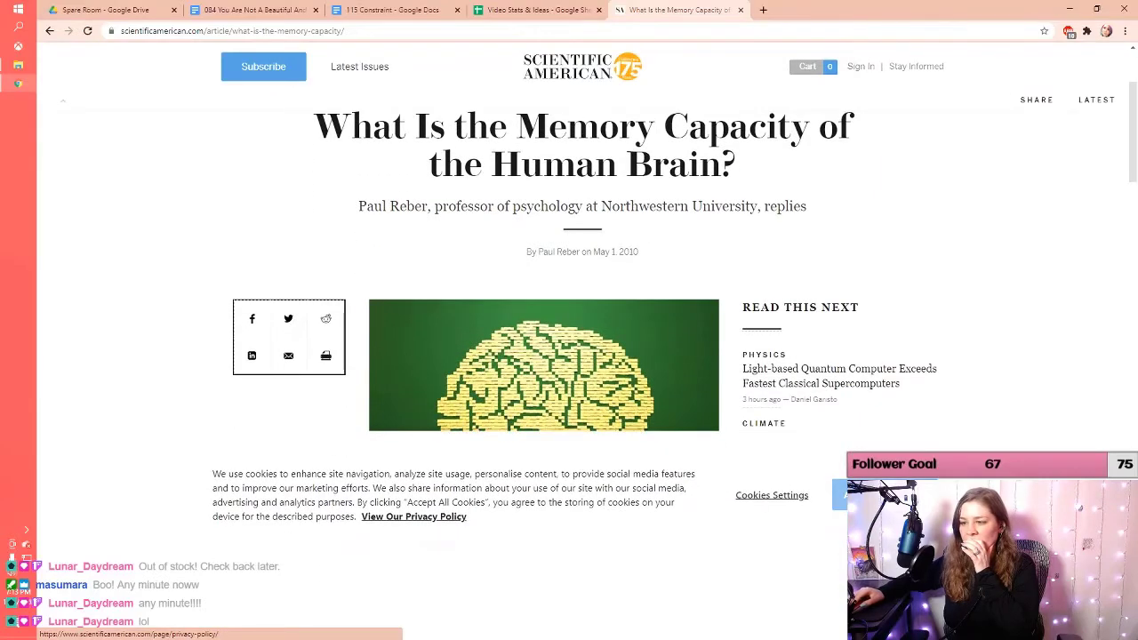
left_click(840, 496)
Read through the Scientific American article for what it says about the brain's memory capacity and storage limits
scroll(295, 323, "down", 4)
scroll(295, 324, "down", 12)
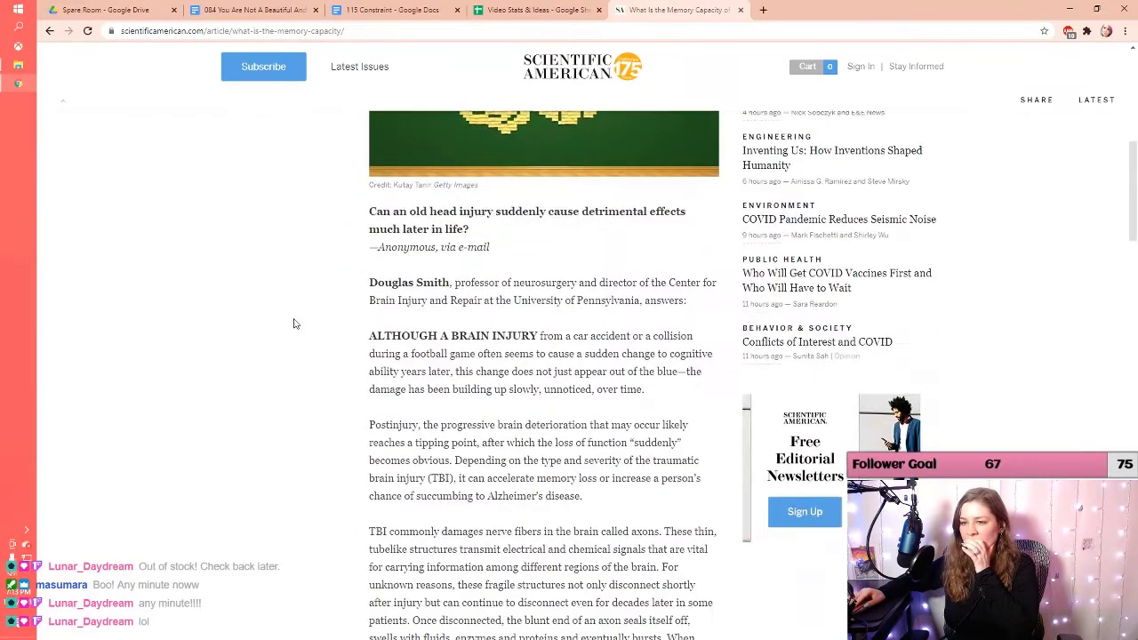
scroll(295, 324, "down", 10)
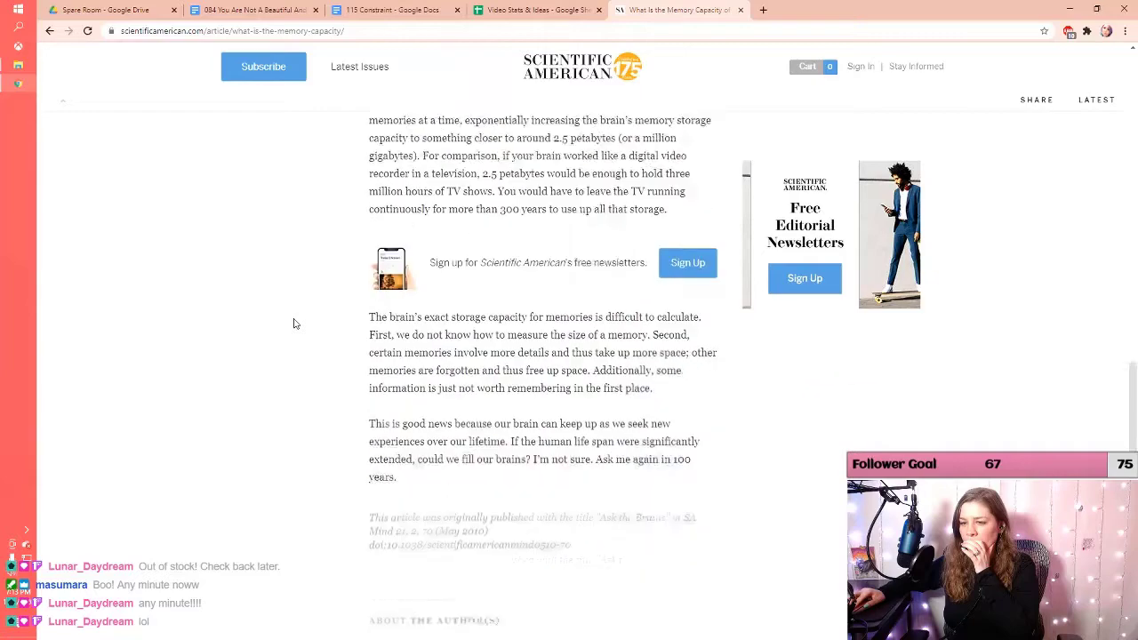
scroll(295, 324, "down", 3)
scroll(295, 324, "up", 2)
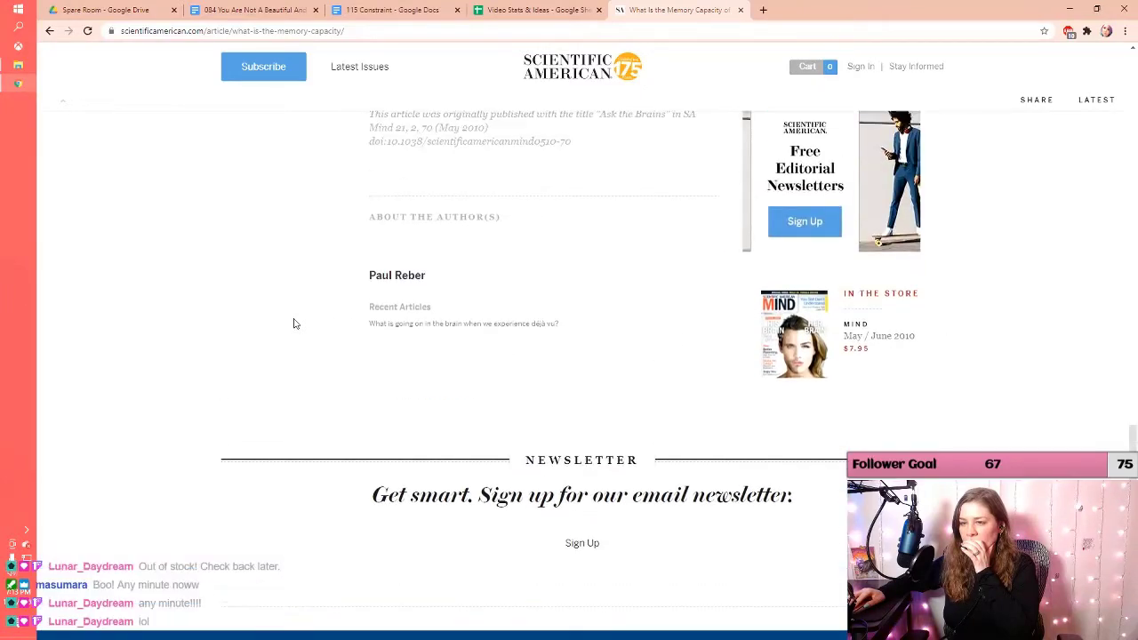
scroll(296, 324, "up", 12)
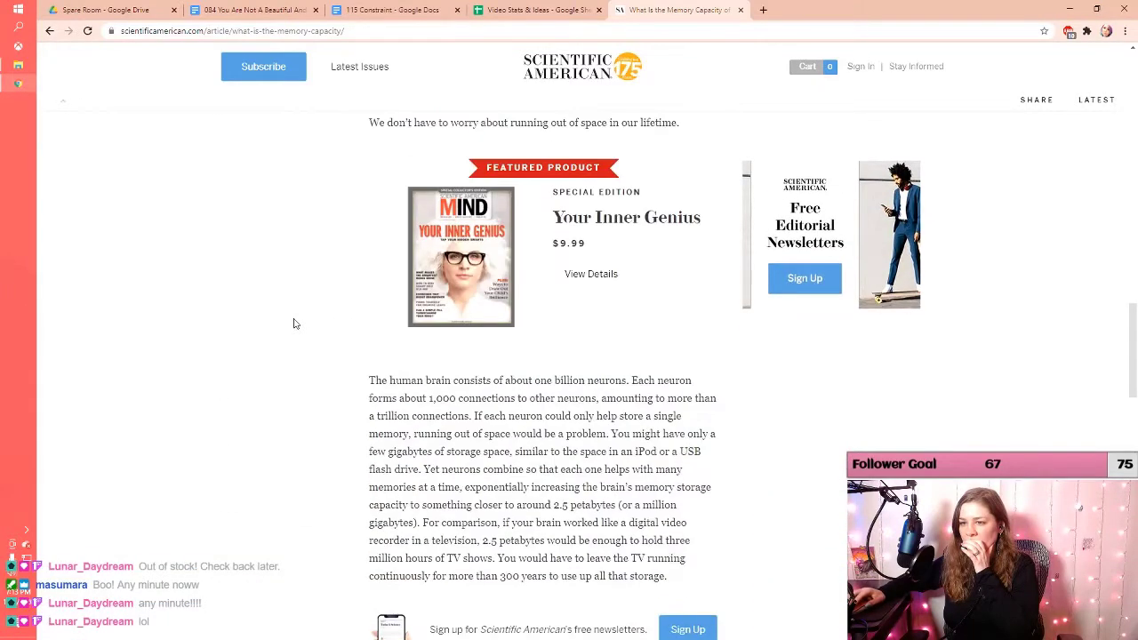
scroll(296, 324, "down", 1)
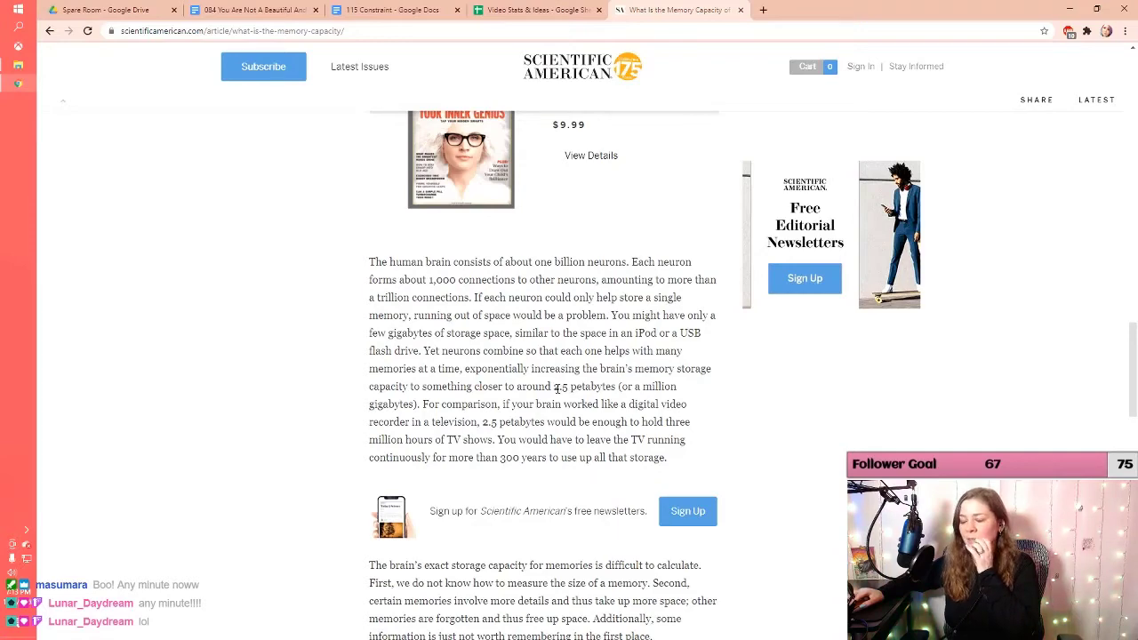
scroll(558, 388, "up", 7)
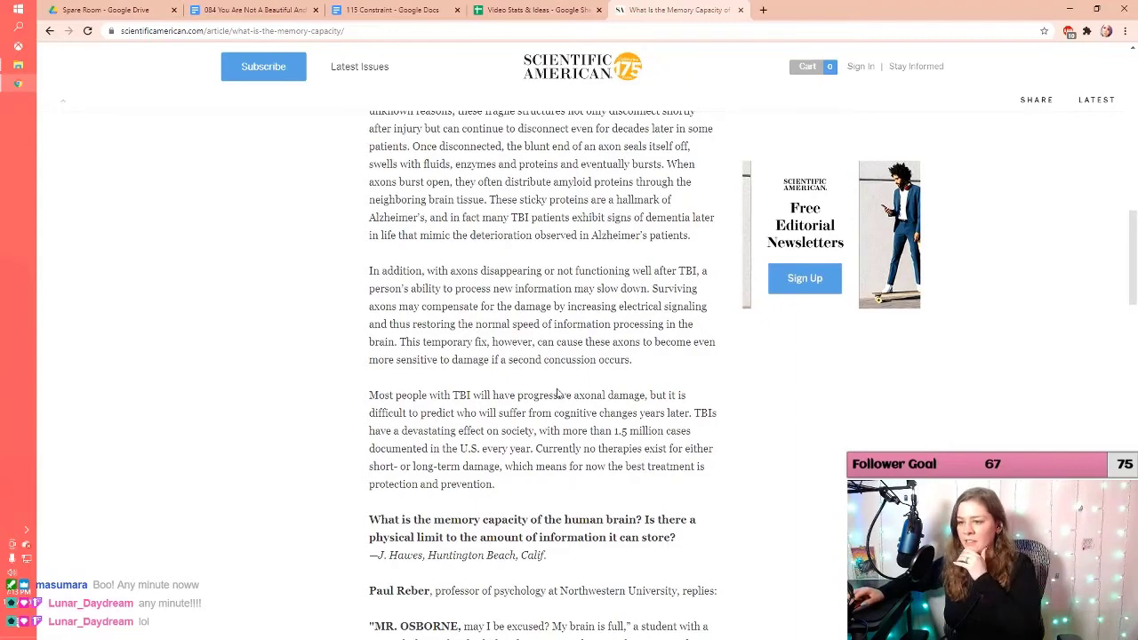
scroll(557, 392, "up", 4)
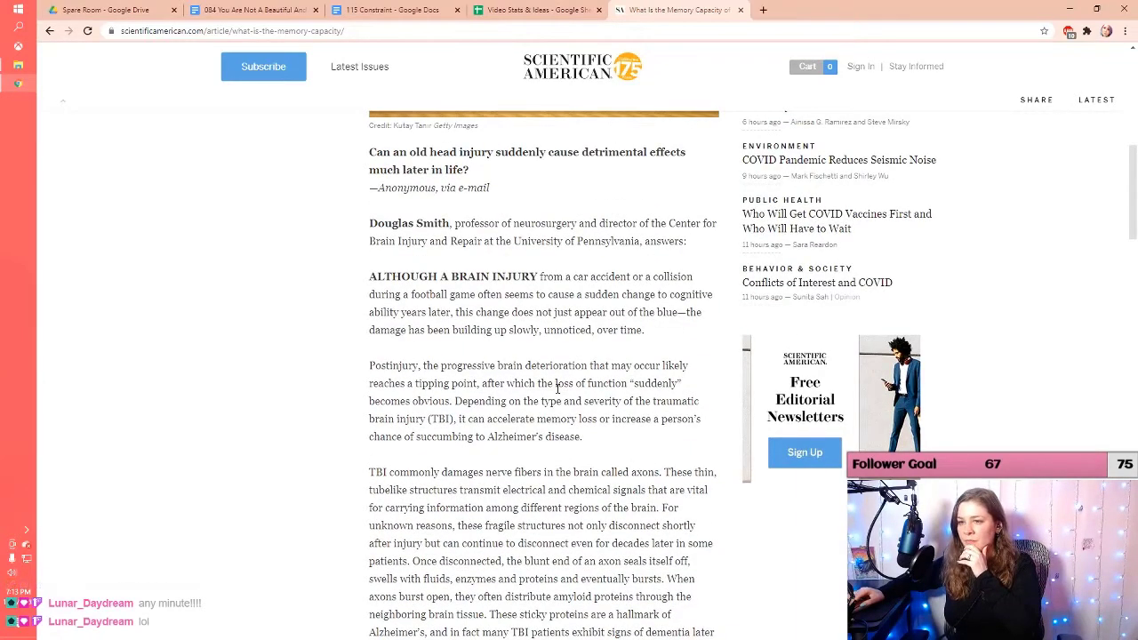
scroll(557, 389, "down", 2)
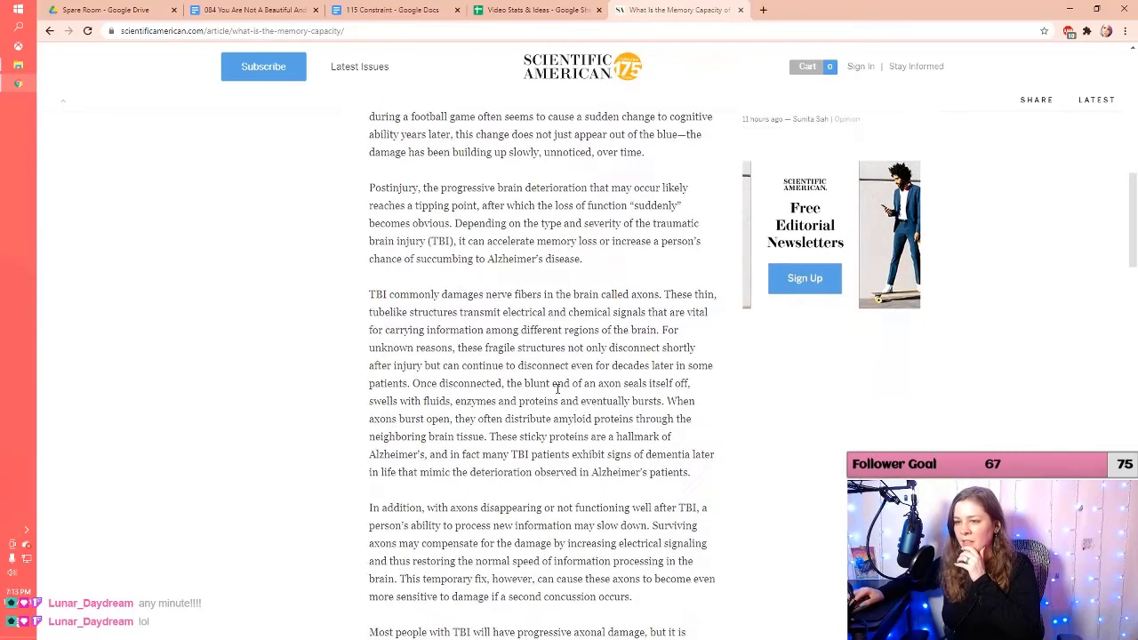
scroll(558, 389, "down", 2)
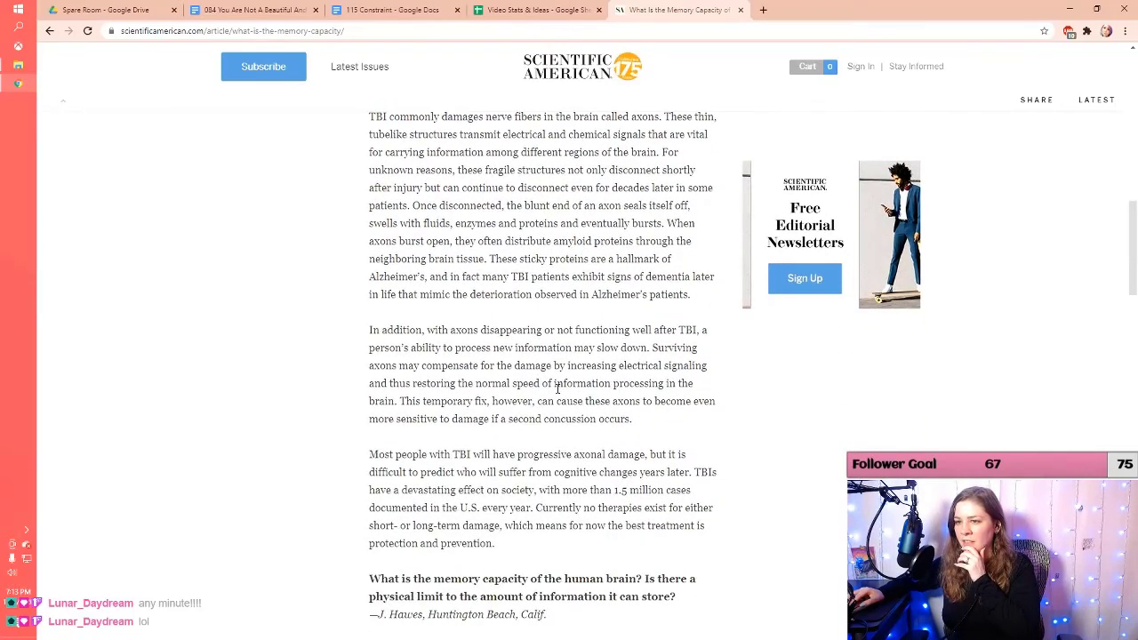
scroll(558, 388, "up", 9)
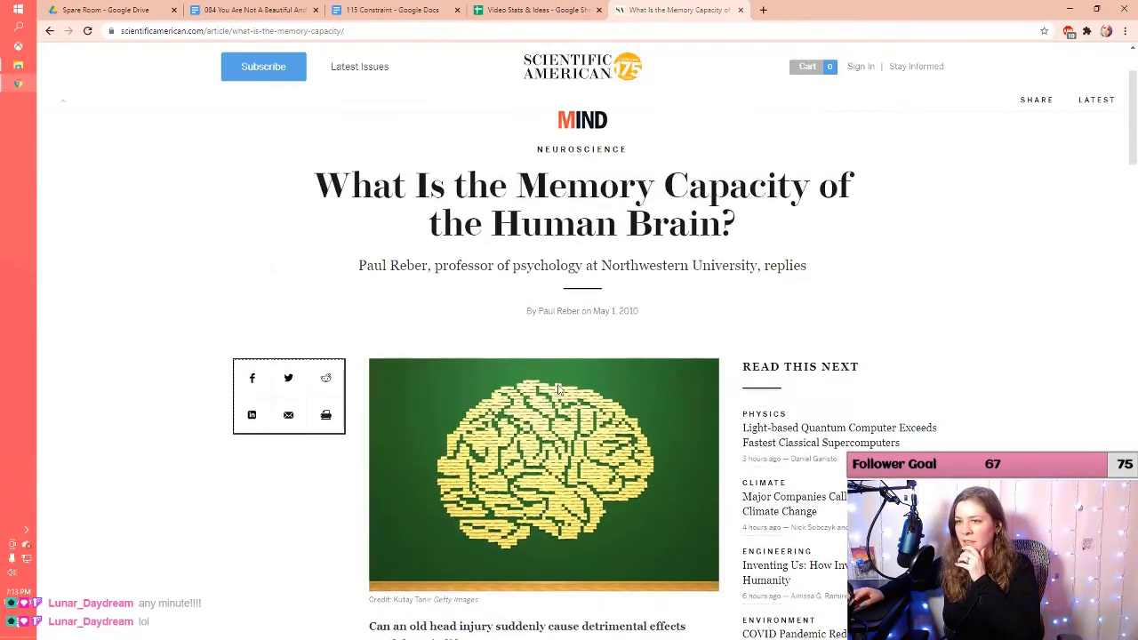
scroll(557, 389, "down", 9)
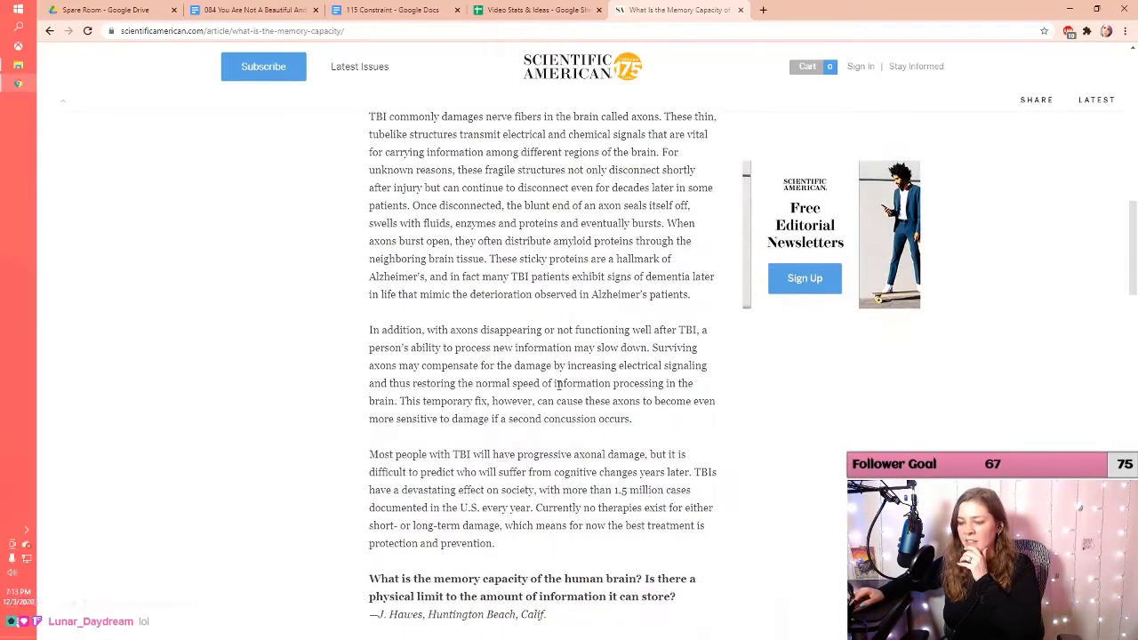
scroll(558, 389, "down", 4)
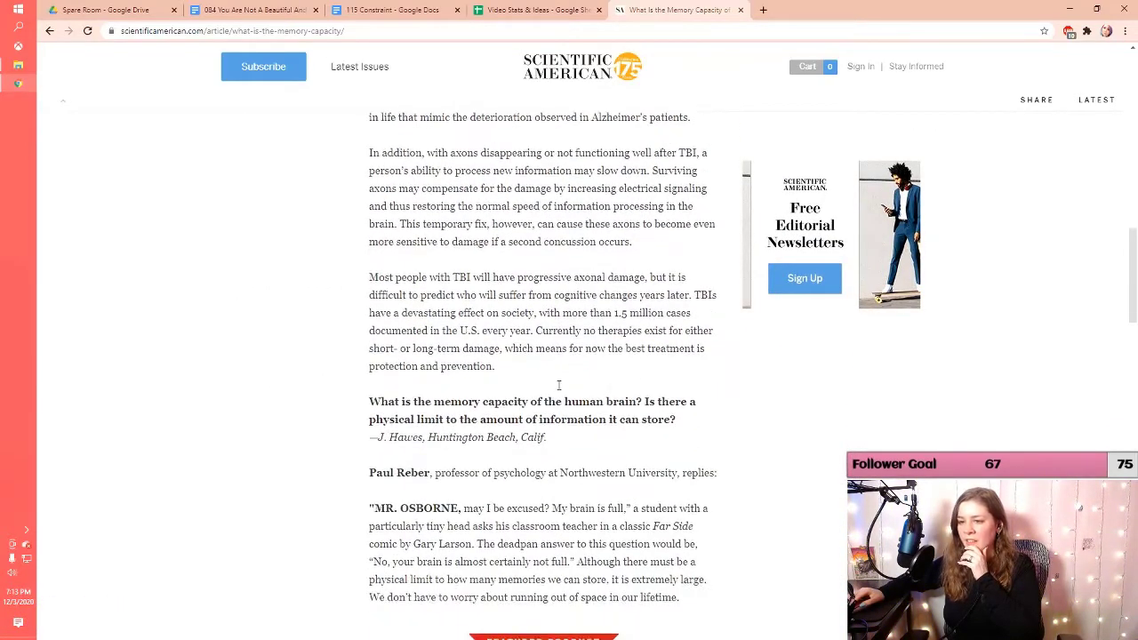
Finish reading the Scientific American article and paste its address on a new line below the bullets in the 115 Constraint document
scroll(558, 385, "down", 5)
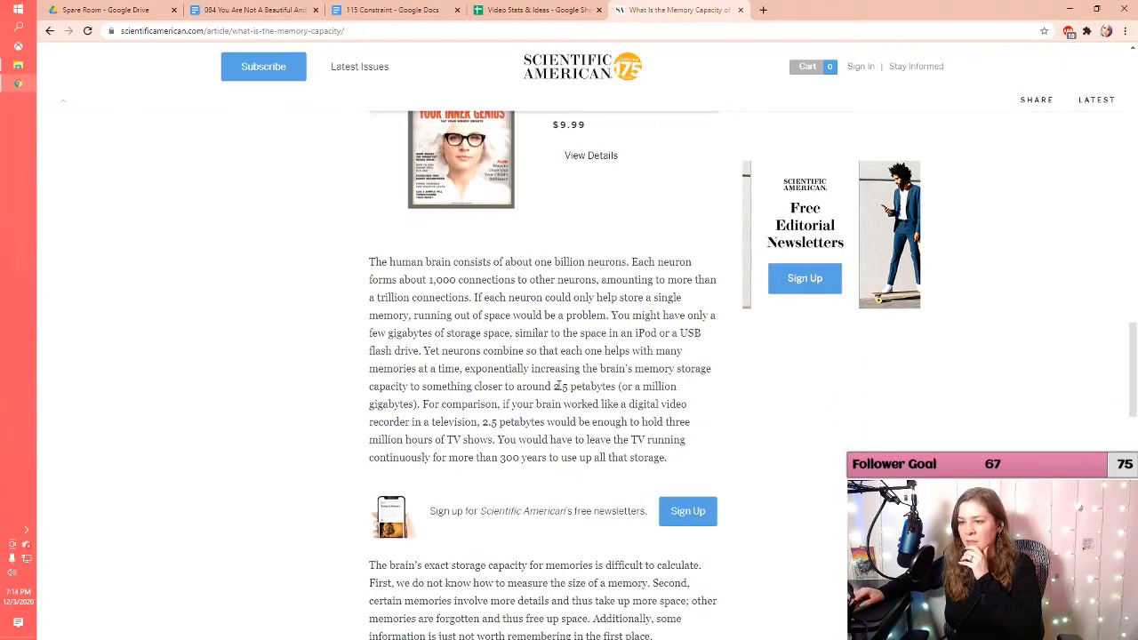
scroll(559, 386, "down", 3)
left_click(216, 34)
key("ctrl+c")
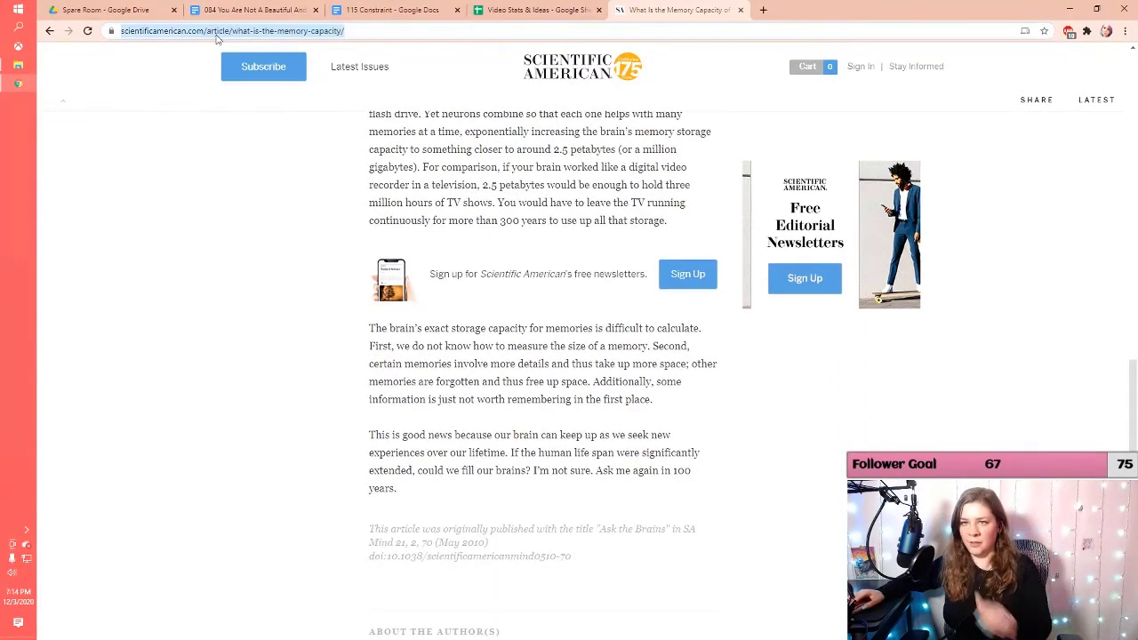
left_click(409, 10)
left_click(501, 287)
key("Return")
key("Return")
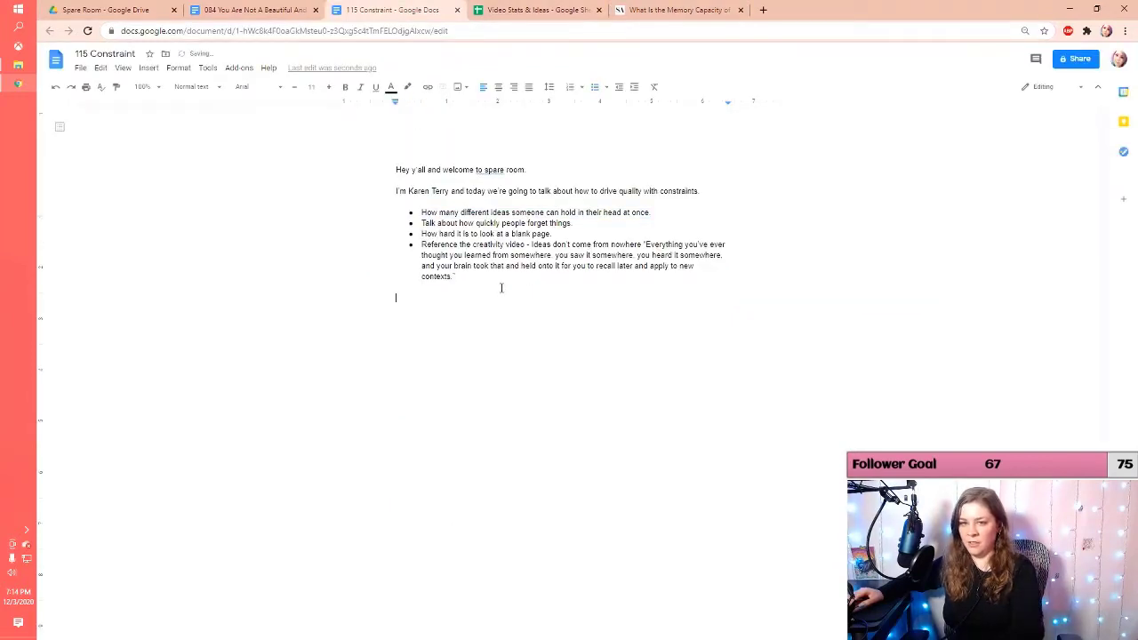
key("ctrl+v")
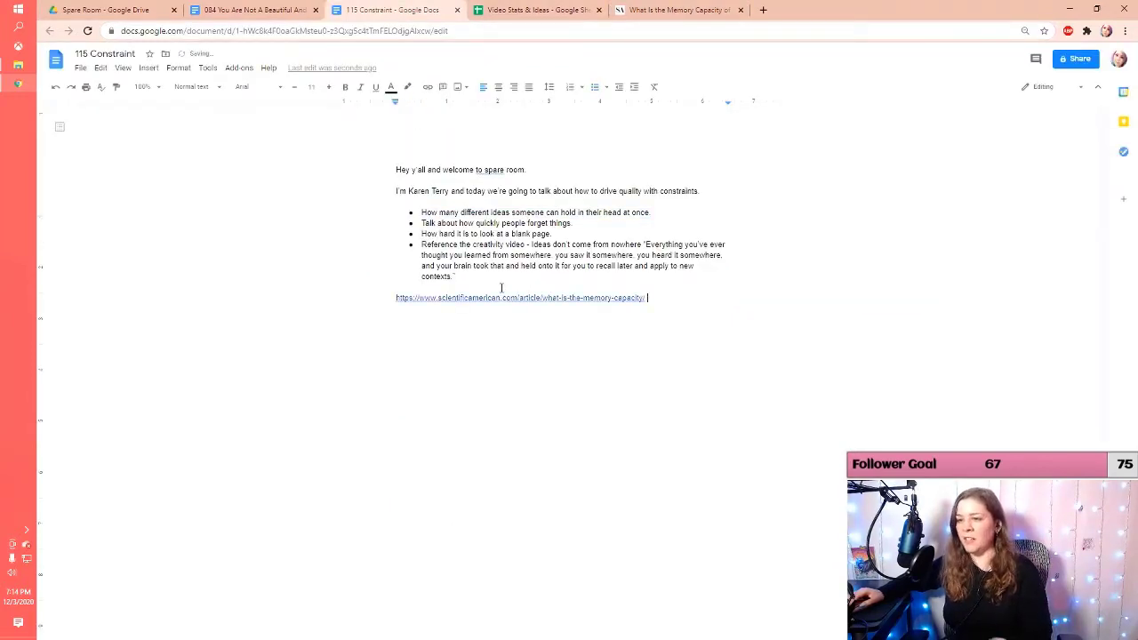
Return to the search results and read the Psychology Today article "Can You Have Two Thoughts at Once?"
left_click(663, 10)
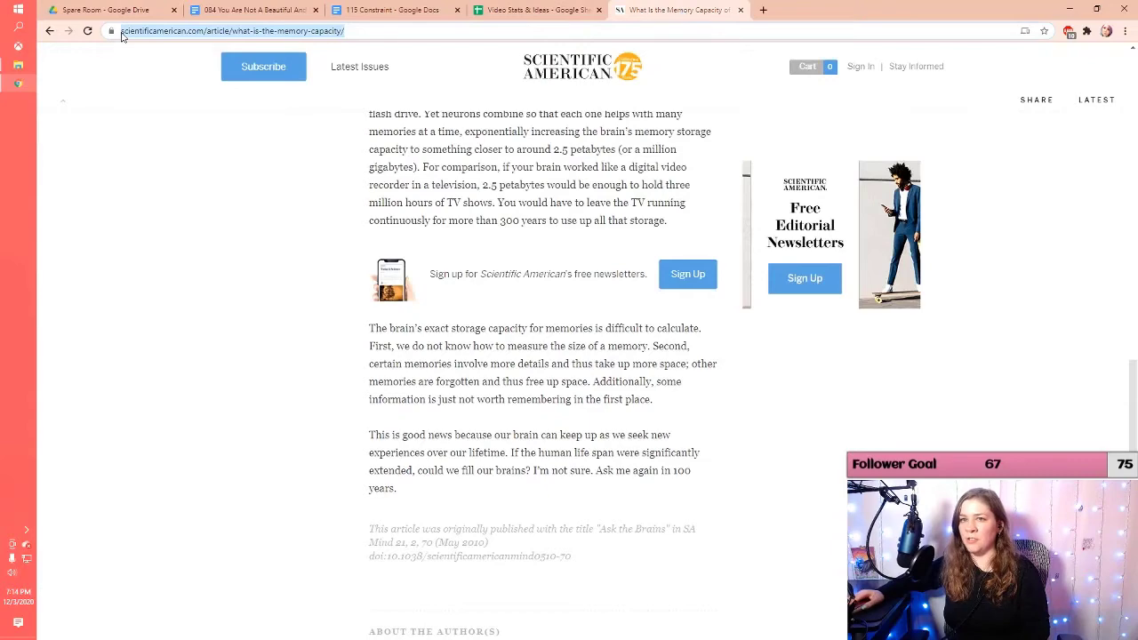
left_click(49, 31)
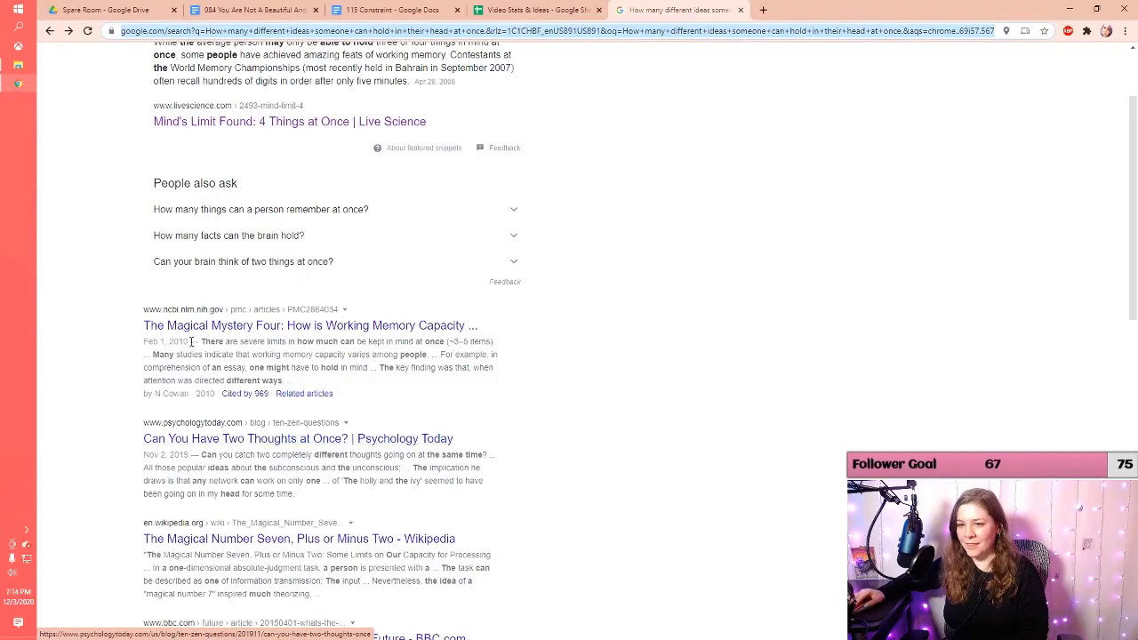
left_click(207, 449)
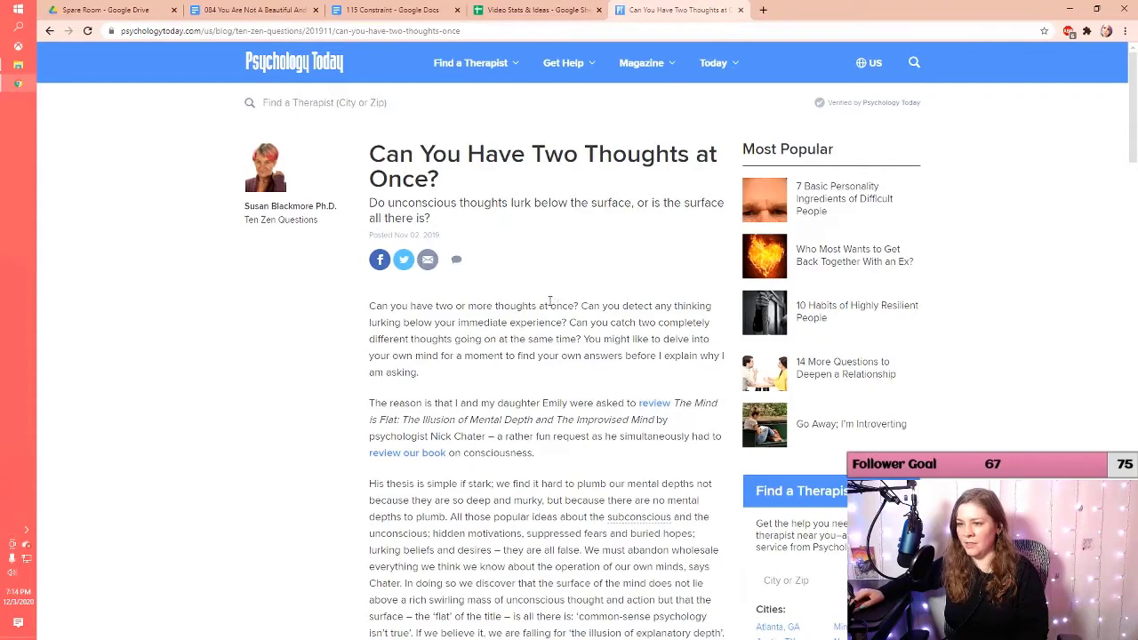
scroll(550, 302, "down", 1)
scroll(549, 302, "down", 1)
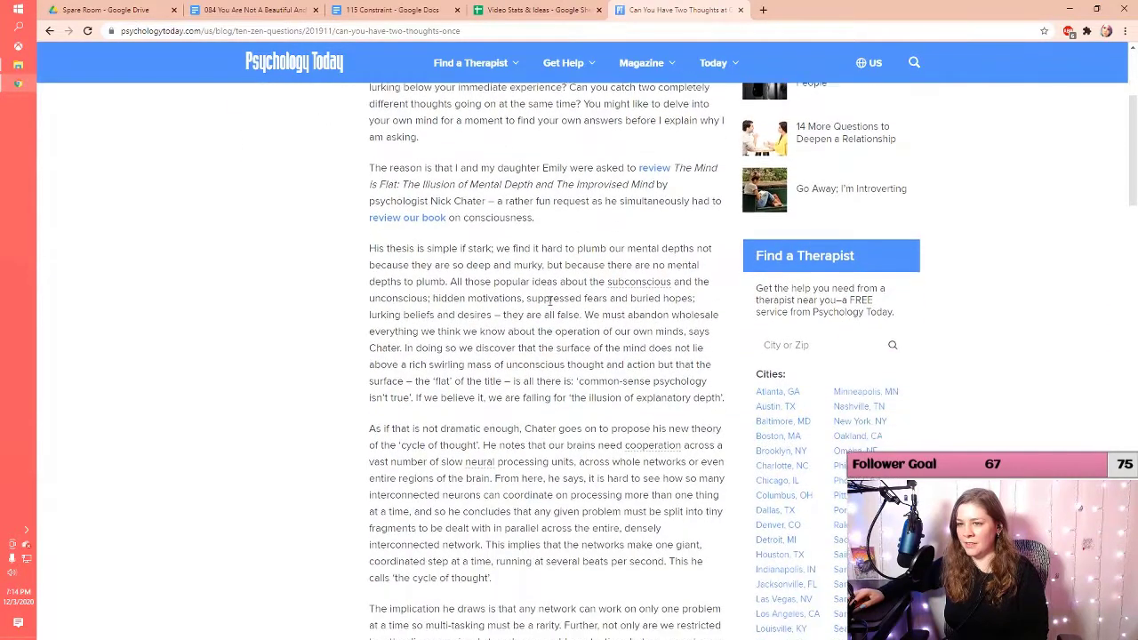
scroll(550, 303, "down", 5)
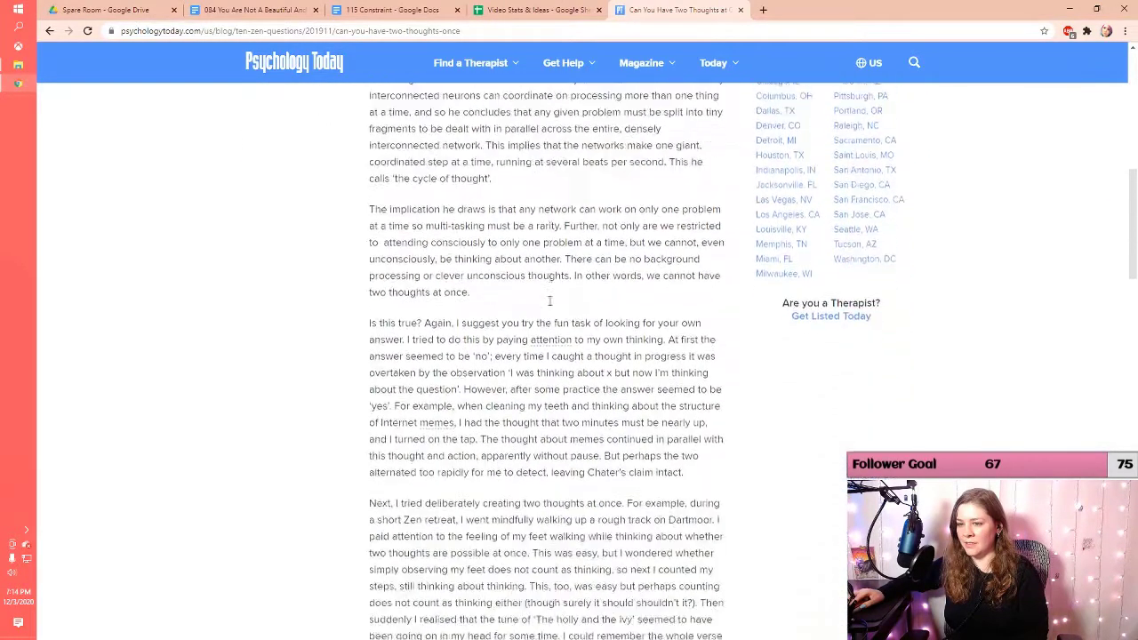
scroll(550, 303, "down", 7)
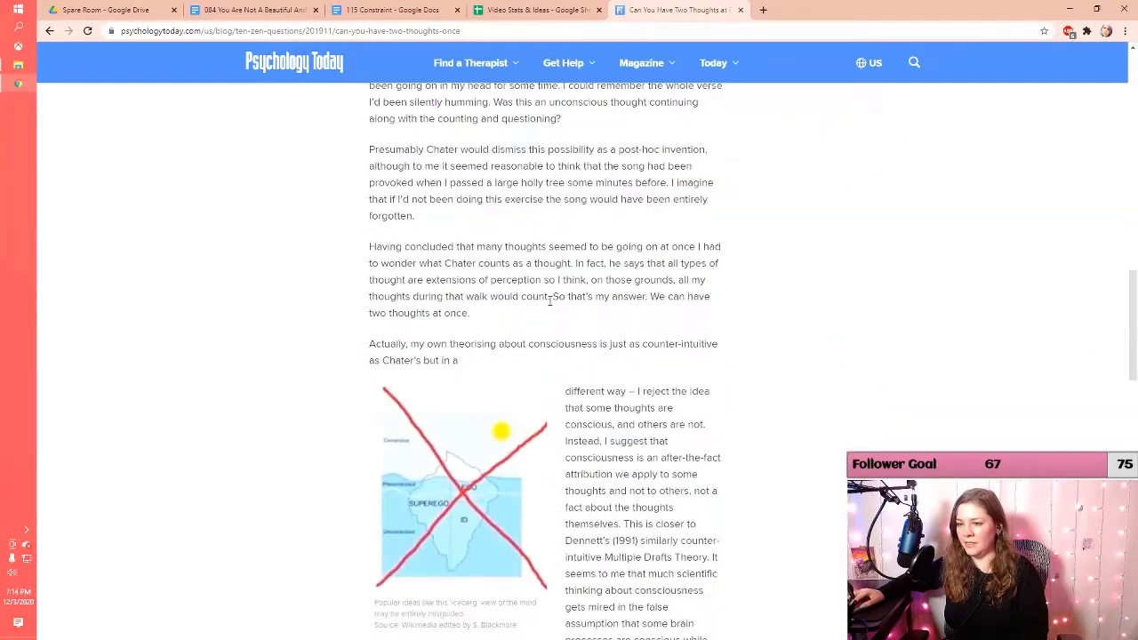
scroll(550, 305, "down", 2)
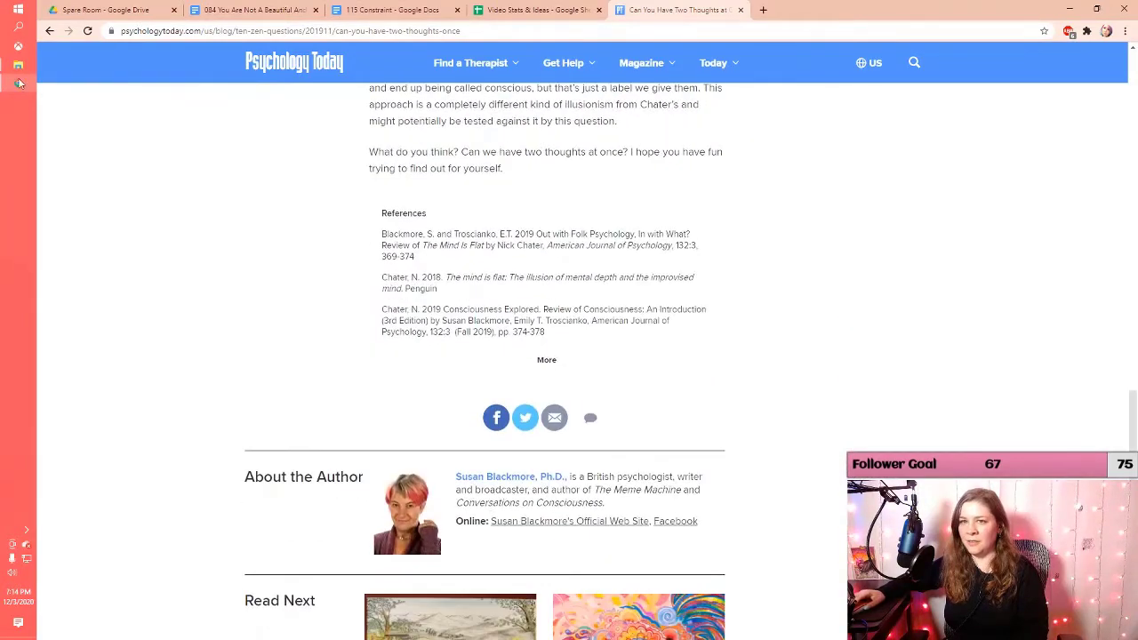
Go back to the results and read the Wikipedia article "The Magical Number Seven, Plus or Minus Two" on working memory capacity
left_click(48, 32)
scroll(587, 310, "down", 3)
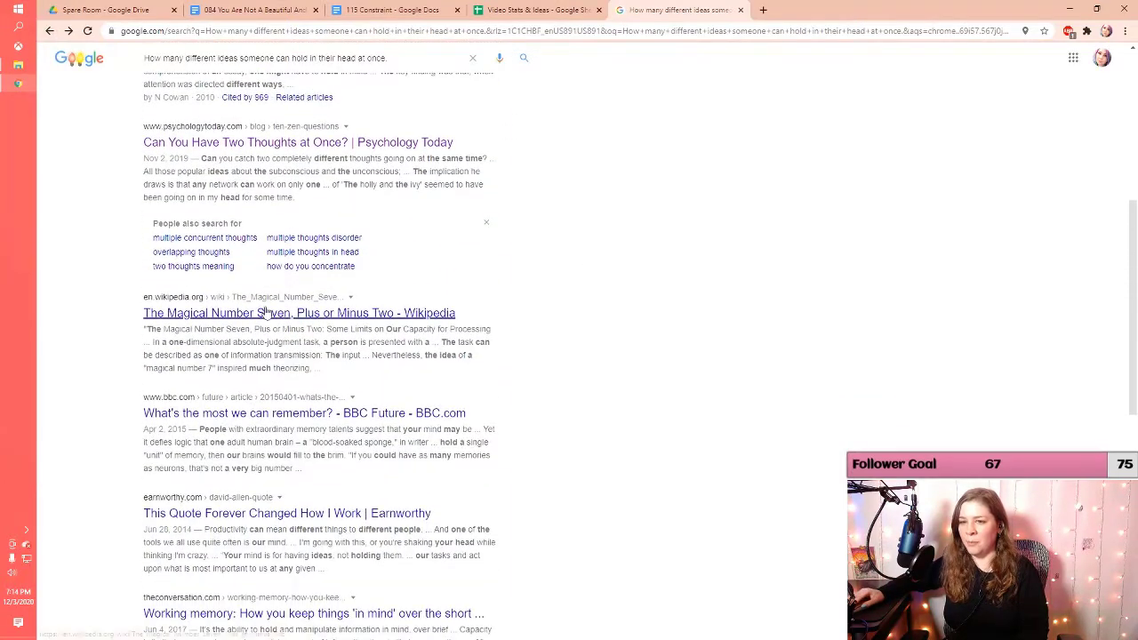
left_click(264, 313)
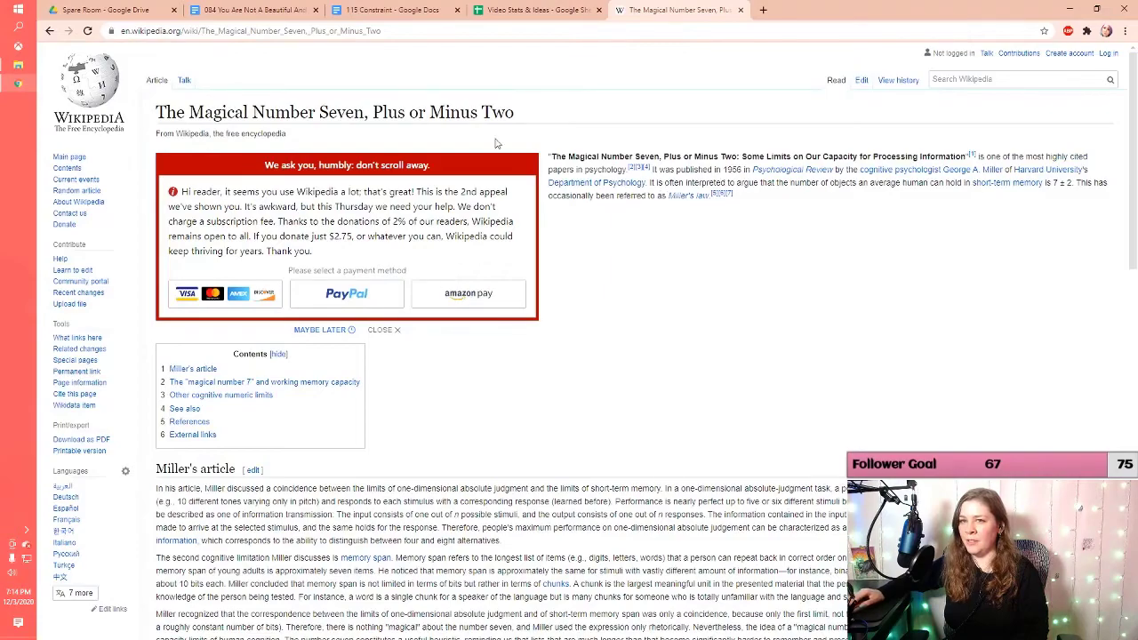
scroll(744, 267, "down", 3)
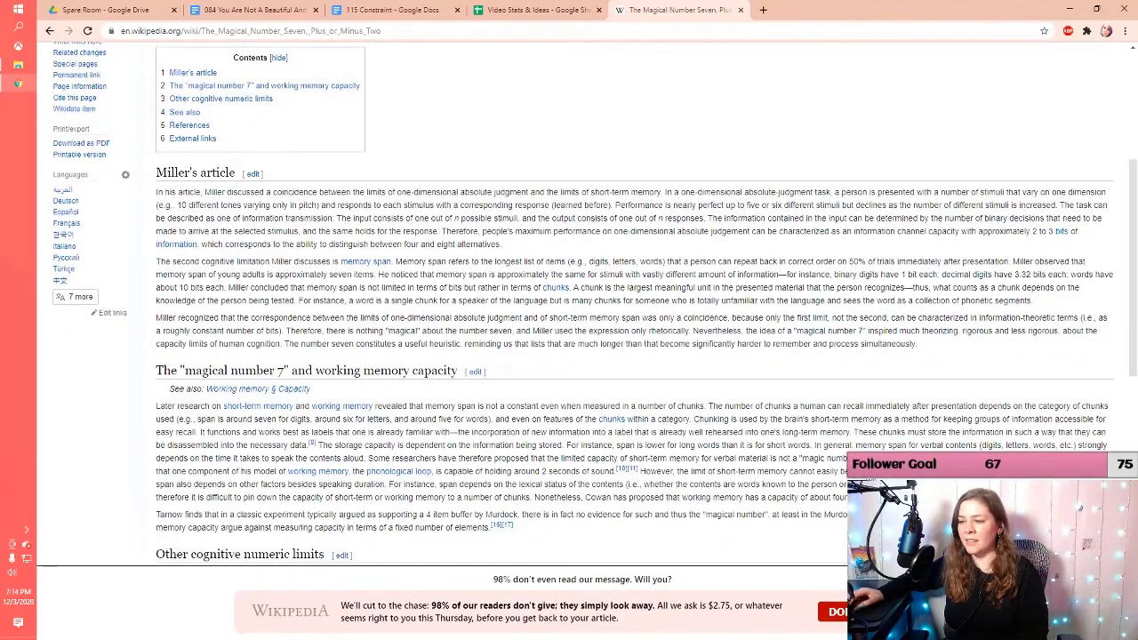
left_click(570, 610)
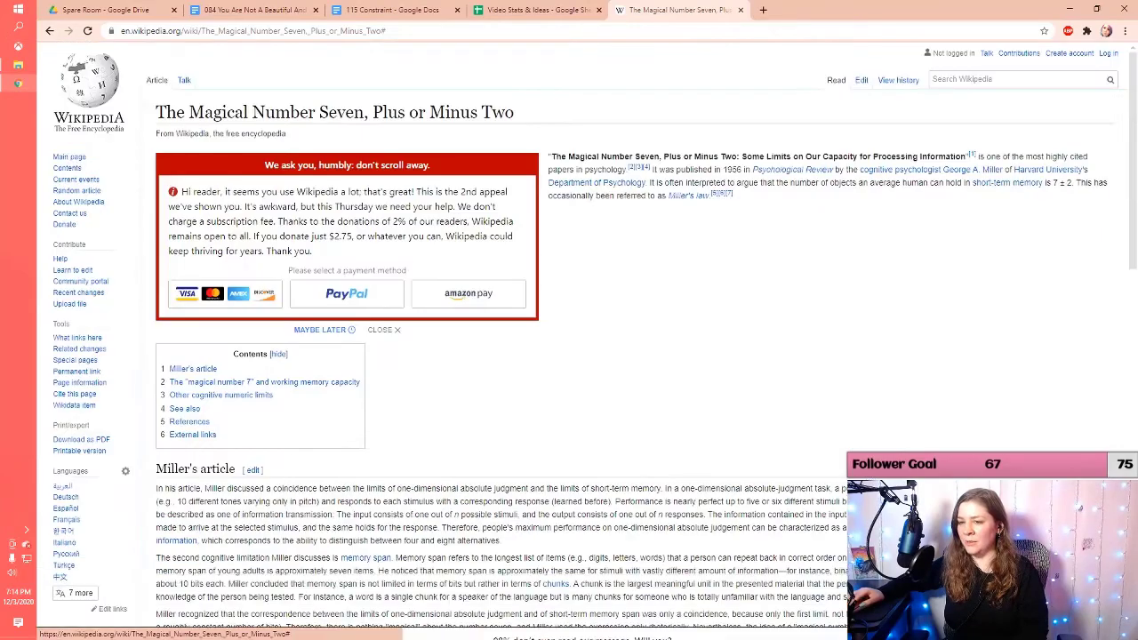
scroll(738, 404, "down", 4)
scroll(738, 404, "down", 1)
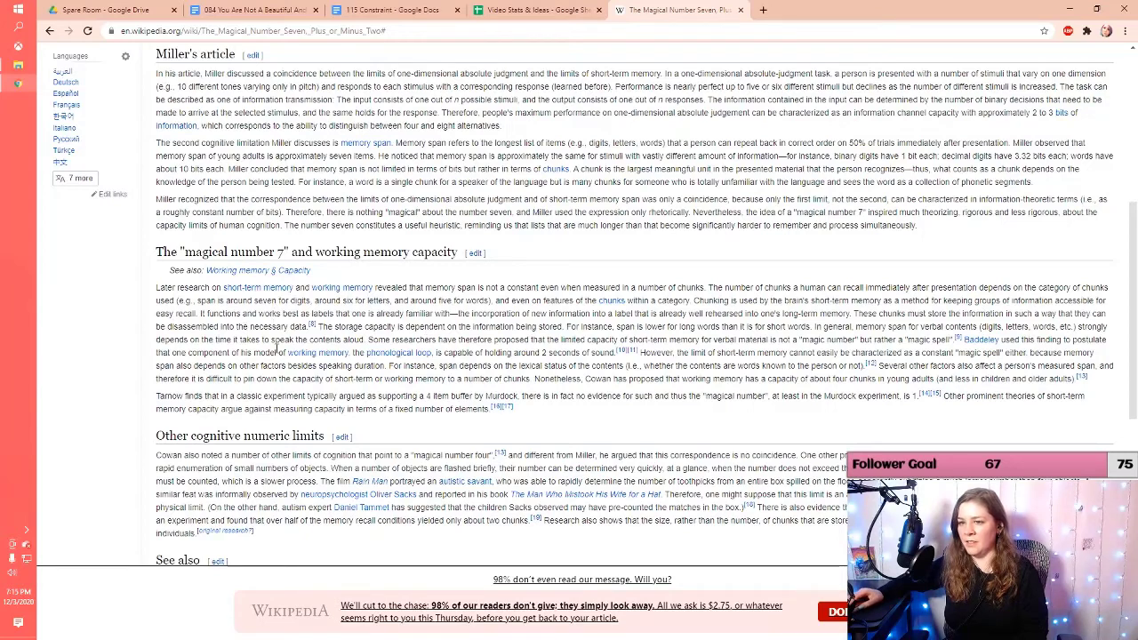
left_click(234, 33)
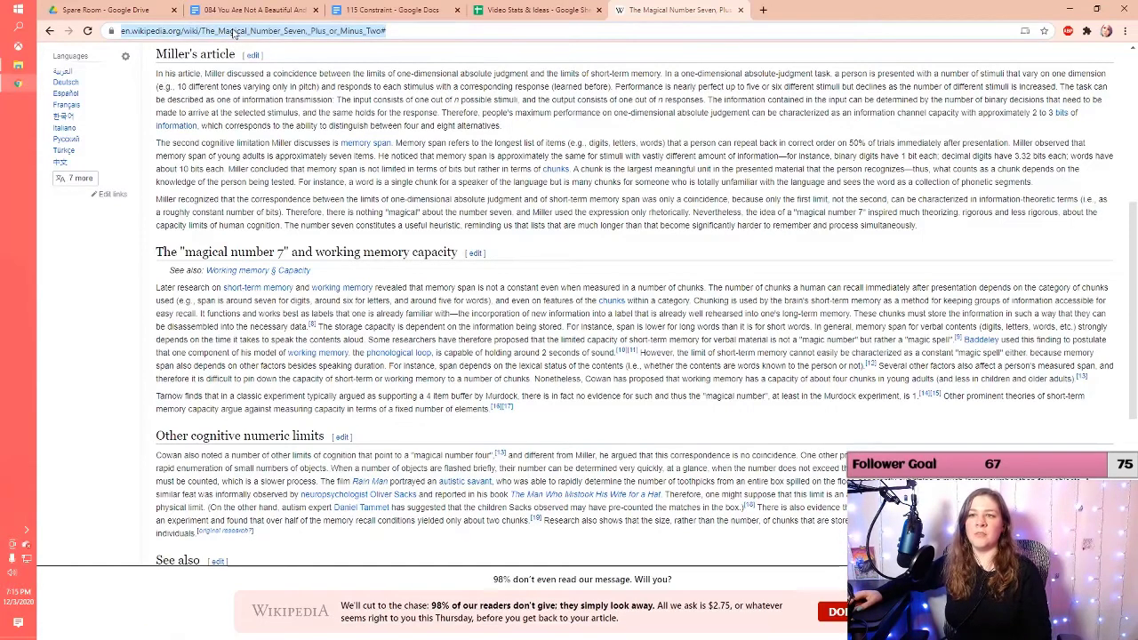
left_click(411, 32)
left_click_drag(438, 32, 384, 36)
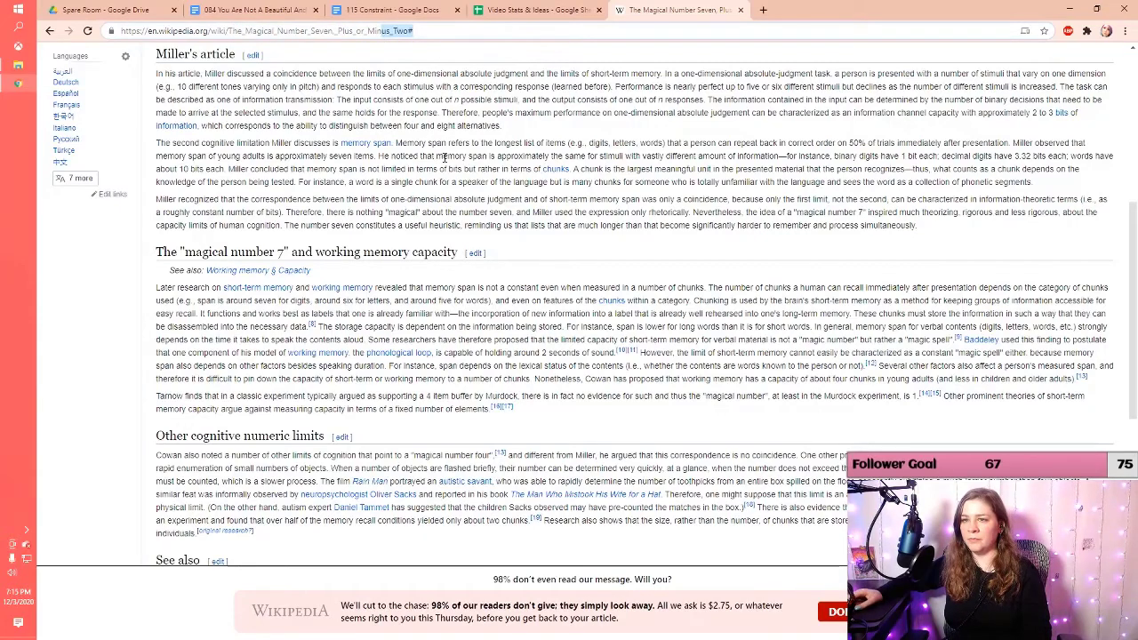
left_click(563, 317)
Copy the Wikipedia article's address and paste it below the Scientific American link in the 115 Constraint document
scroll(564, 318, "down", 5)
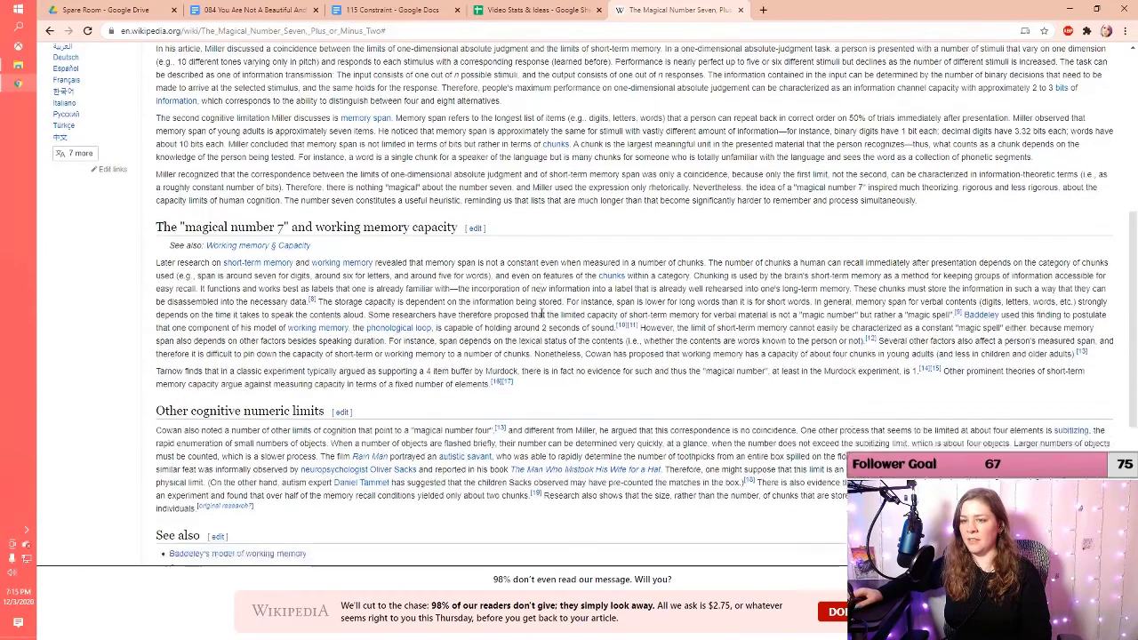
left_click(285, 32)
key("ctrl+c")
left_click(511, 10)
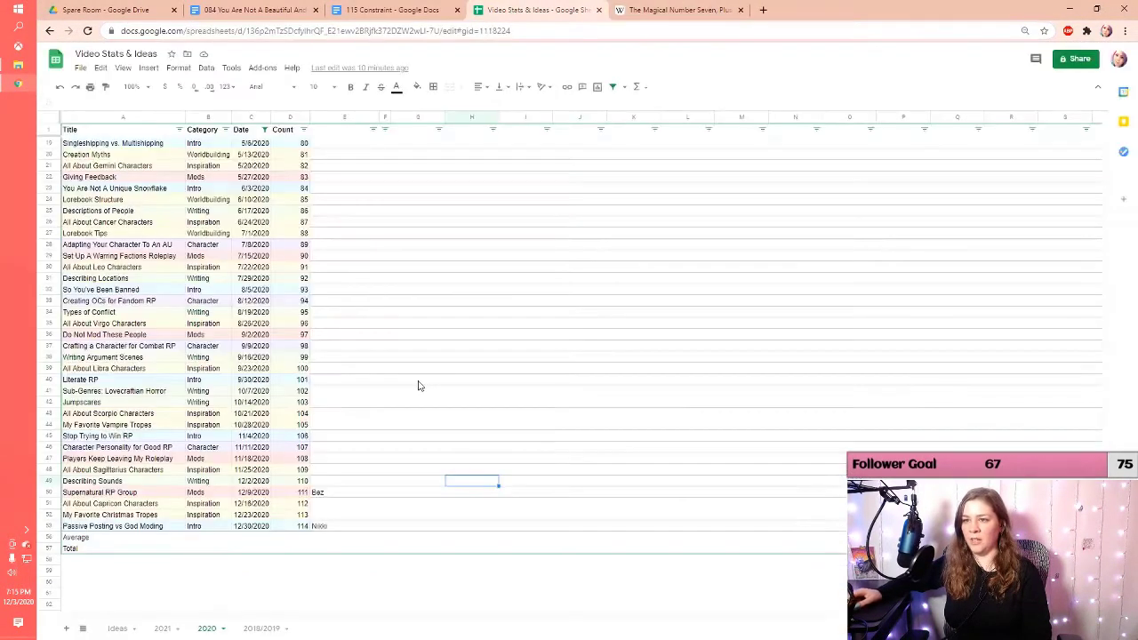
left_click(418, 10)
key("Return")
key("ctrl+v")
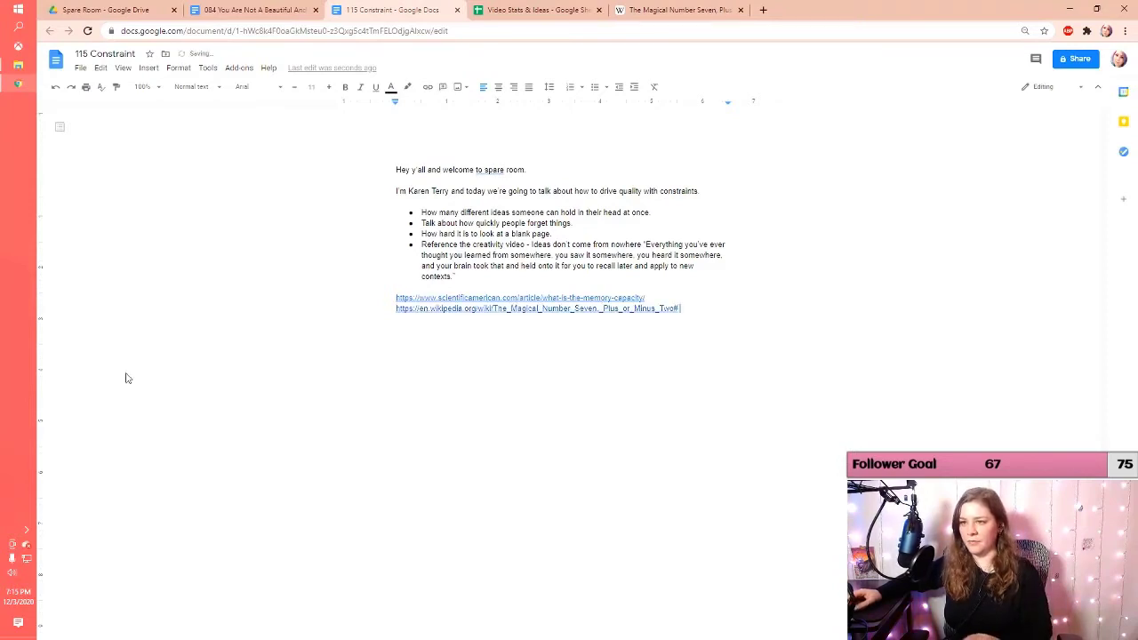
Search Google for "how quickly do people forget things after they learned it" and read the forgetting statistics in the Work-Learning Research result
left_click_drag(658, 212, 396, 214)
left_click(396, 214)
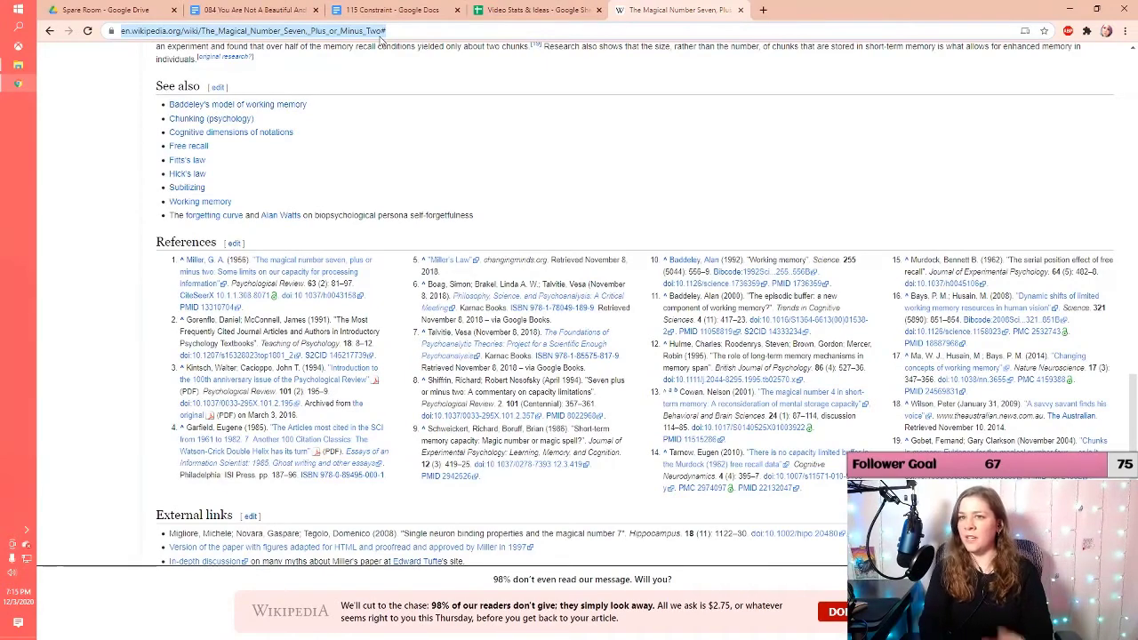
type("how quickly do people forget things after they learned it")
key("Return")
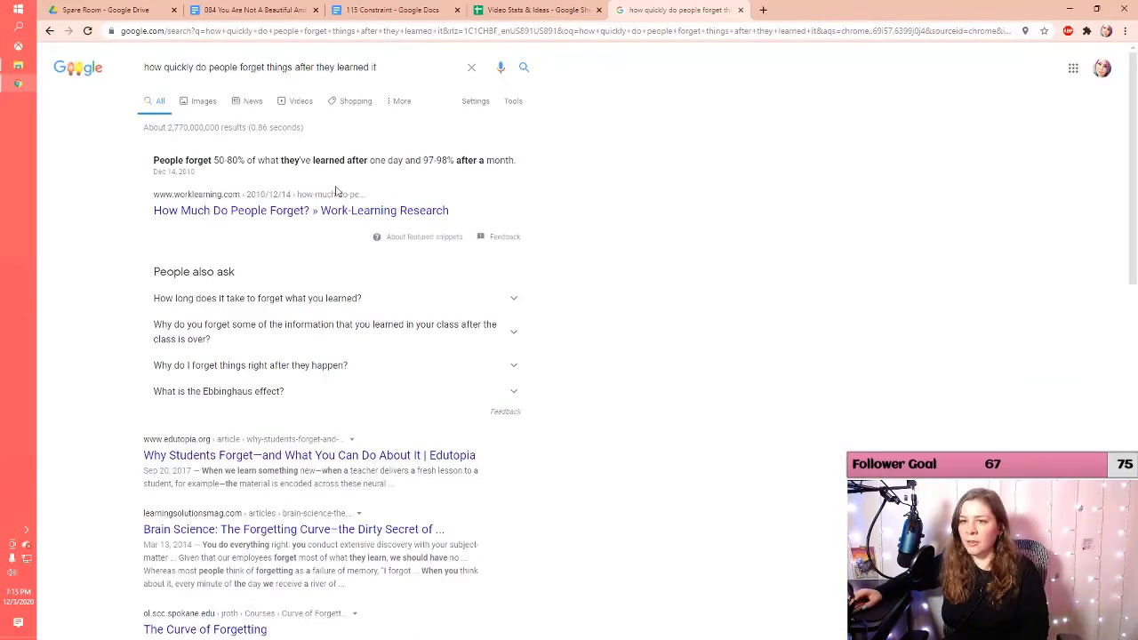
left_click(246, 211)
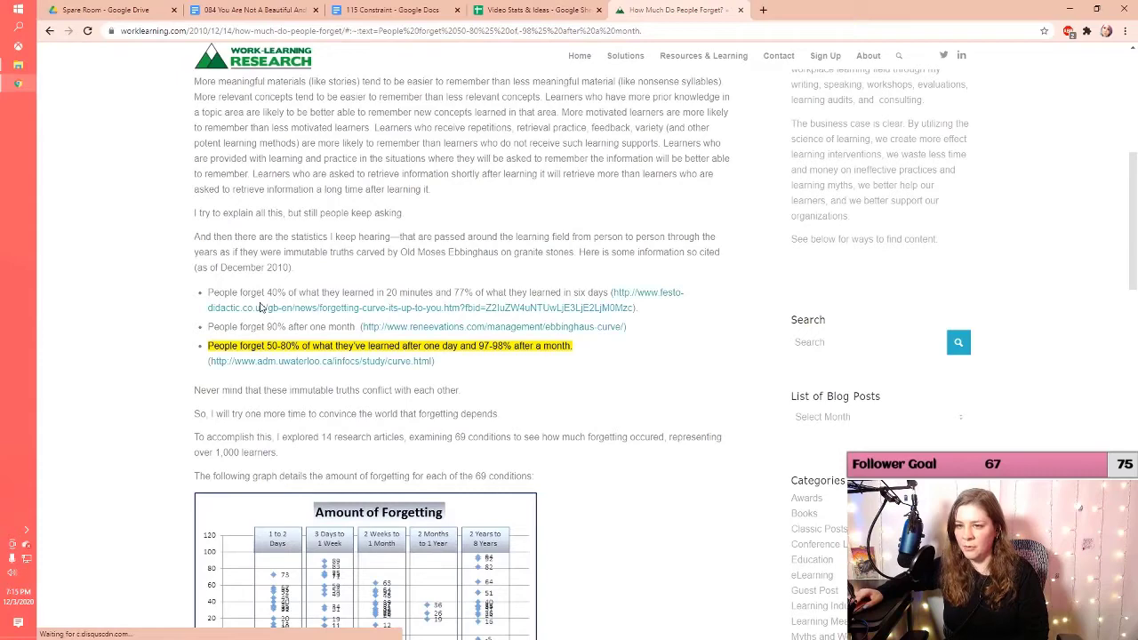
left_click(191, 259)
scroll(190, 316, "down", 1)
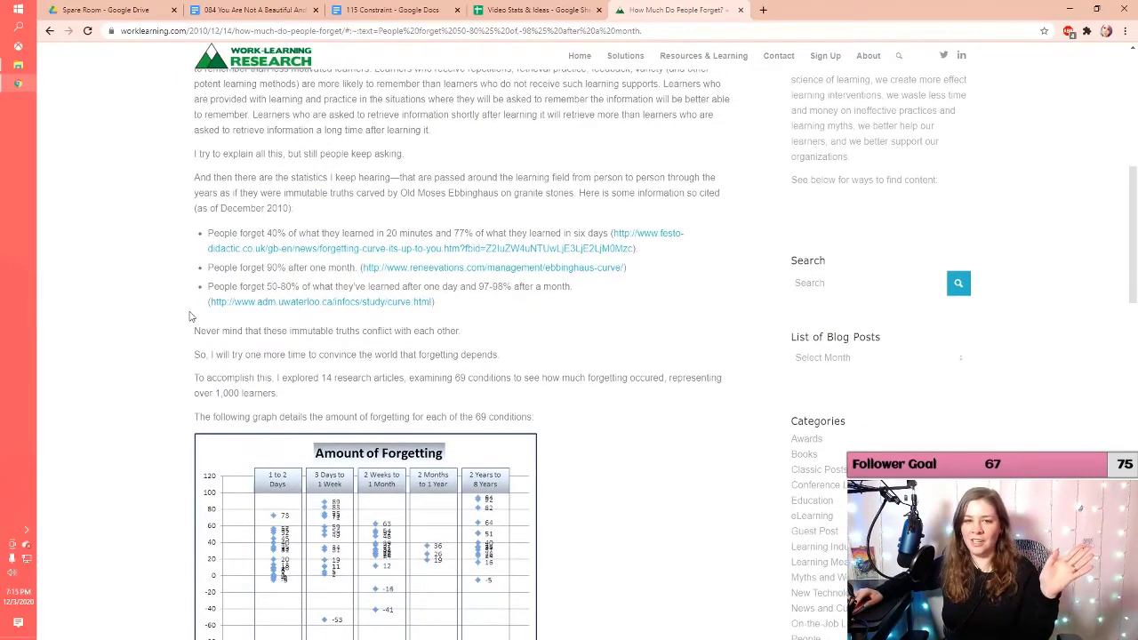
Trim the text-highlight fragment from the Work-Learning Research page's address, reload the page, and find the forgetting statistics again
left_click_drag(345, 31, 702, 29)
key("BackSpace")
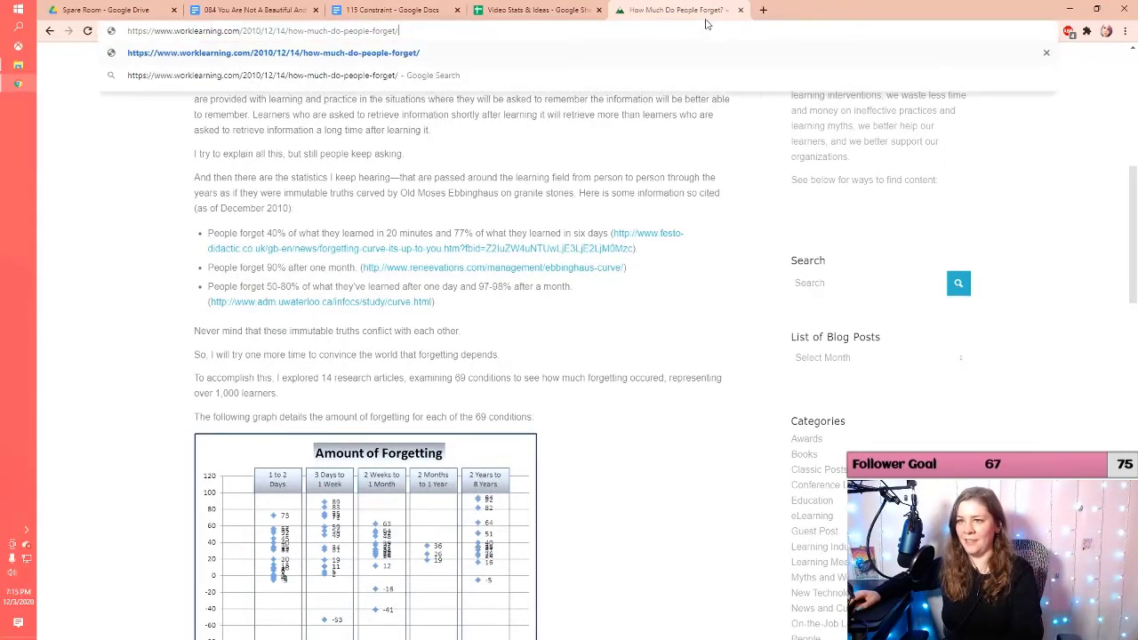
key("Return")
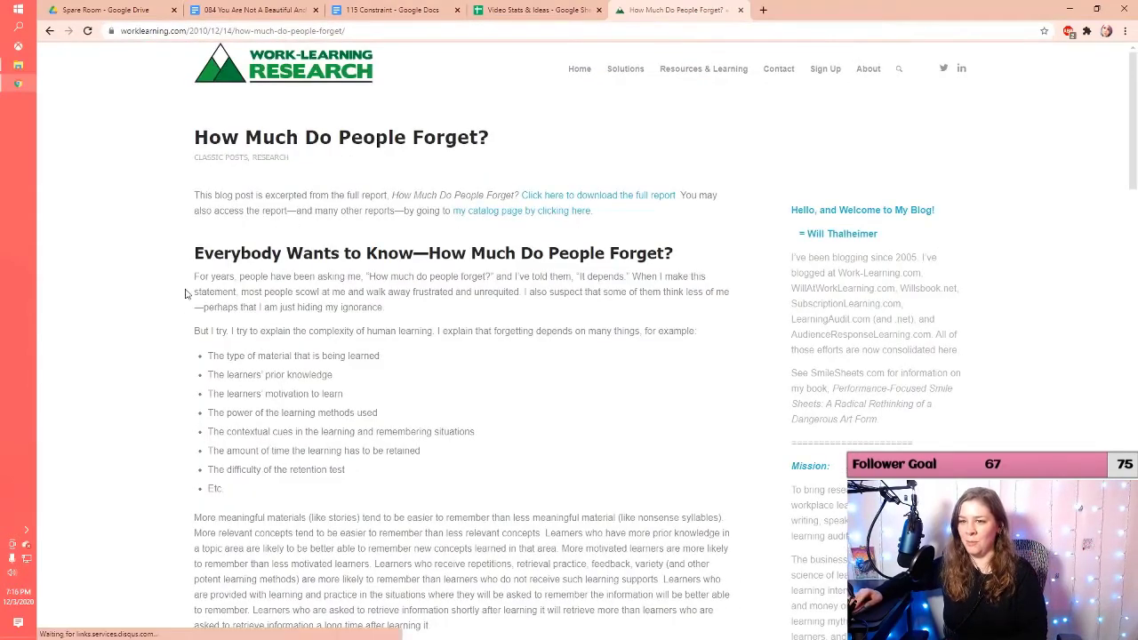
scroll(185, 293, "down", 5)
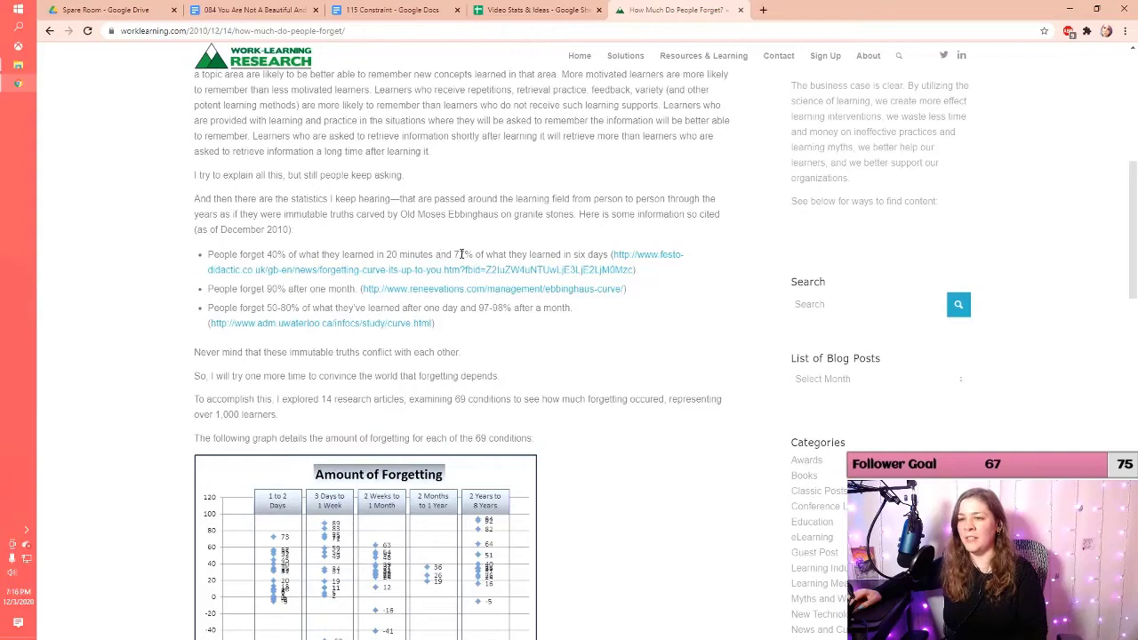
Copy the shortened Work-Learning Research address and paste it below the Wikipedia link in the 115 Constraint document
right_click(302, 30)
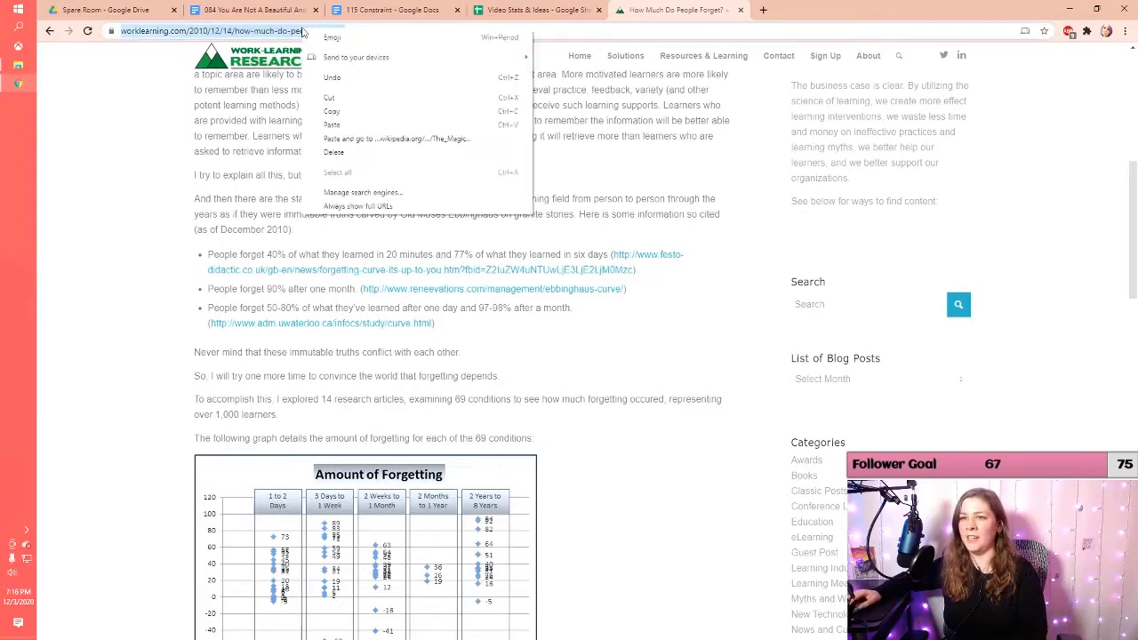
left_click(329, 105)
left_click(372, 10)
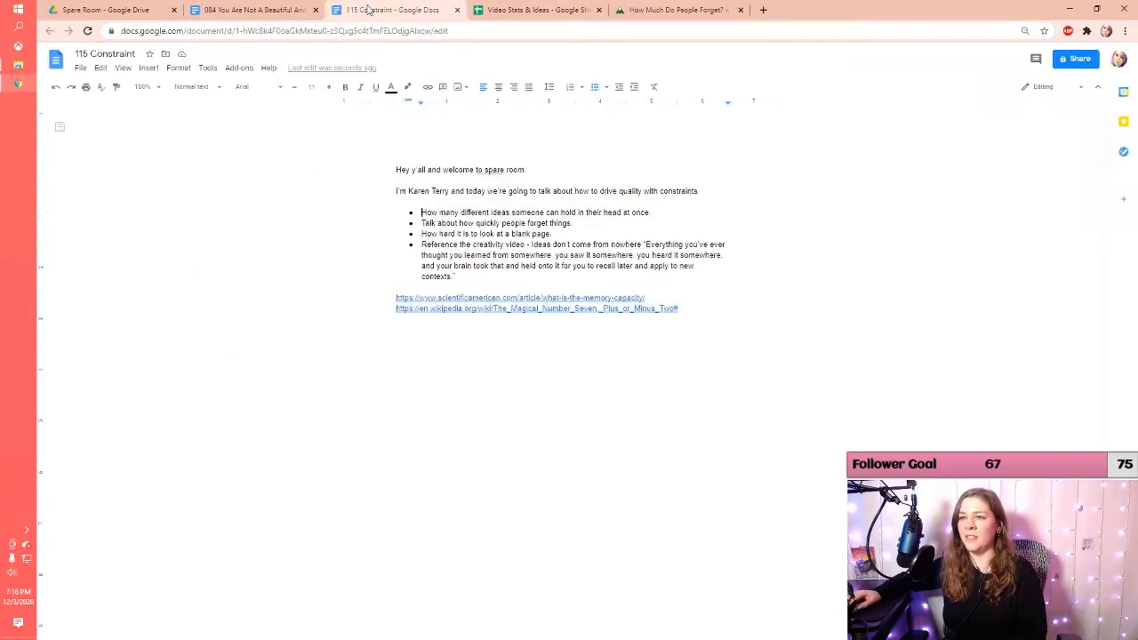
left_click(694, 307)
key("Return")
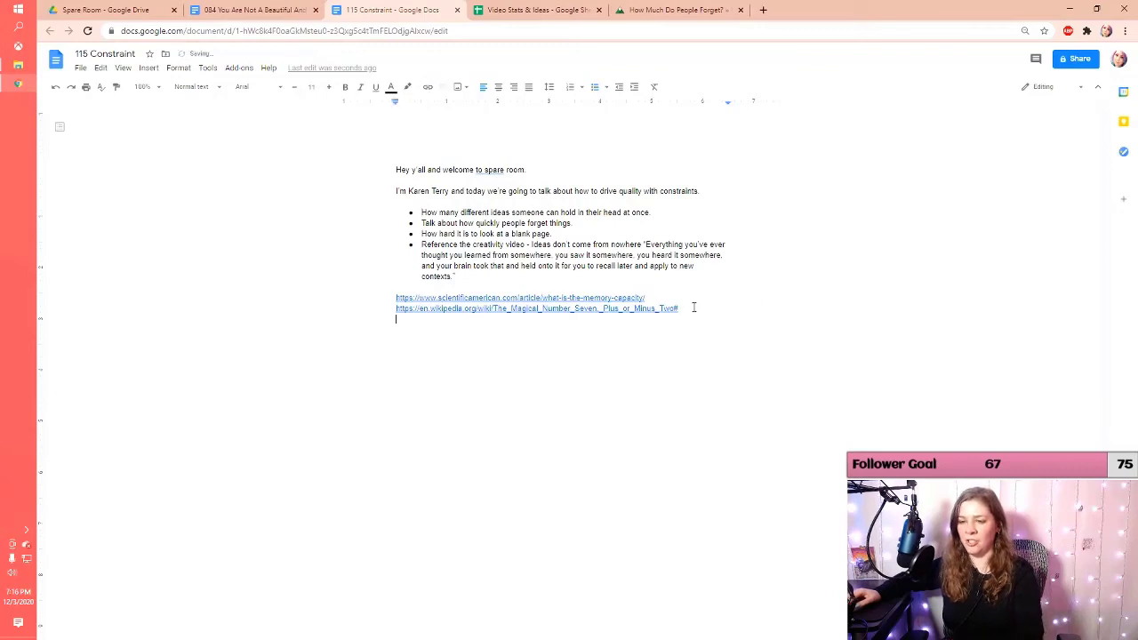
key("ctrl+v")
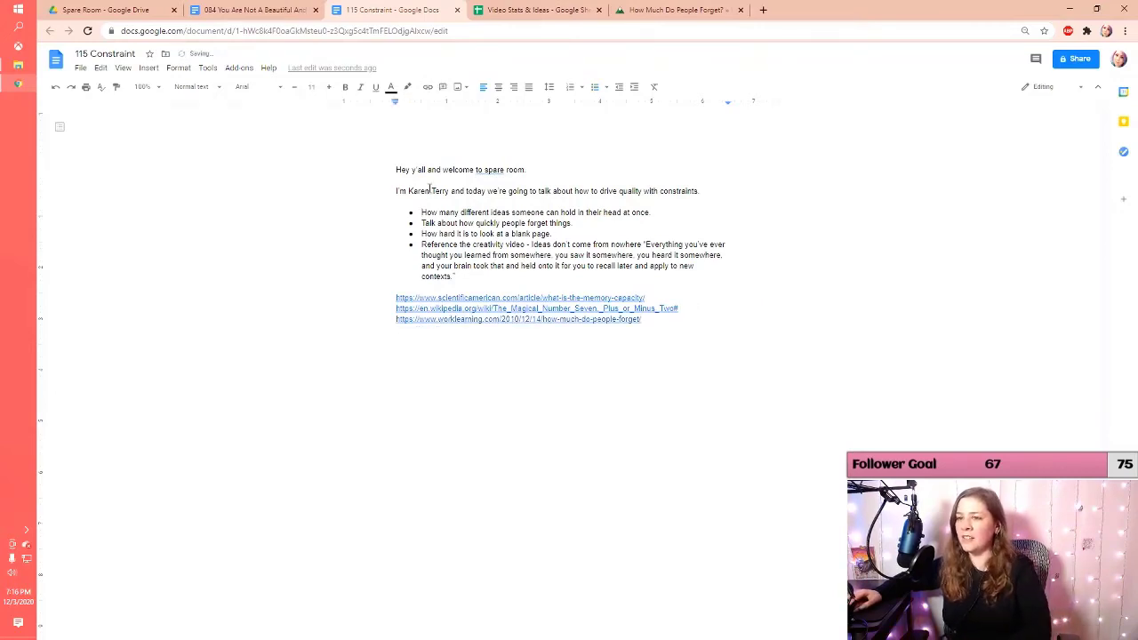
Remove the closing periods from the first three outline bullets, then select the bullet about looking at a blank page
left_click_drag(422, 212, 628, 214)
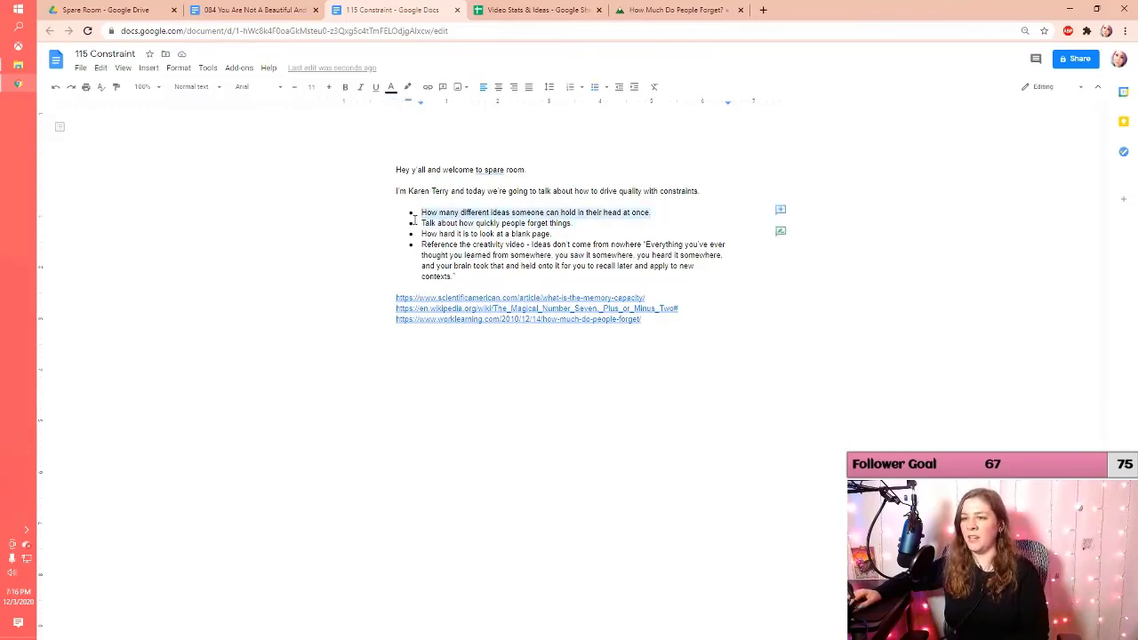
left_click_drag(423, 223, 581, 226)
key("Right")
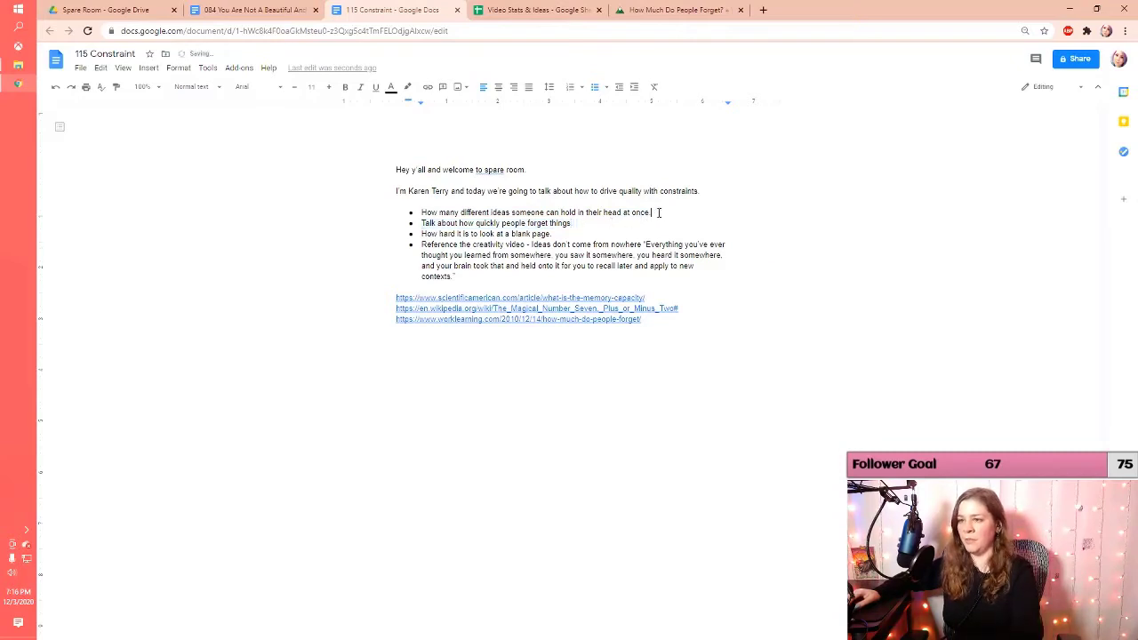
left_click(659, 212)
key("BackSpace")
left_click(559, 233)
key("BackSpace")
left_click_drag(550, 234, 418, 235)
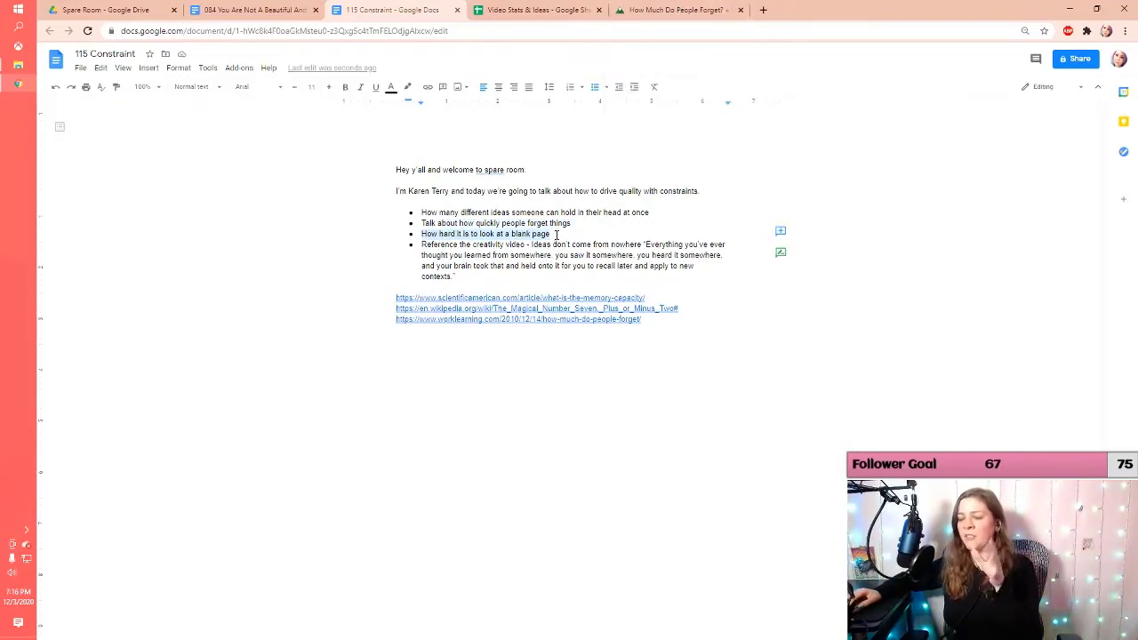
left_click_drag(559, 233, 423, 234)
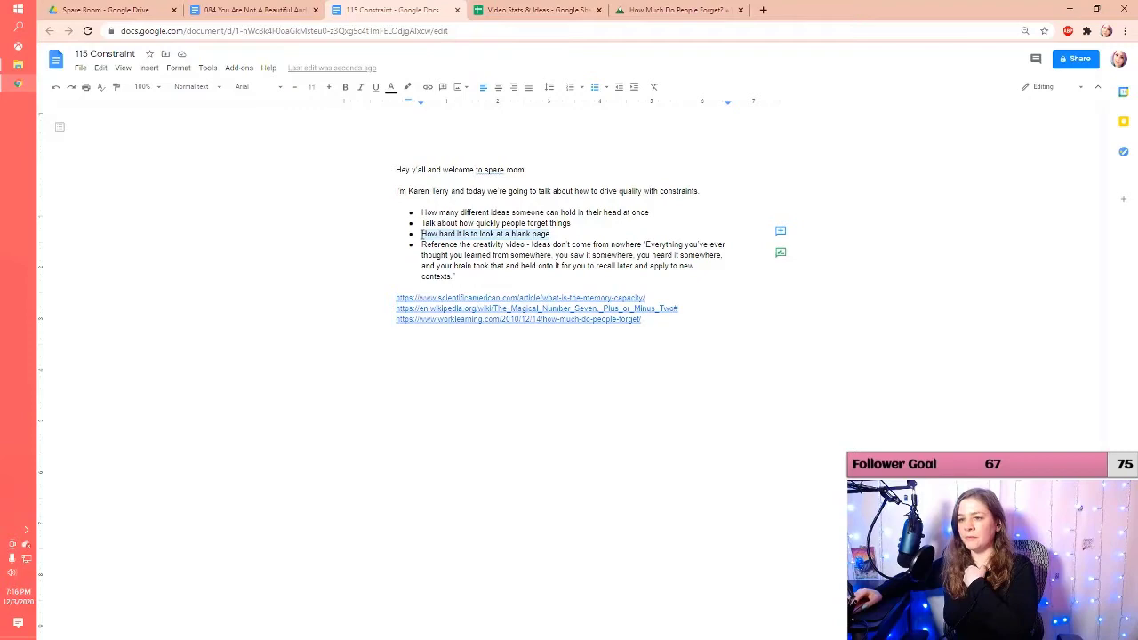
left_click(459, 273)
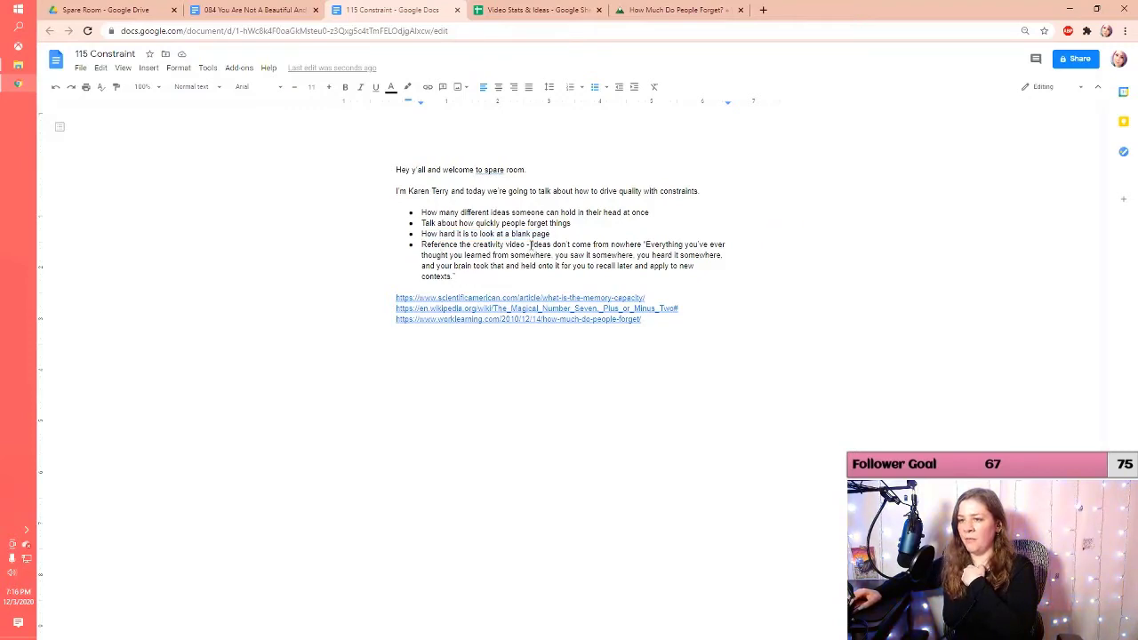
left_click_drag(422, 244, 642, 245)
Add a bullet after the creativity video quote: "What that means is you want you players making 2 - 4 major decisions when making a character."
left_click(466, 277)
key("Return")
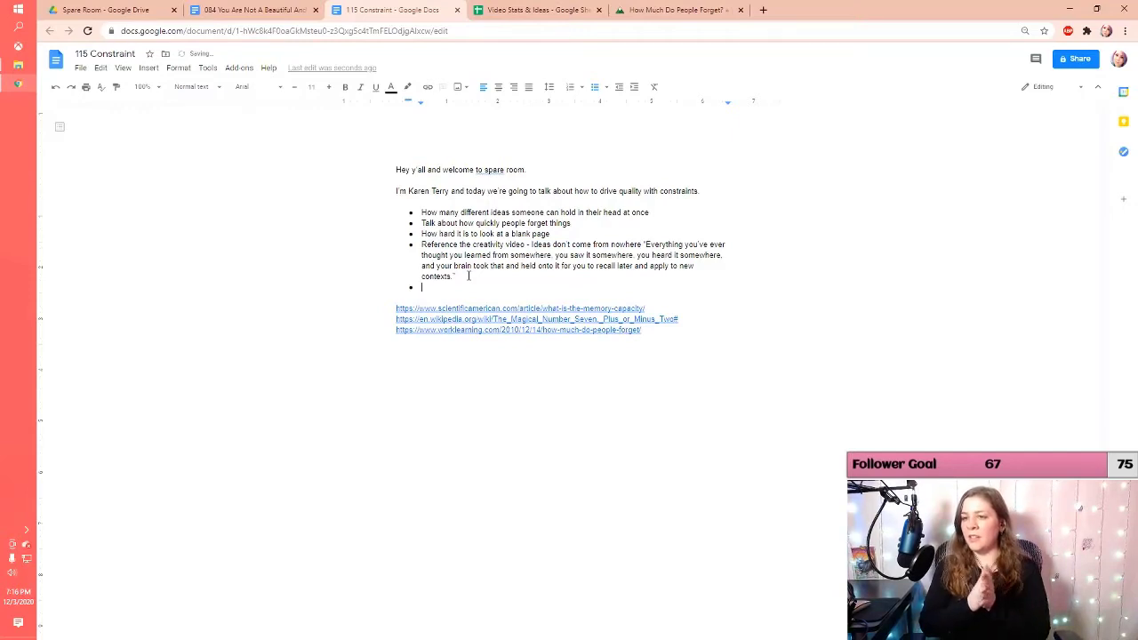
type("What that means is you what")
key("BackSpace")
key("BackSpace")
key("BackSpace")
key("BackSpace")
type("ant you t")
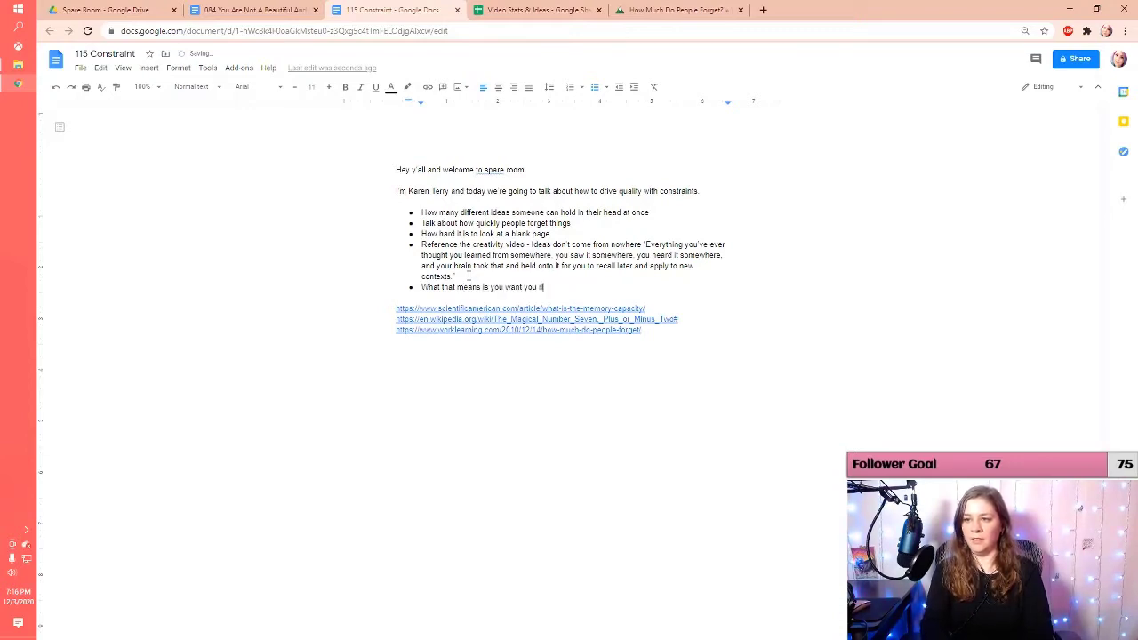
type("players making ")
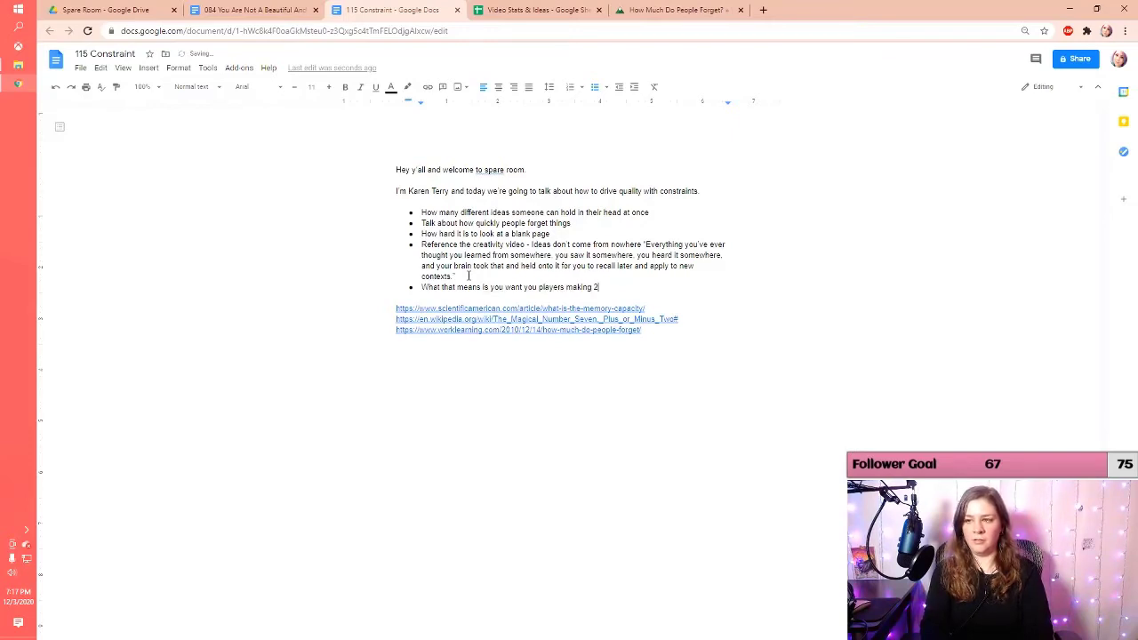
type("2 - 4")
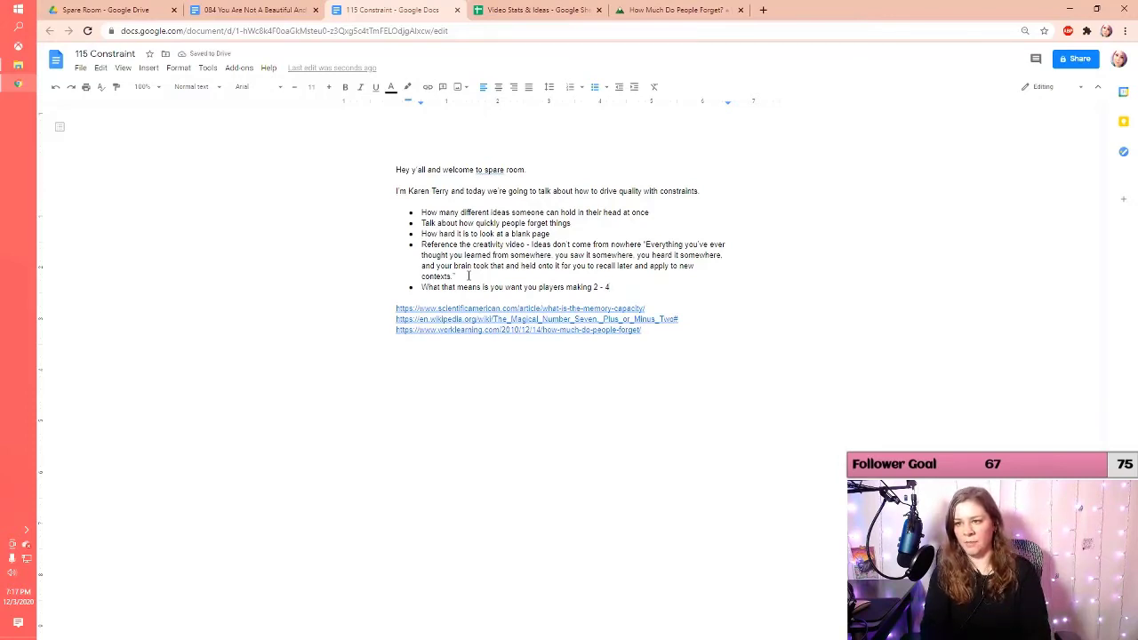
type("ma")
type("jor deci")
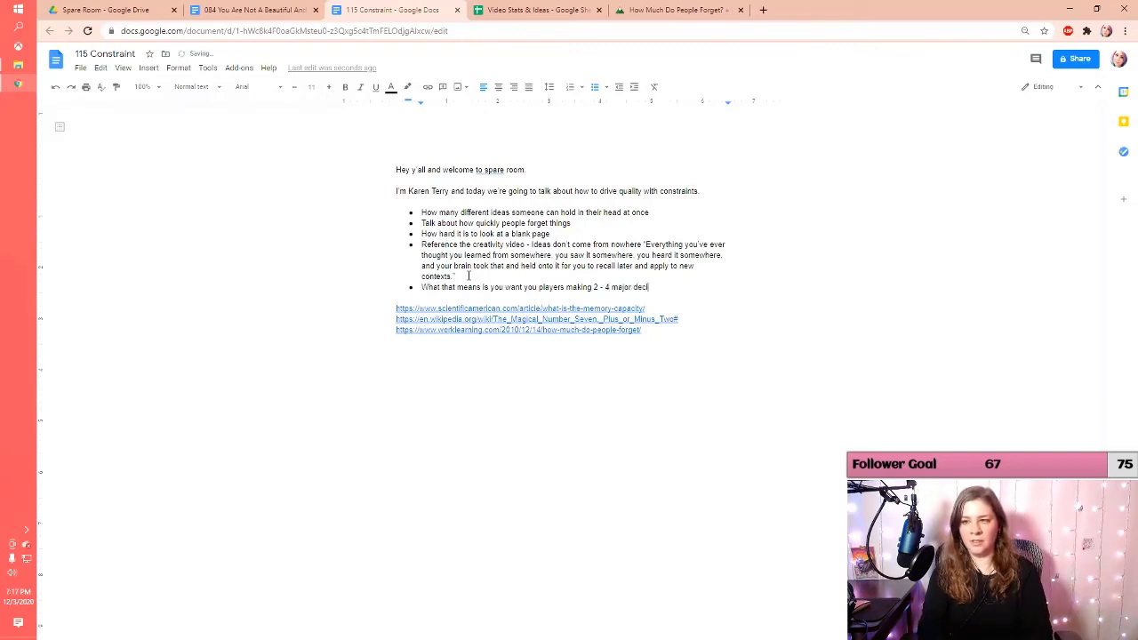
type("sions when making a character.")
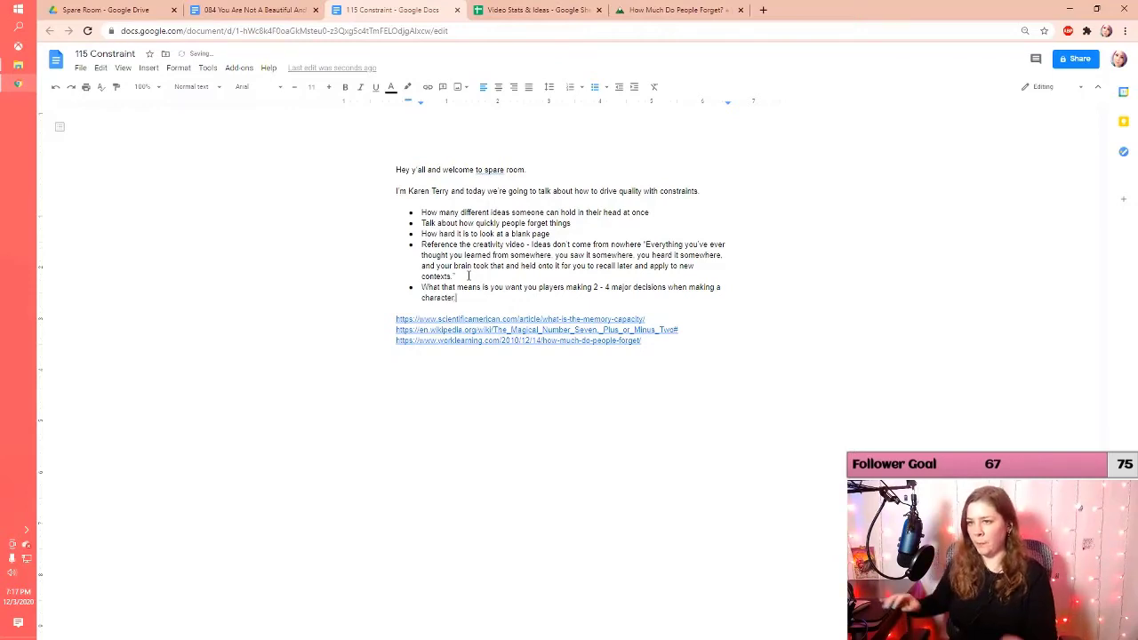
Insert a new first bullet in the outline reading "This is about when players join a group rp."
left_click(421, 212)
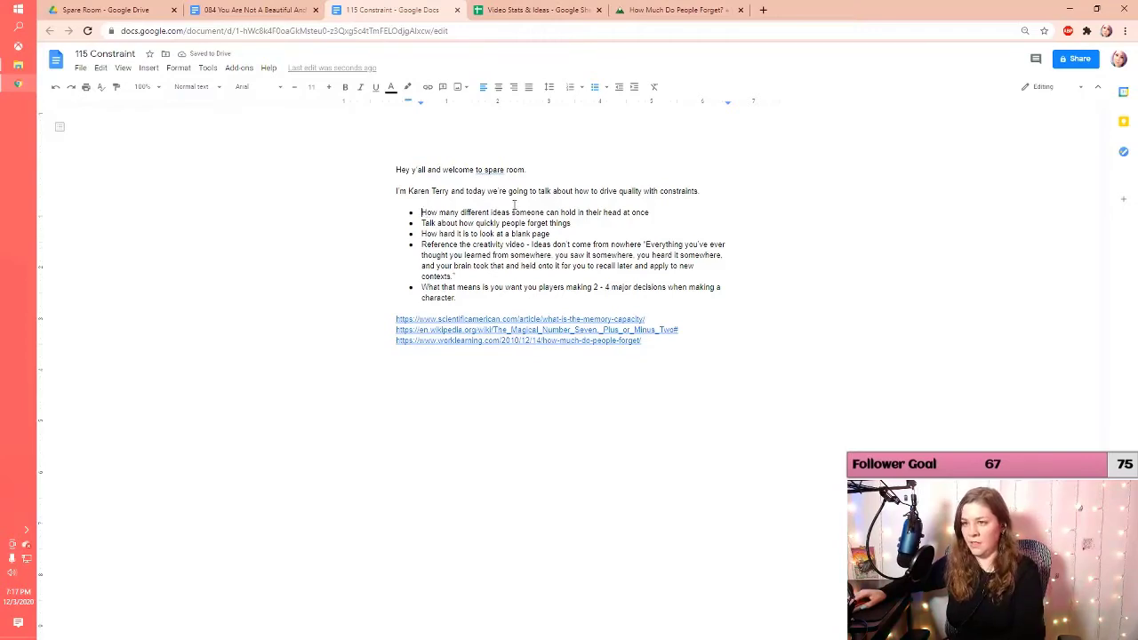
key("Return")
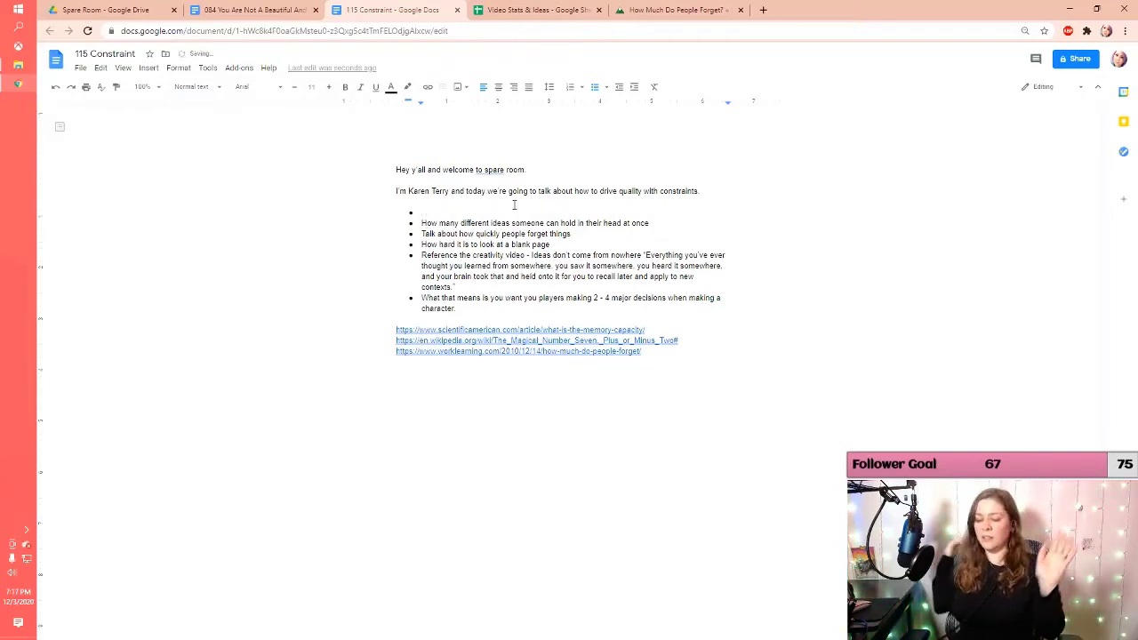
type("This is about ")
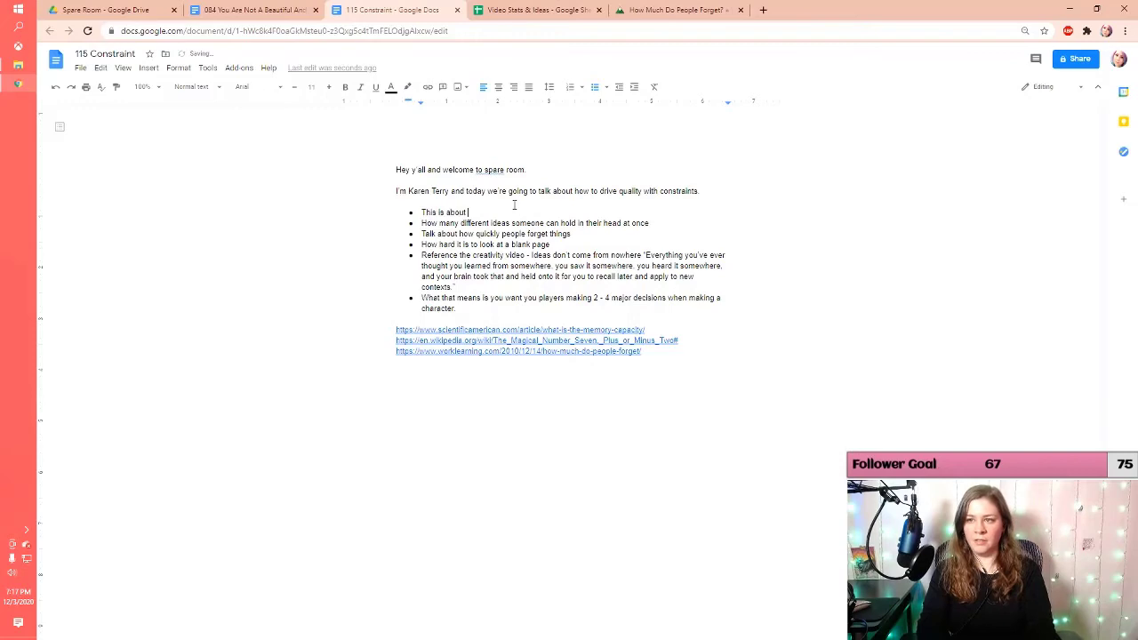
type("when players join")
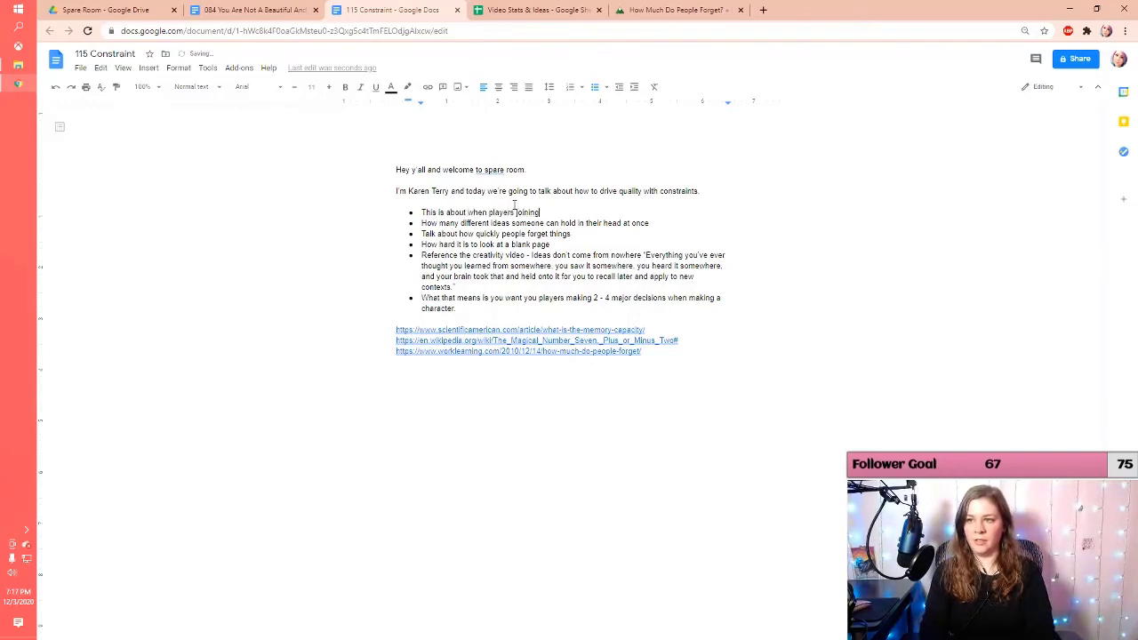
type(" a group rp")
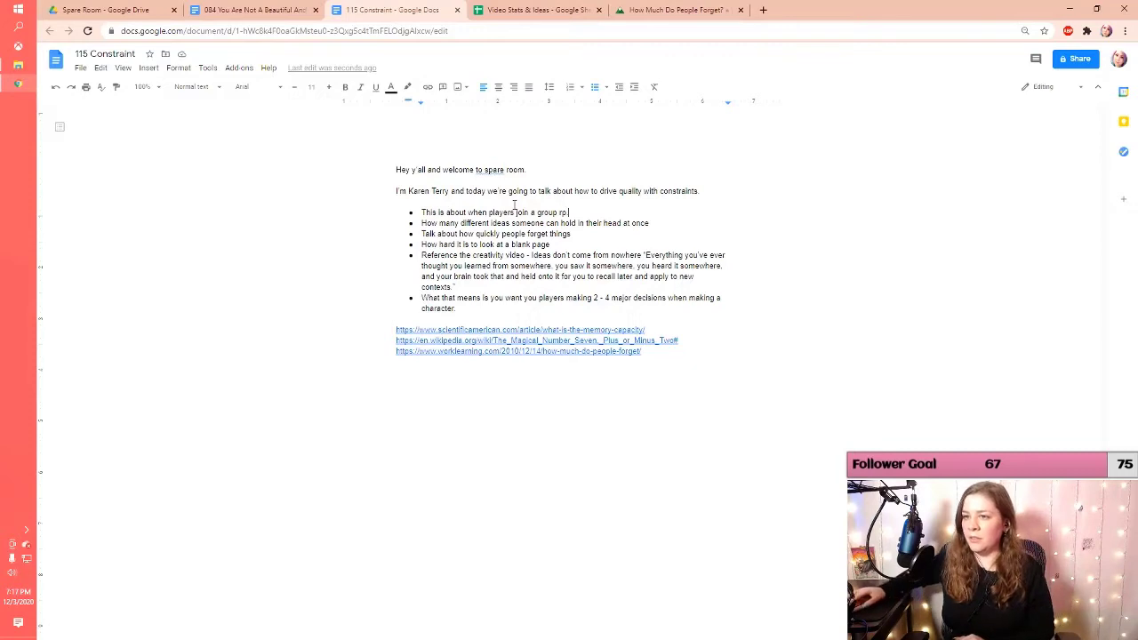
Start a new paragraph between the introduction and the bullet list with "We're going to talk today about why it's"
left_click(715, 191)
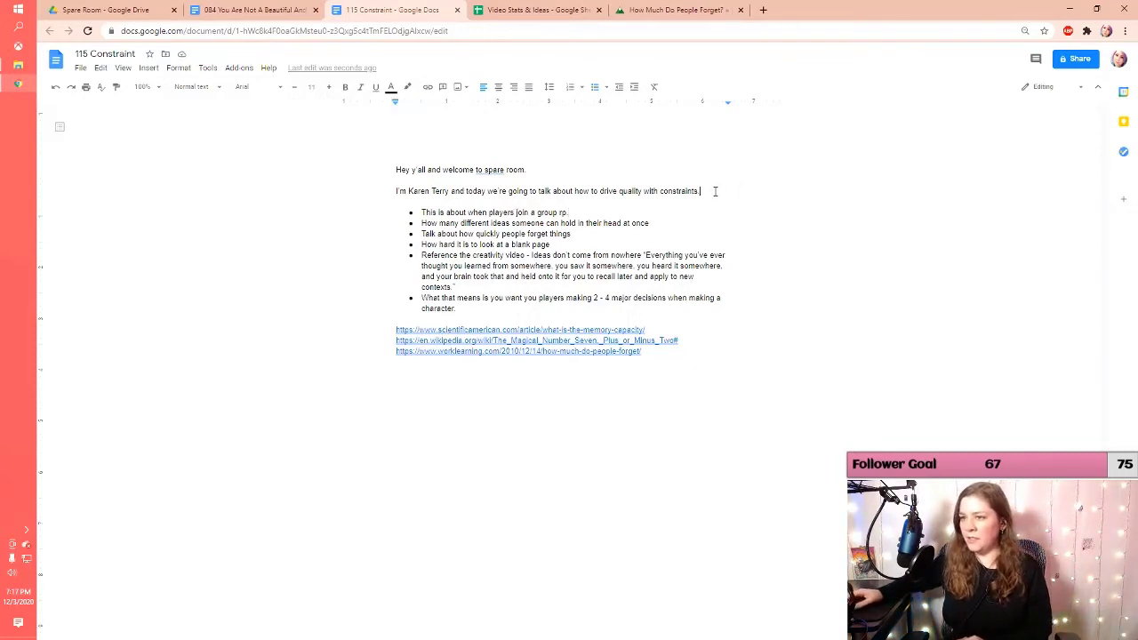
key("Return")
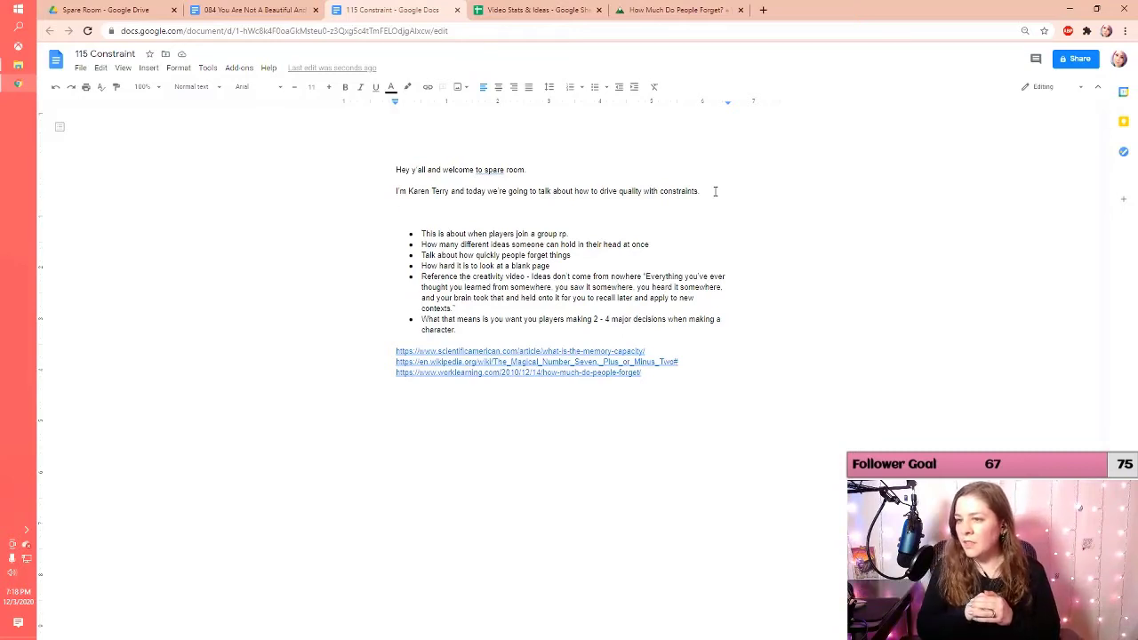
type("W")
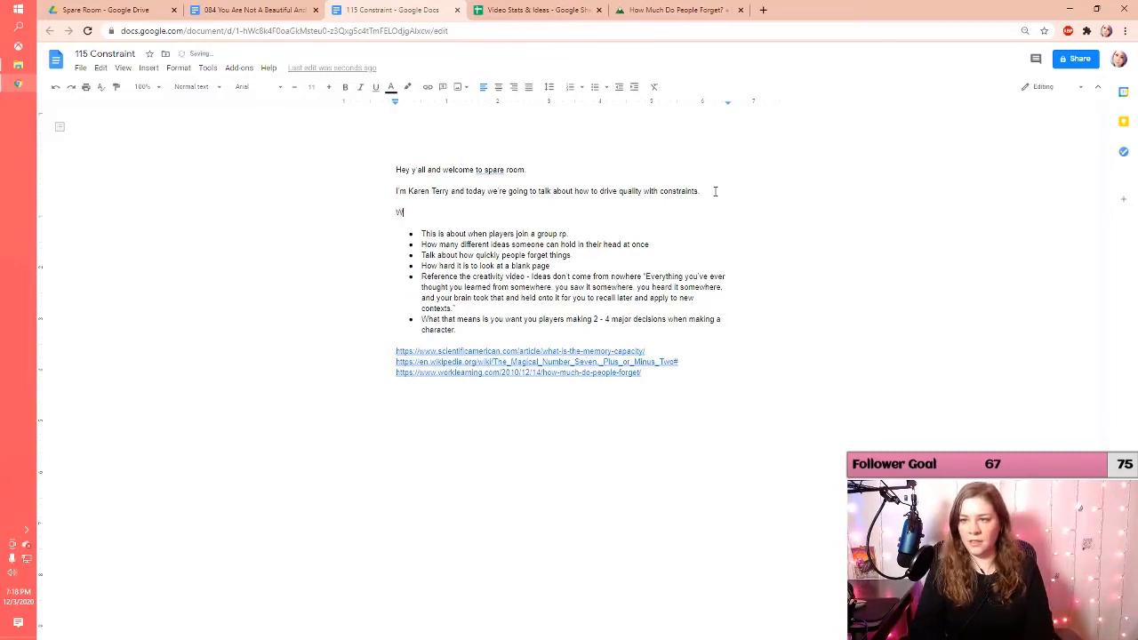
type("e're go")
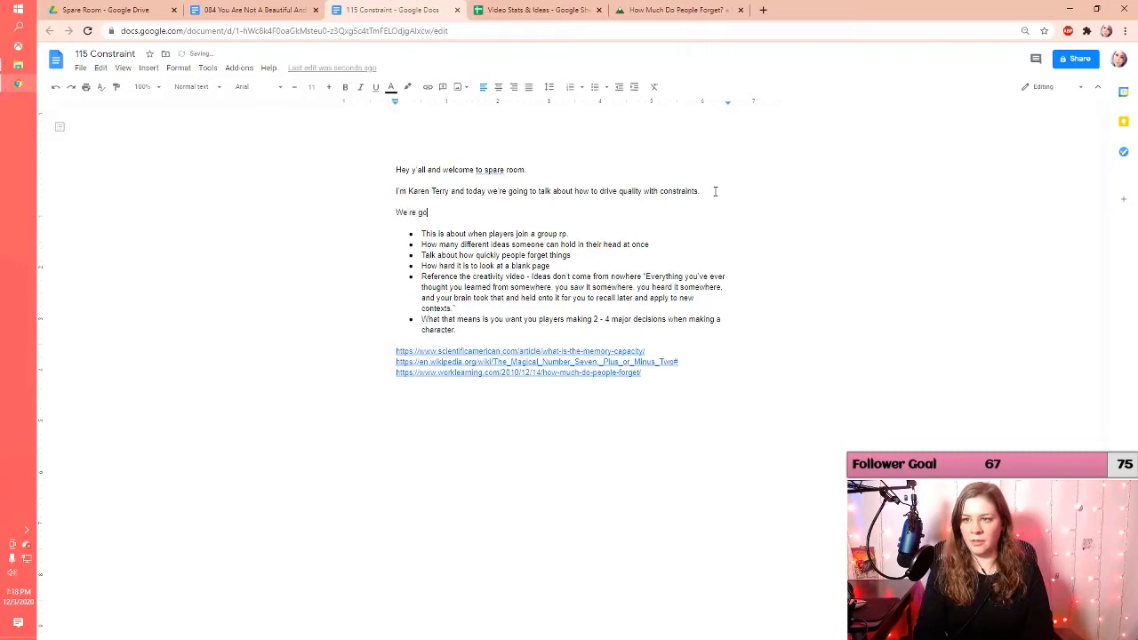
type("ing to talk today abo")
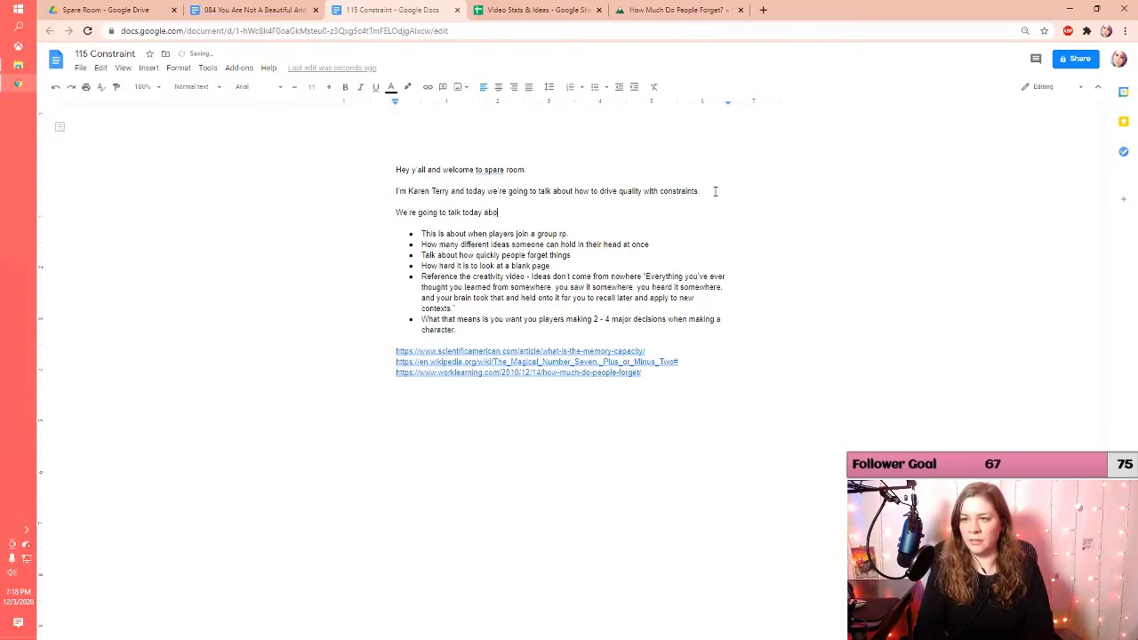
type("ut how")
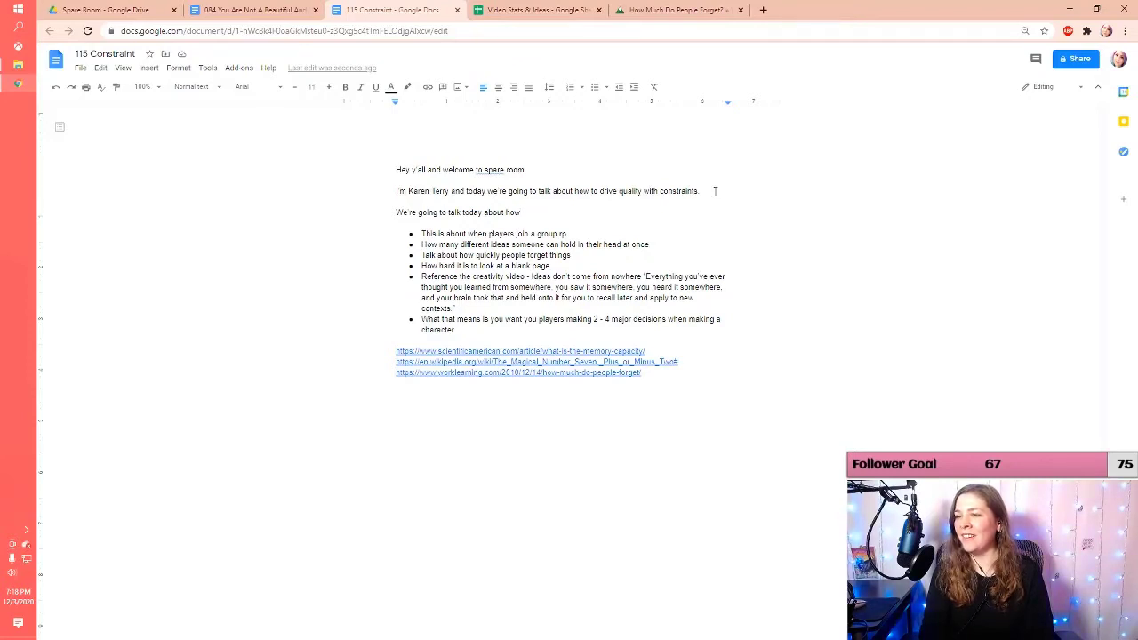
key("BackSpace")
key("BackSpace")
key("BackSpace")
type("why it's ")
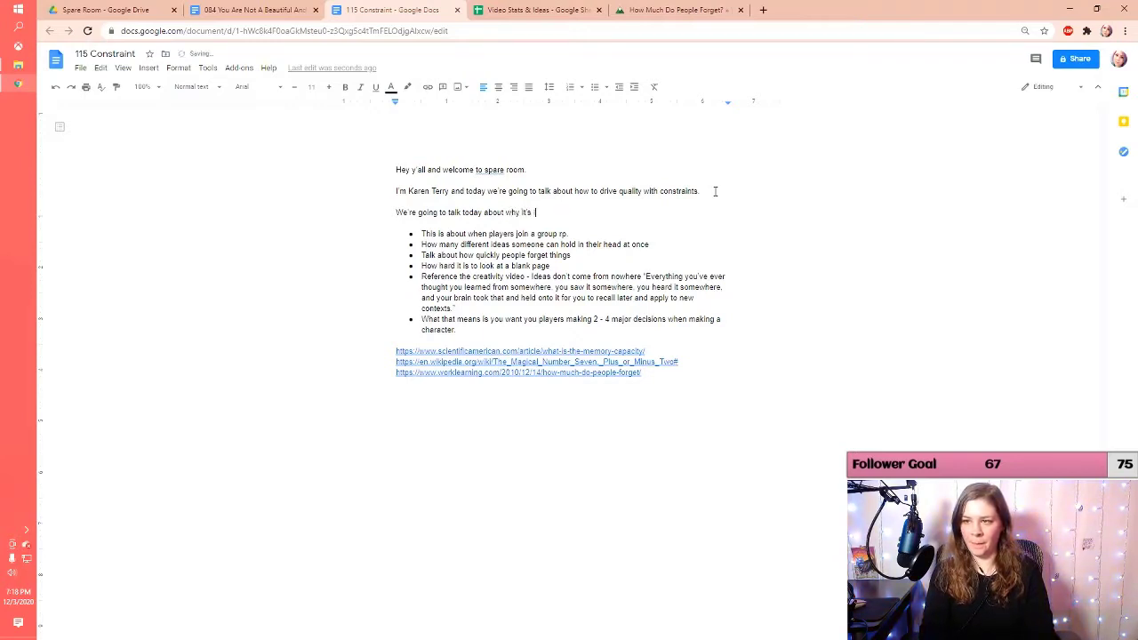
Complete the new paragraph with "important to have a specific character creation process when you are creating a roleplay group."
type("important to have a specific character creation process when you ")
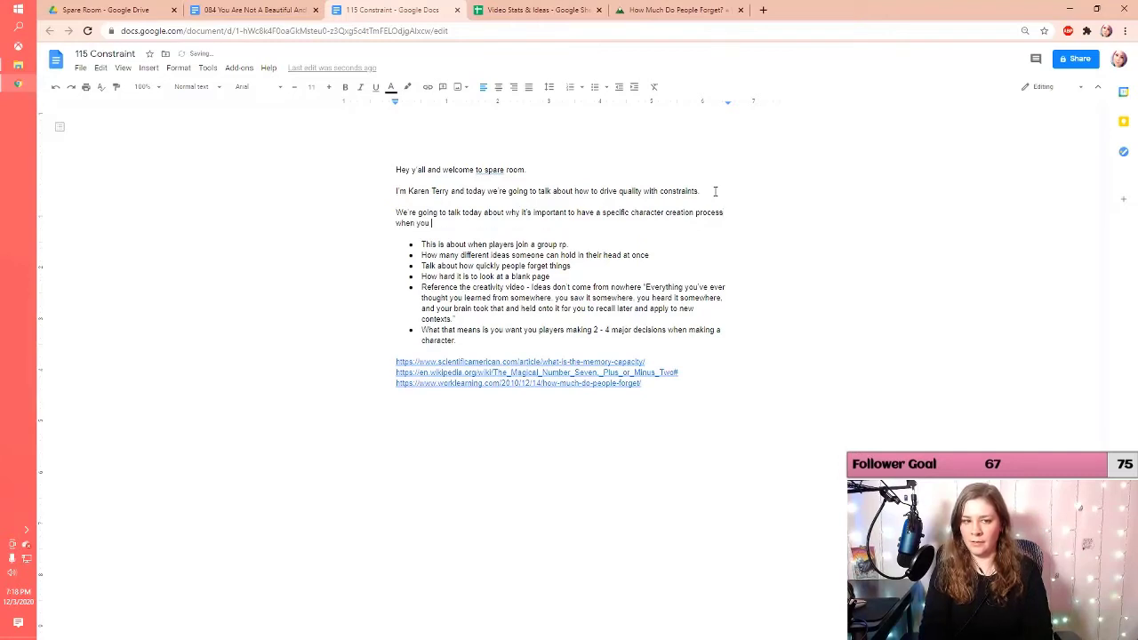
type("are creating aroleplay")
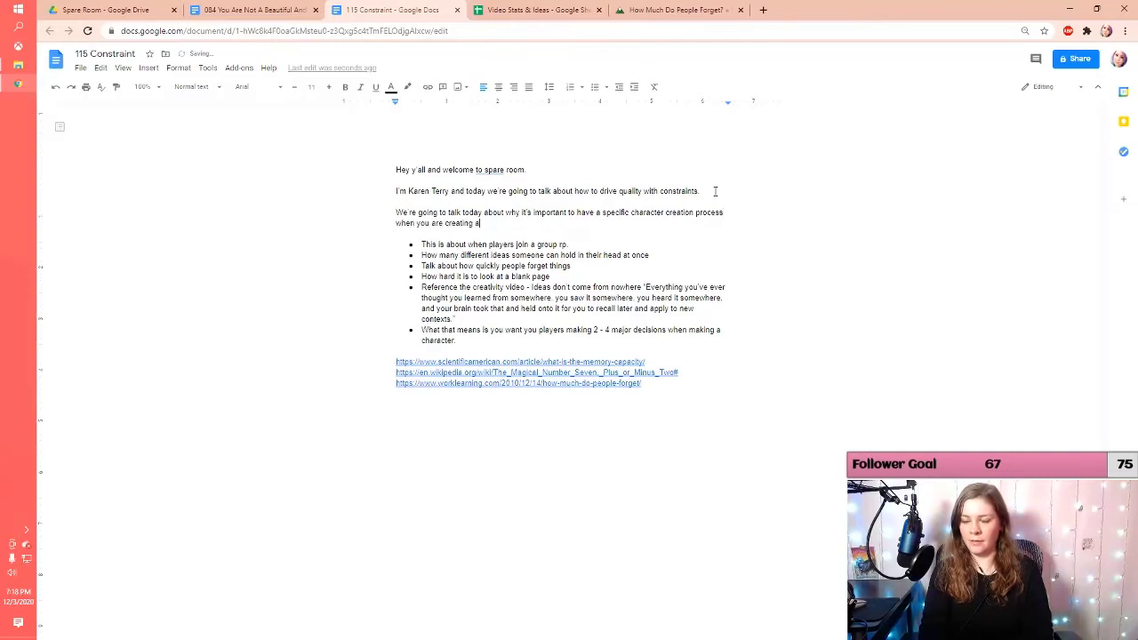
key("BackSpace")
key("BackSpace")
key("BackSpace")
key("BackSpace")
key("BackSpace")
key("BackSpace")
key("BackSpace")
type("oleplay group.")
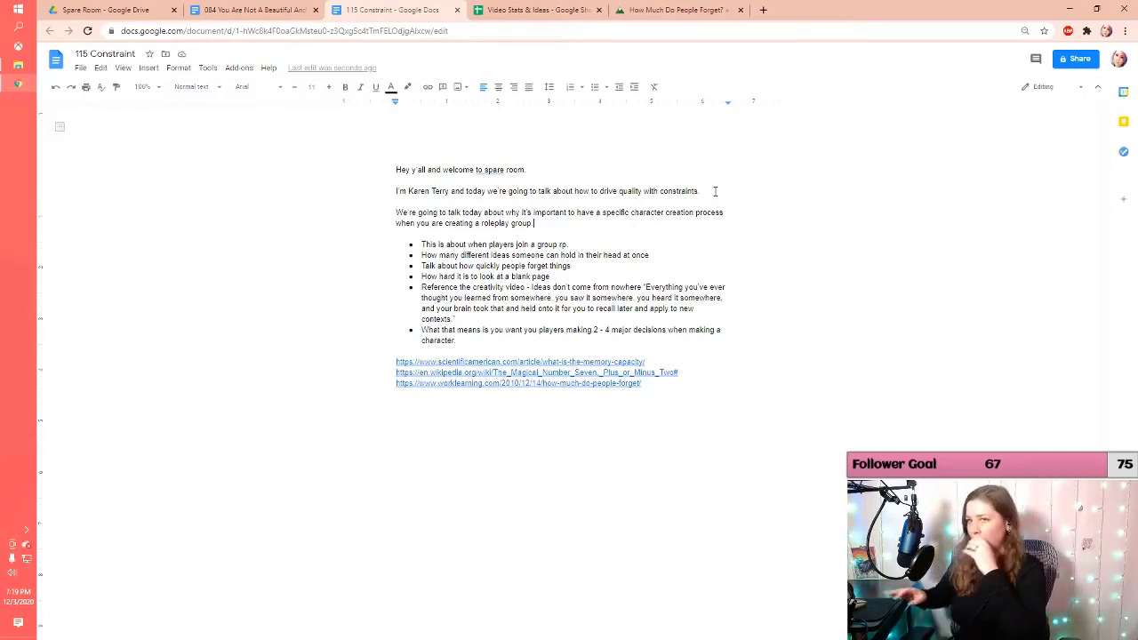
Close the 084 script and open 108 Players Keep Leaving My RP from the 2020 11 subfolder of Spare Room's 2020 folder in Google Drive
left_click(264, 7)
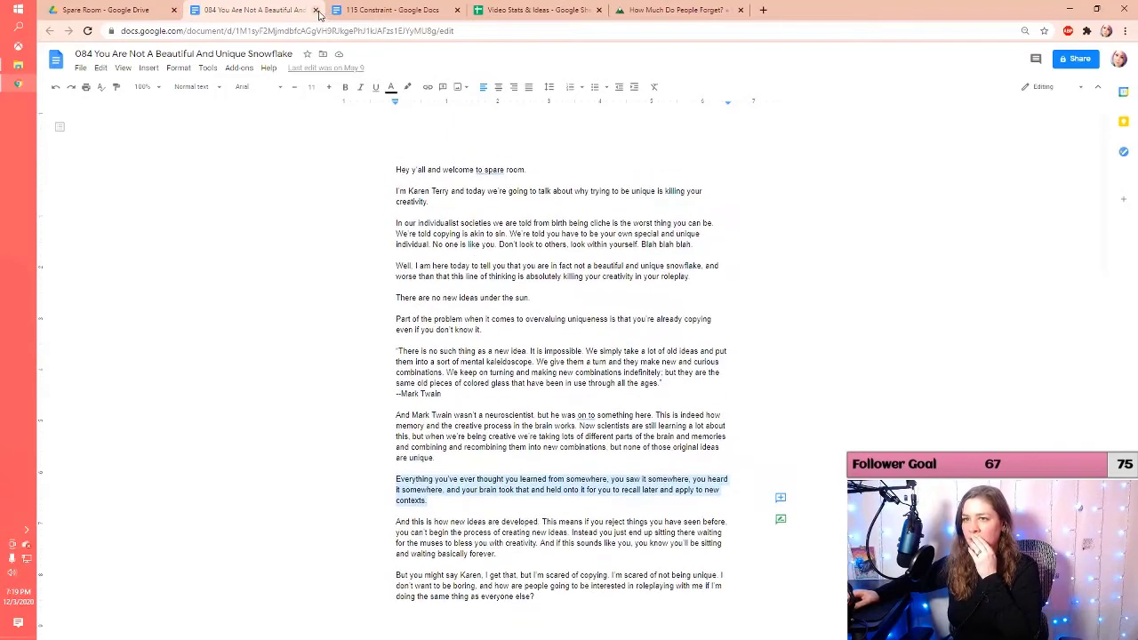
left_click(315, 10)
left_click(110, 9)
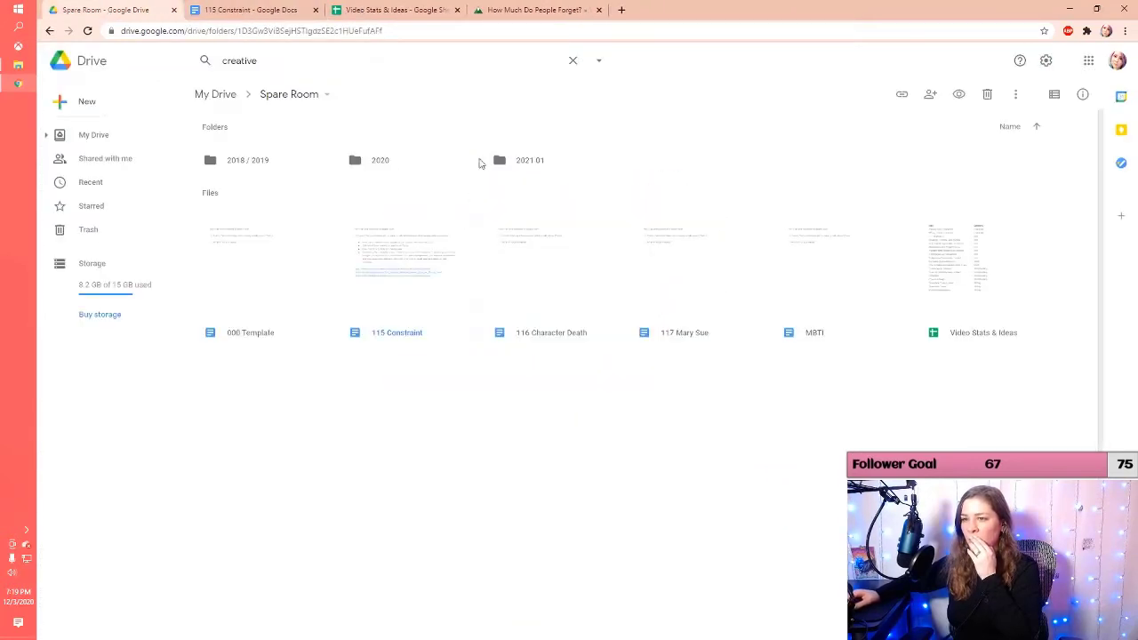
double_click(564, 168)
left_click(49, 31)
double_click(369, 163)
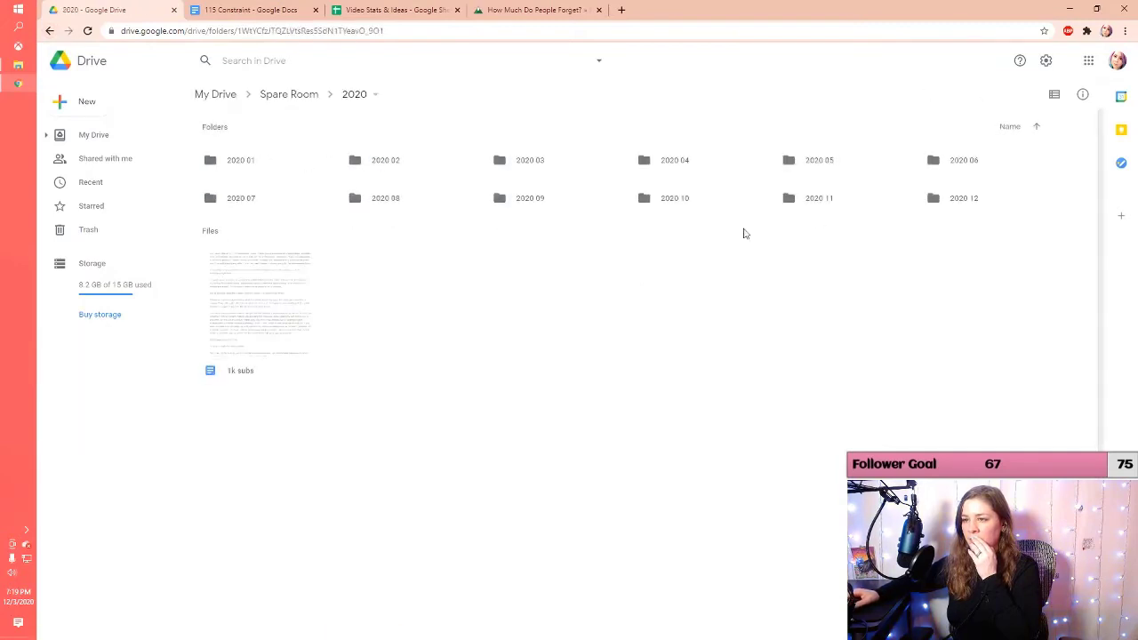
double_click(825, 209)
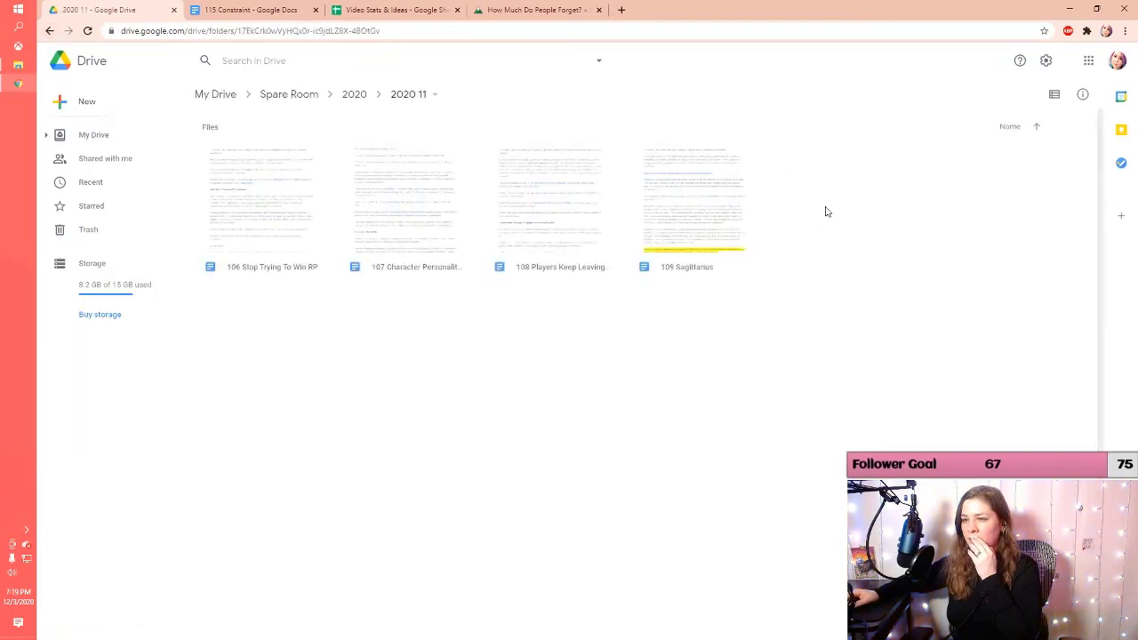
double_click(573, 223)
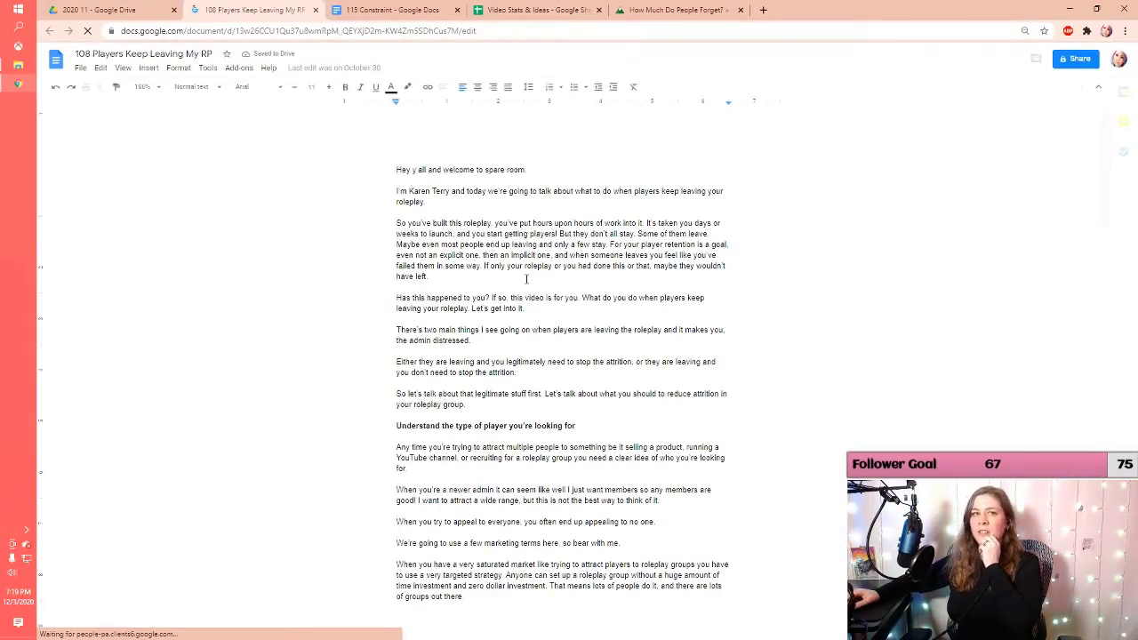
Examine the 108 script's structure, highlighting its bold section headings down to the numbered recap and closing paragraph
scroll(569, 338, "down", 1)
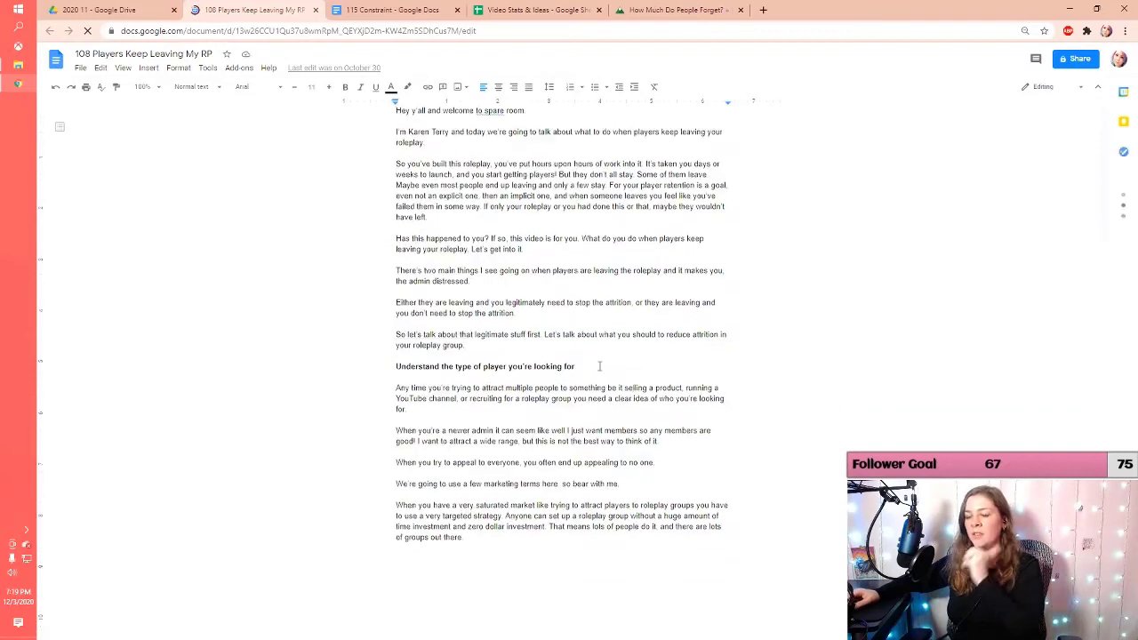
left_click_drag(588, 366, 412, 367)
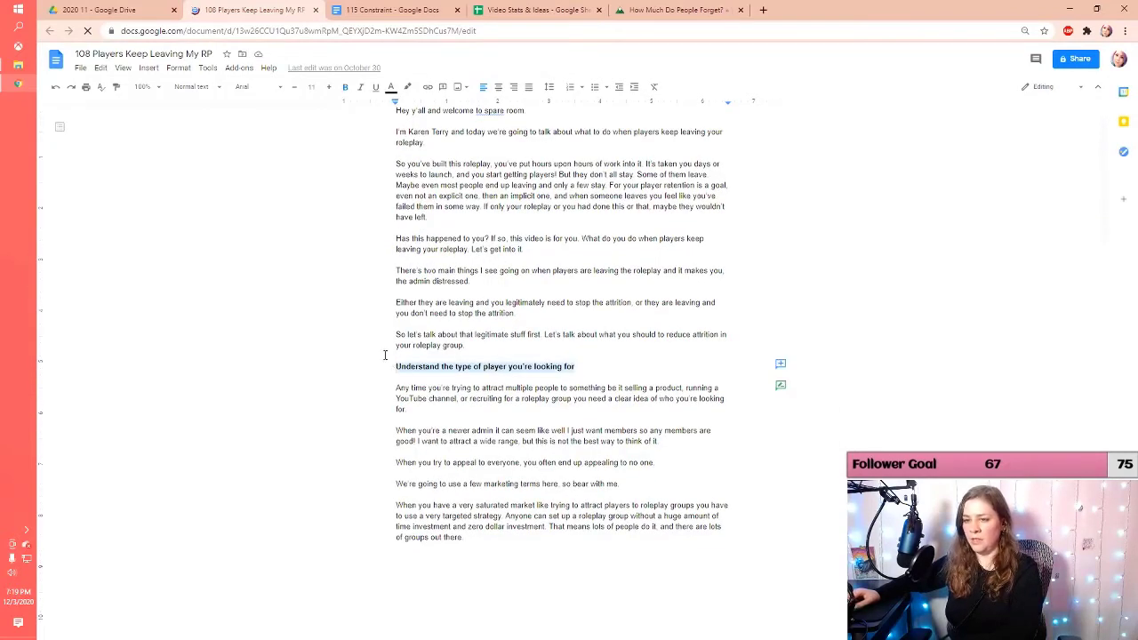
left_click(589, 368)
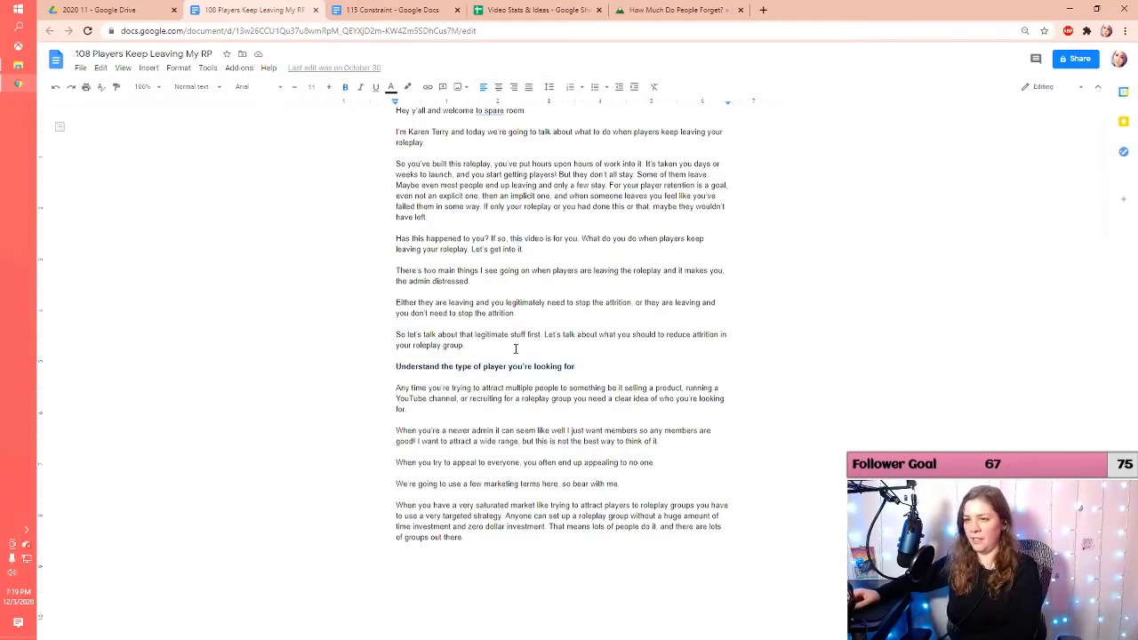
left_click_drag(396, 366, 585, 369)
left_click(587, 366)
scroll(587, 364, "down", 10)
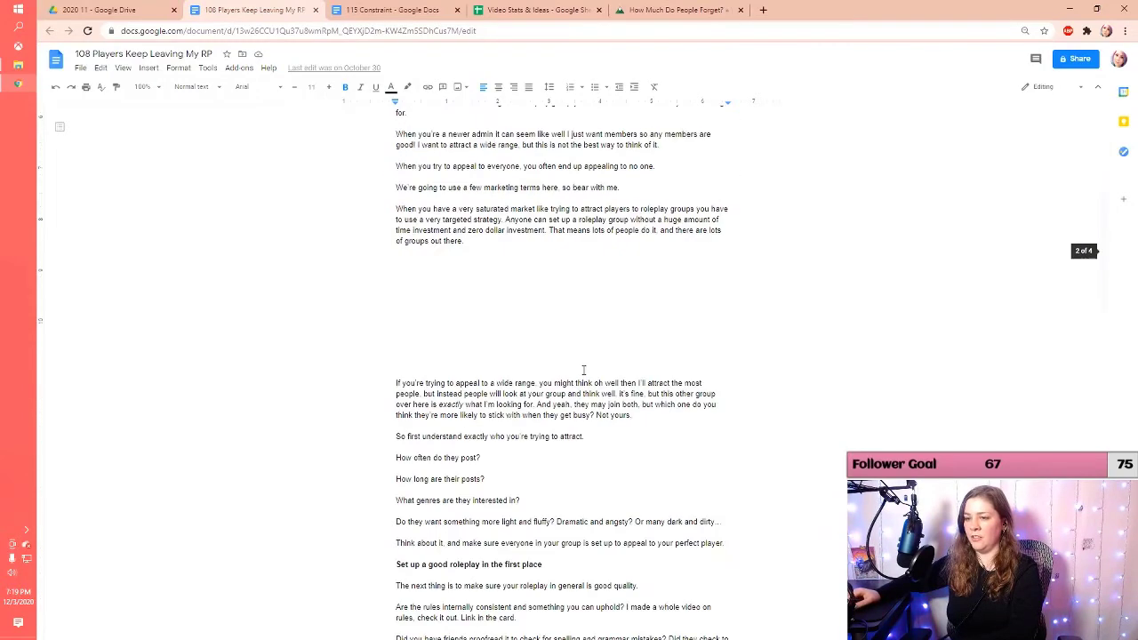
scroll(584, 365, "down", 1)
left_click_drag(545, 210, 387, 211)
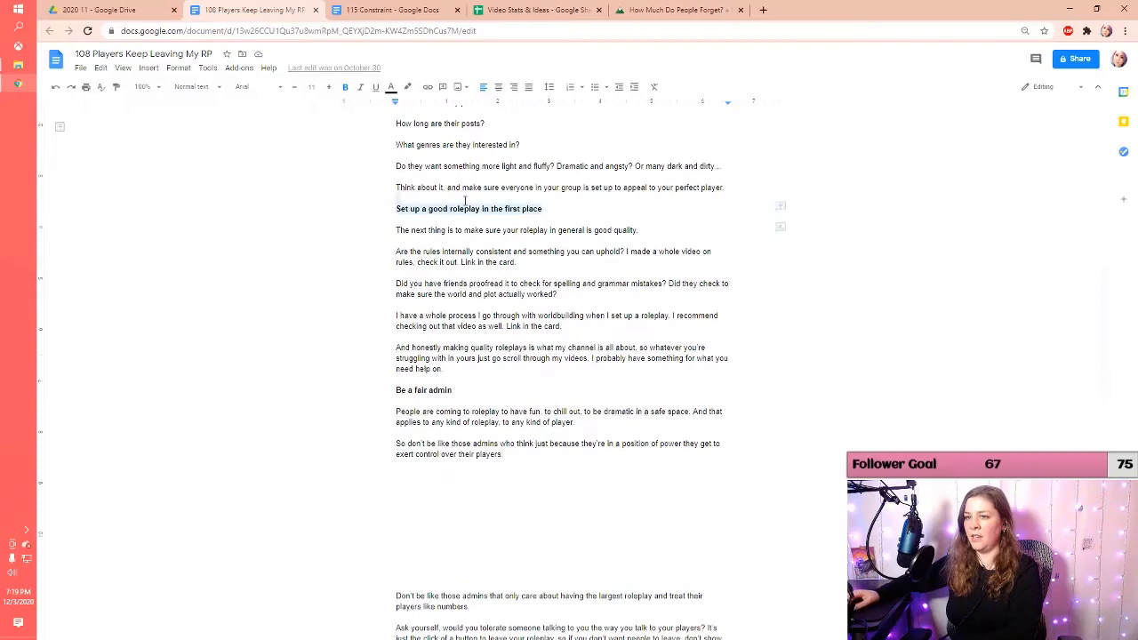
left_click_drag(464, 390, 392, 392)
scroll(413, 366, "down", 5)
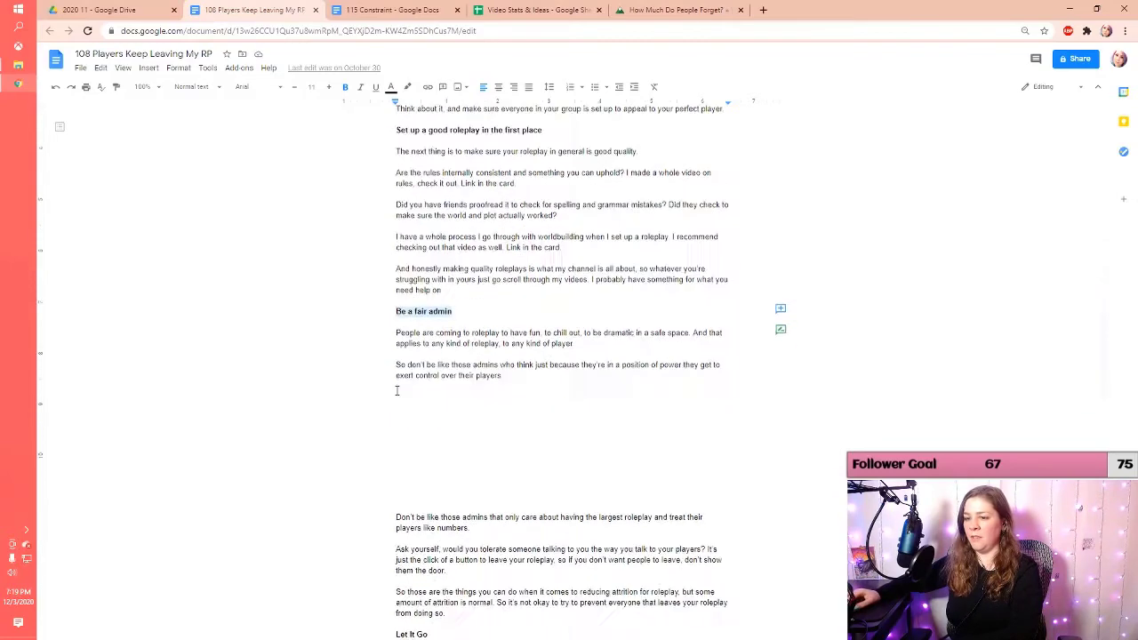
scroll(412, 364, "down", 5)
left_click_drag(517, 328, 397, 331)
scroll(475, 328, "down", 8)
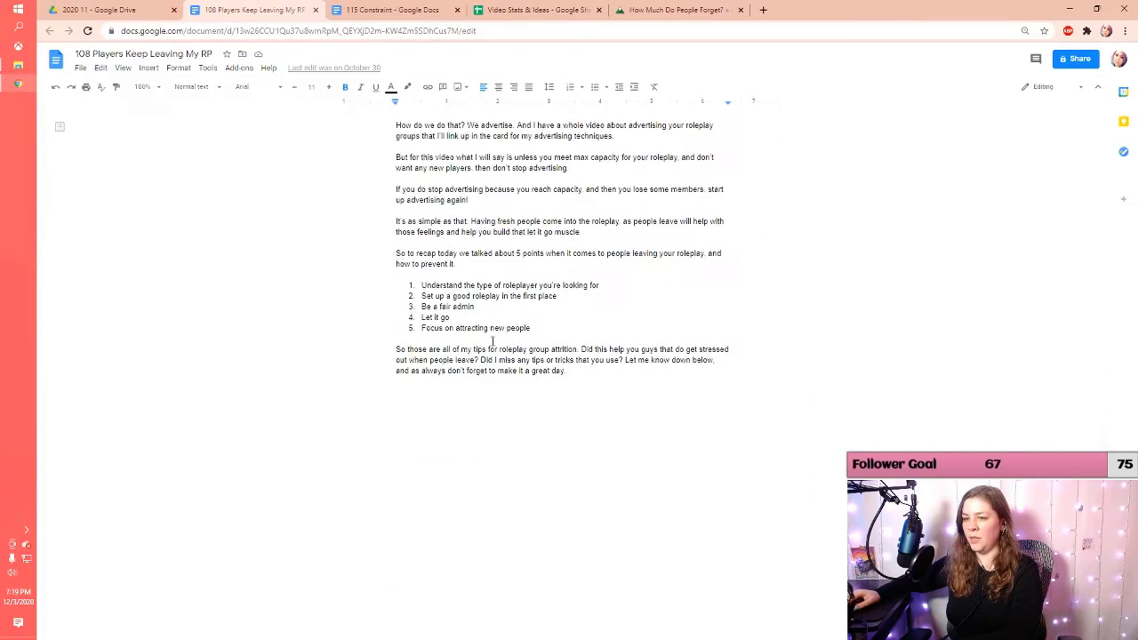
Highlight the five-item numbered recap near the end of the 108 script for review
left_click_drag(536, 330, 417, 285)
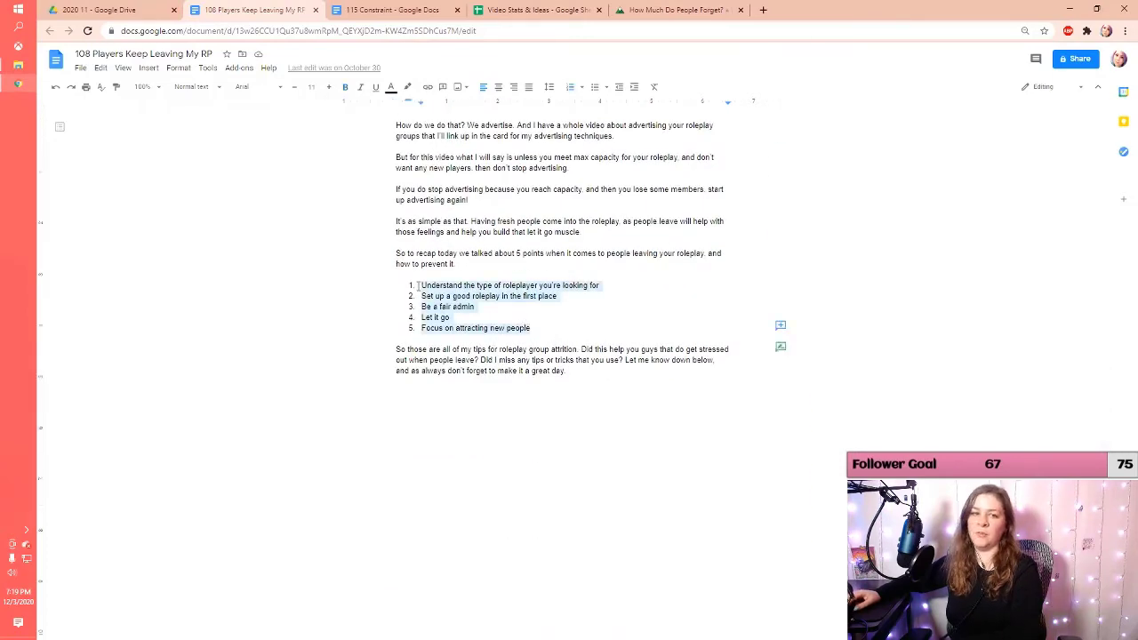
left_click_drag(532, 328, 421, 283)
left_click(545, 320)
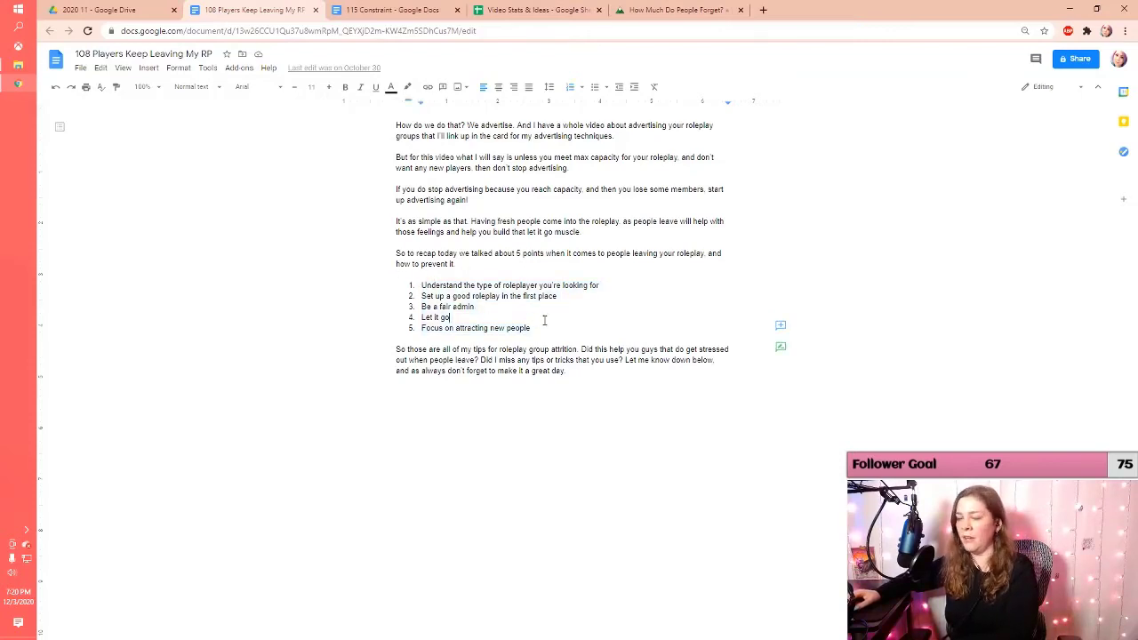
Examine the yellow-highlighted question about not asking why players leave in the Let It Go section
scroll(546, 320, "up", 3)
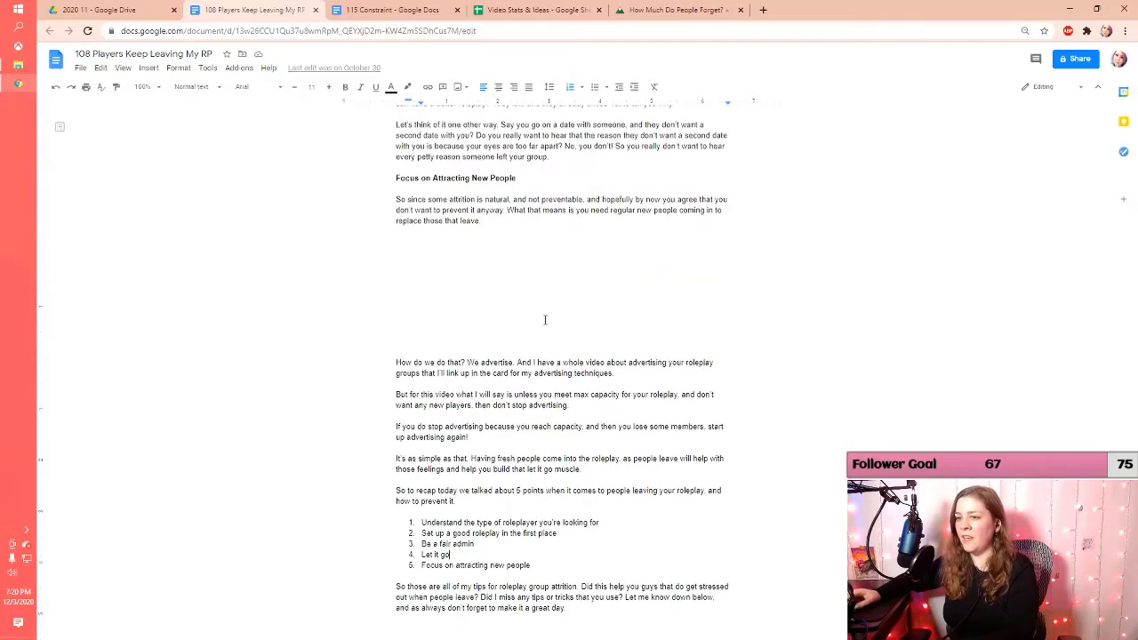
scroll(545, 320, "up", 2)
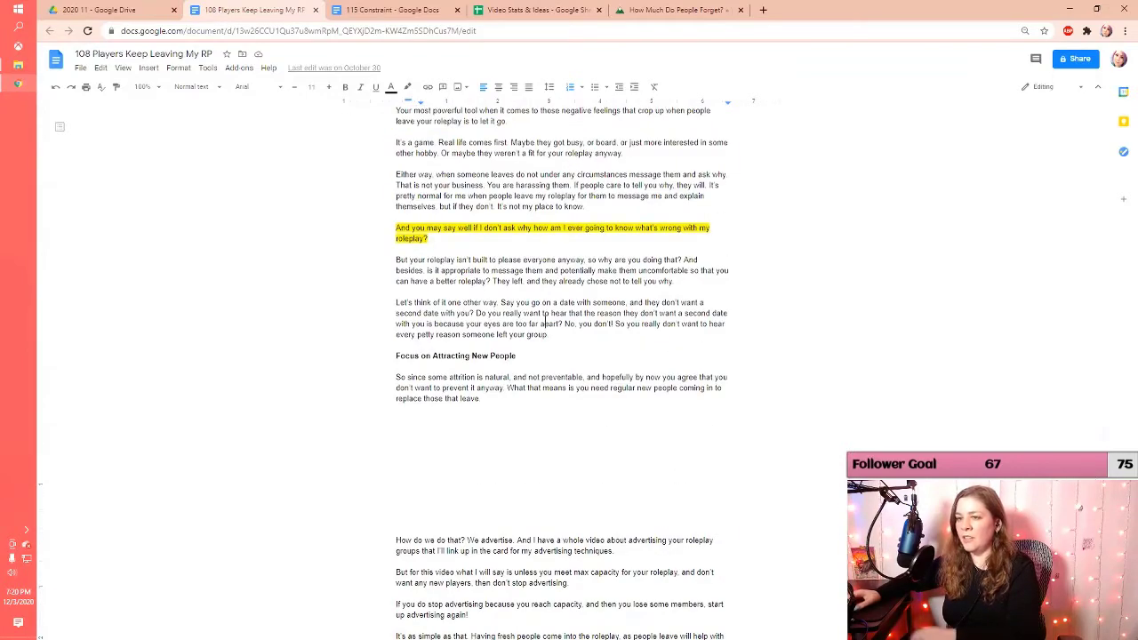
scroll(545, 323, "up", 2)
left_click_drag(396, 407, 439, 418)
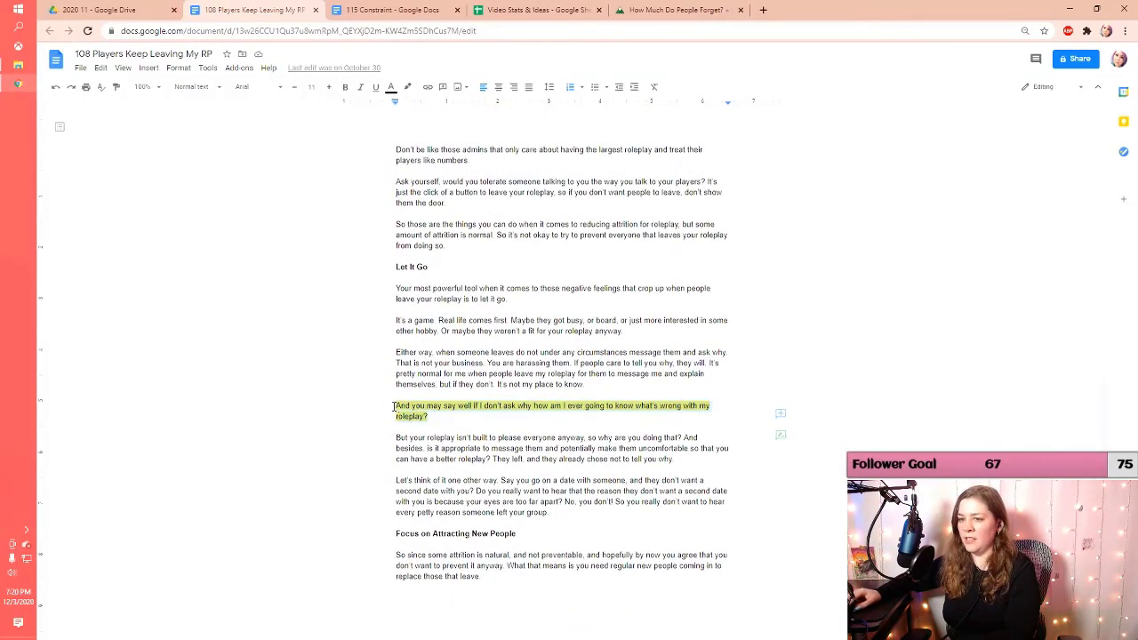
left_click(438, 417)
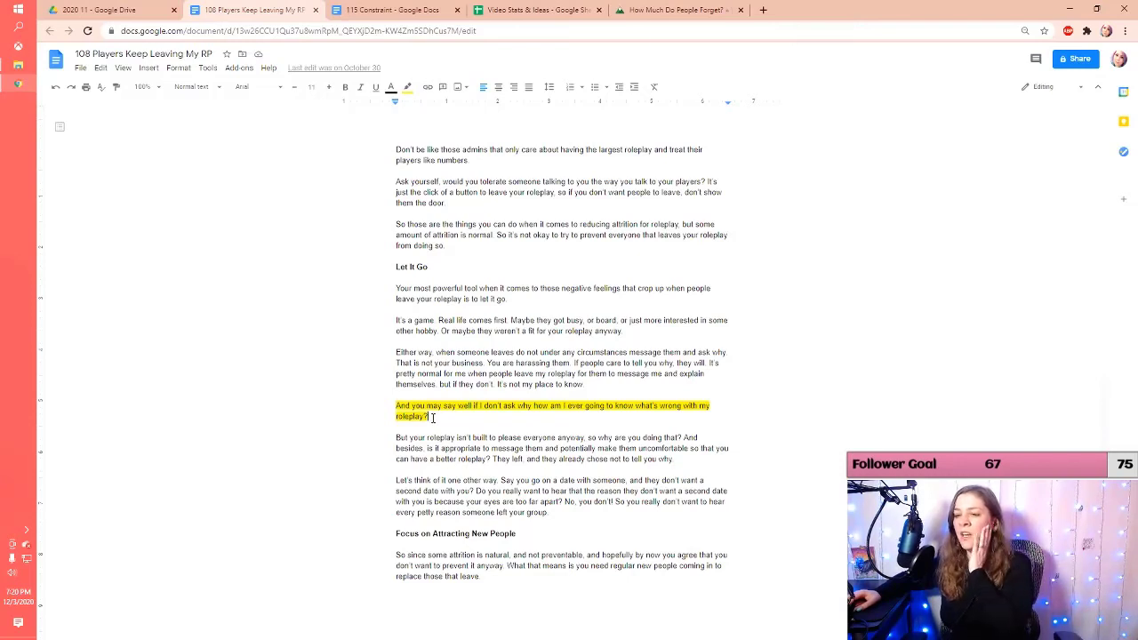
triple_click(430, 416)
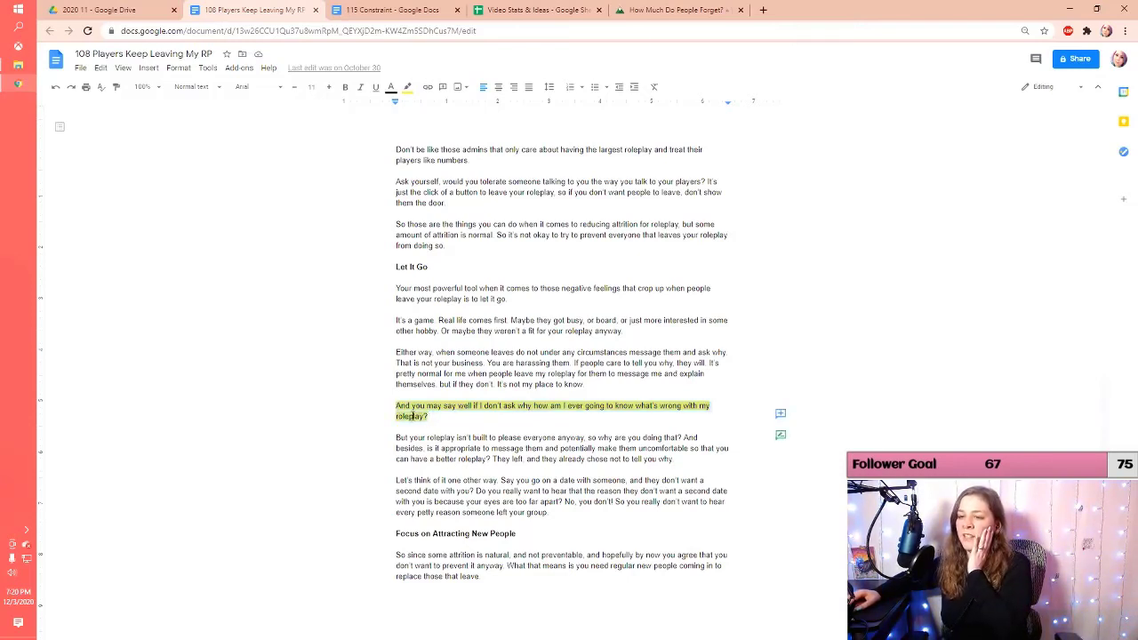
left_click(435, 418)
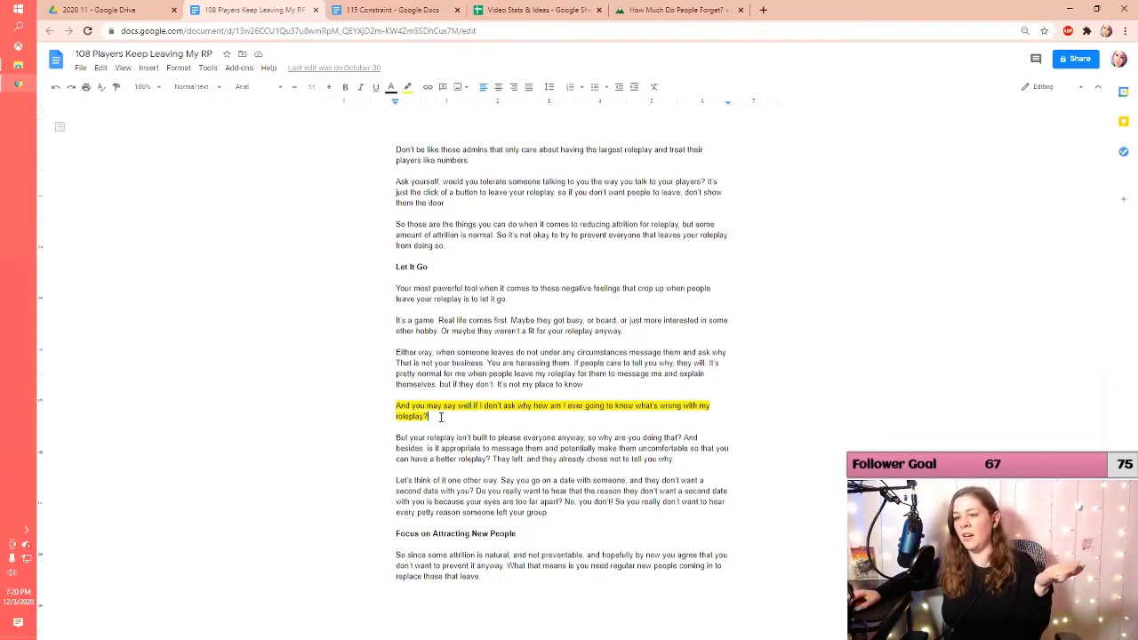
triple_click(414, 410)
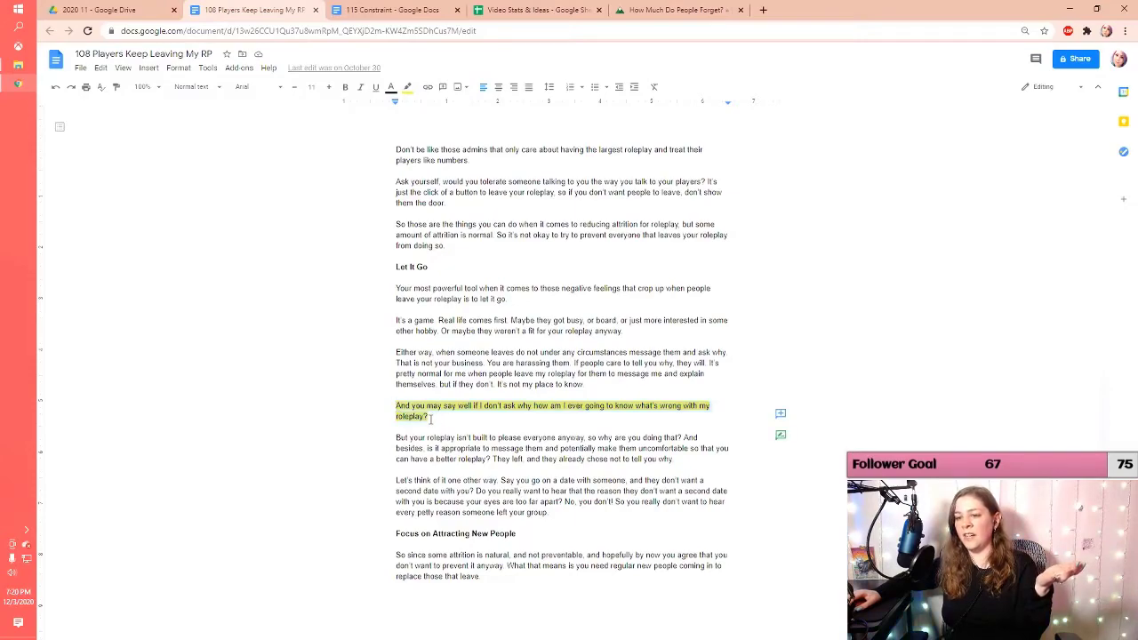
Review the script around the Focus on Attracting New People heading and return to its introduction
scroll(432, 418, "up", 5)
scroll(430, 421, "up", 3)
scroll(427, 404, "down", 9)
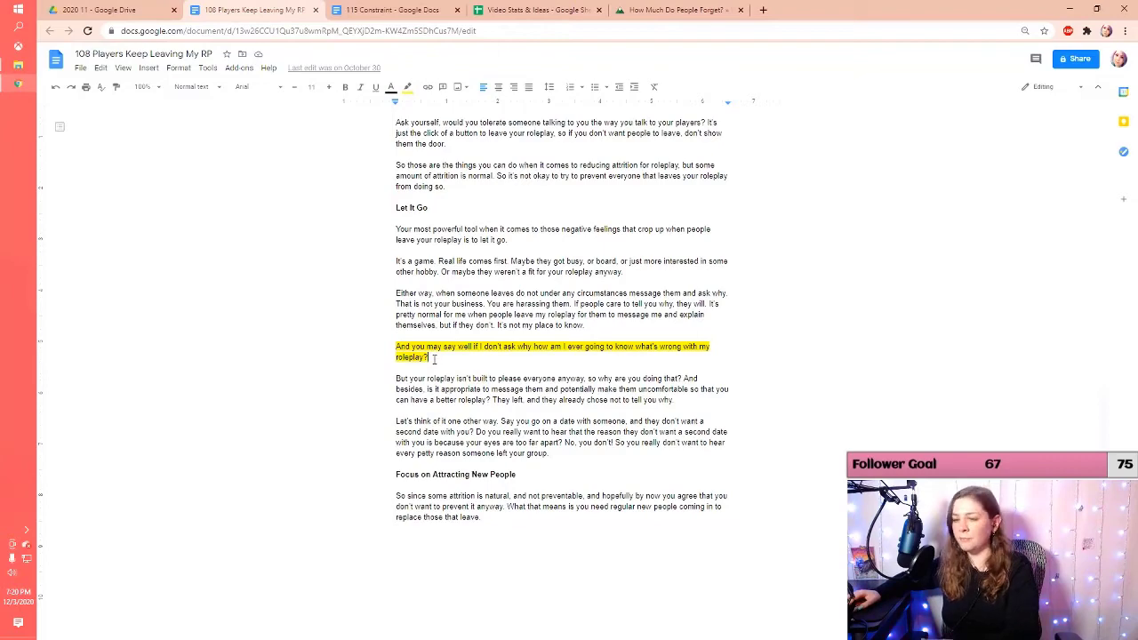
left_click_drag(522, 475, 414, 465)
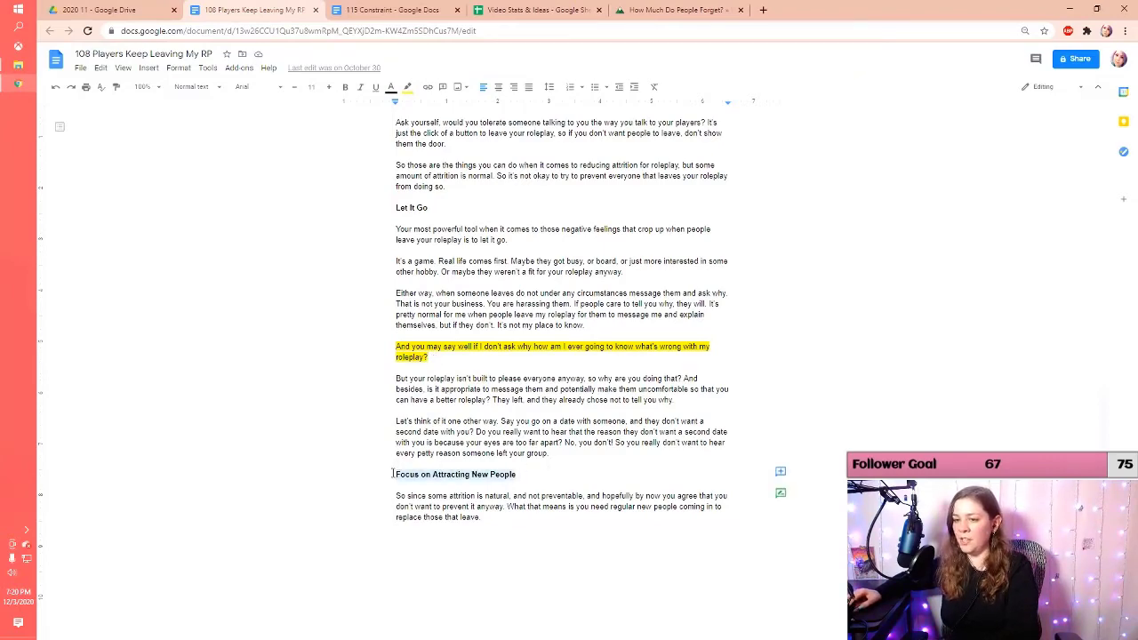
scroll(531, 457, "down", 5)
scroll(532, 458, "up", 3)
scroll(531, 457, "up", 15)
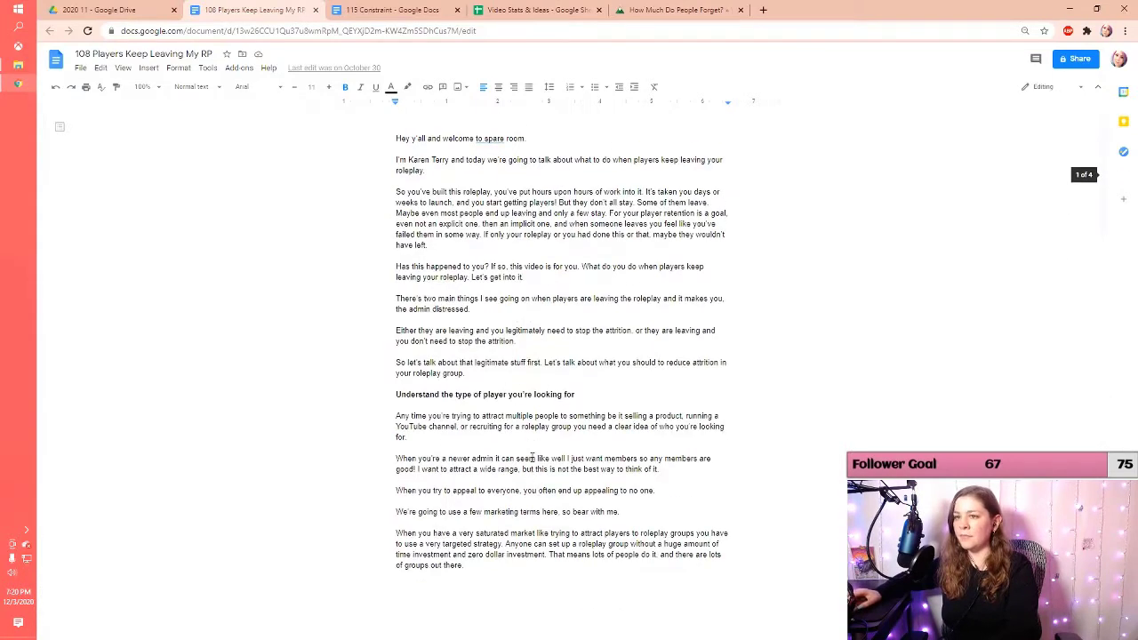
scroll(532, 457, "up", 1)
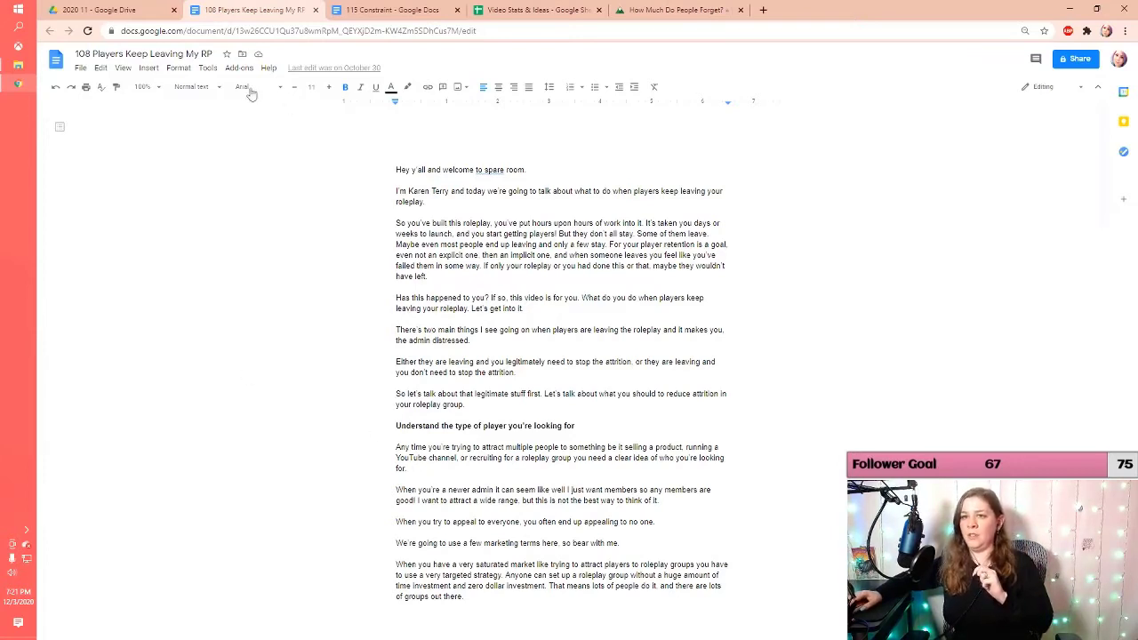
Check the word count of the entire 108 script with no text selected
left_click(210, 71)
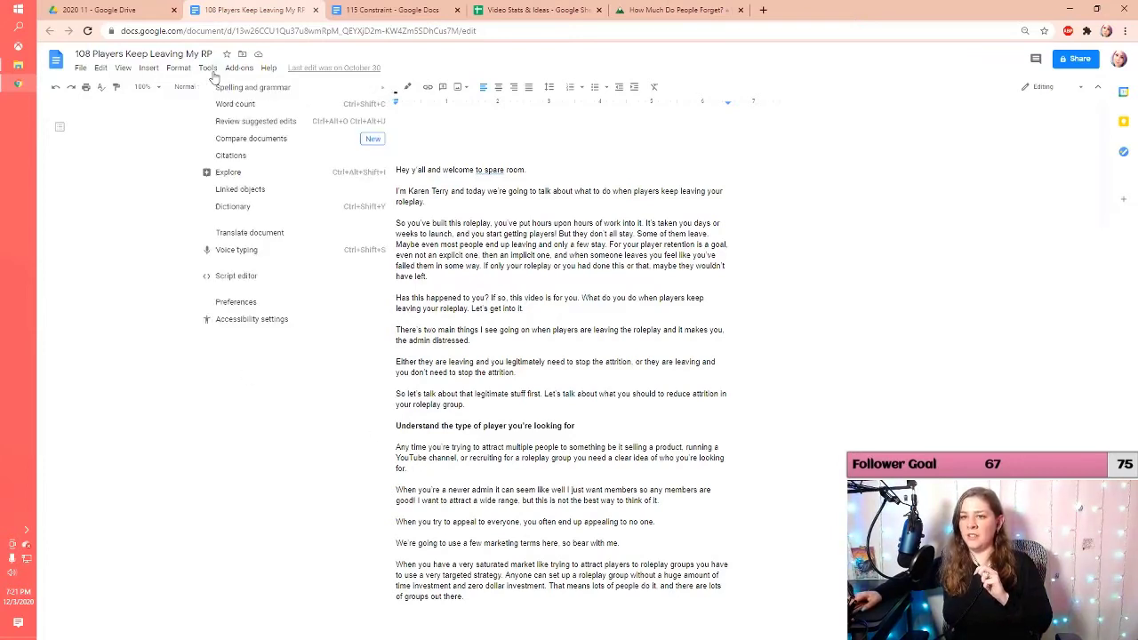
left_click(220, 104)
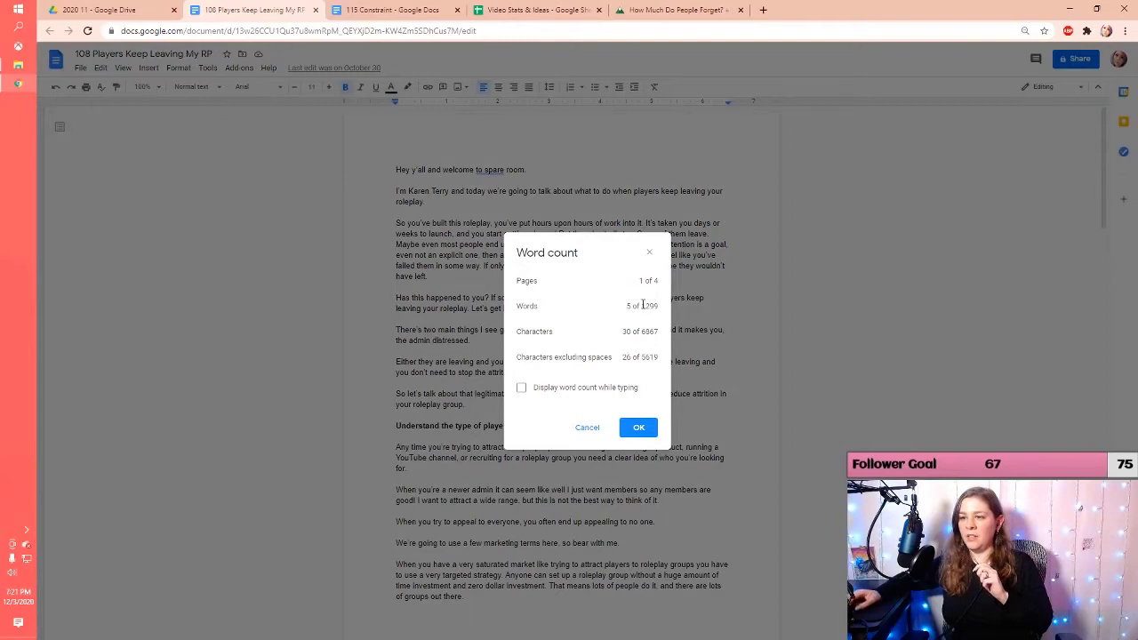
left_click(651, 253)
left_click(532, 349)
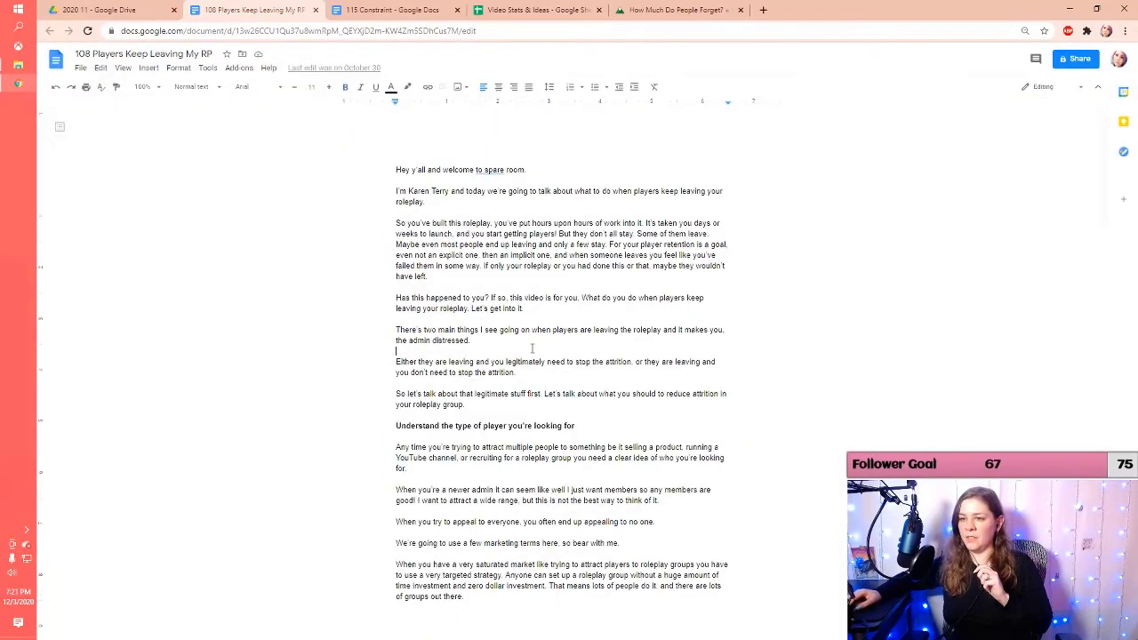
left_click(207, 68)
left_click(233, 103)
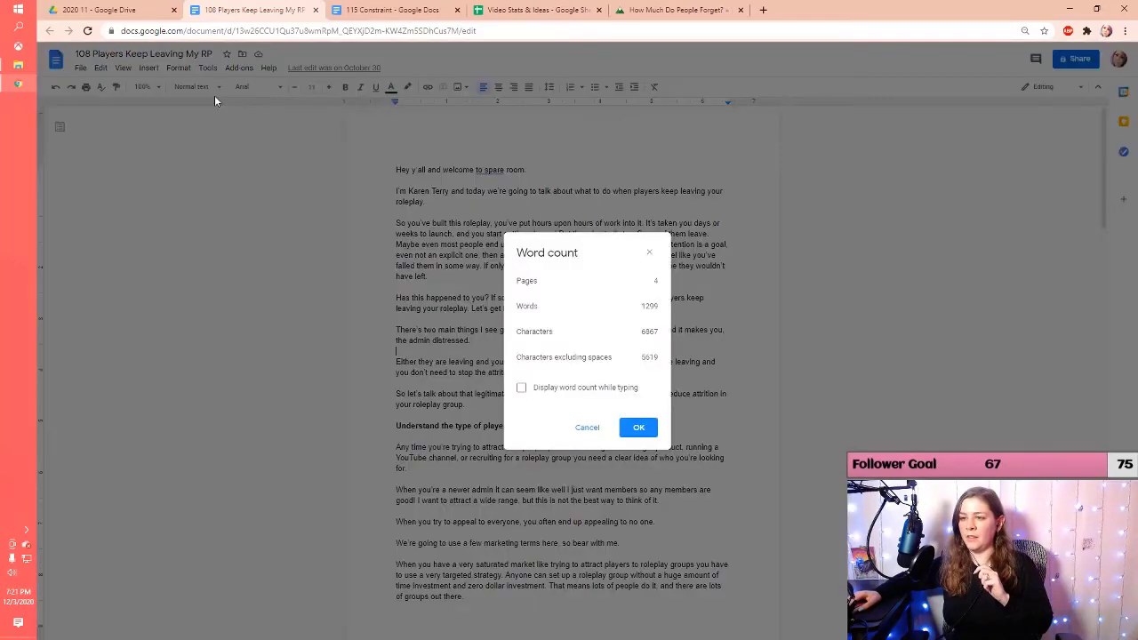
Open Calculator in a small window beside the word count and divide 1299 by 150
left_click(18, 8)
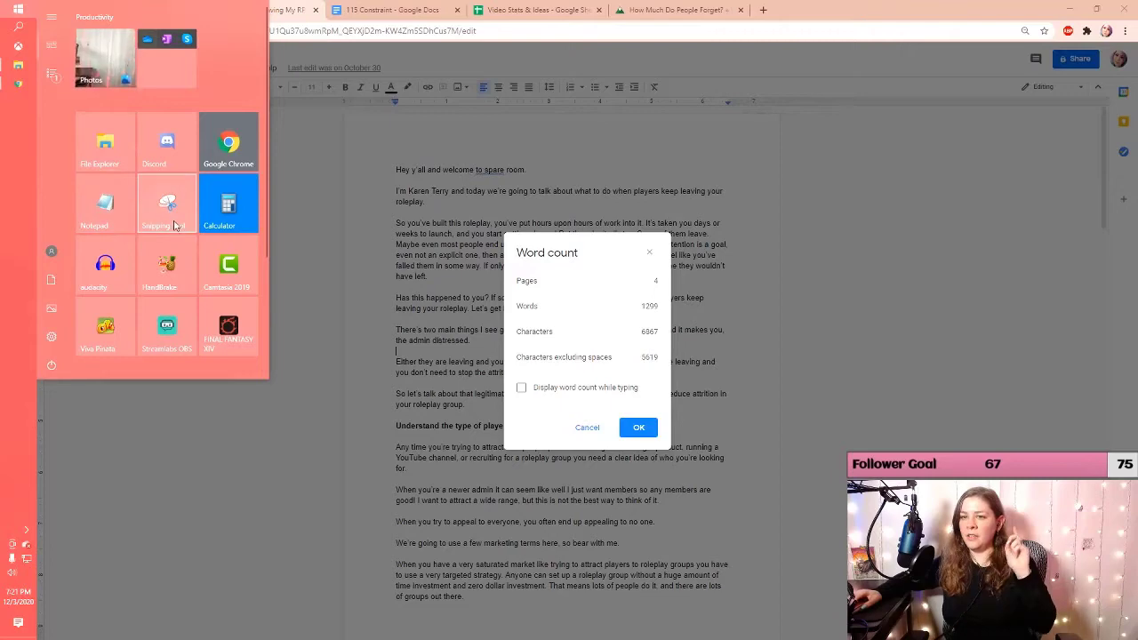
left_click(229, 211)
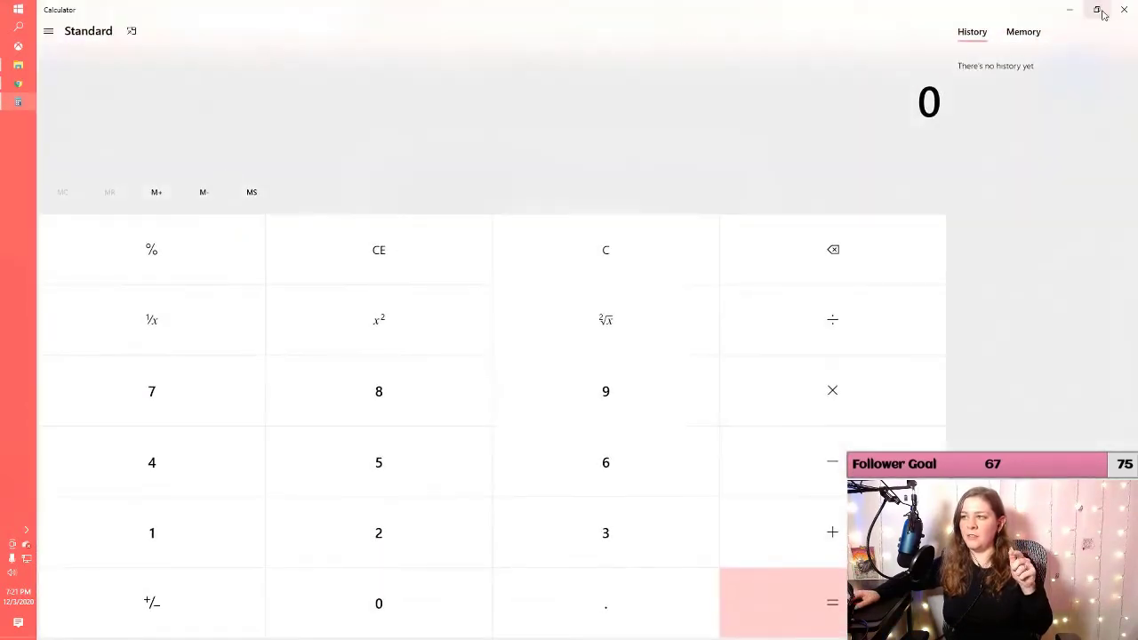
left_click(1089, 9)
left_click_drag(937, 71, 339, 78)
type("1299 ÷ ")
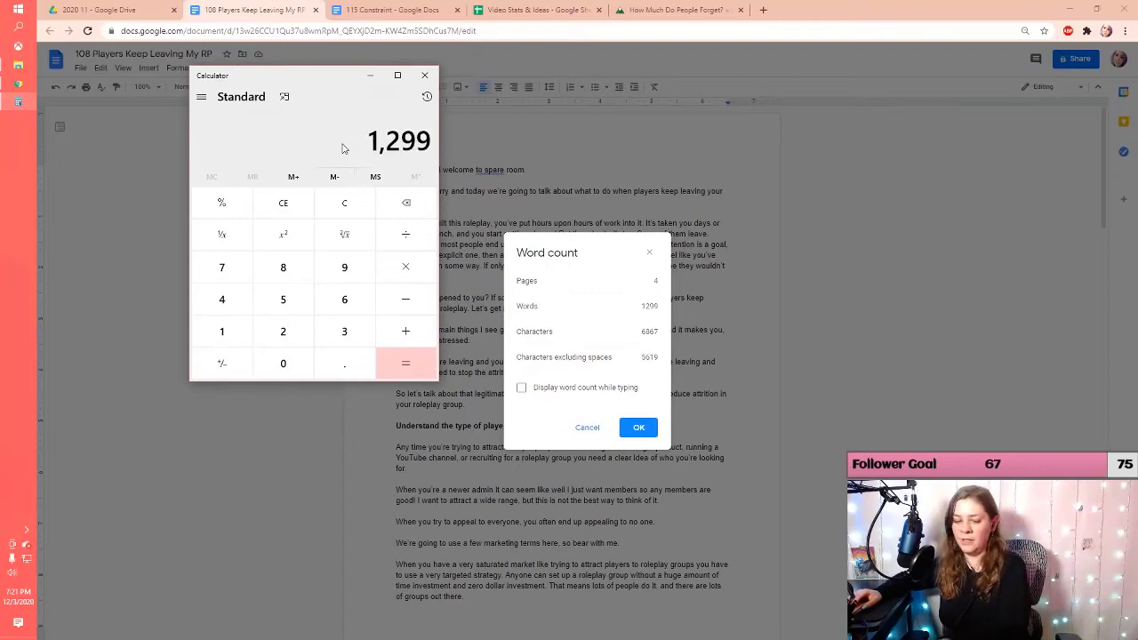
type("150")
key("Return")
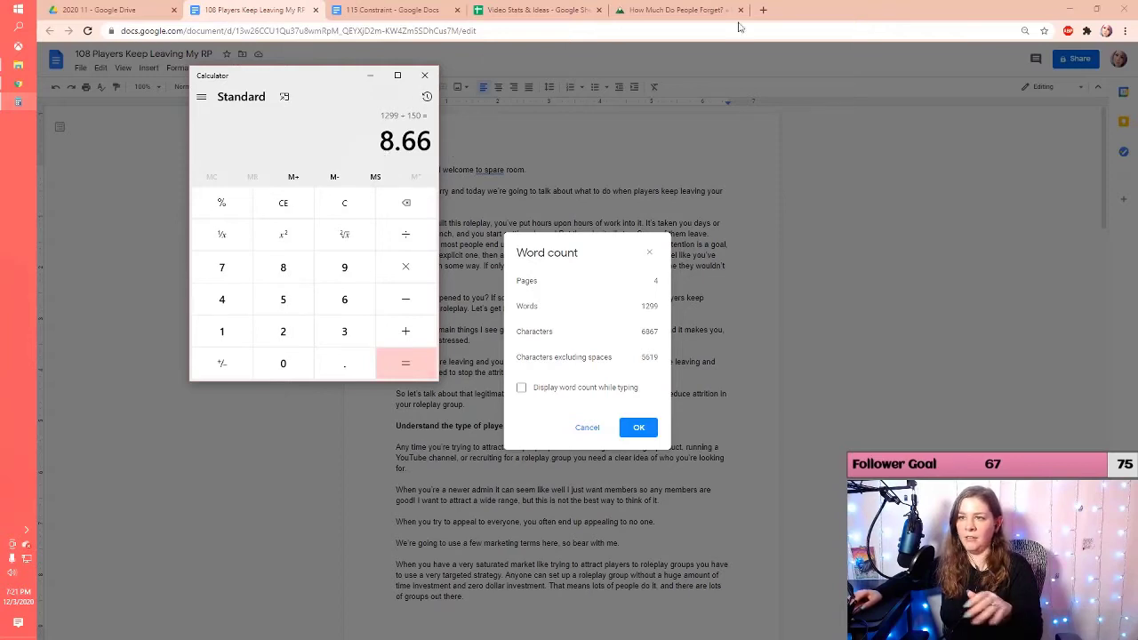
Open YouTube Studio in a new browser tab and show the channel's uploaded videos
left_click(763, 9)
type("st")
key("Return")
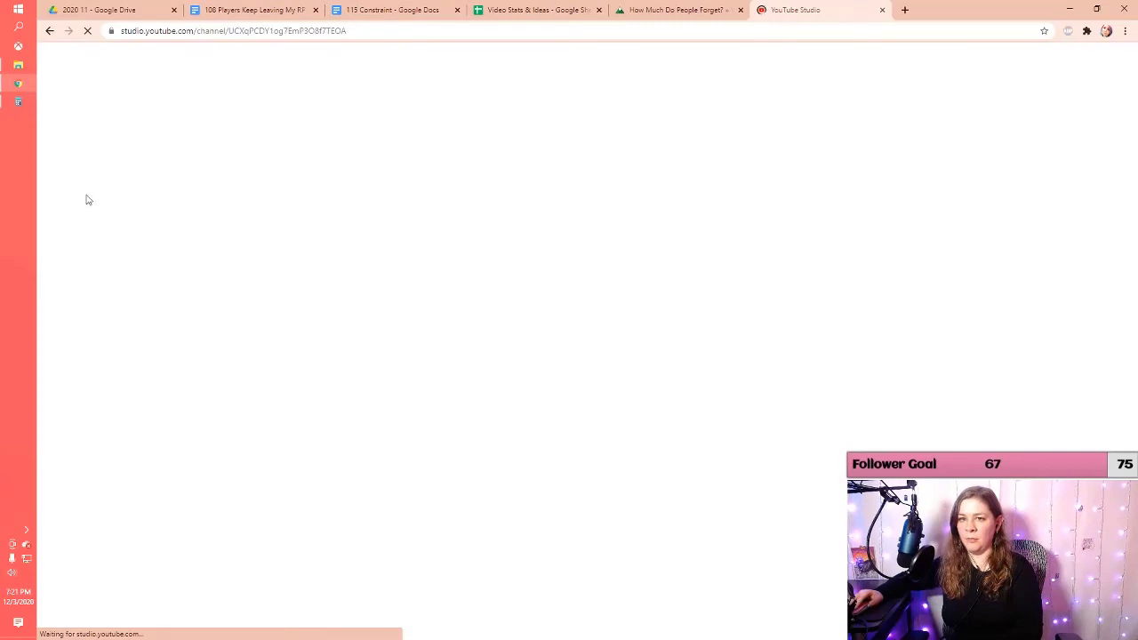
left_click(89, 245)
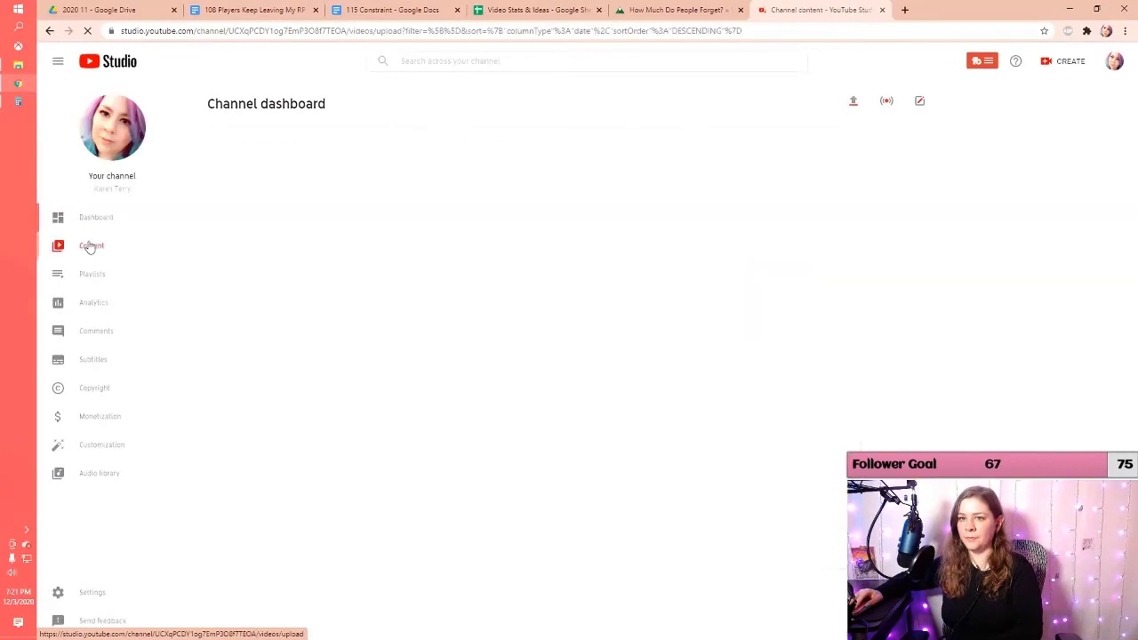
scroll(456, 371, "down", 5)
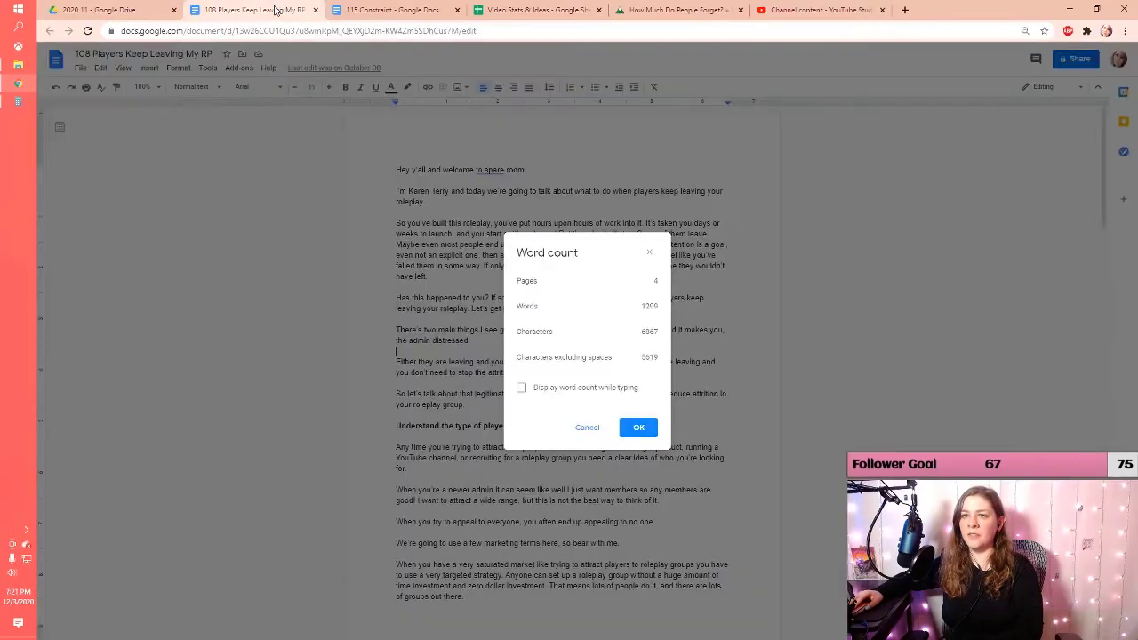
Compare the calculated script length with the Players Keep Leaving My Rp! video's duration, and close Calculator
left_click(280, 16)
left_click(772, 11)
left_click(18, 102)
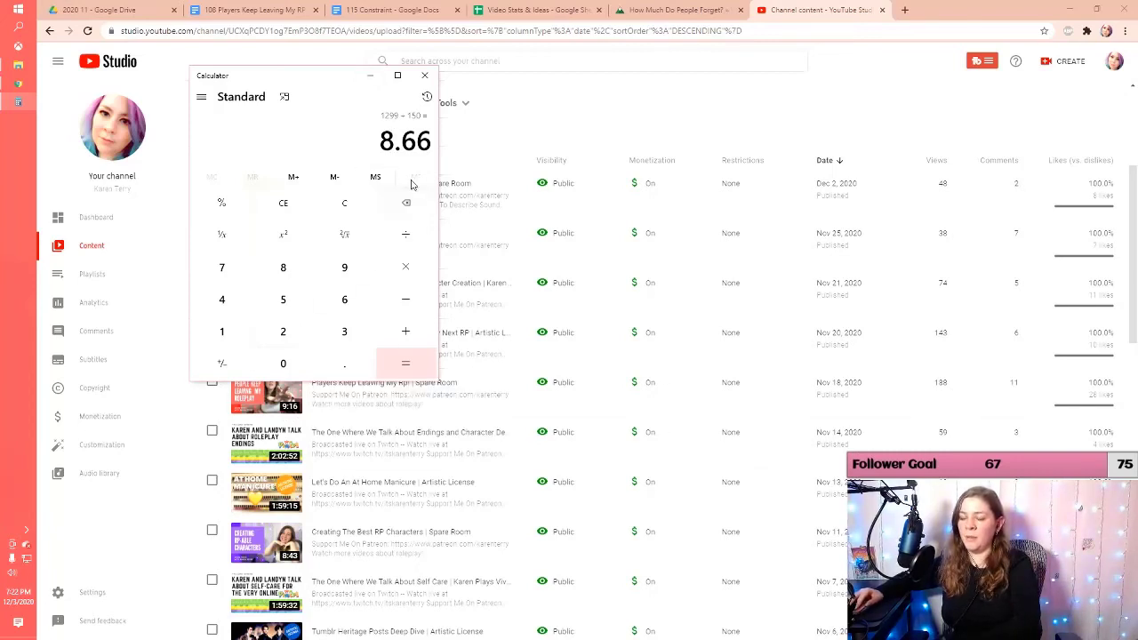
left_click(426, 76)
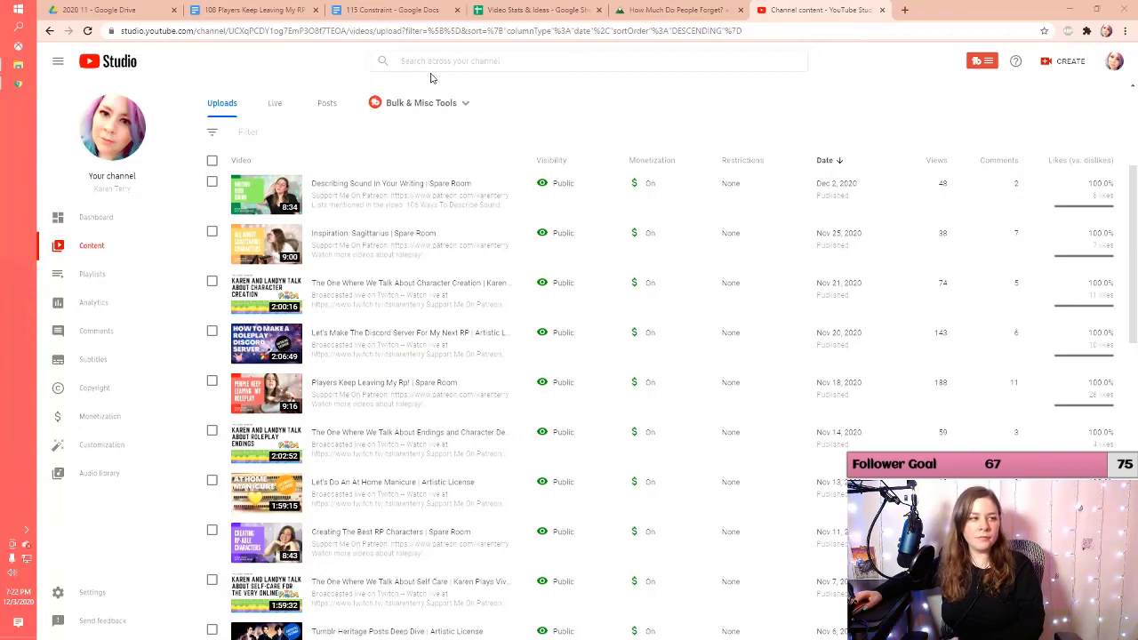
Dismiss the word count and close the 108 Players Keep Leaving My RP and 115 Constraint documents
left_click(243, 9)
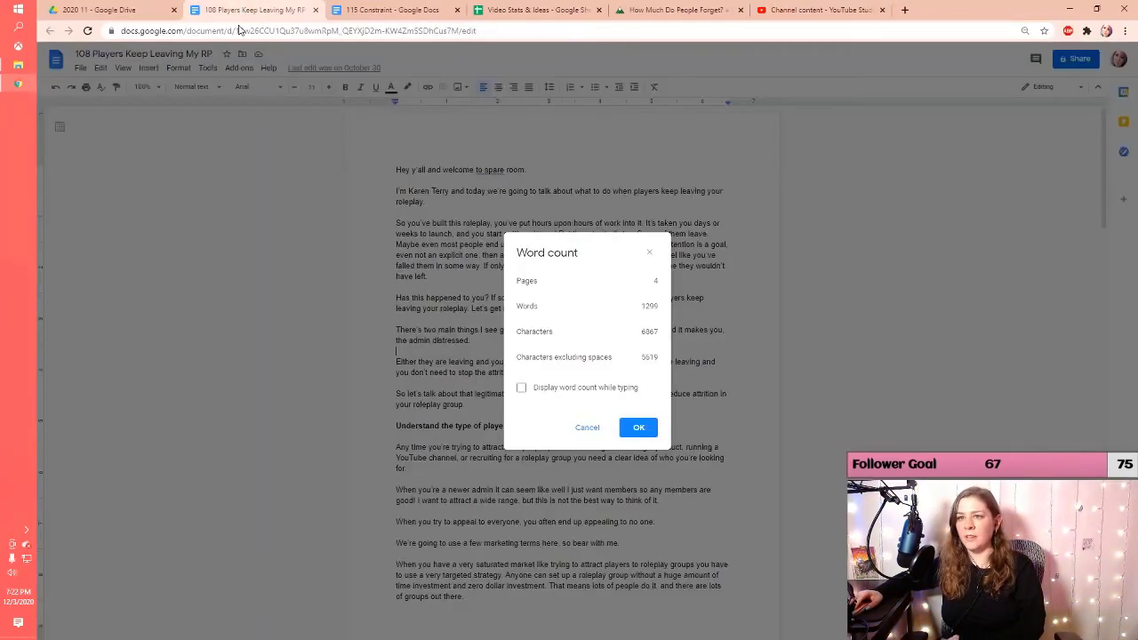
left_click(650, 256)
left_click(316, 11)
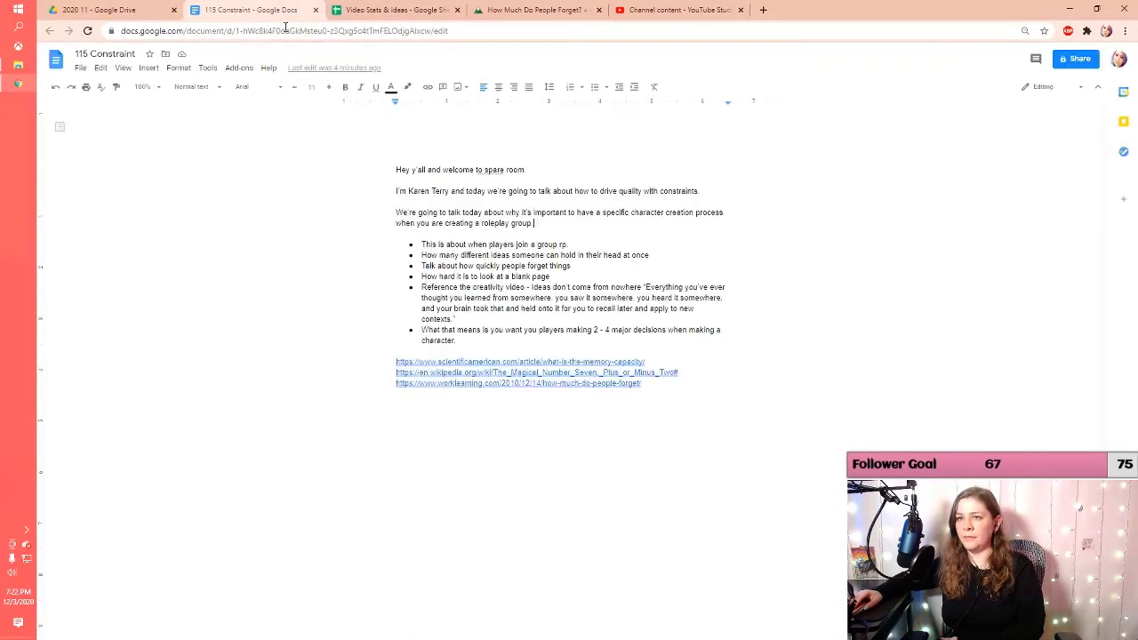
left_click(316, 10)
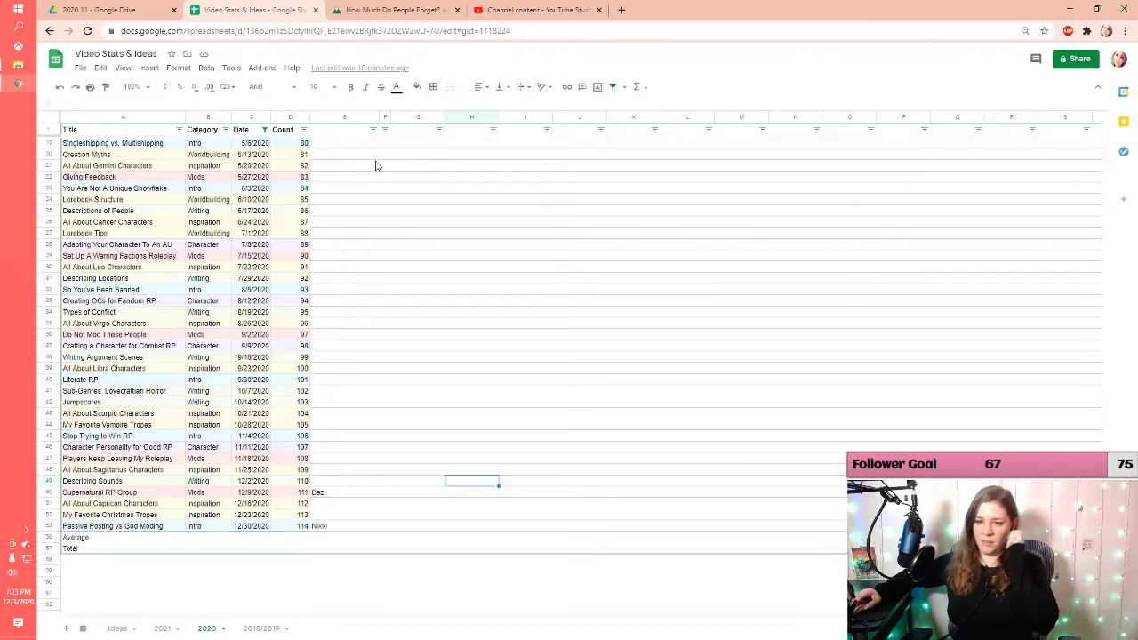
Highlight the 2020 schedule titles from Describing Sounds through Passive Posting vs God Moding for review
left_click(172, 485)
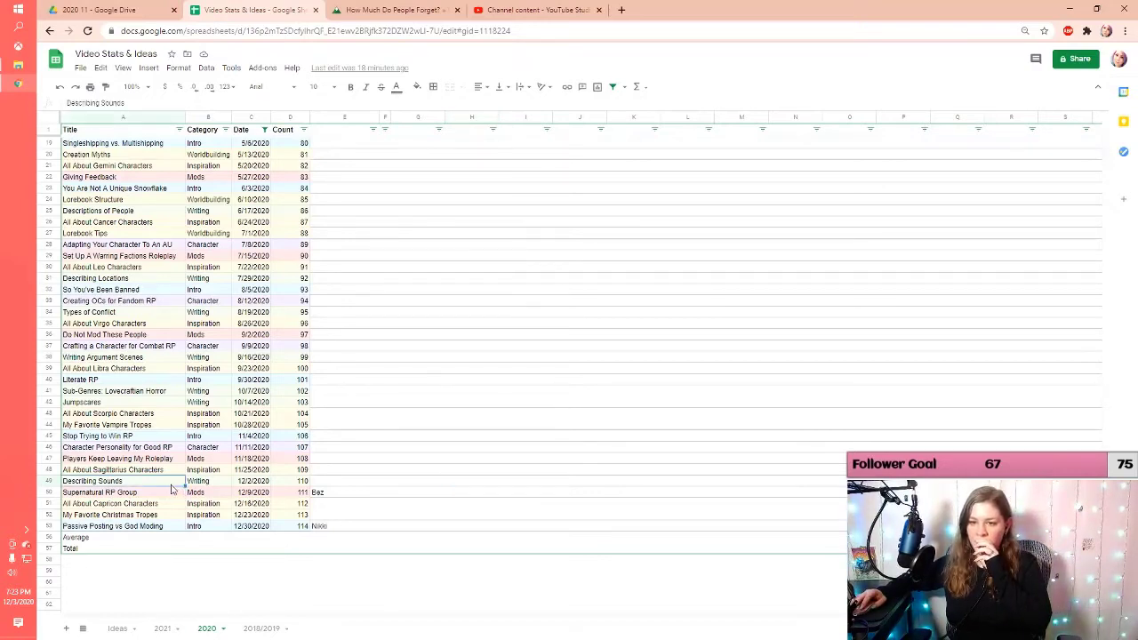
left_click(165, 525, "shift")
left_click(434, 494)
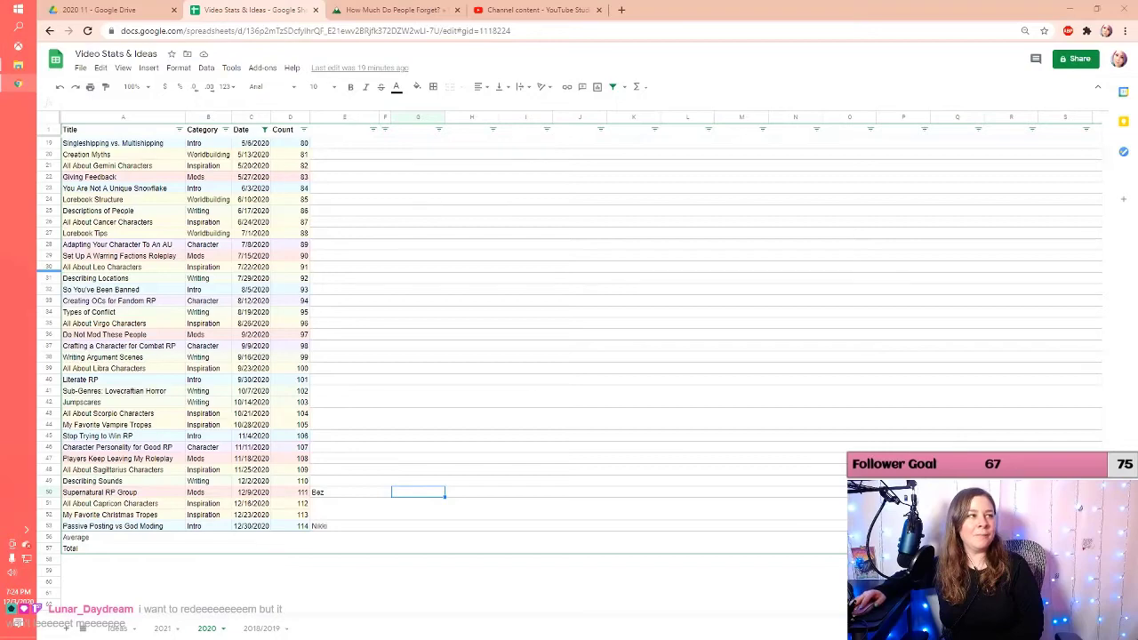
key("super+d")
key("super+d")
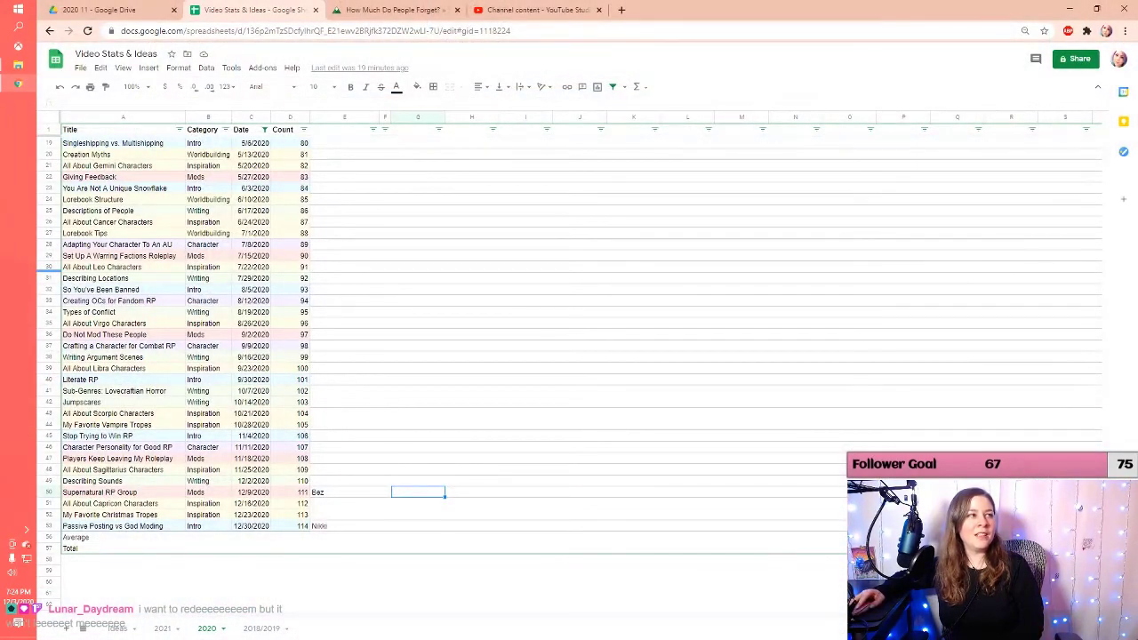
key("super+d")
key("super+d")
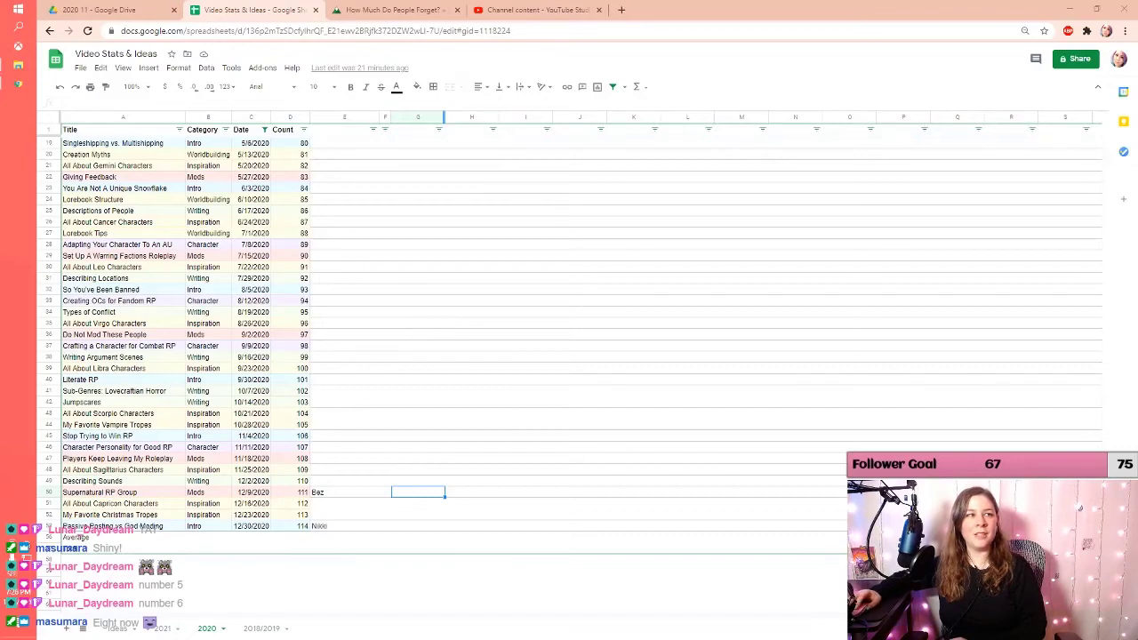
Switch to Photoshop with PokeBrosKaren.psd open and maximize its window
left_click(18, 100)
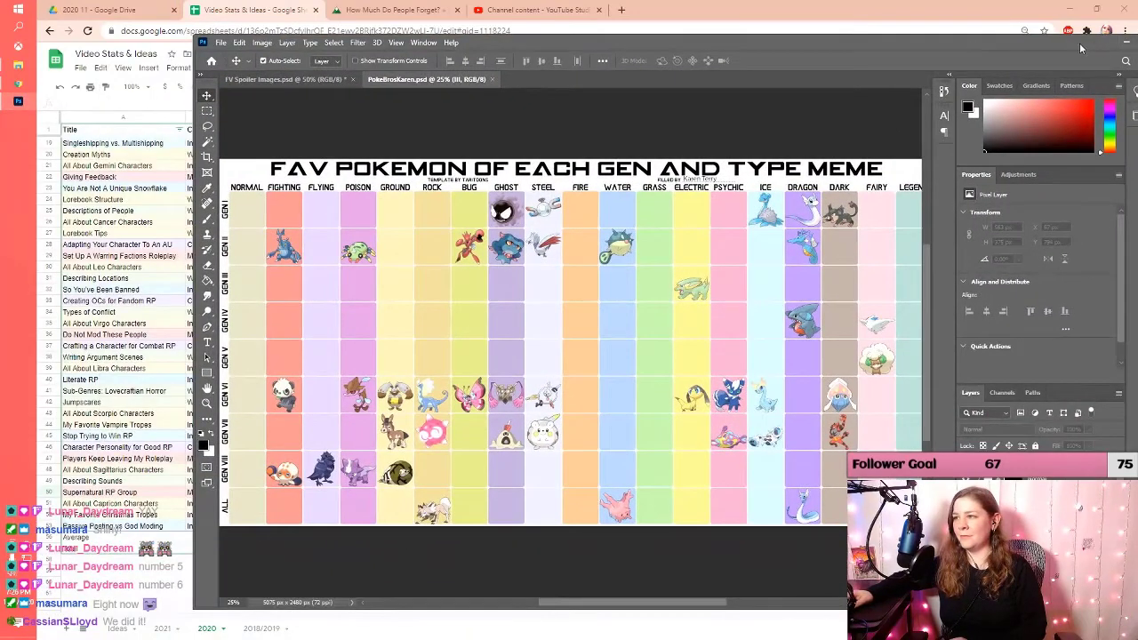
double_click(1085, 42)
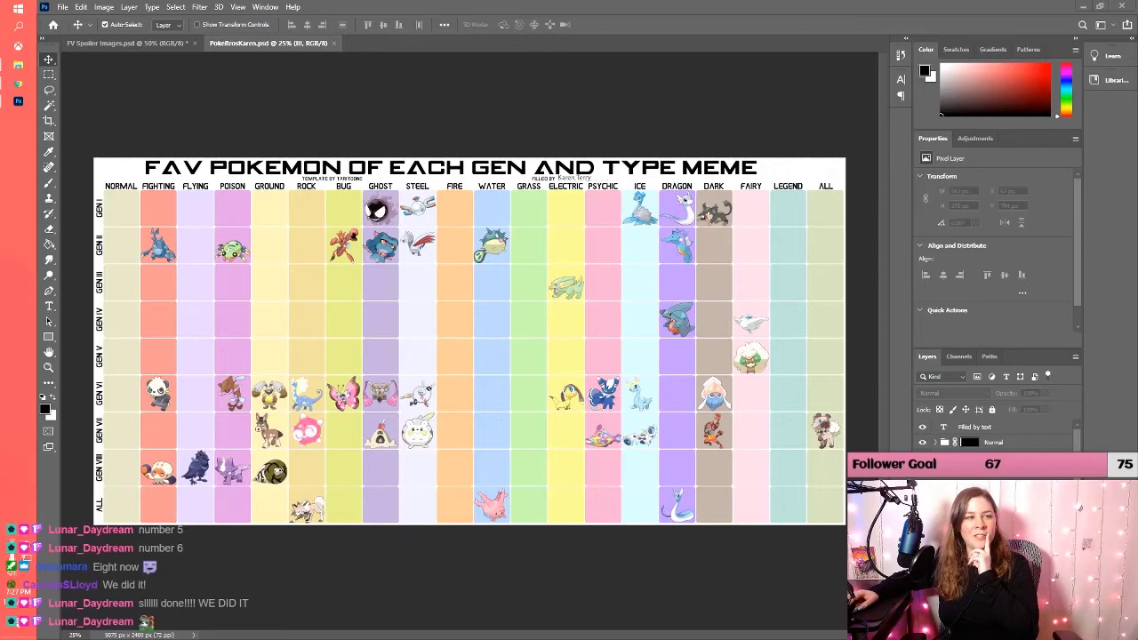
Switch to the veekun Pokémon Search page in Chrome and limit the search to Pokémon introduced in Generation III
key("alt+Tab")
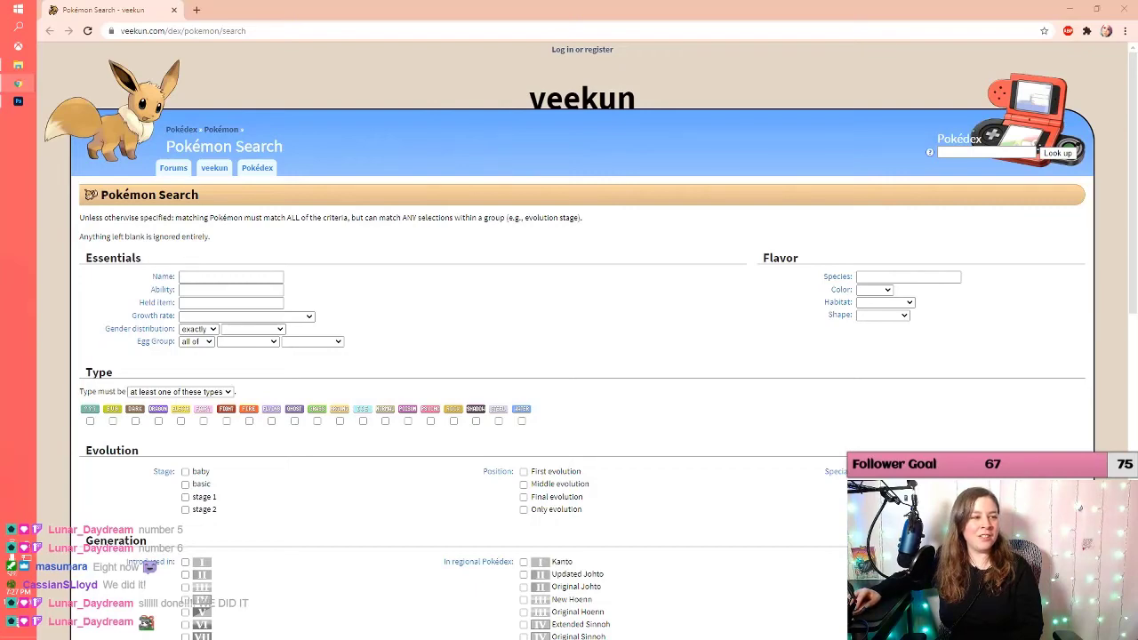
scroll(421, 295, "down", 1)
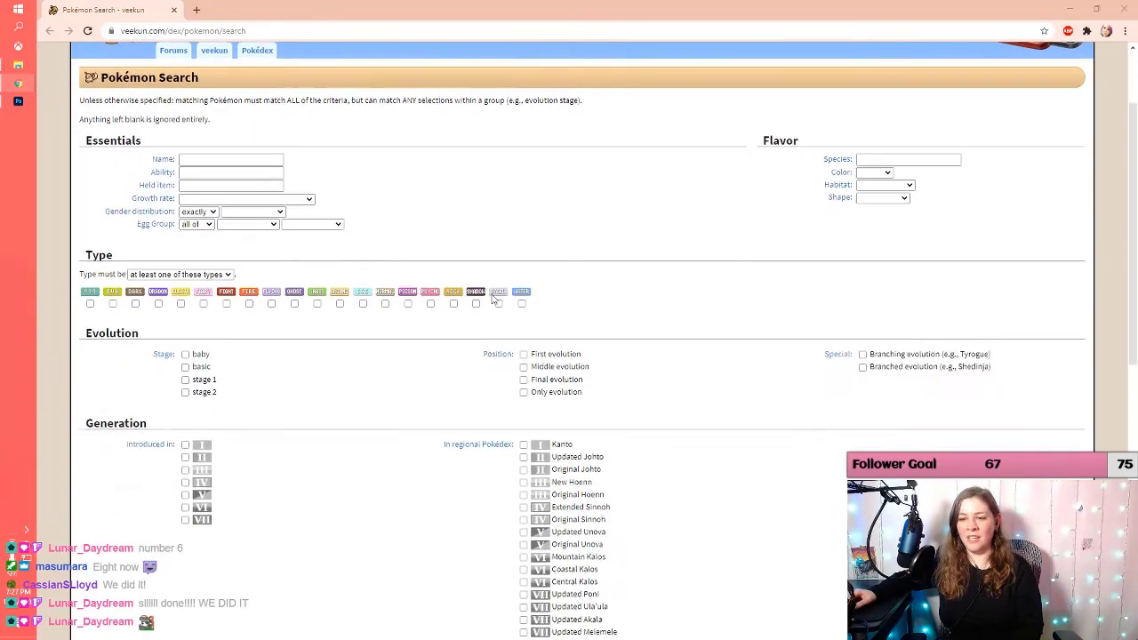
left_click(185, 469)
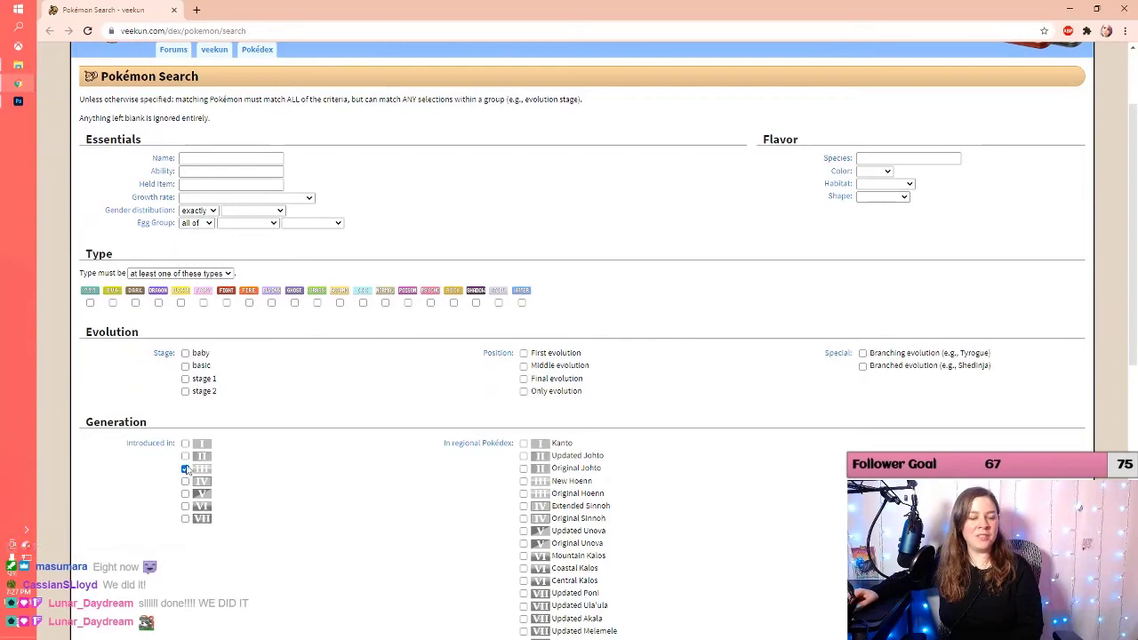
Set the results to sort by National dex number and run the search for Ice-type Pokémon
scroll(313, 377, "down", 3)
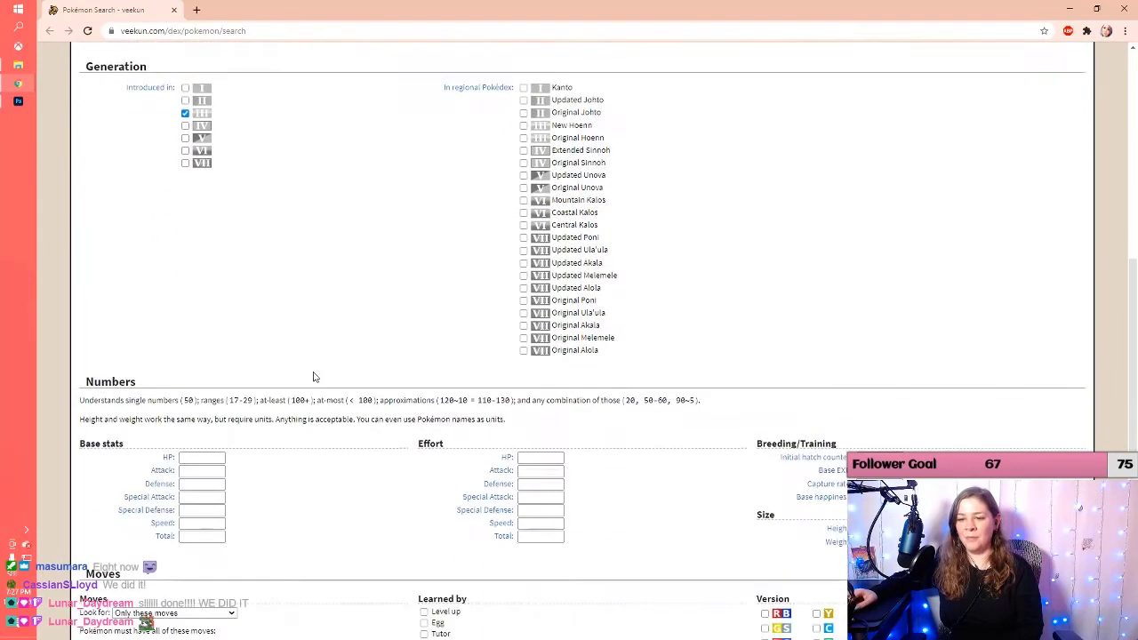
scroll(313, 377, "down", 2)
left_click(232, 500)
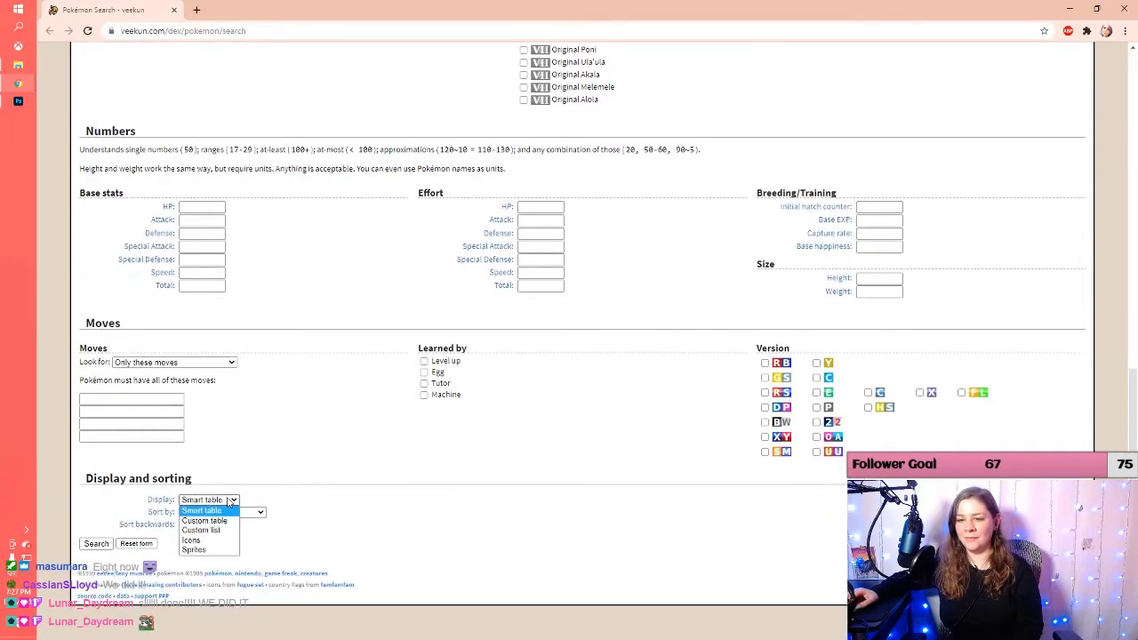
left_click(261, 513)
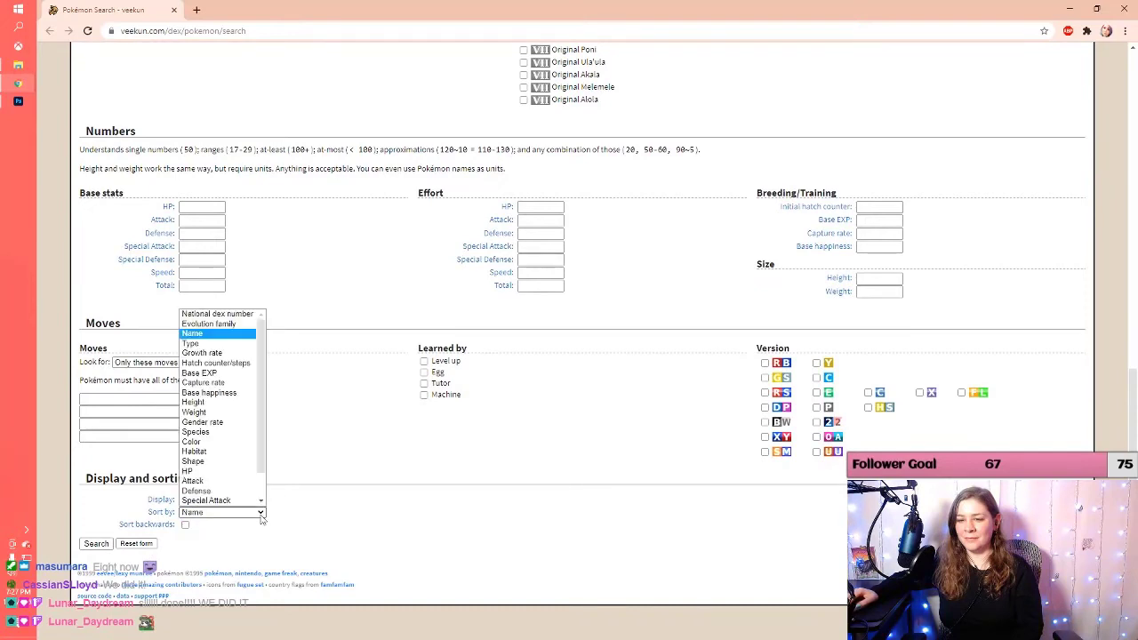
left_click(222, 314)
left_click(96, 544)
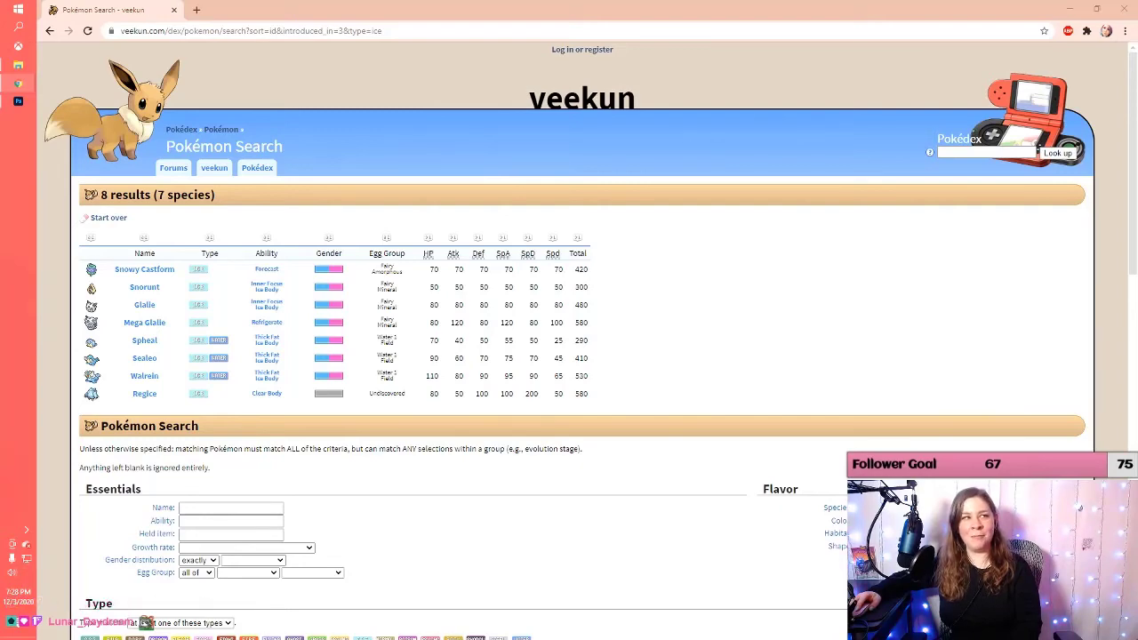
Open Spheal's Bulbapedia article and read through its artwork, manga appearances and Pokédex entries
left_click(144, 339)
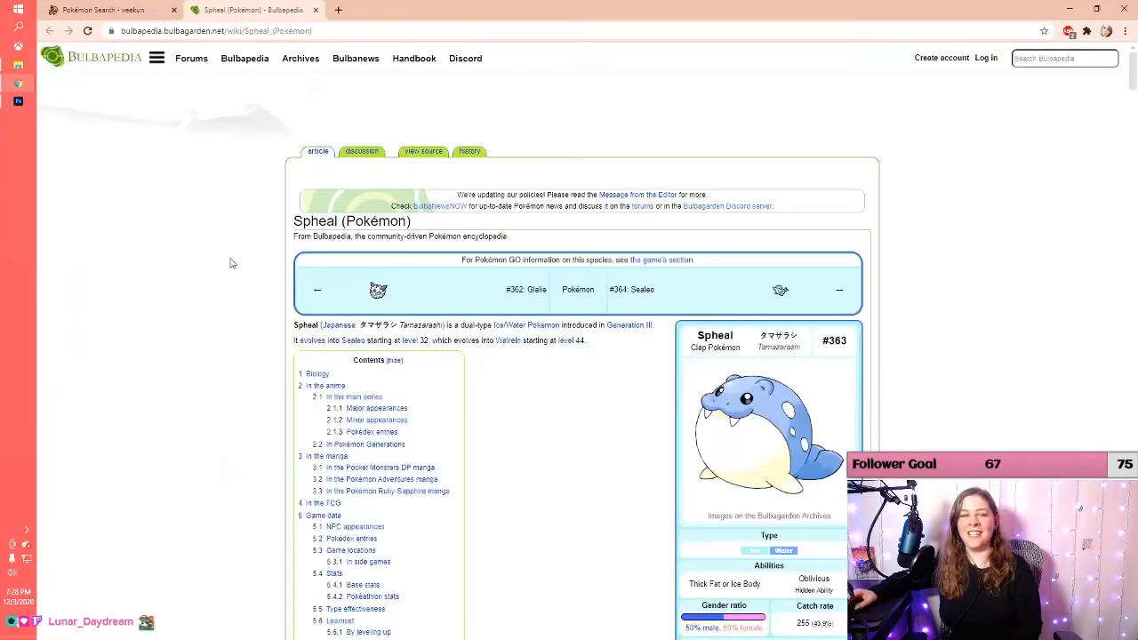
scroll(225, 271, "down", 1)
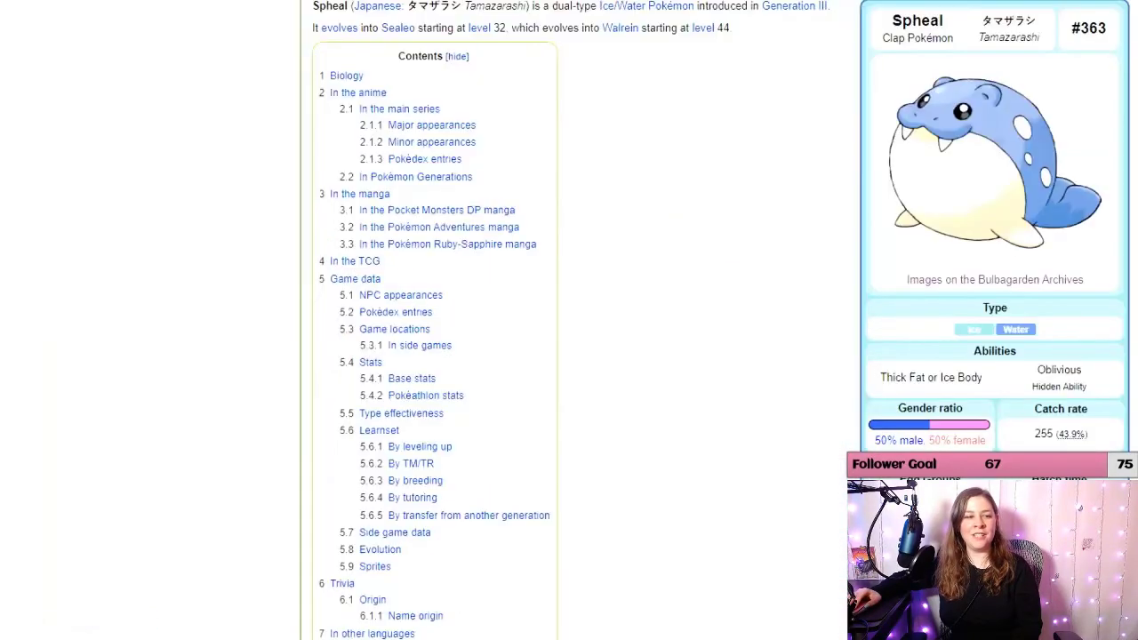
scroll(578, 320, "up", 1)
scroll(578, 321, "down", 4)
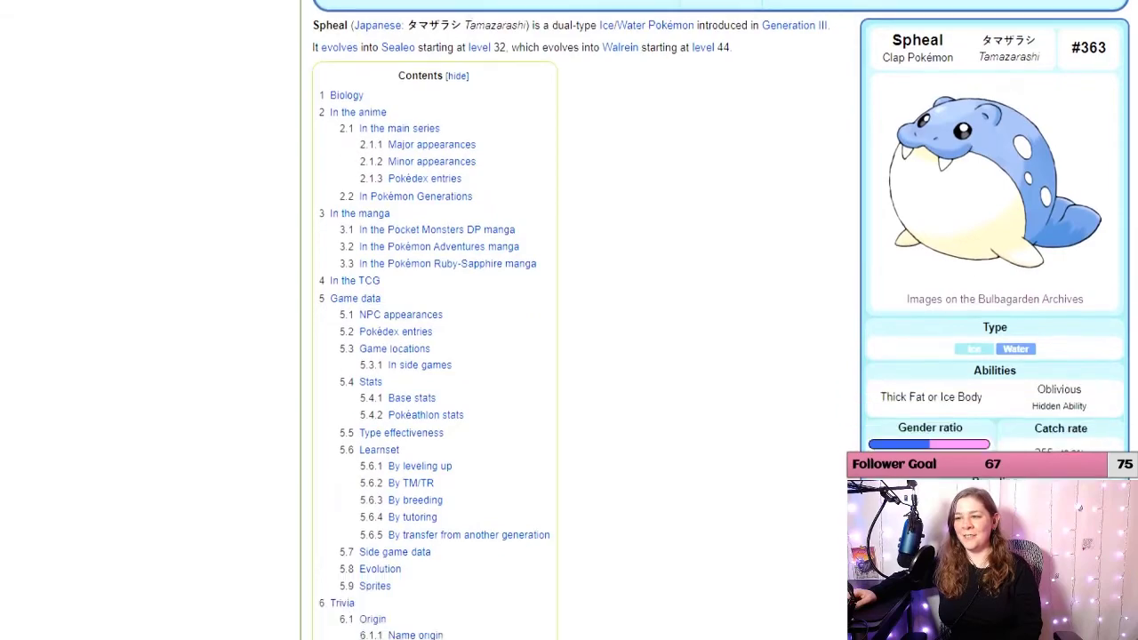
scroll(578, 320, "down", 15)
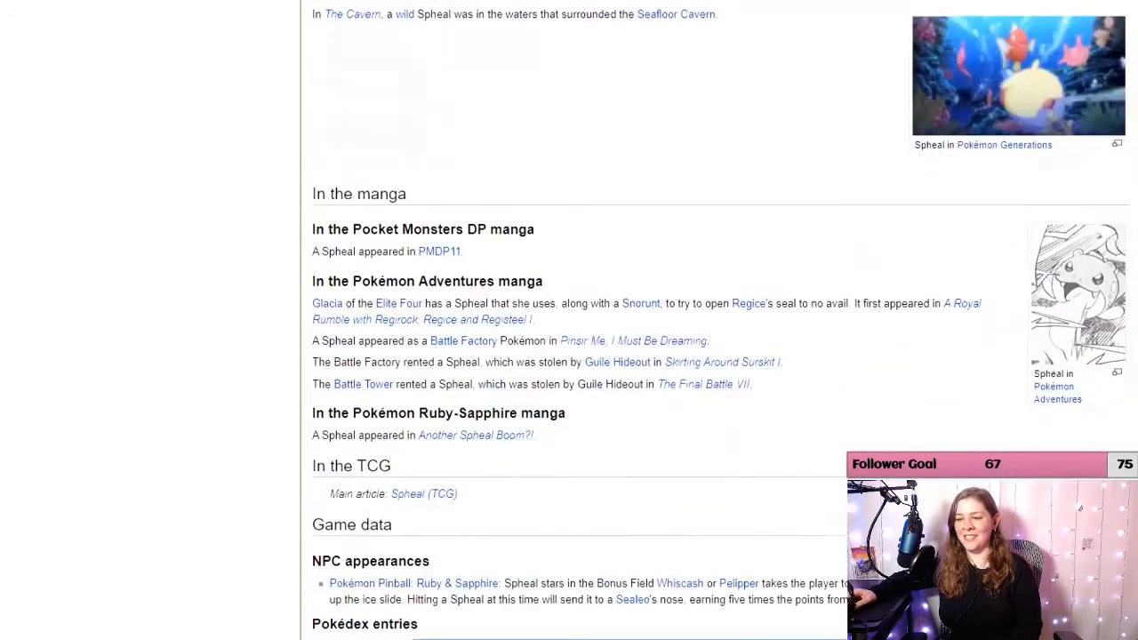
scroll(578, 320, "down", 5)
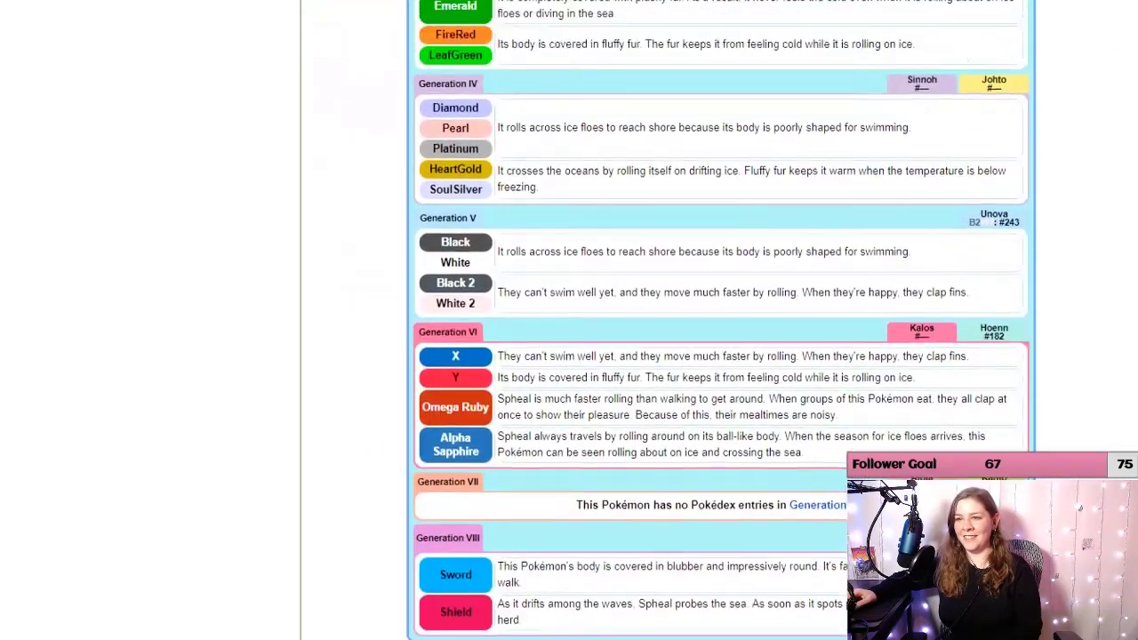
scroll(578, 320, "up", 2)
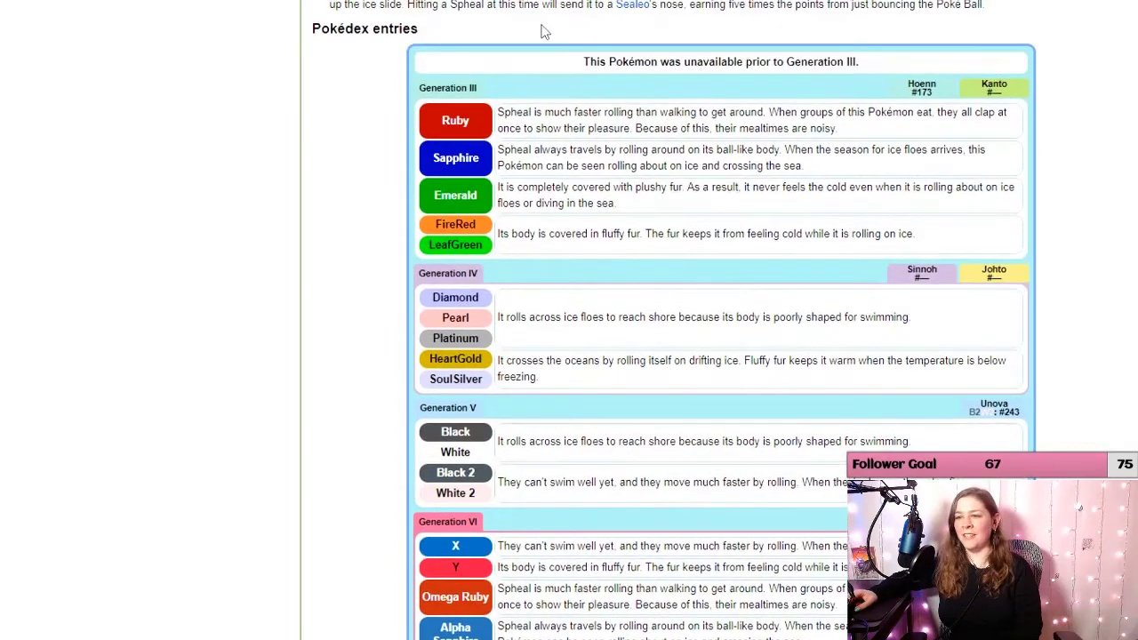